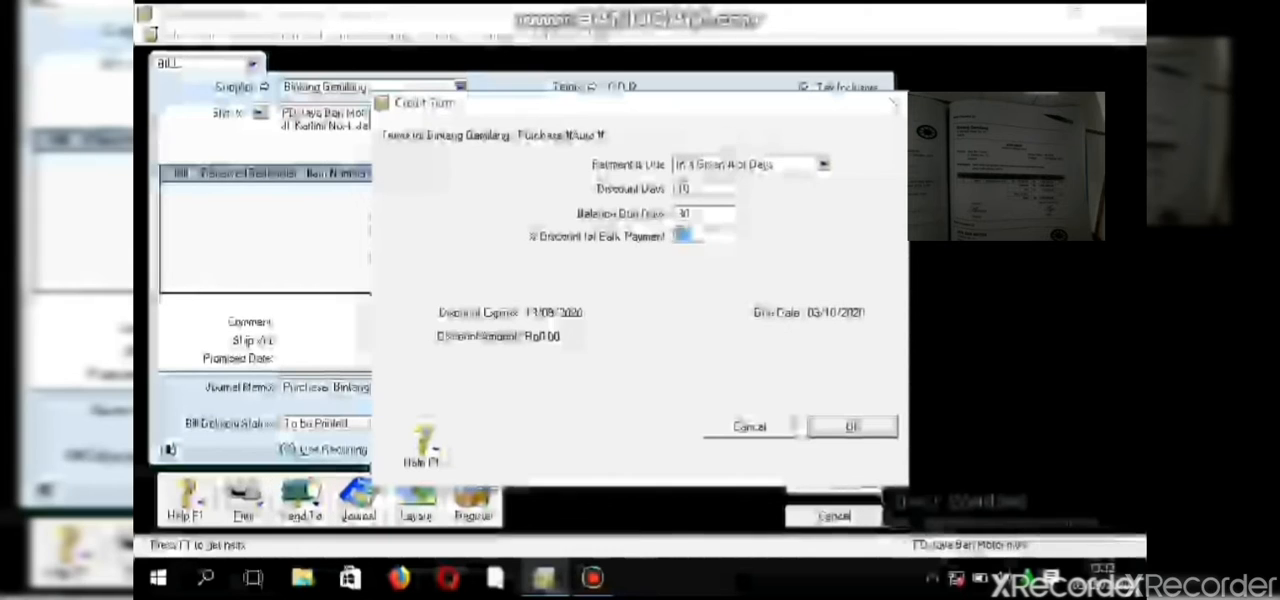
- Apply the supplier's credit terms and replace the bill's purchase number with the source invoice's number
click(852, 427)
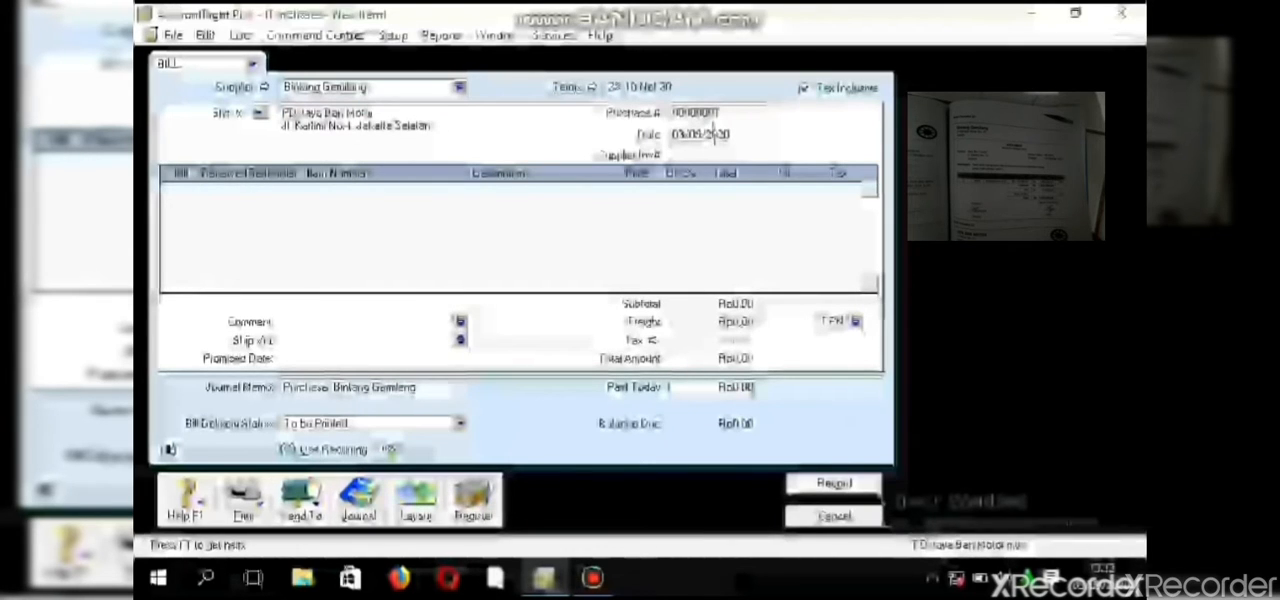
click(710, 112)
key(BackSpace)
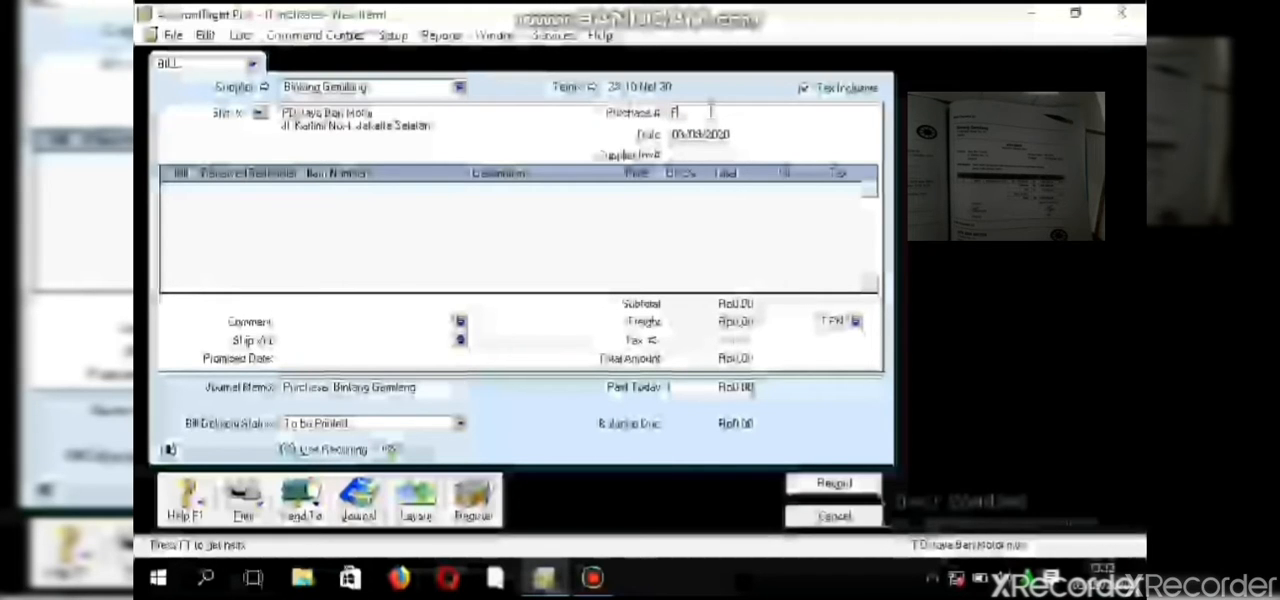
text(FP-)
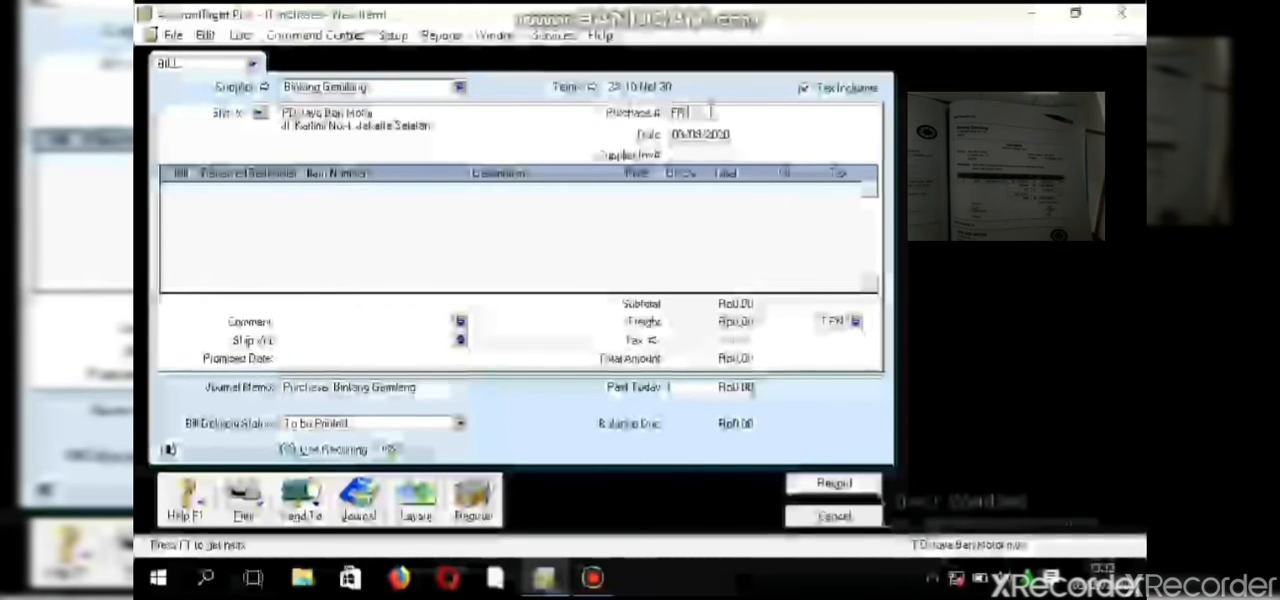
text(10/)
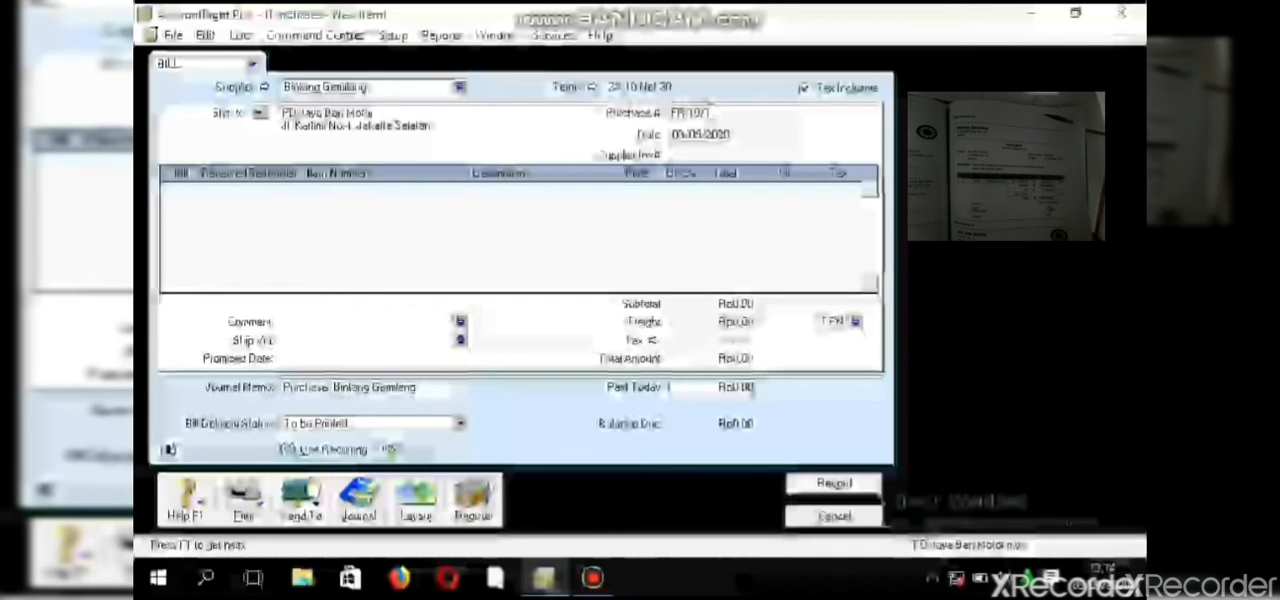
text(10)
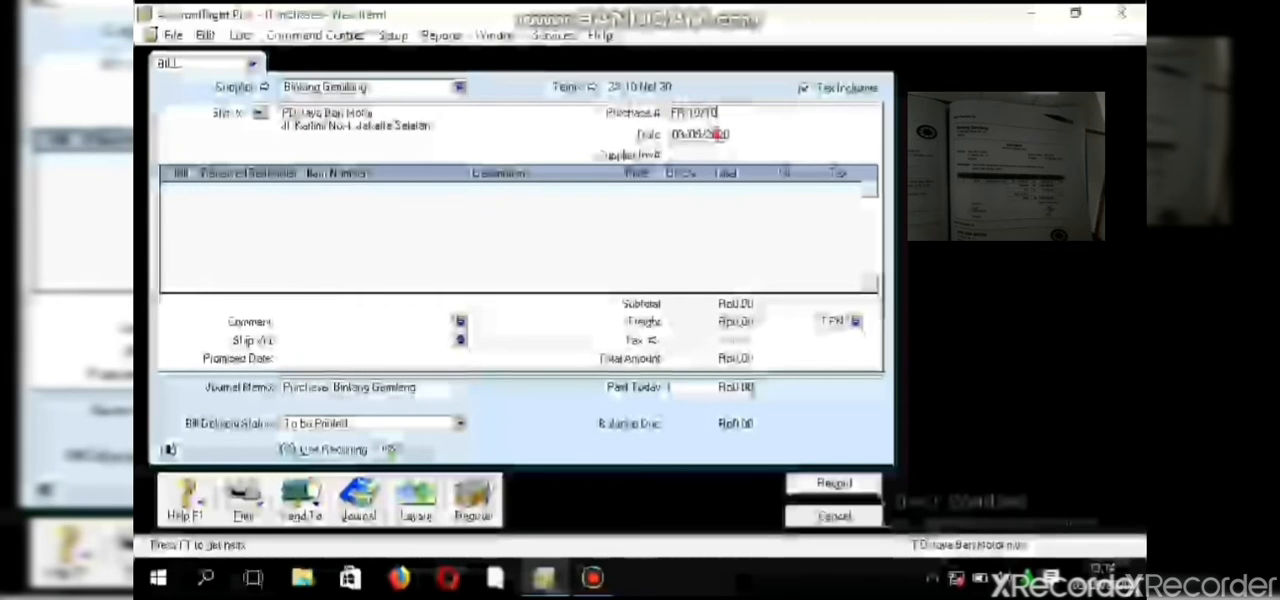
- Set the purchase bill's date to 10/10/2018
click(717, 134)
text(10)
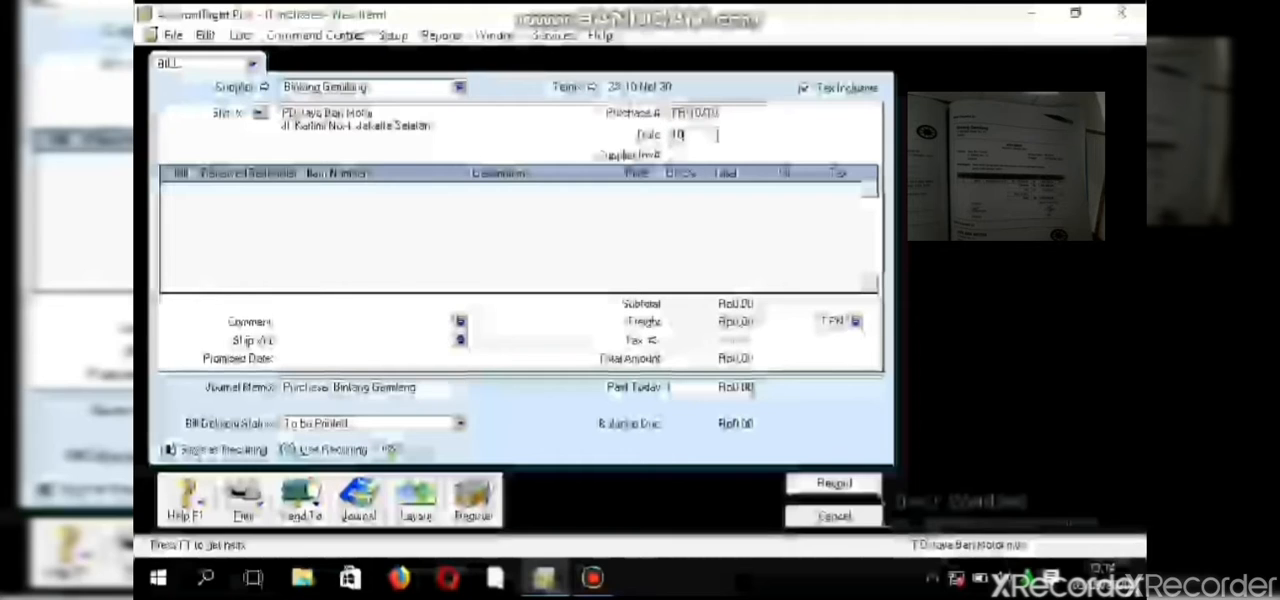
text(/10)
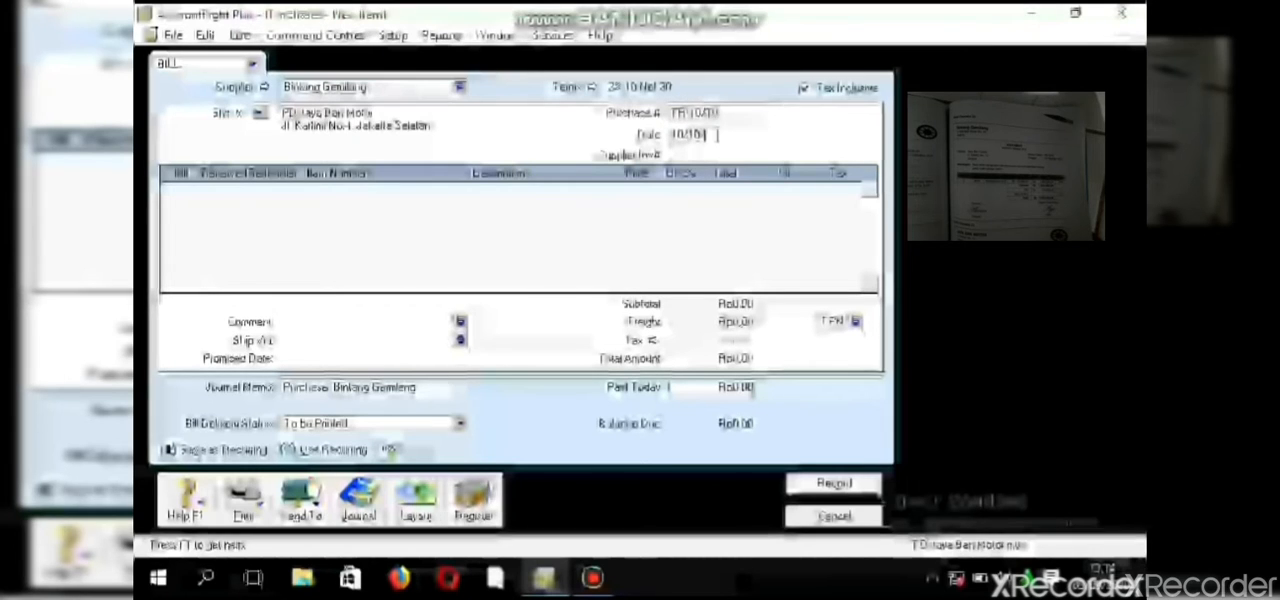
text(/2014)
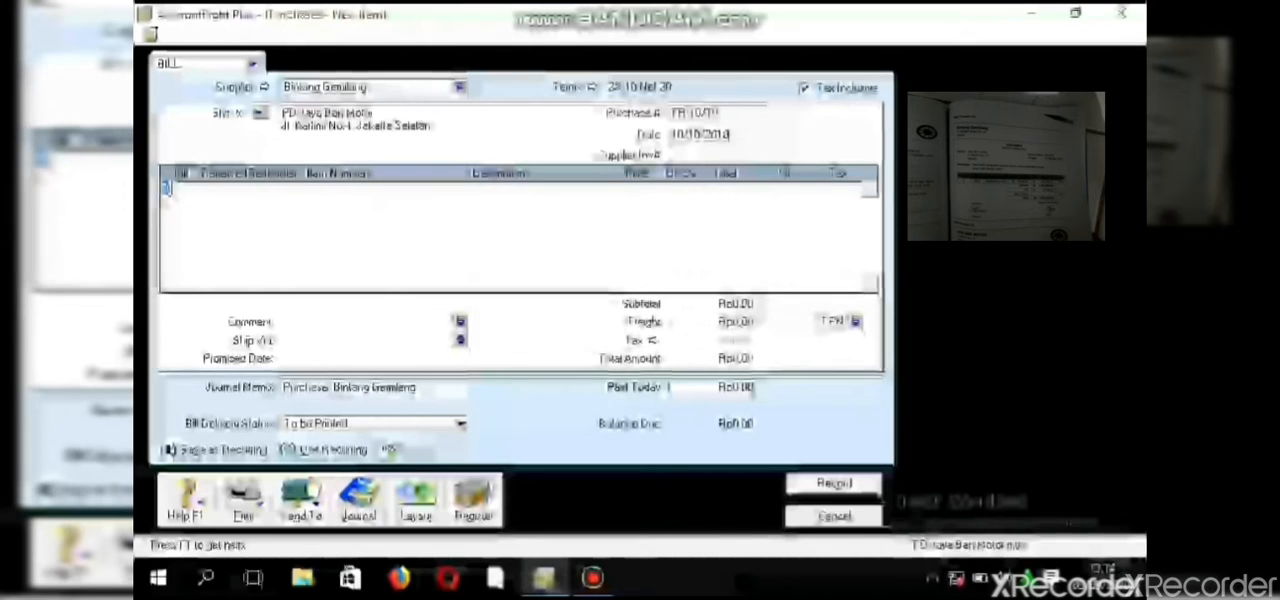
- Add a bill line for 20 units of the Bridgestone item at a unit price of 750,000
click(169, 188)
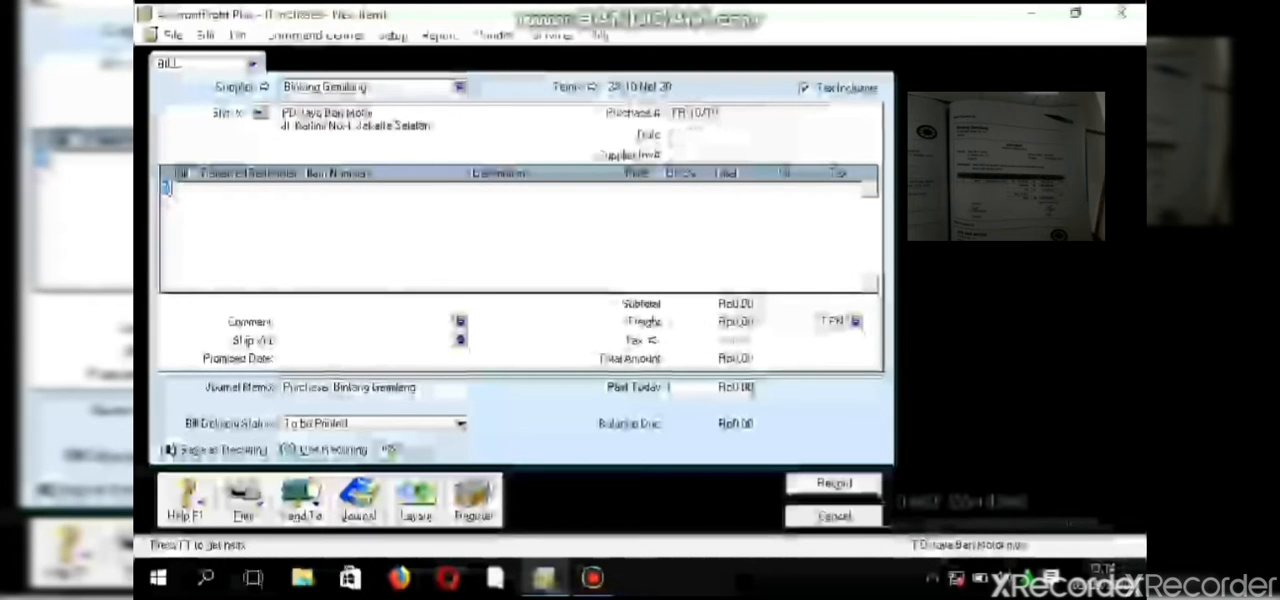
text(2)
click(300, 186)
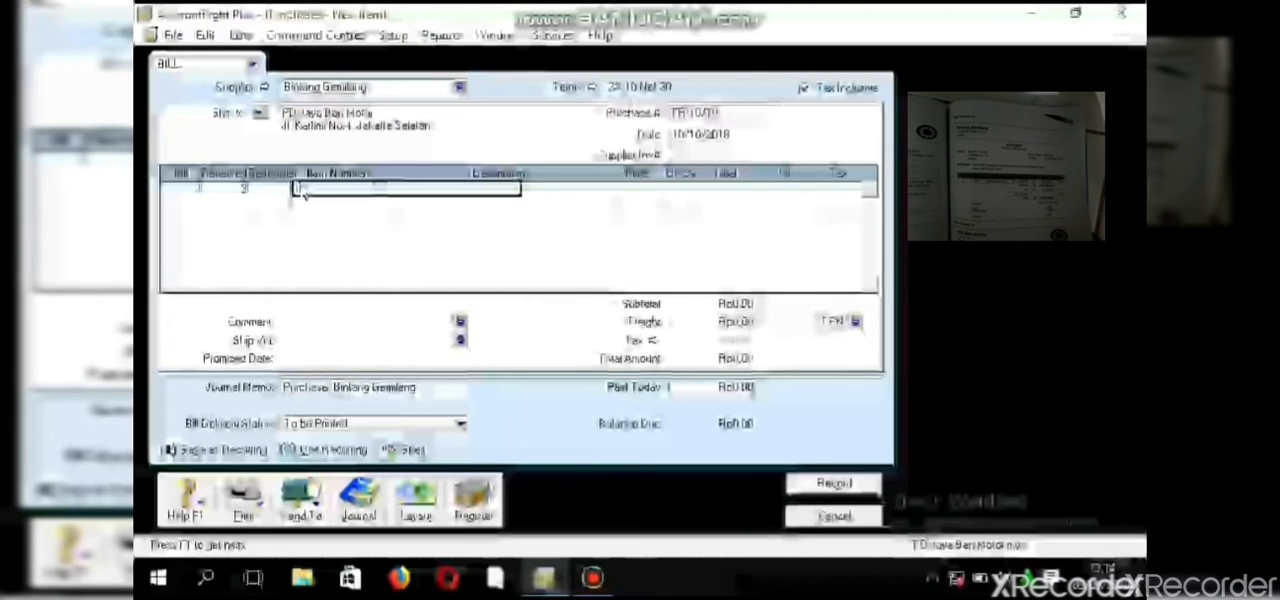
click(446, 192)
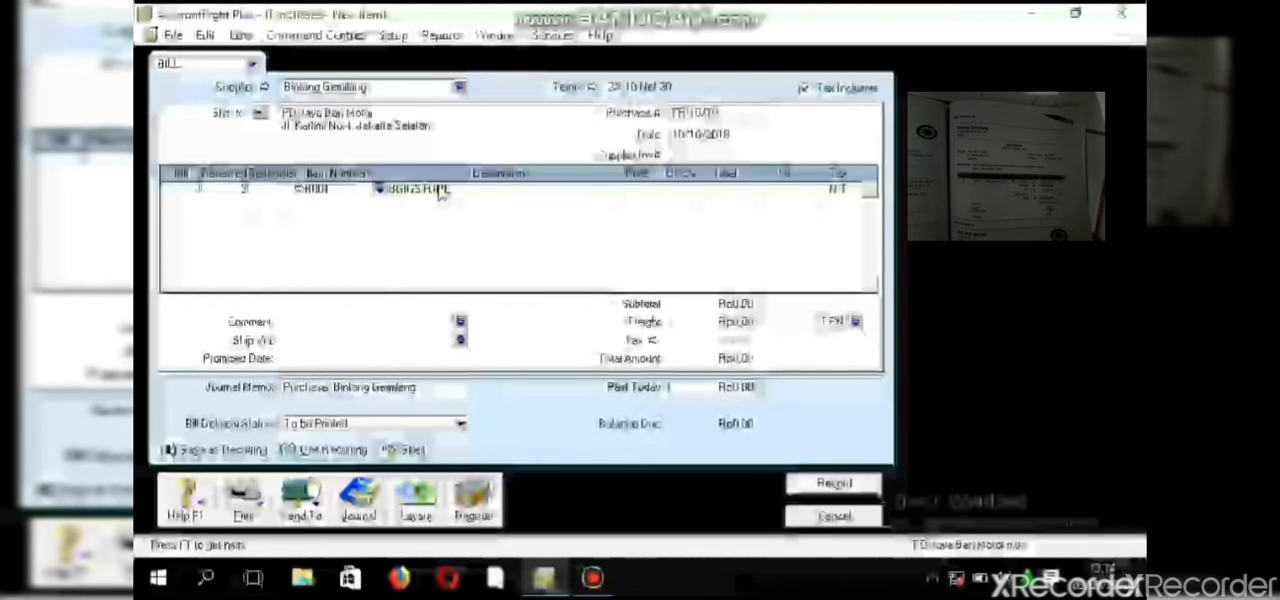
click(630, 190)
text(750)
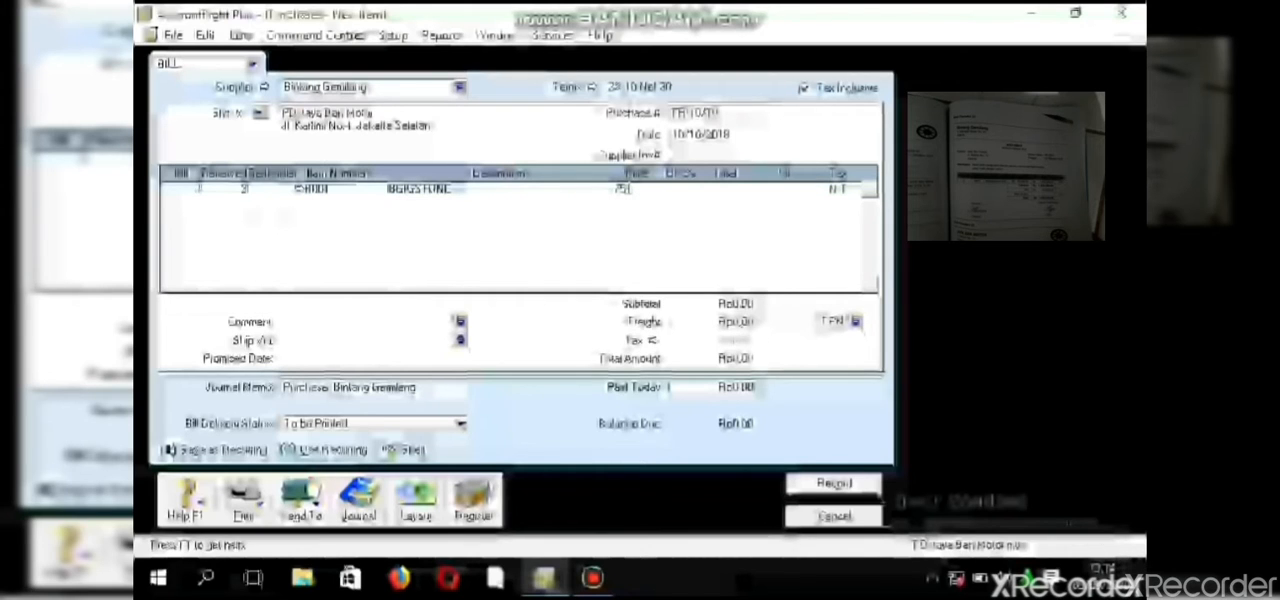
text(0000)
click(630, 199)
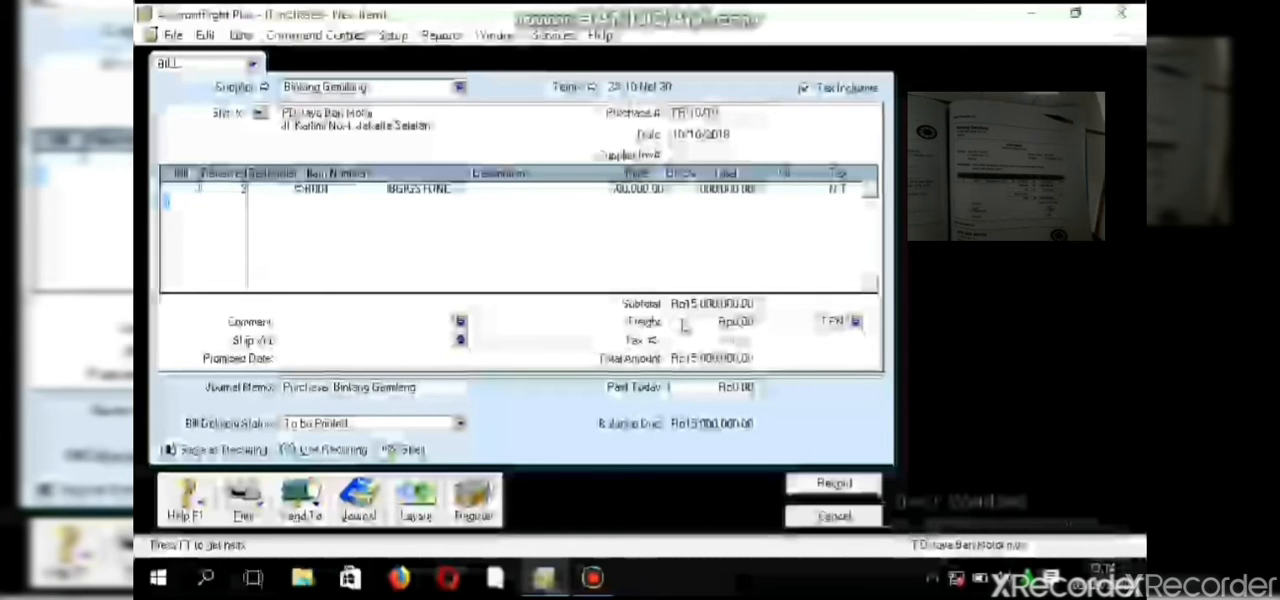
- Assign the PPN tax code to the Bridgestone line and record the purchase bill
click(835, 188)
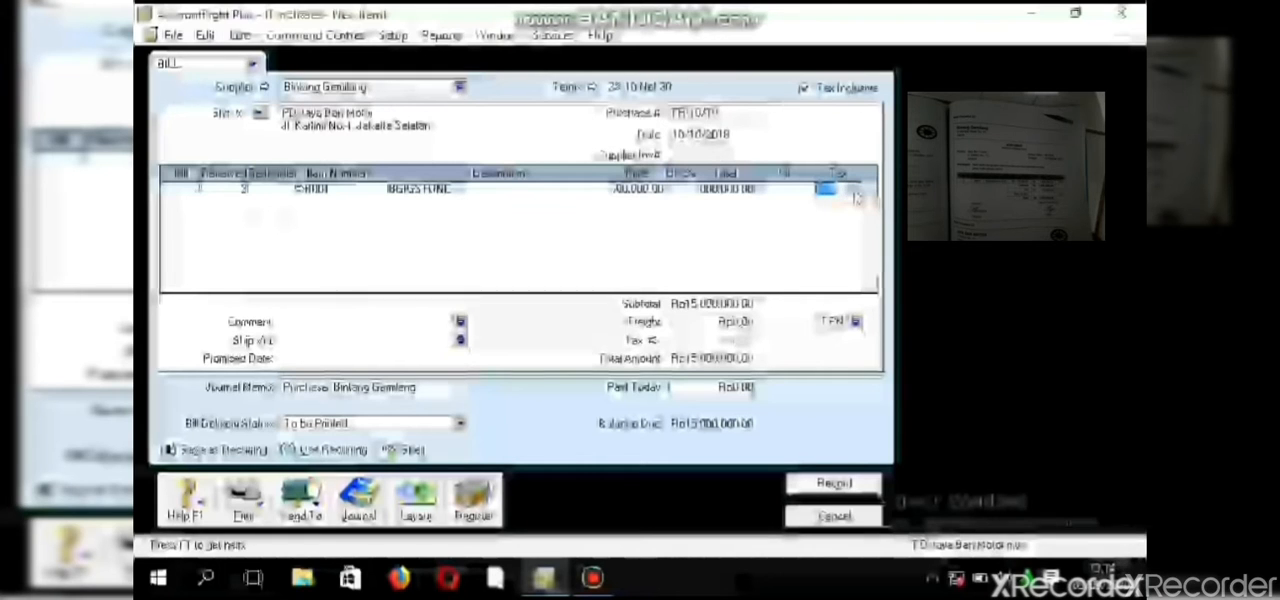
click(855, 198)
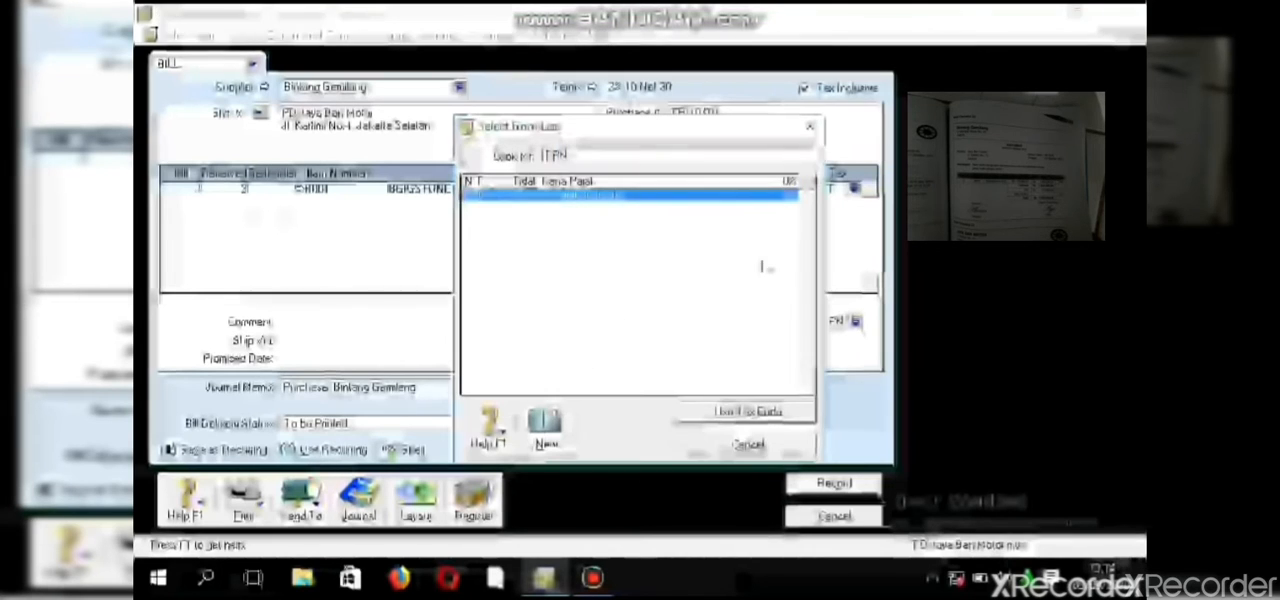
click(752, 414)
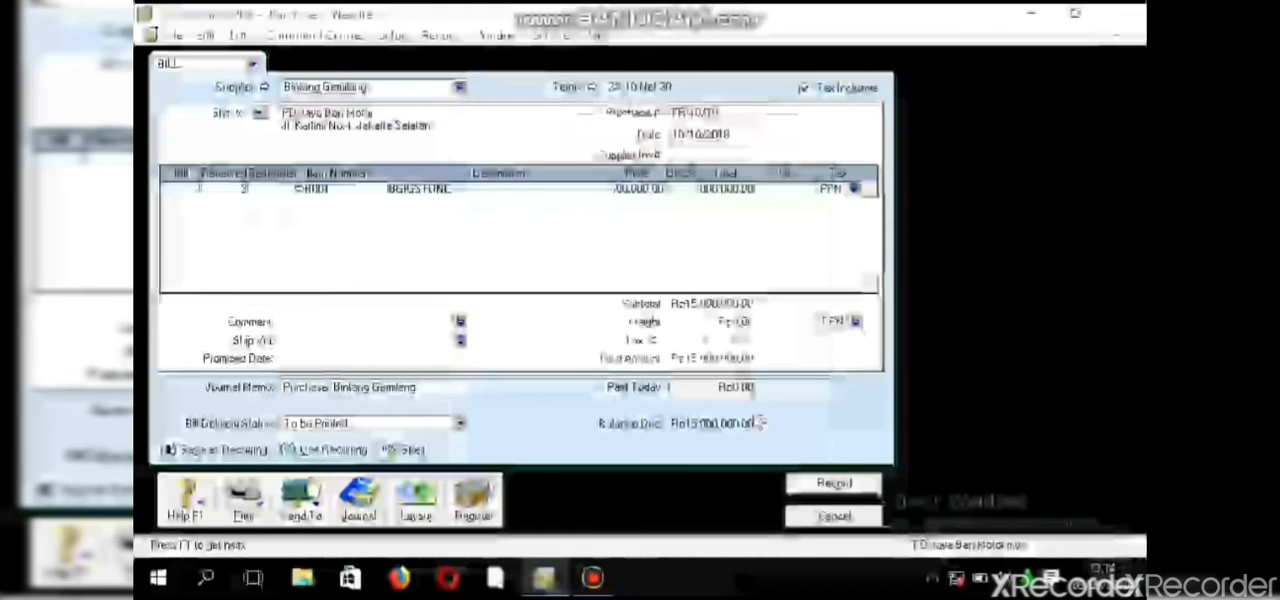
click(855, 487)
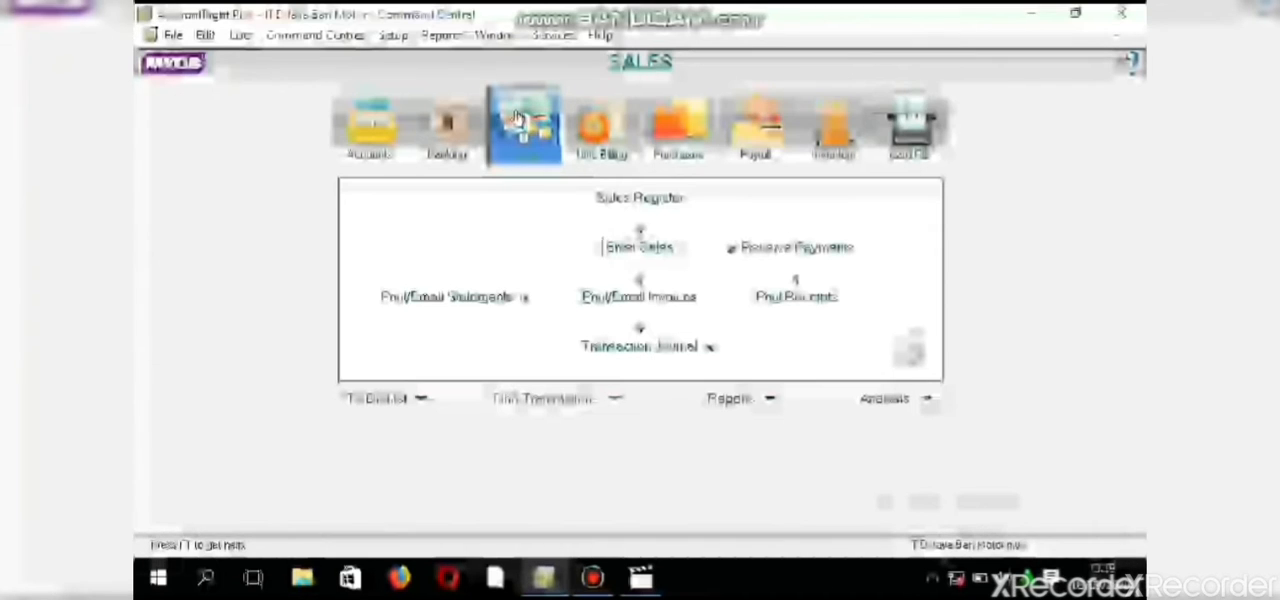
- Start a new sales invoice for the customer Pelanggan Tunai
click(640, 248)
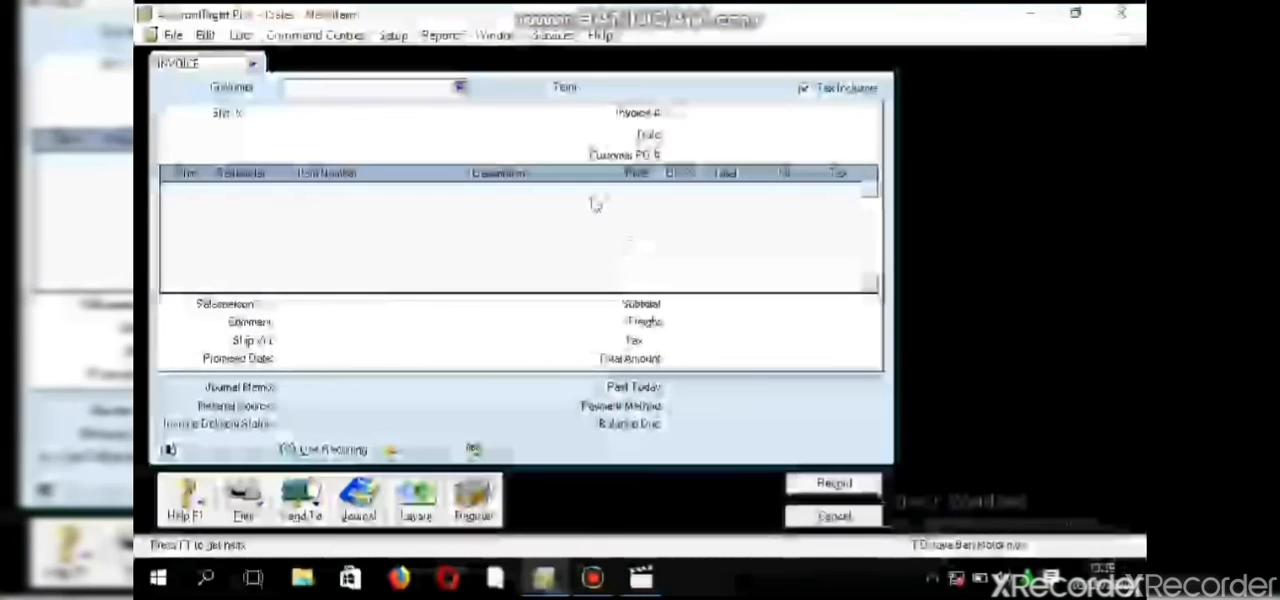
click(459, 87)
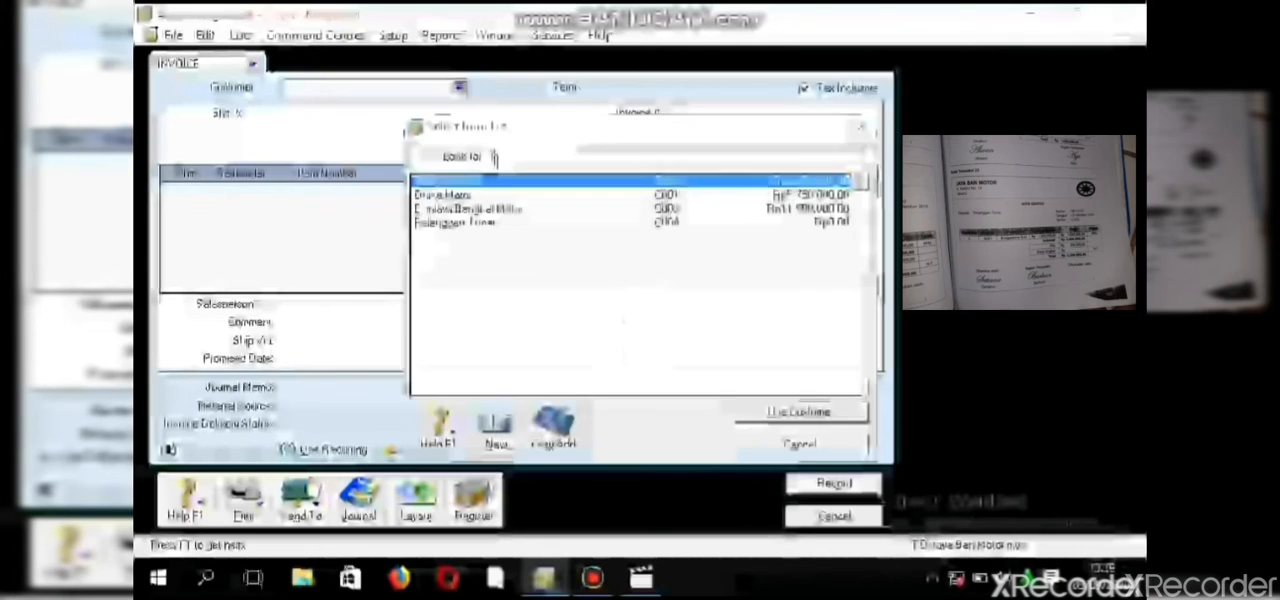
click(521, 223)
click(780, 412)
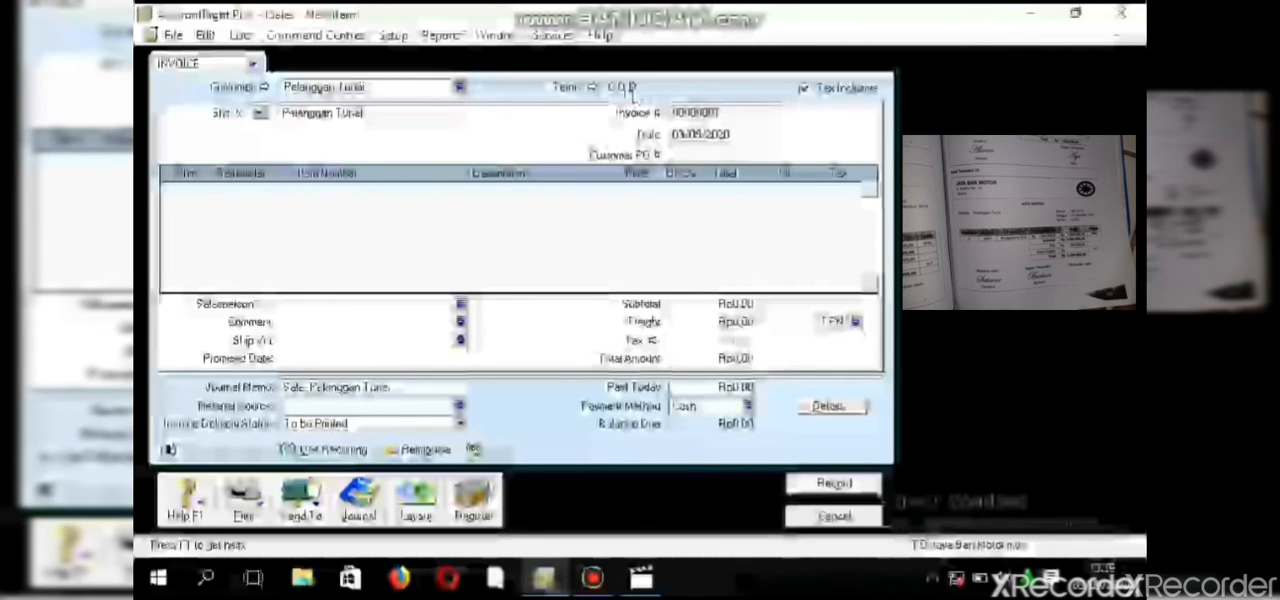
- Replace the default invoice number with the number on the source sales note
click(685, 115)
key(BackSpace)
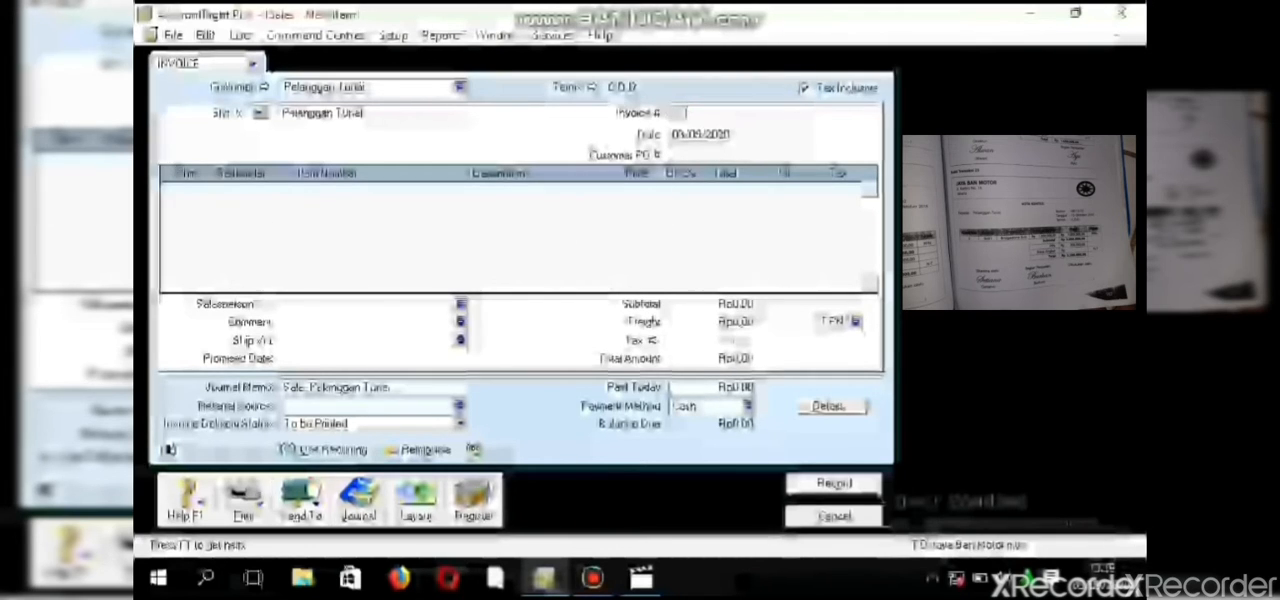
text(NK015)
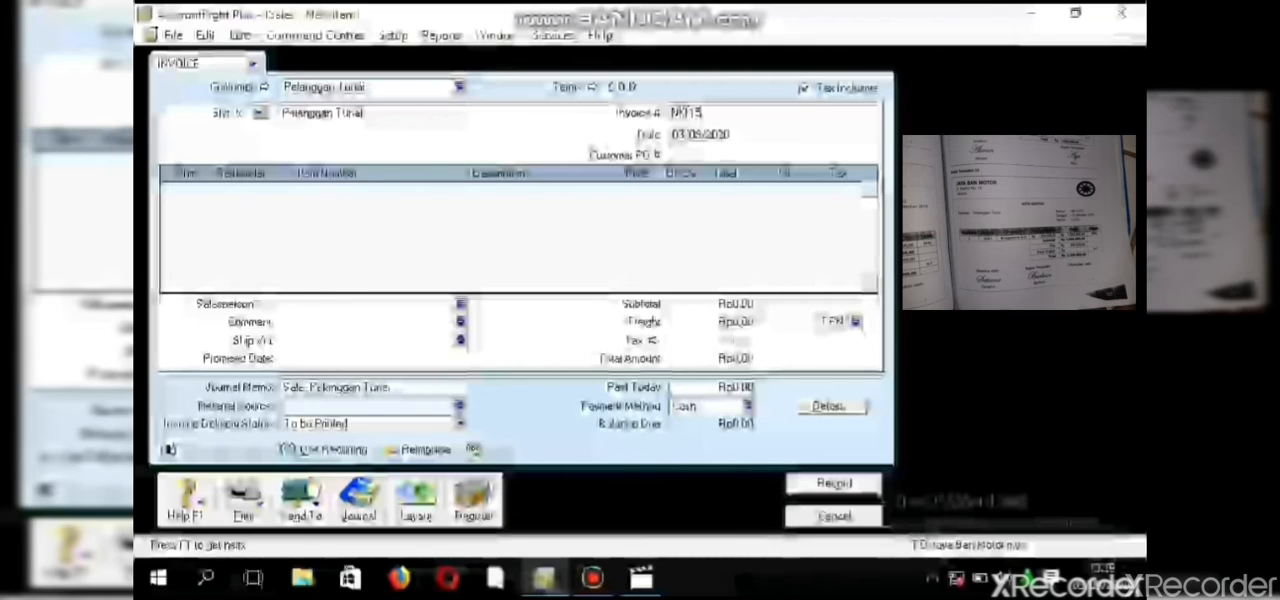
text(/I)
- Set the sales invoice's date to 15/10/2018
click(693, 134)
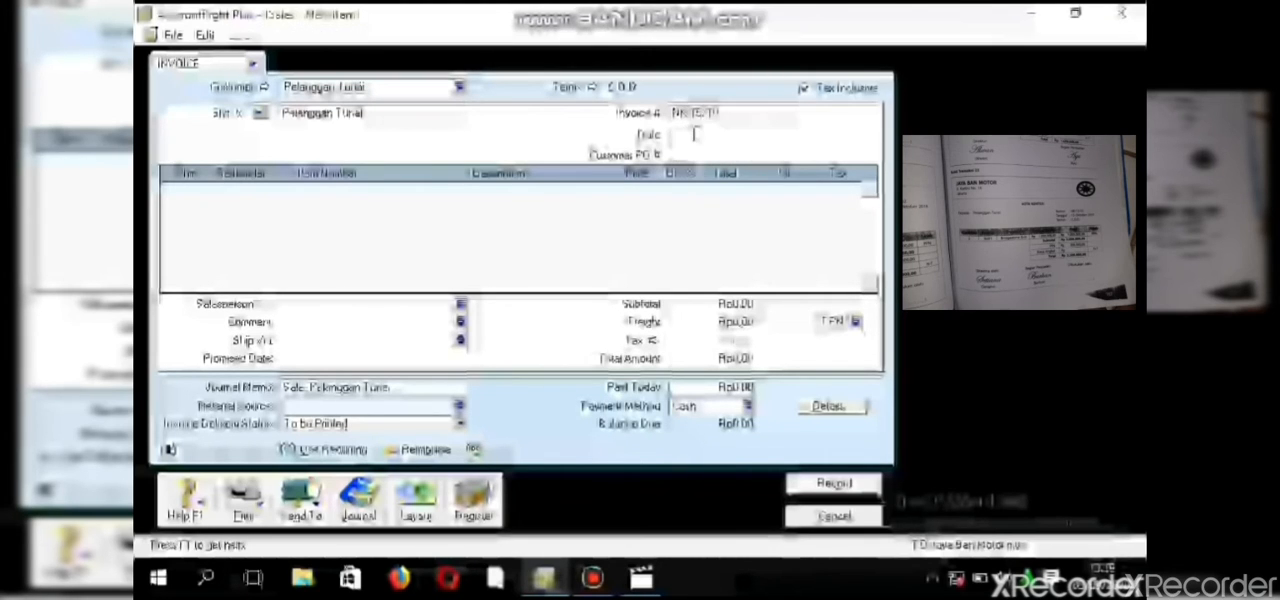
text(18)
text(/)
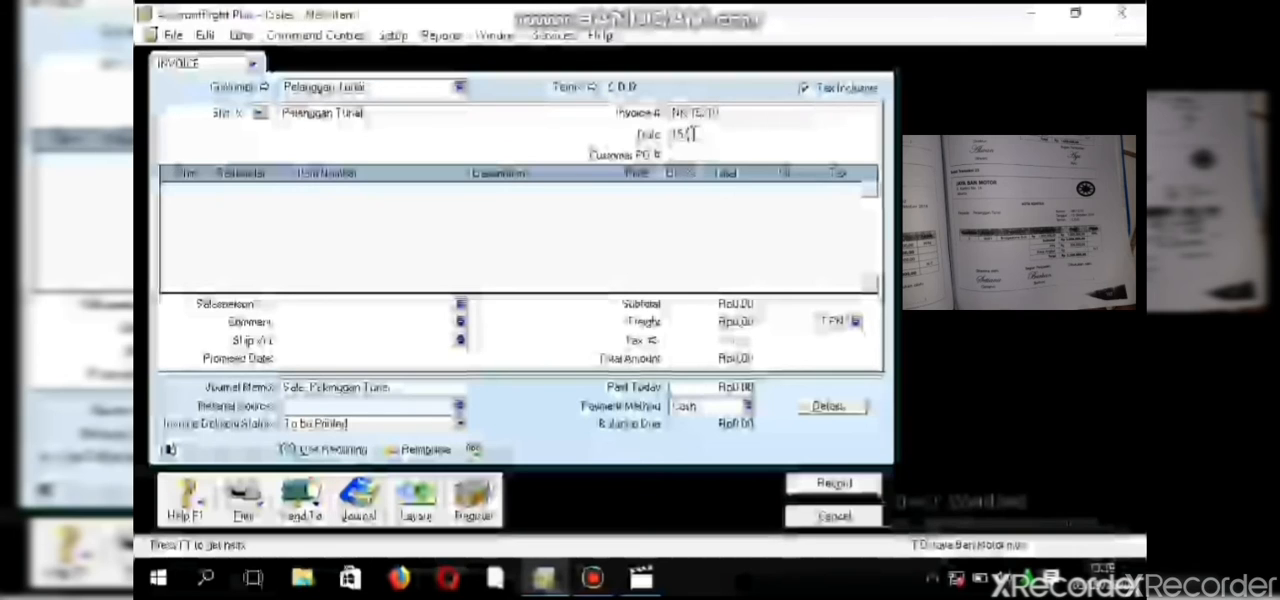
text(10/2018)
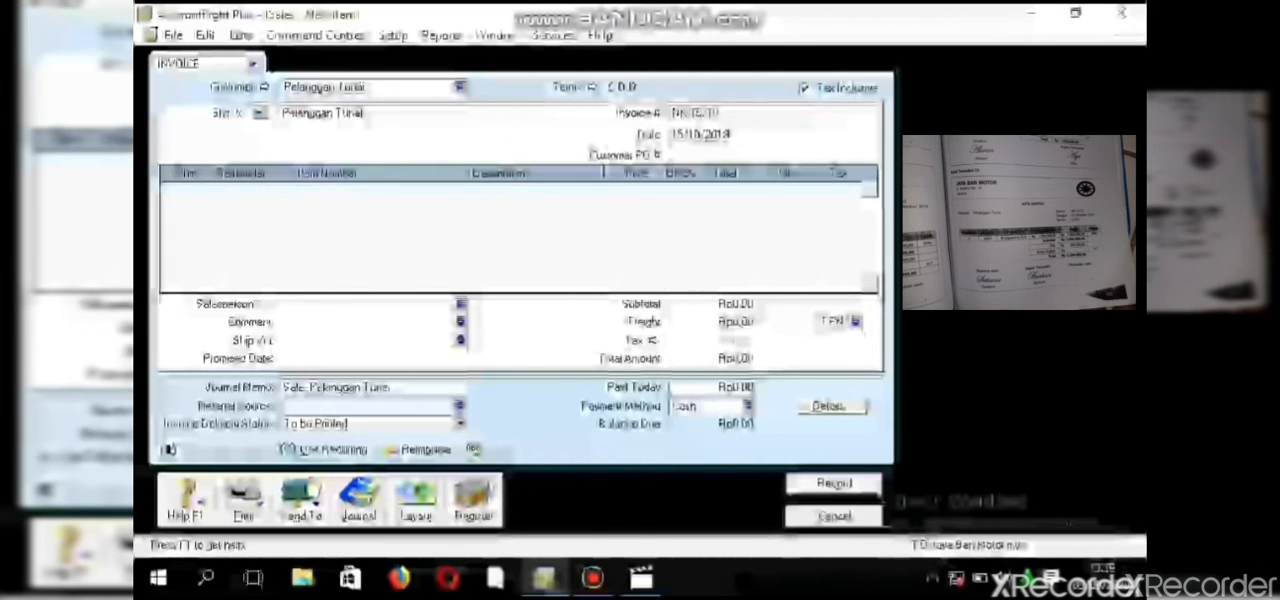
- Confirm the Item layout and add a line for 3 units of the Bridgestone item to the invoice
click(421, 505)
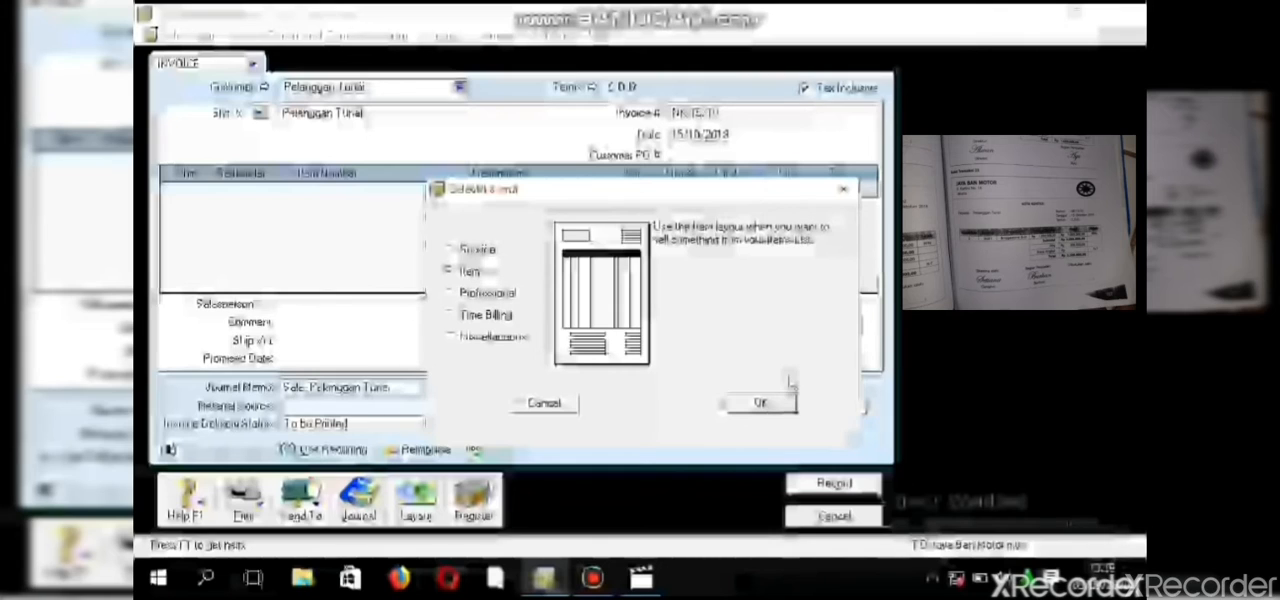
click(760, 402)
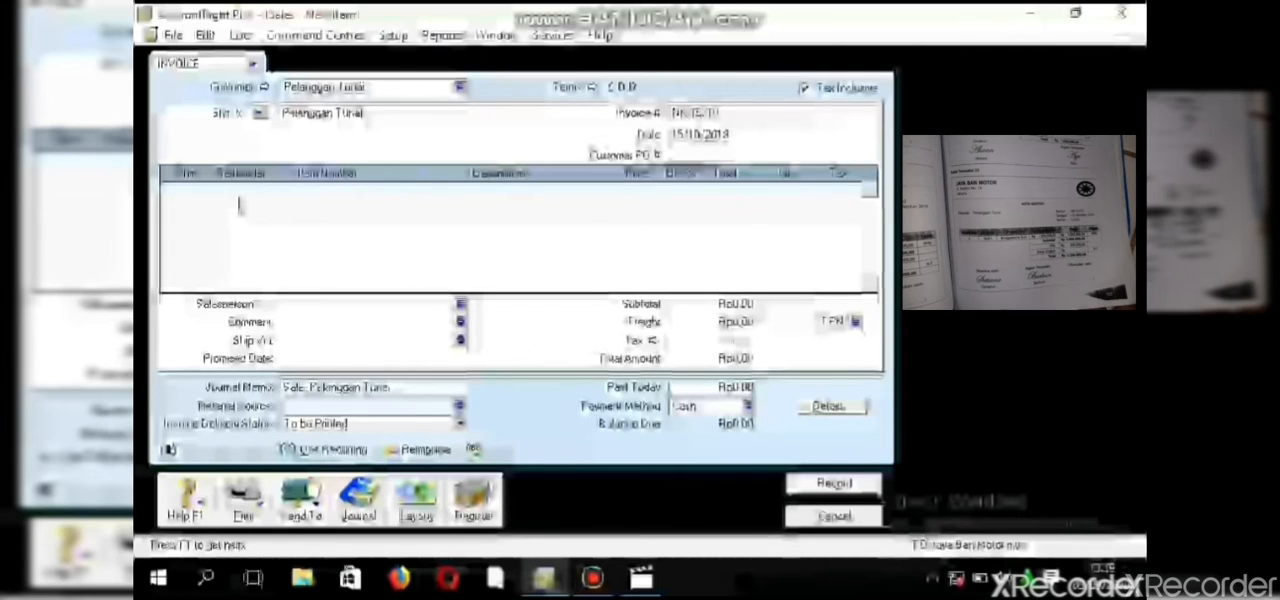
click(175, 190)
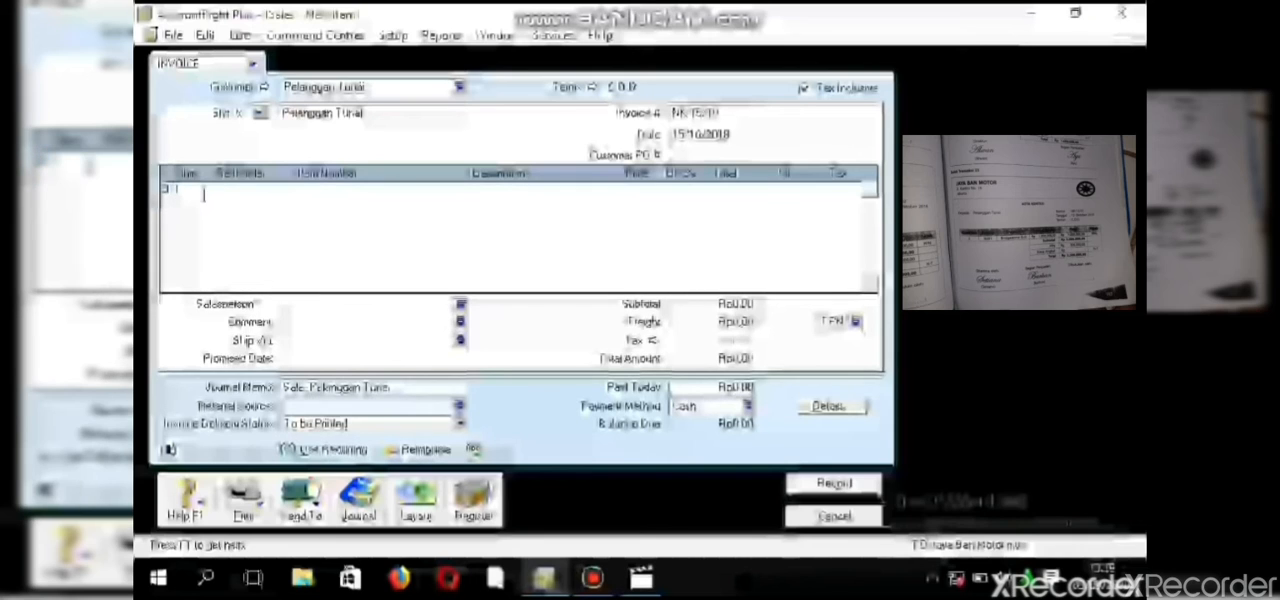
click(270, 190)
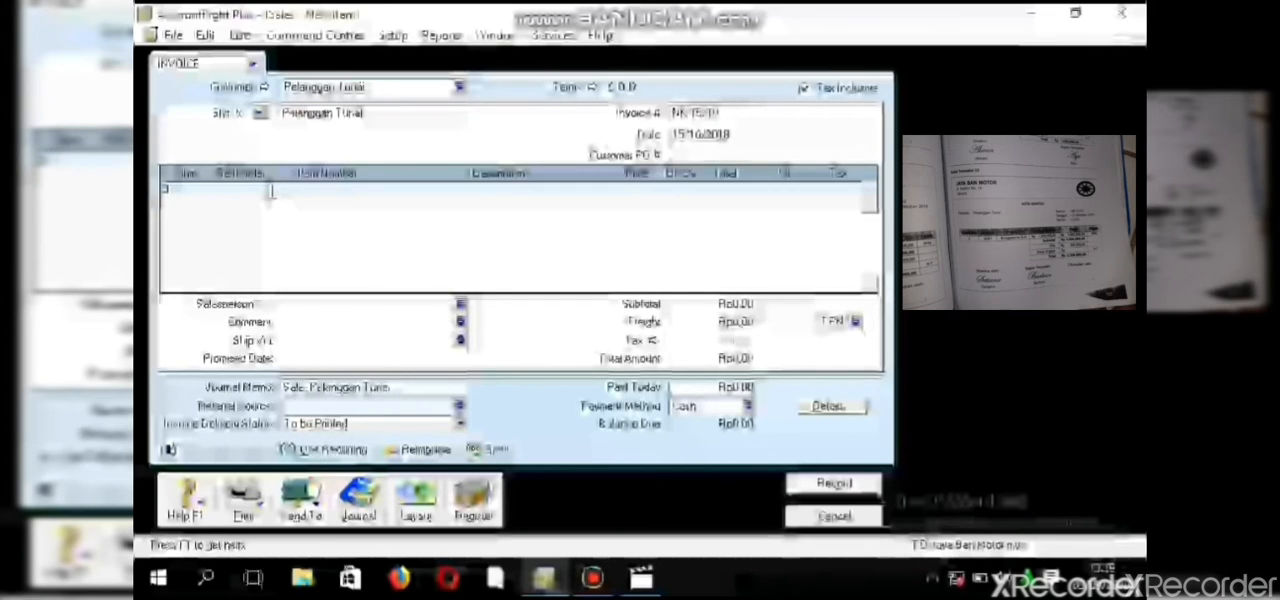
click(271, 190)
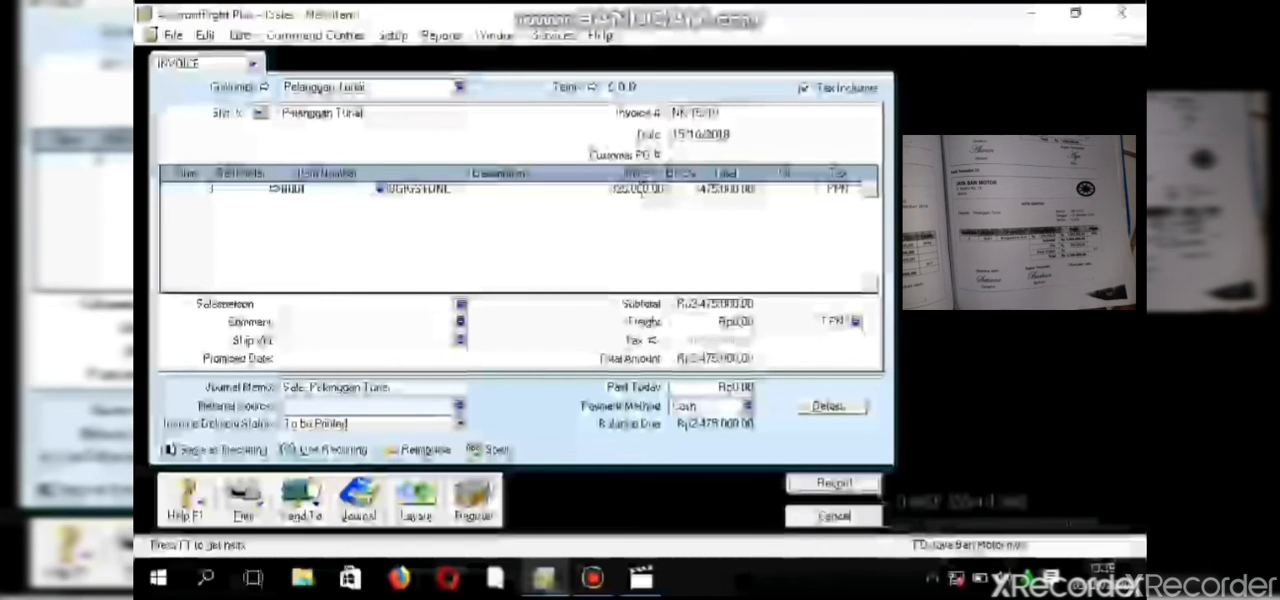
- Set the Bridgestone line's unit price to 1,000,000 and the invoice's freight tax code to N-T
click(641, 192)
text(1)
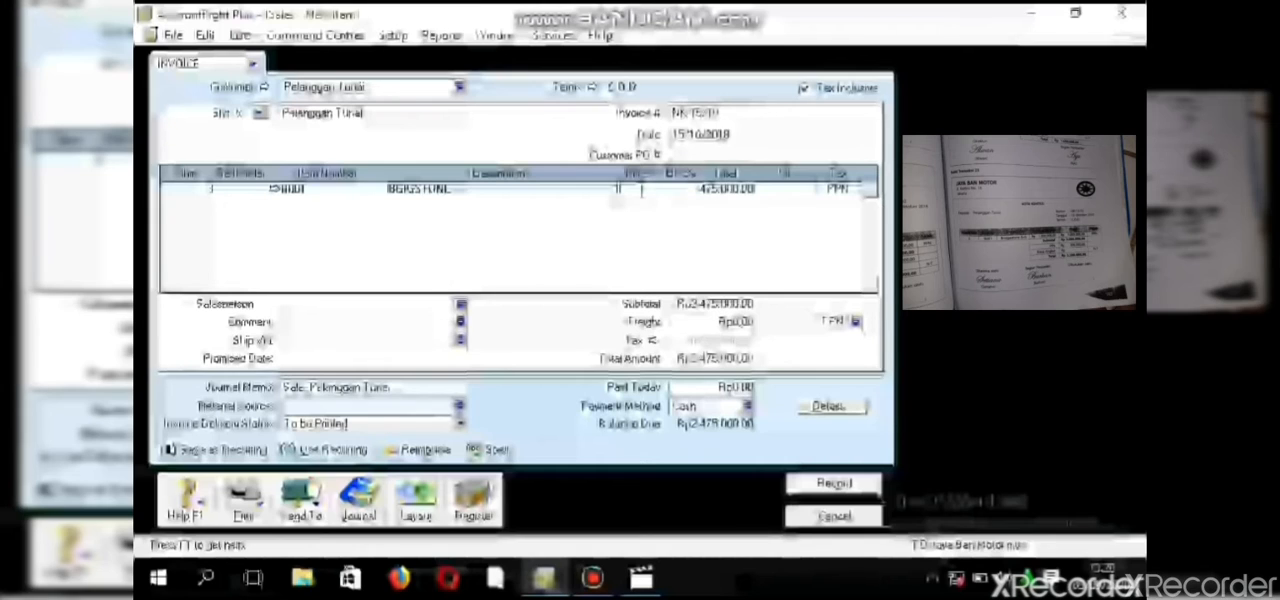
text(00000)
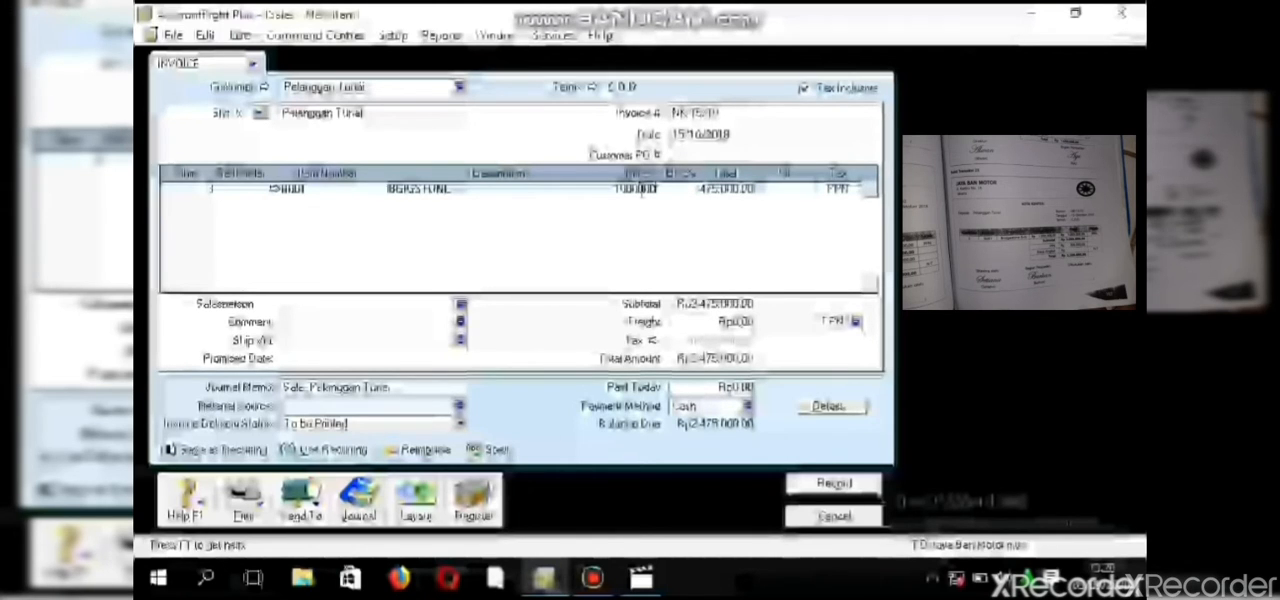
click(641, 197)
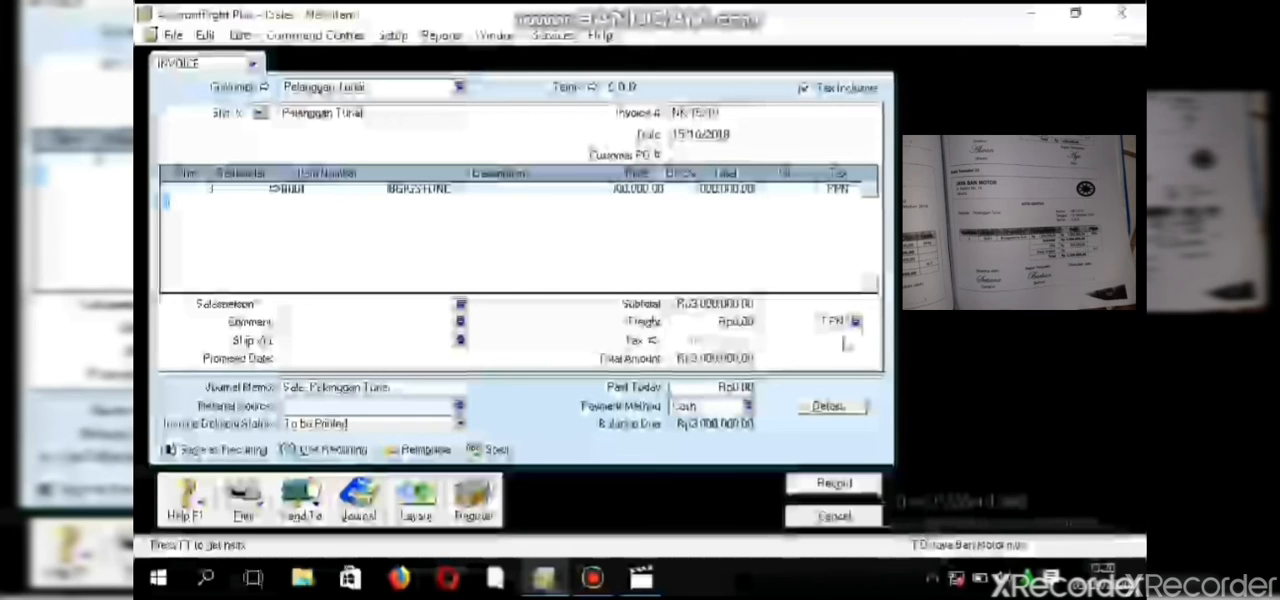
click(856, 322)
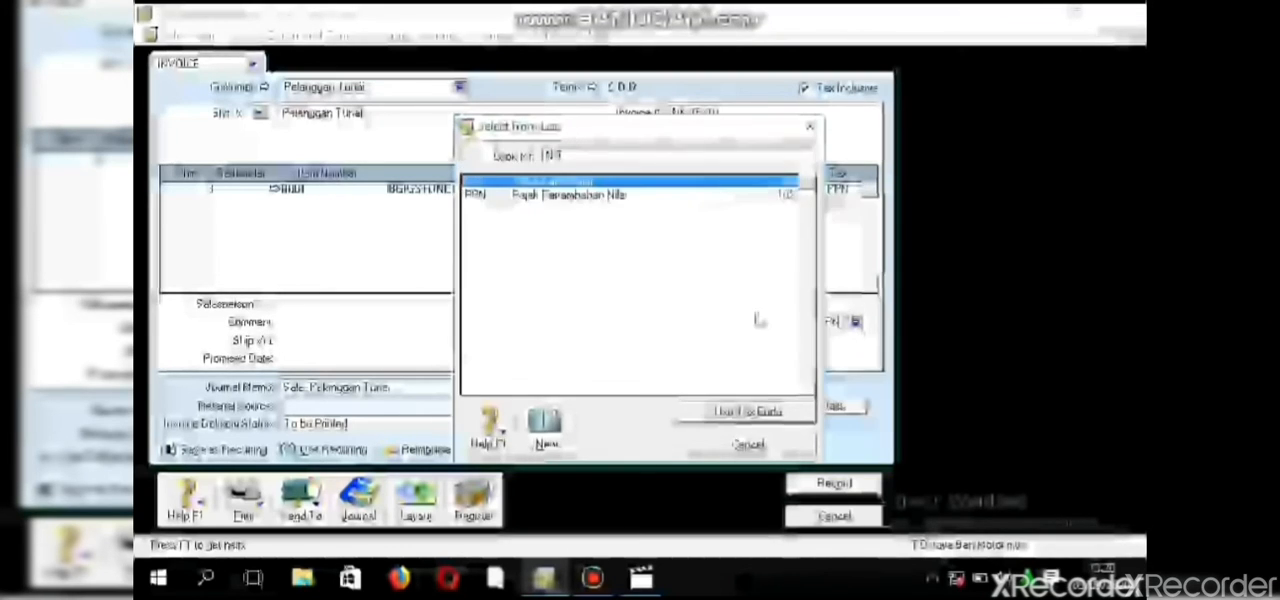
click(752, 412)
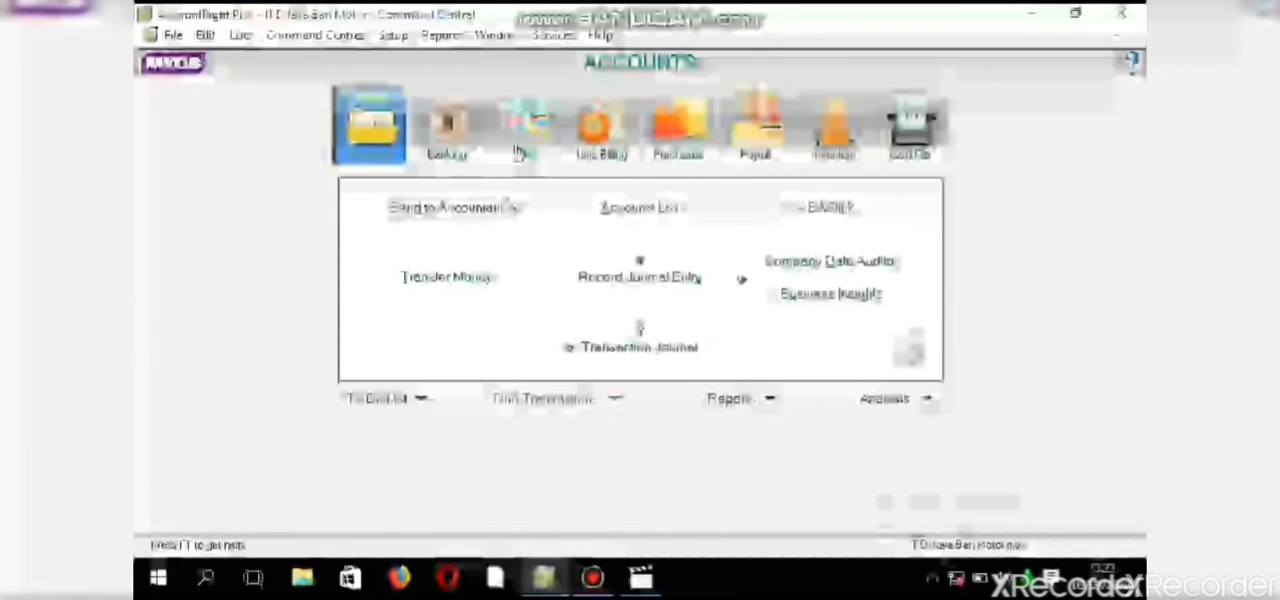
- Start a new sales invoice for the cash customer Pelanggan Tunai
click(518, 153)
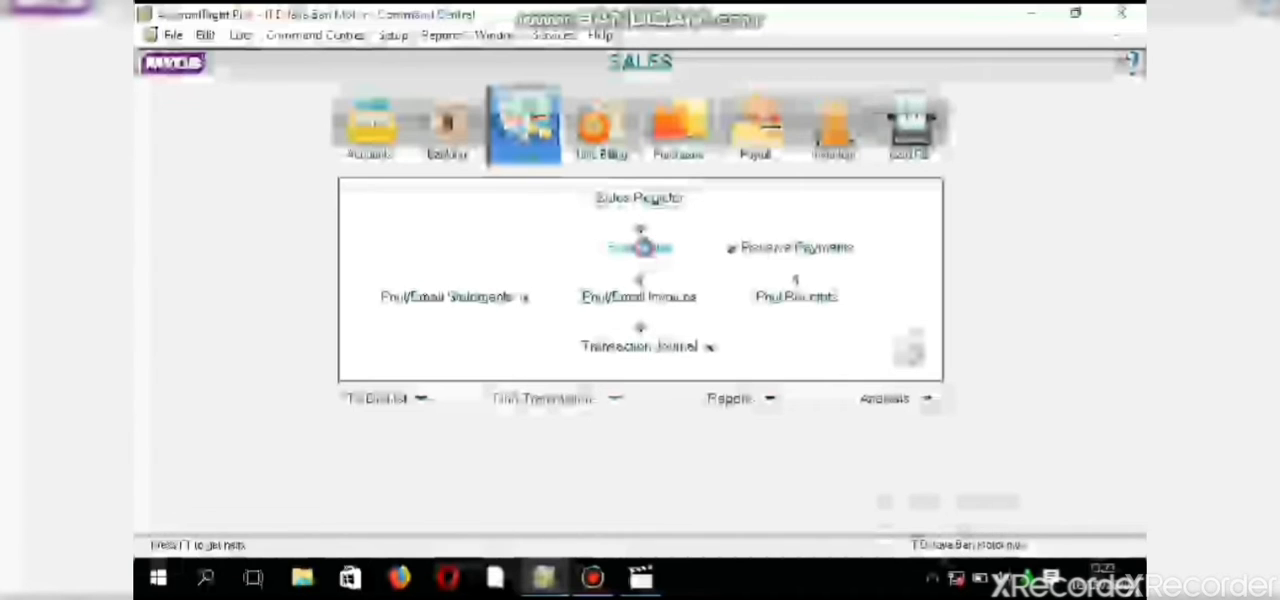
click(641, 249)
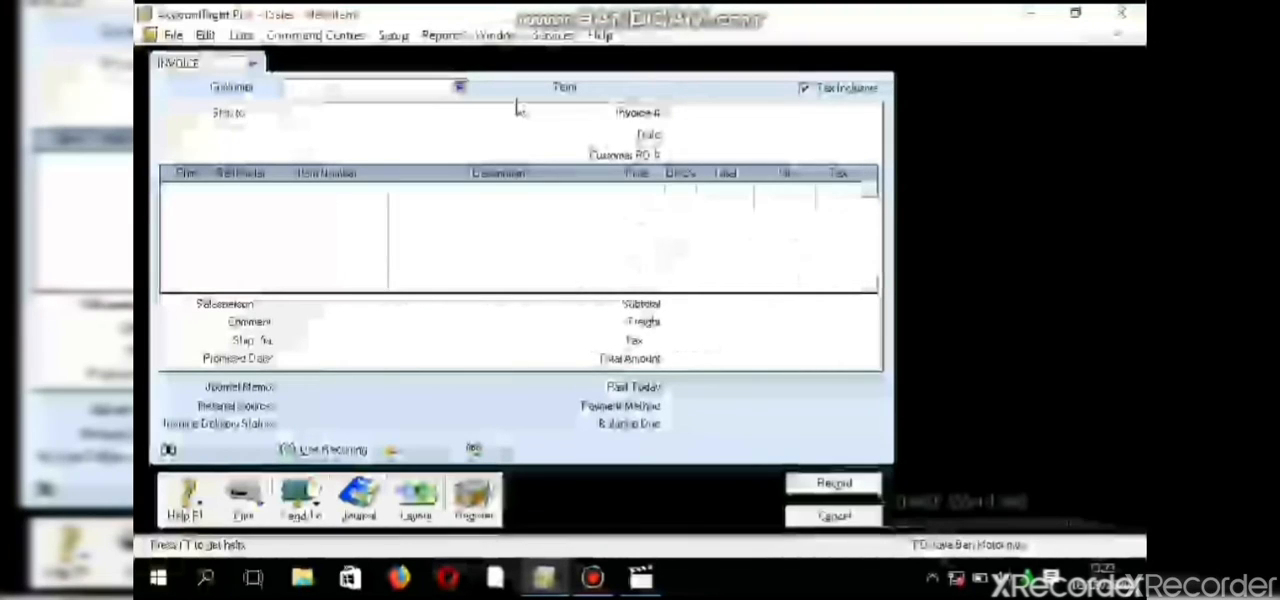
click(459, 88)
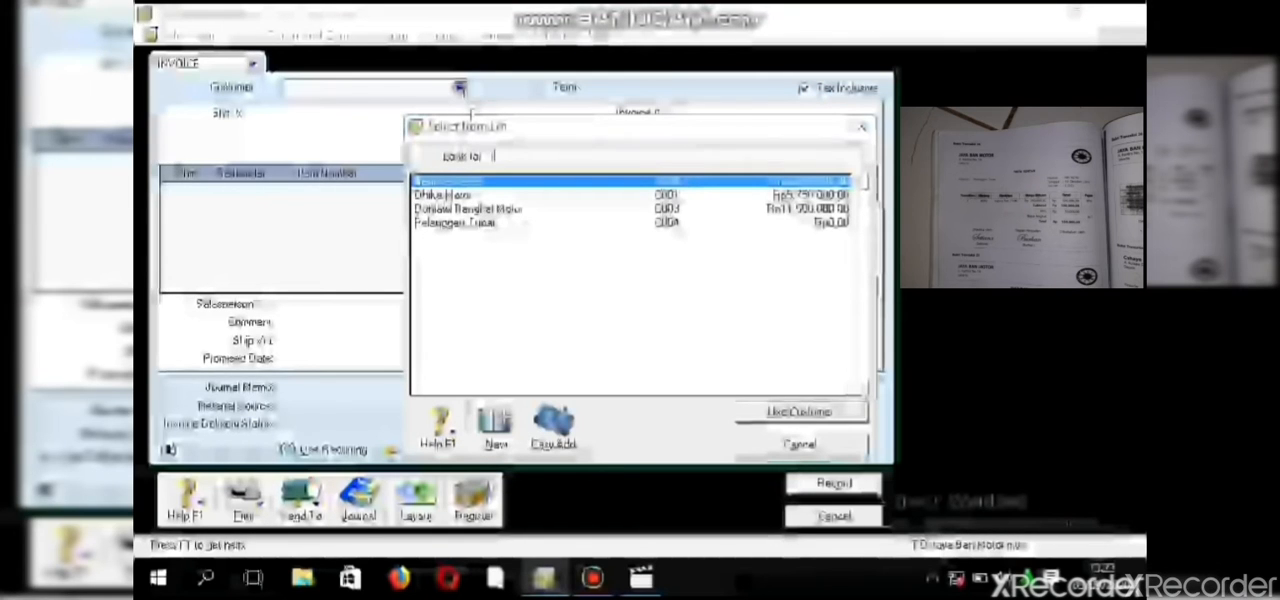
click(508, 223)
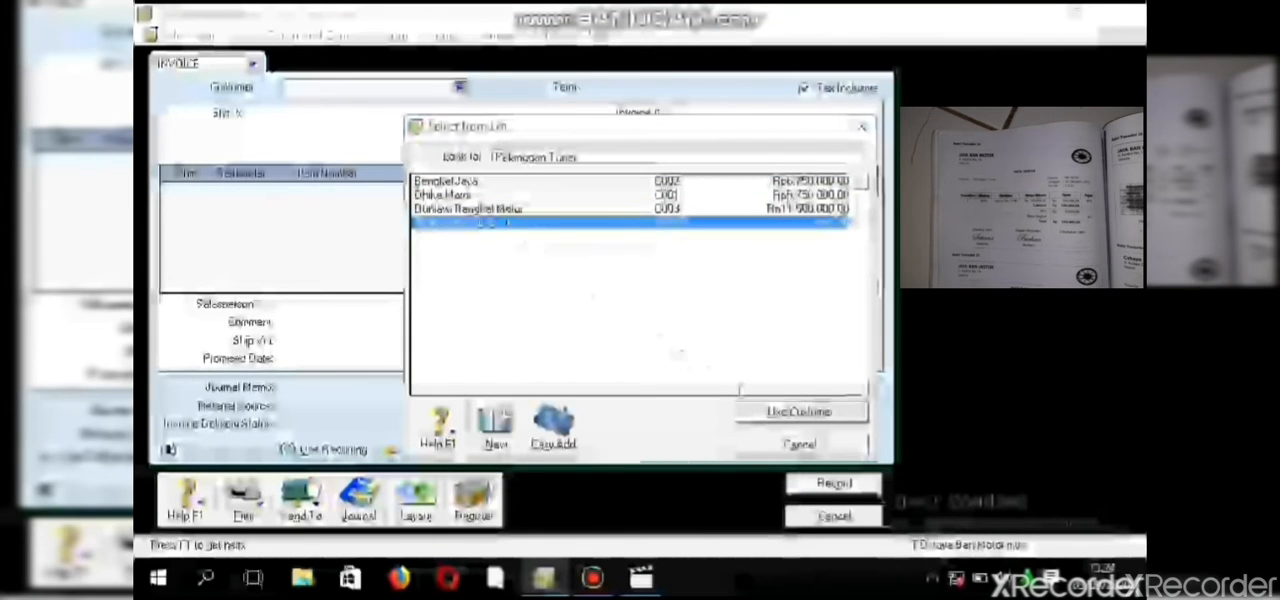
click(758, 418)
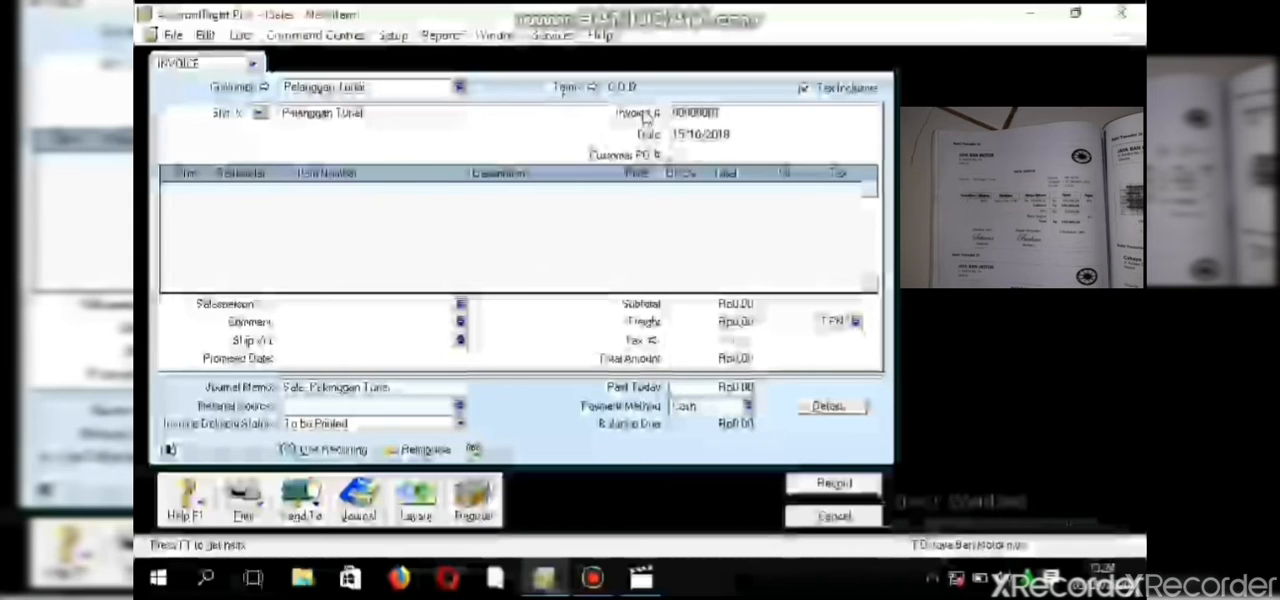
- Replace the new invoice's default number with the NK-series number from the source cash sales note
double_click(673, 113)
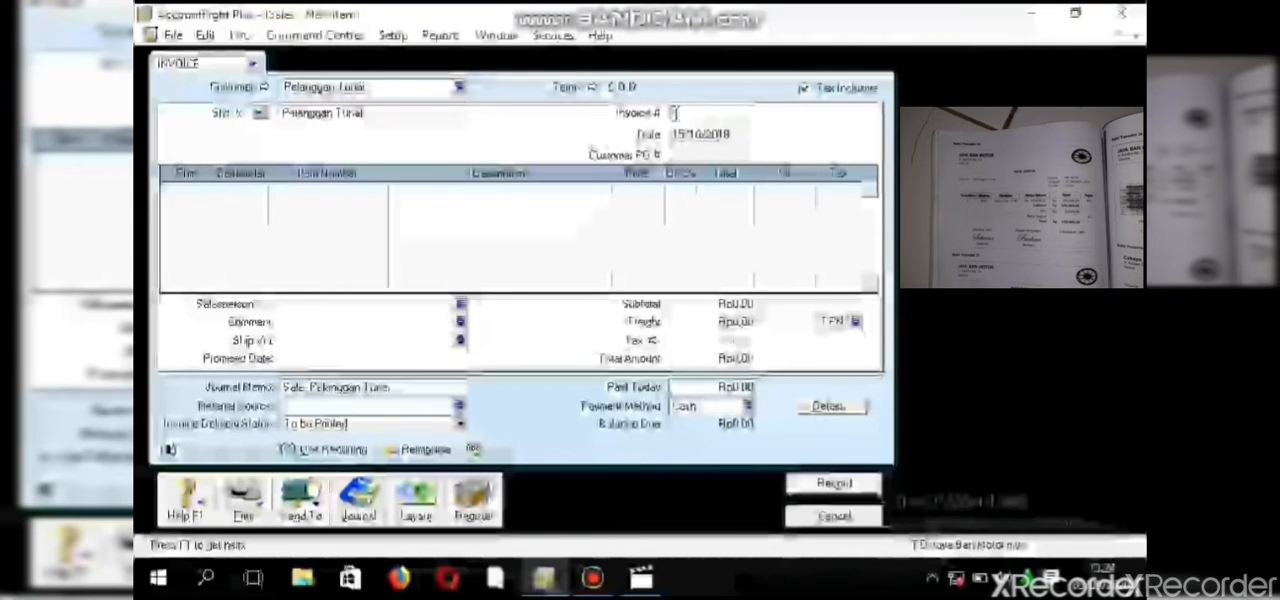
key(BackSpace)
text(6)
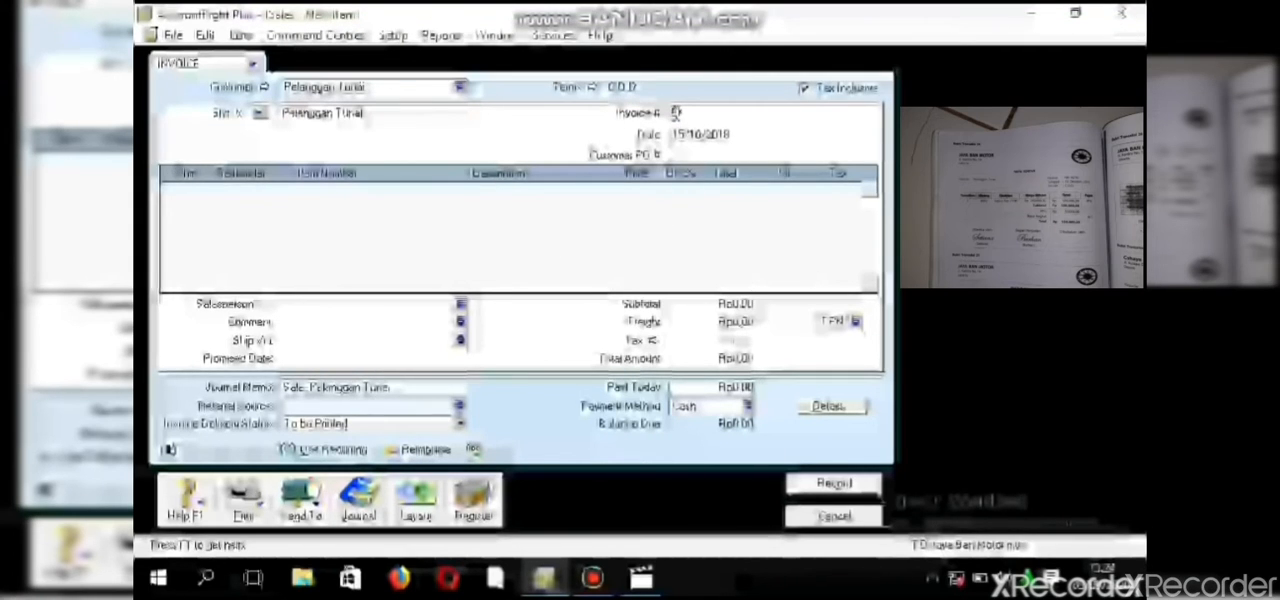
text(K)
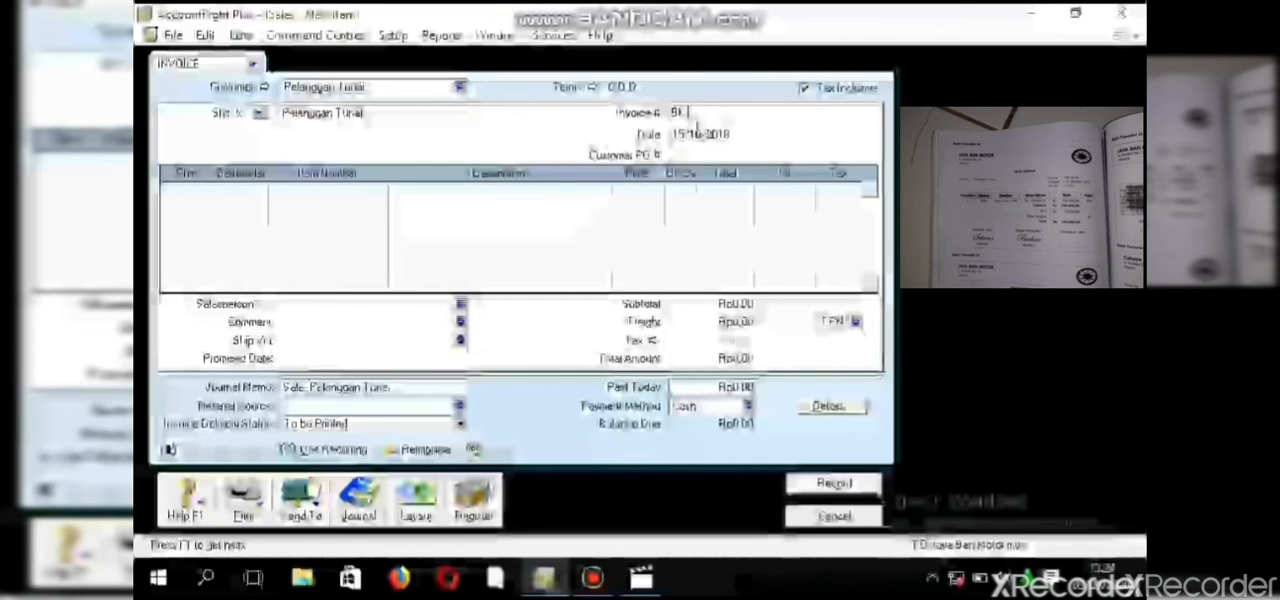
key(BackSpace)
key(BackSpace)
text(NK)
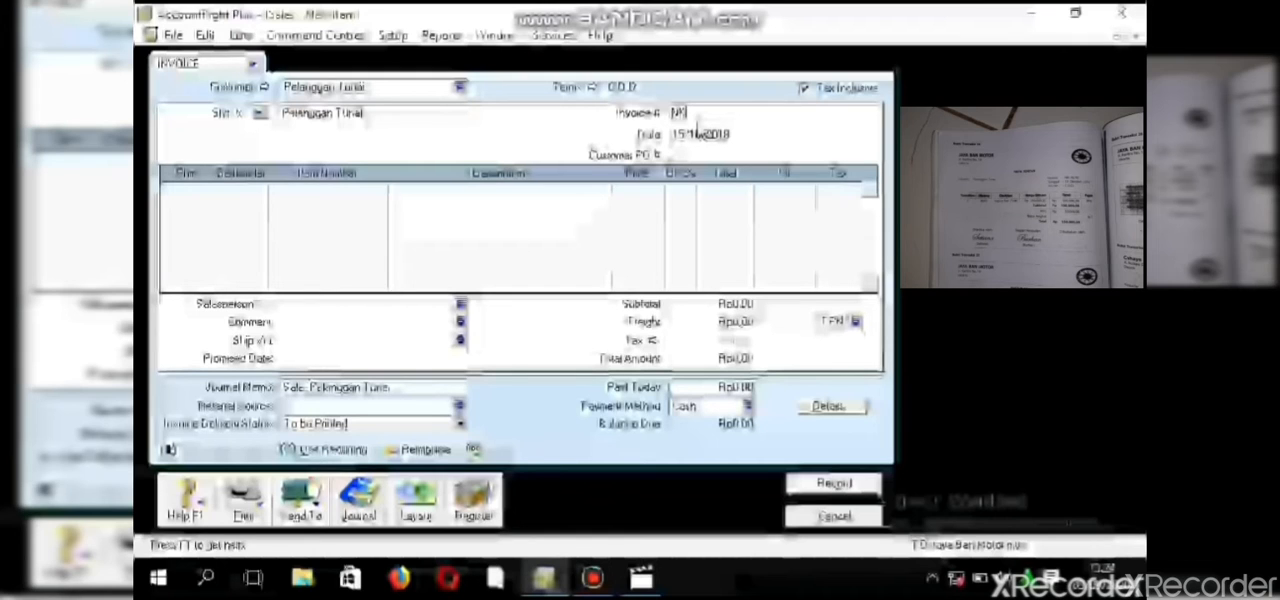
text(-10/01)
key(Tab)
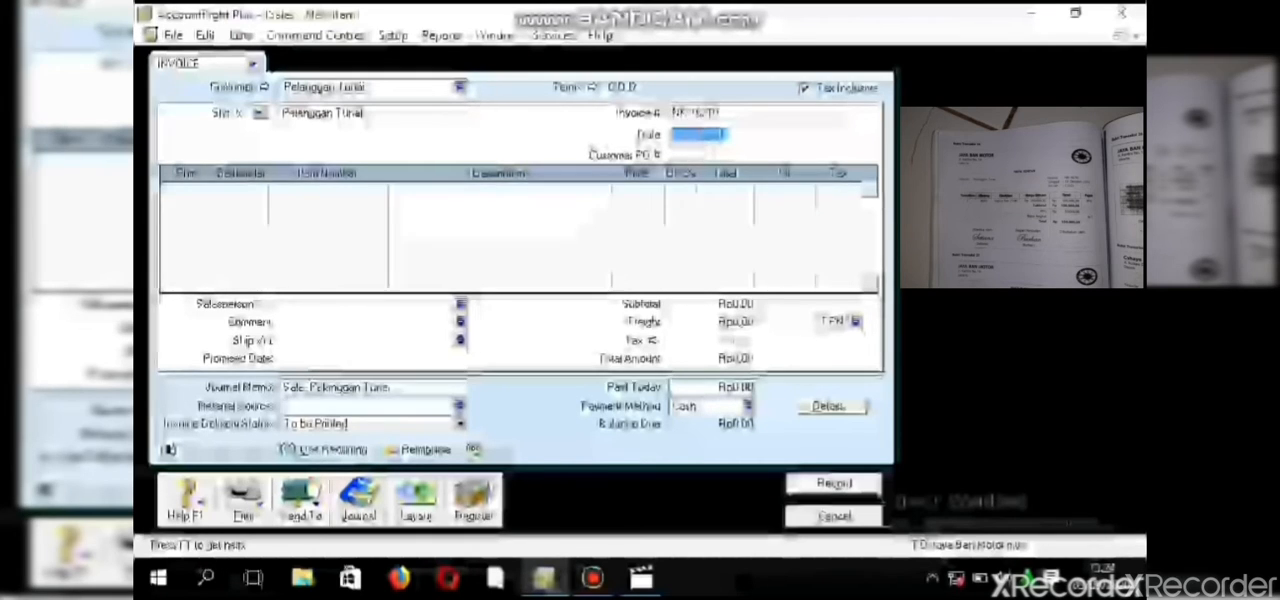
- Set the cash sales invoice's date to 16/10/2018
key(BackSpace)
text(16)
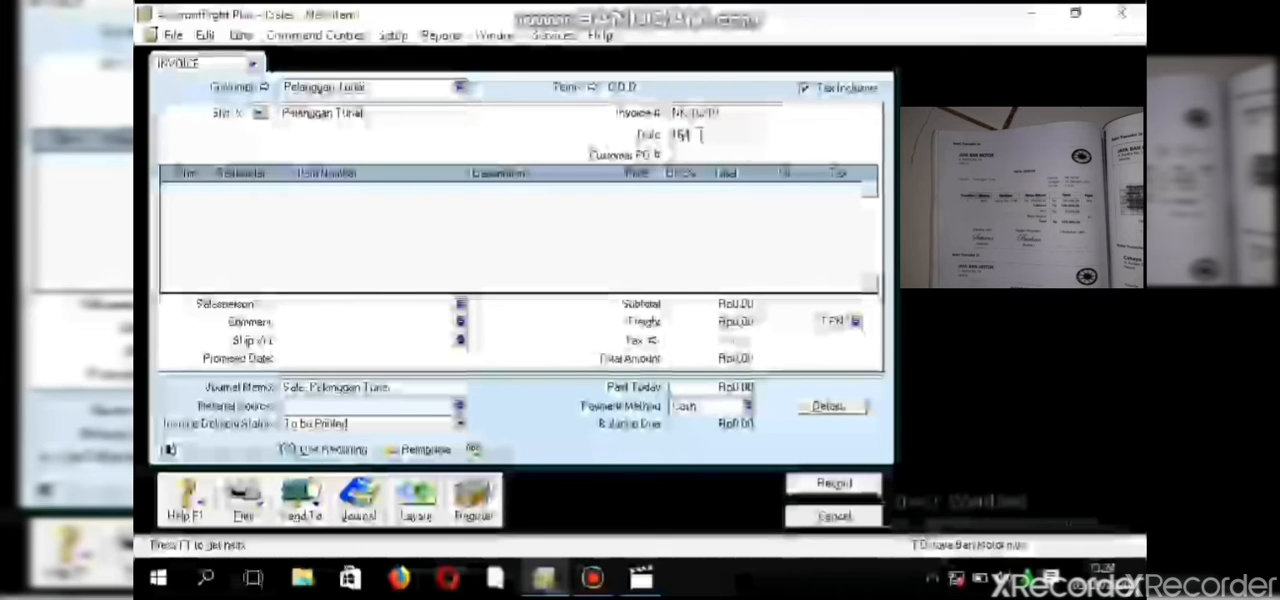
text(/10/2018)
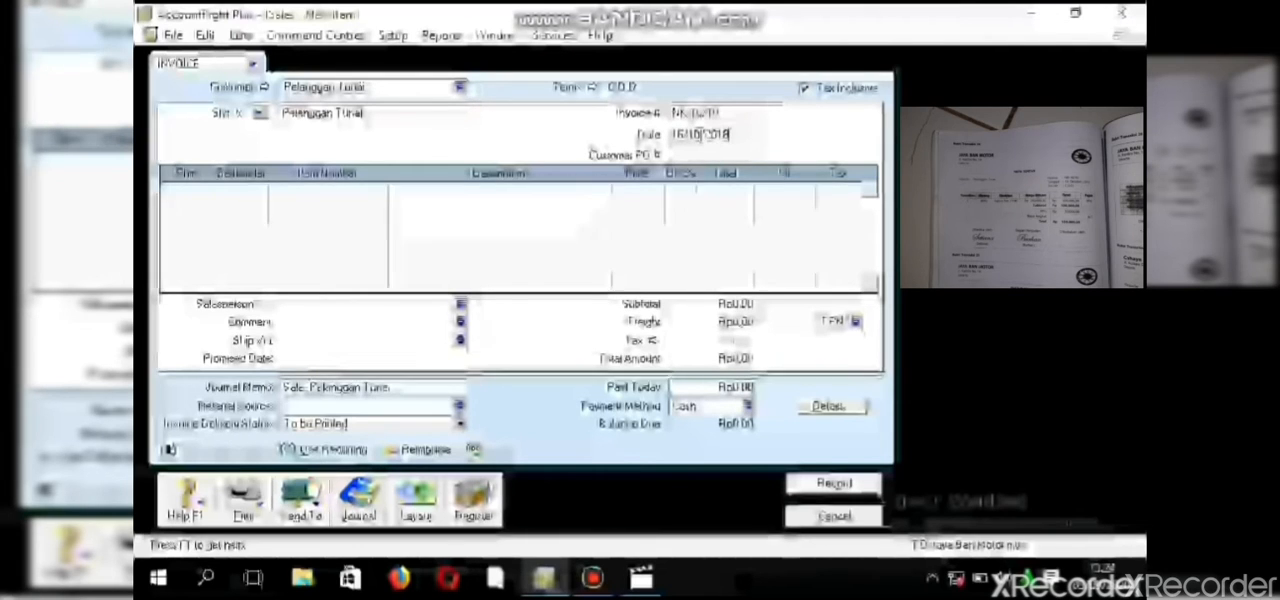
- Add a line for 2 units of the Aspira Tire 70/90 item to the invoice
click(183, 190)
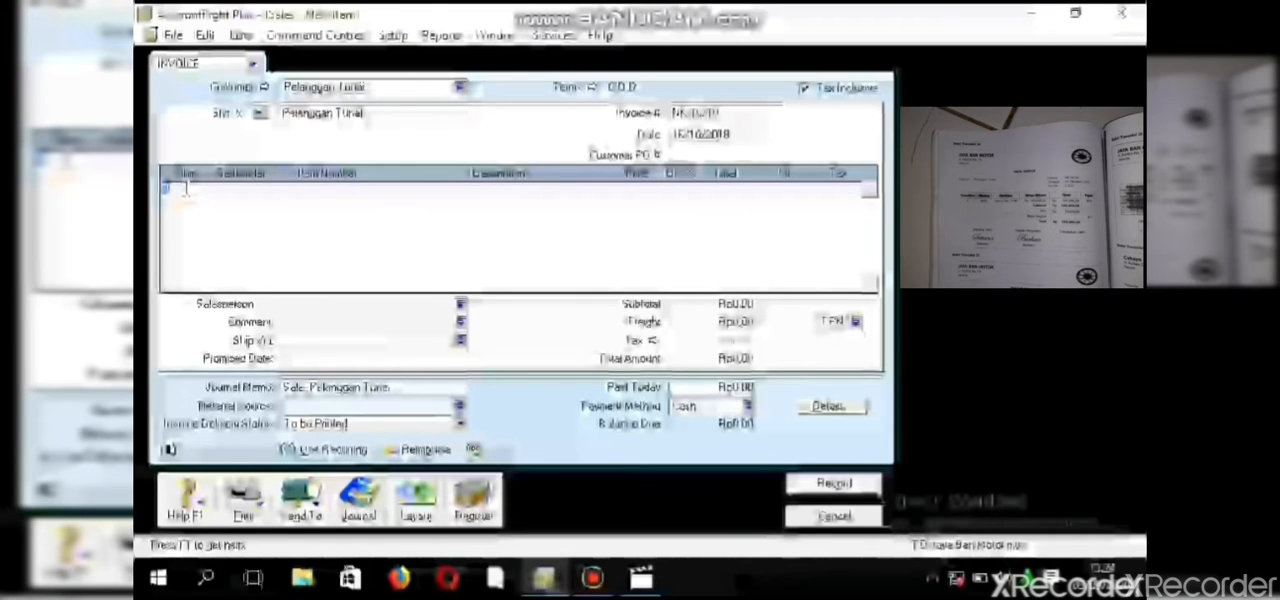
click(275, 194)
key(Return)
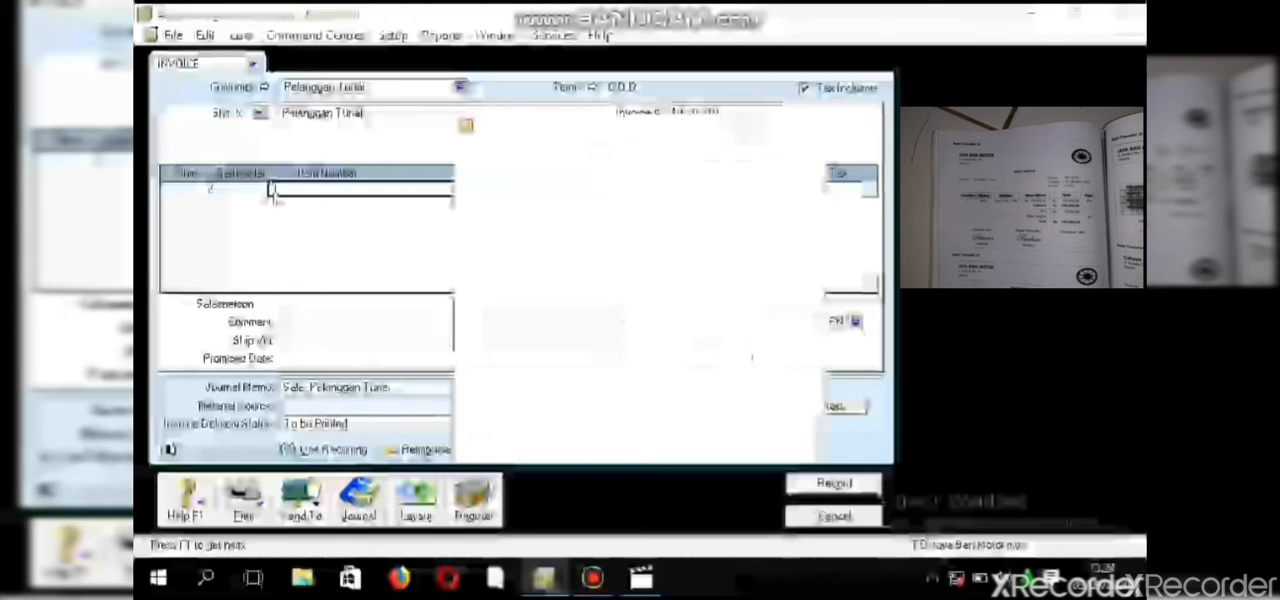
click(470, 196)
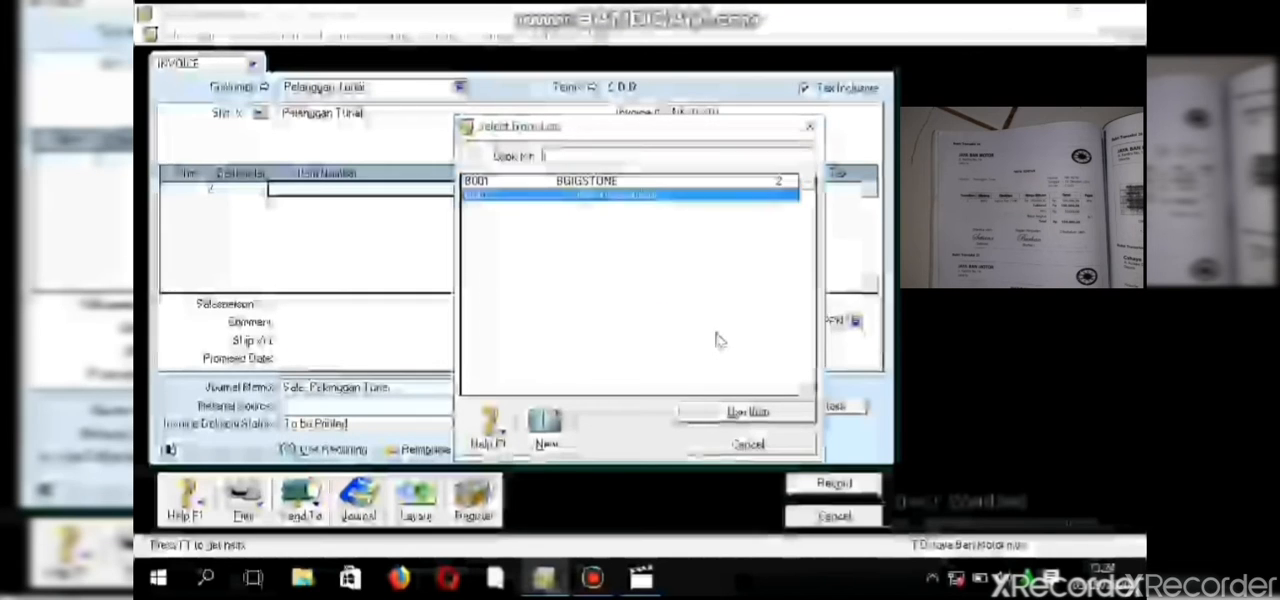
click(727, 413)
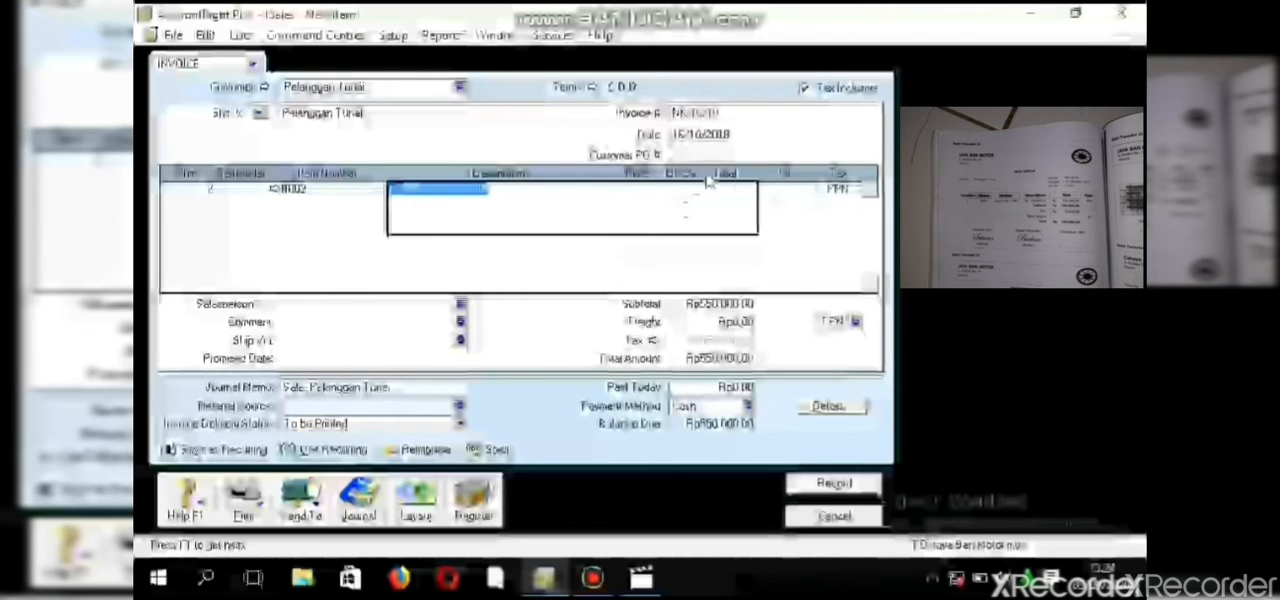
- Set the unit price of the Aspira Tire line to 250,000
click(769, 192)
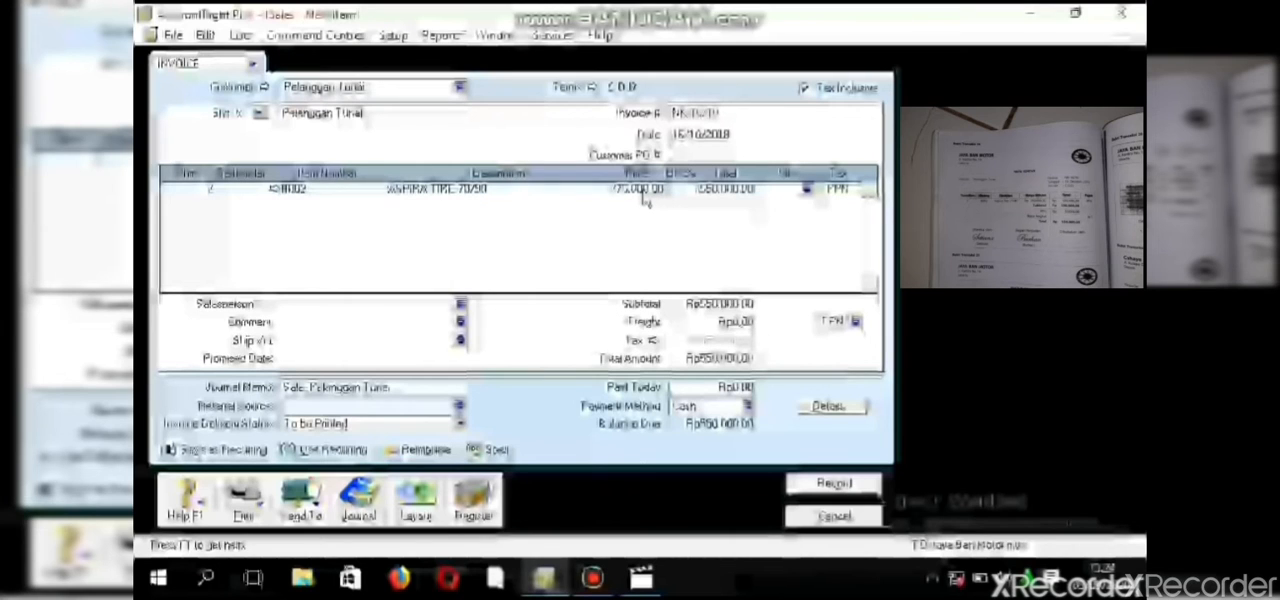
click(643, 190)
click(645, 190)
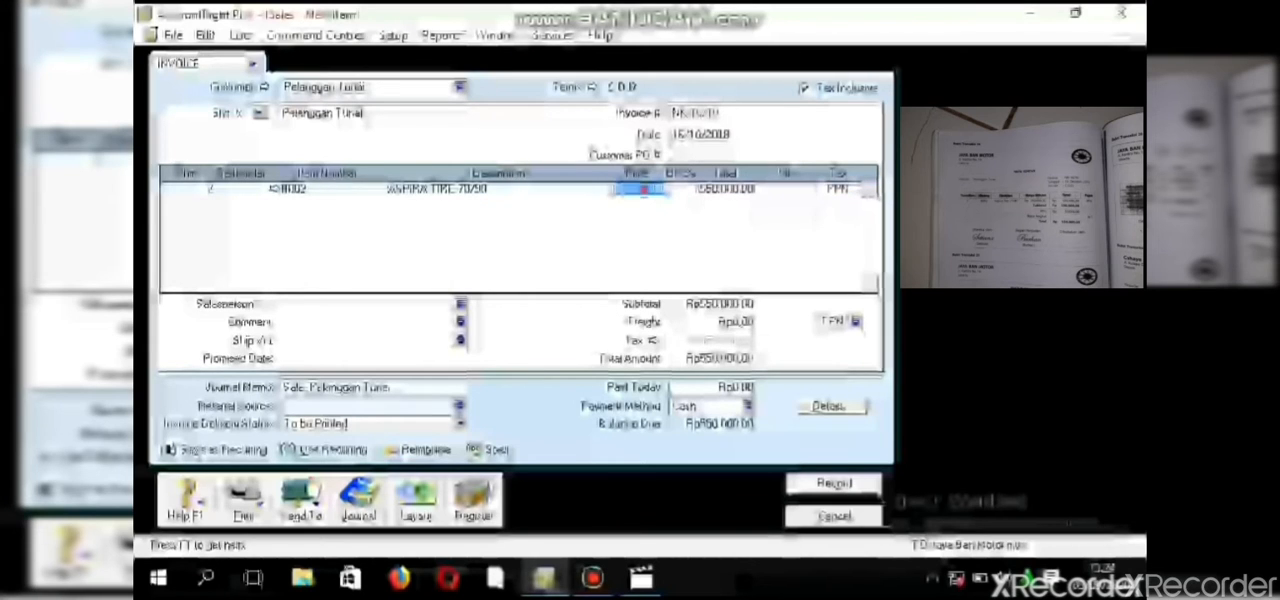
click(644, 190)
double_click(643, 190)
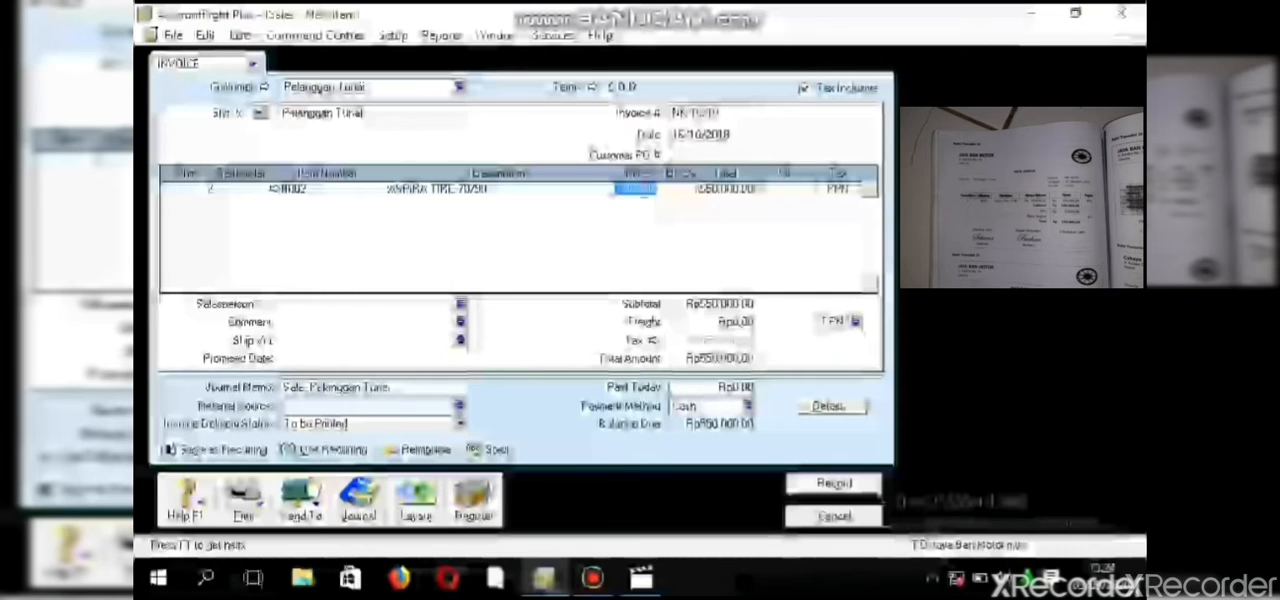
text(45)
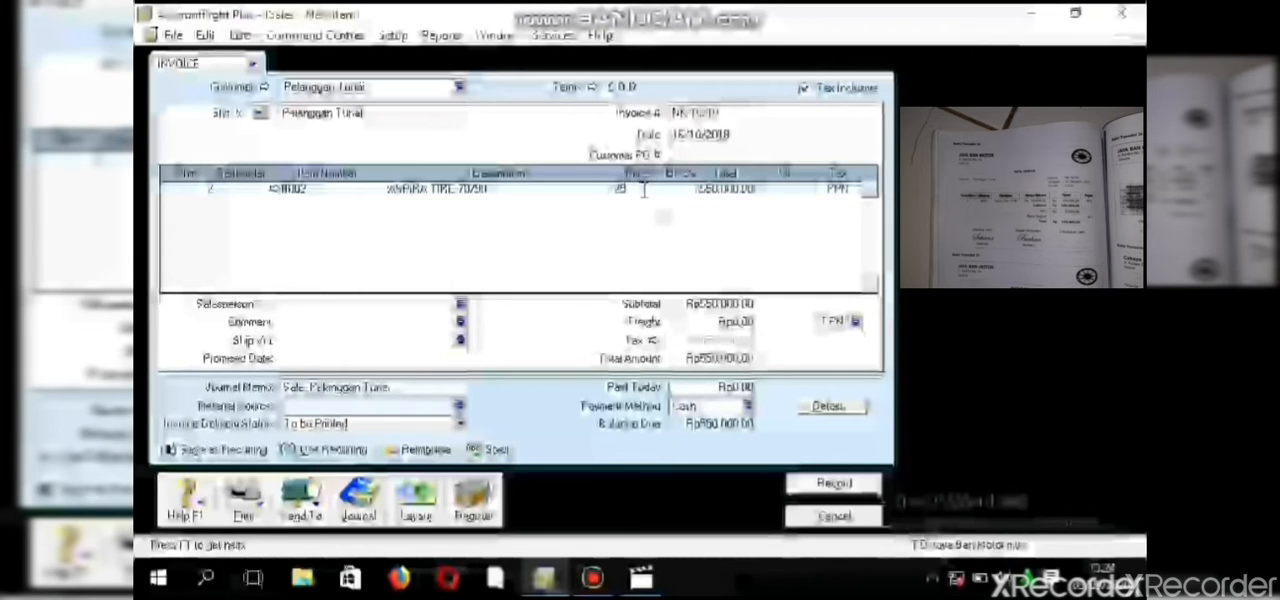
text(000)
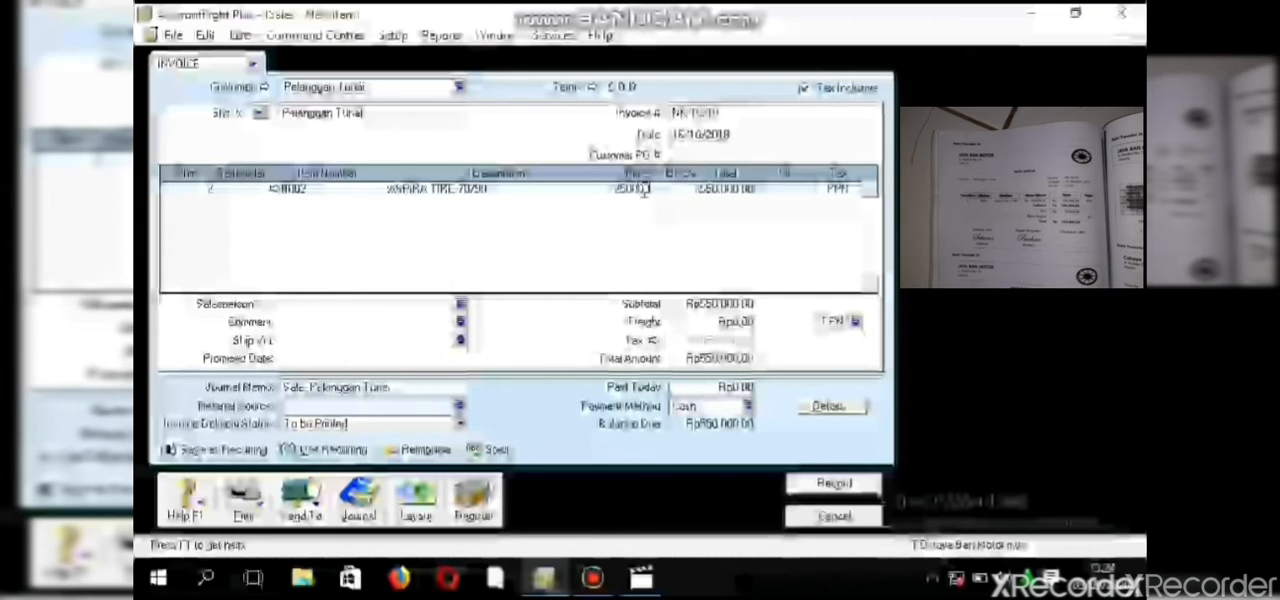
text(0)
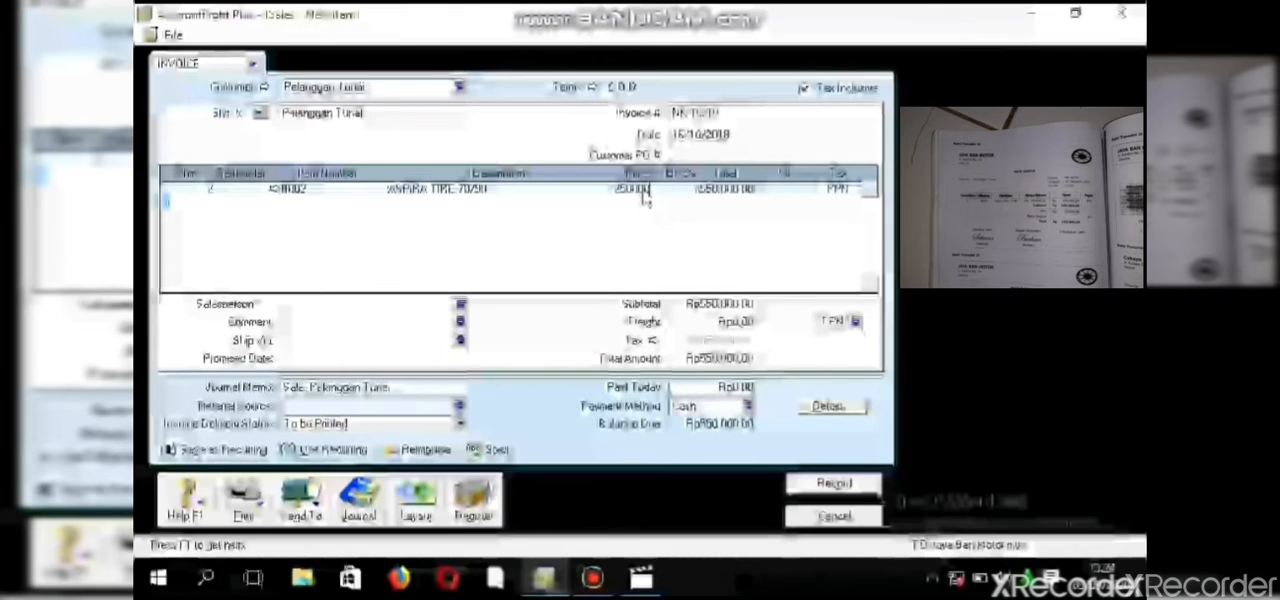
key(Tab)
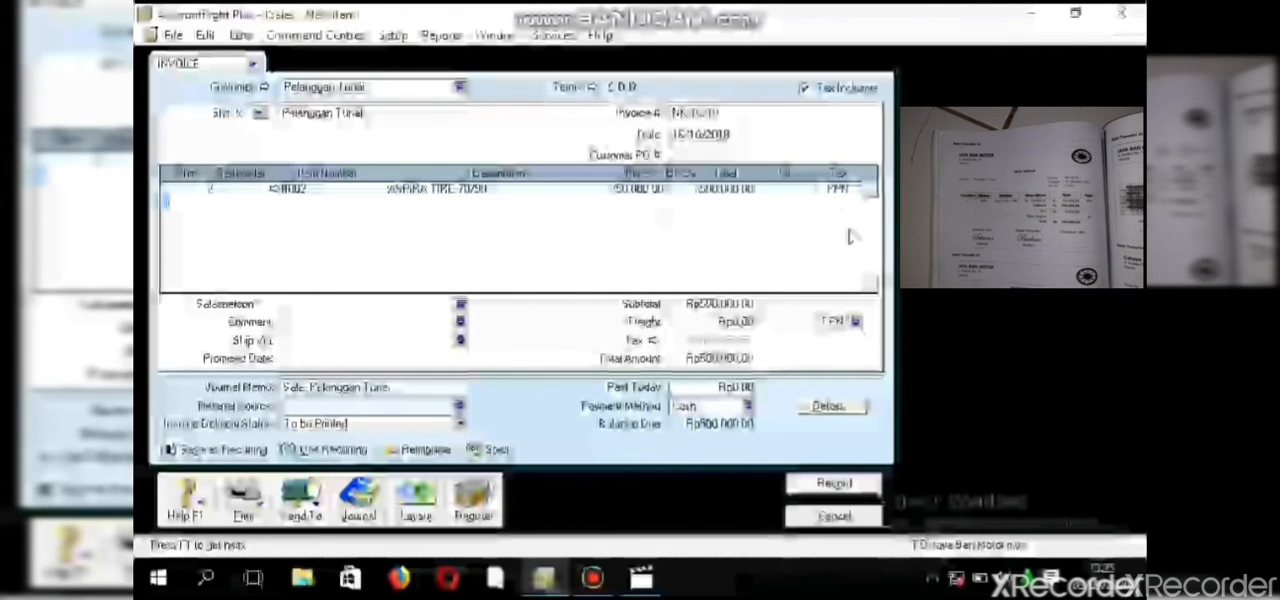
- Set the freight tax code to N-T and record the cash sales invoice
click(855, 321)
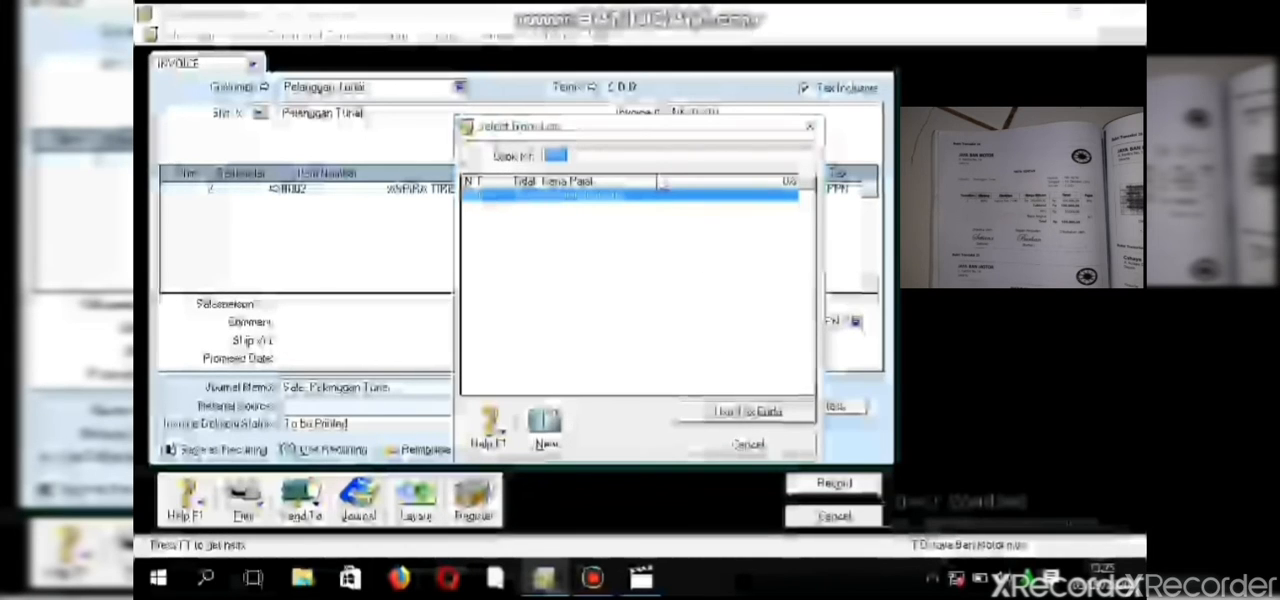
click(658, 183)
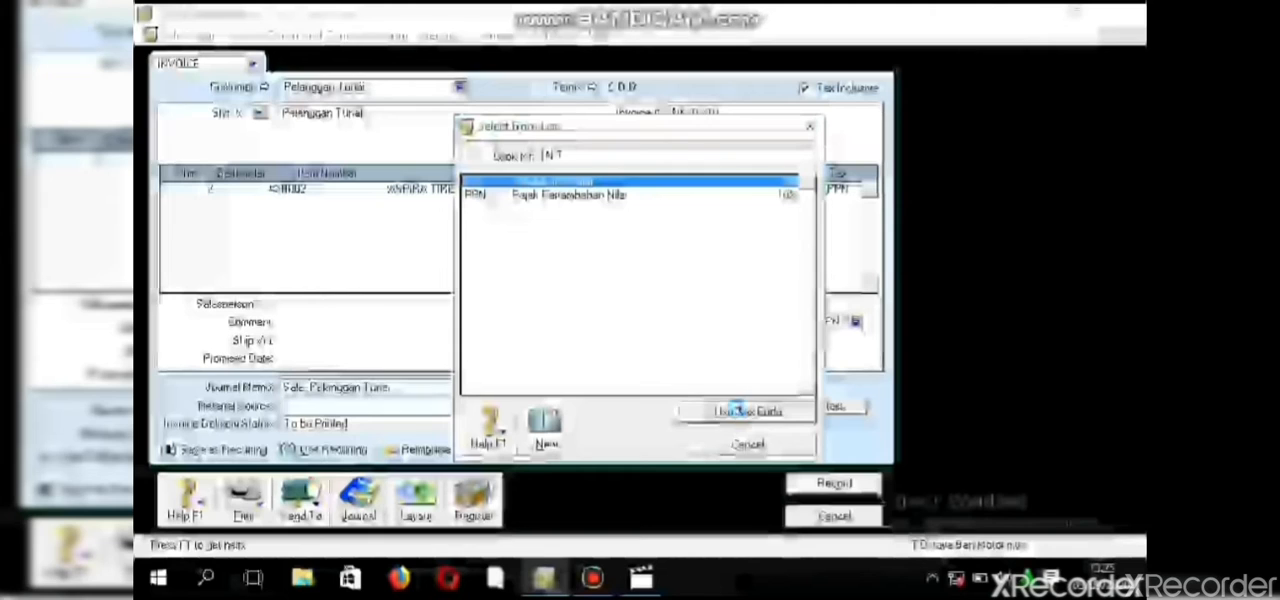
click(745, 411)
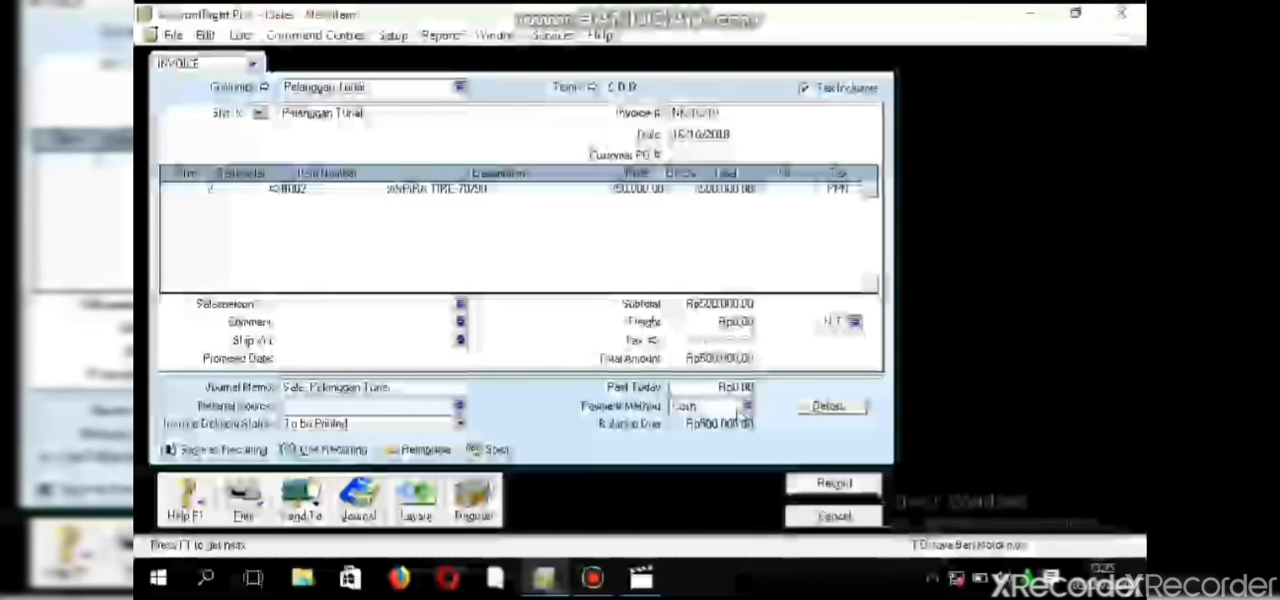
click(835, 486)
- Start a new purchase bill for the supplier Cahaya Sakti
click(692, 160)
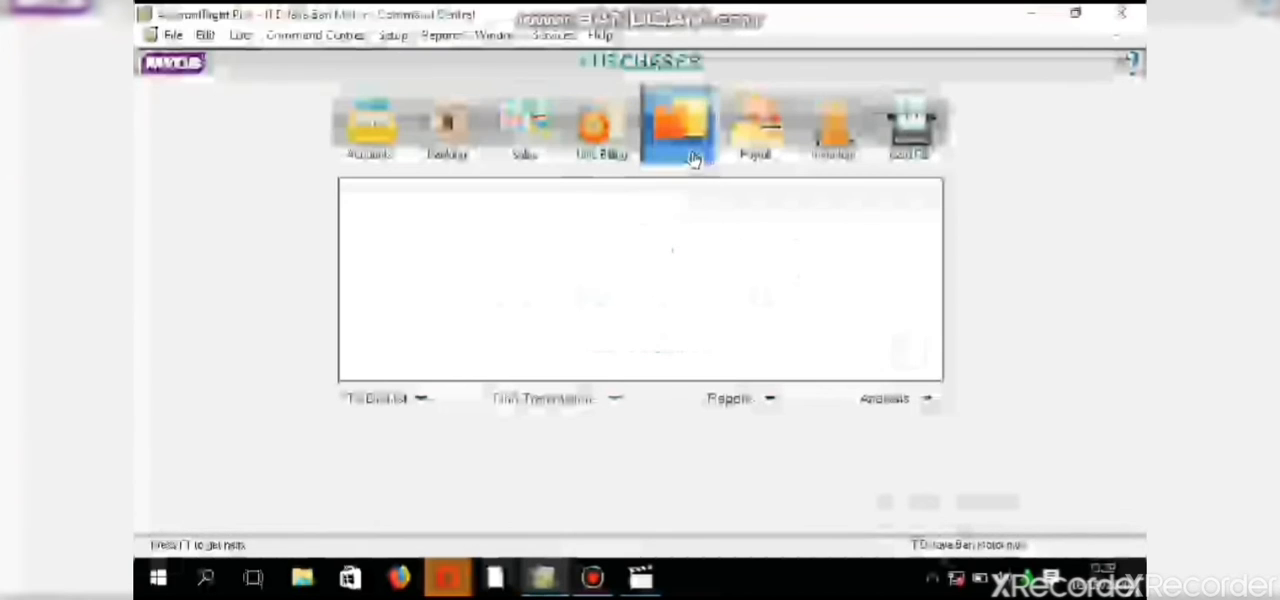
click(655, 250)
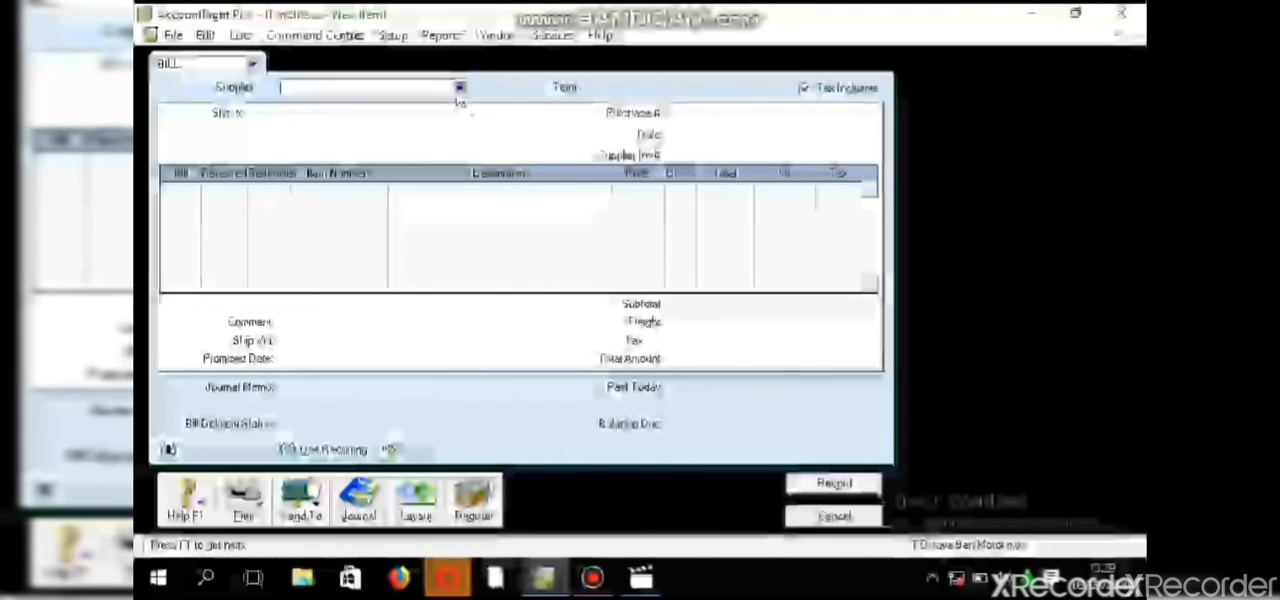
click(458, 88)
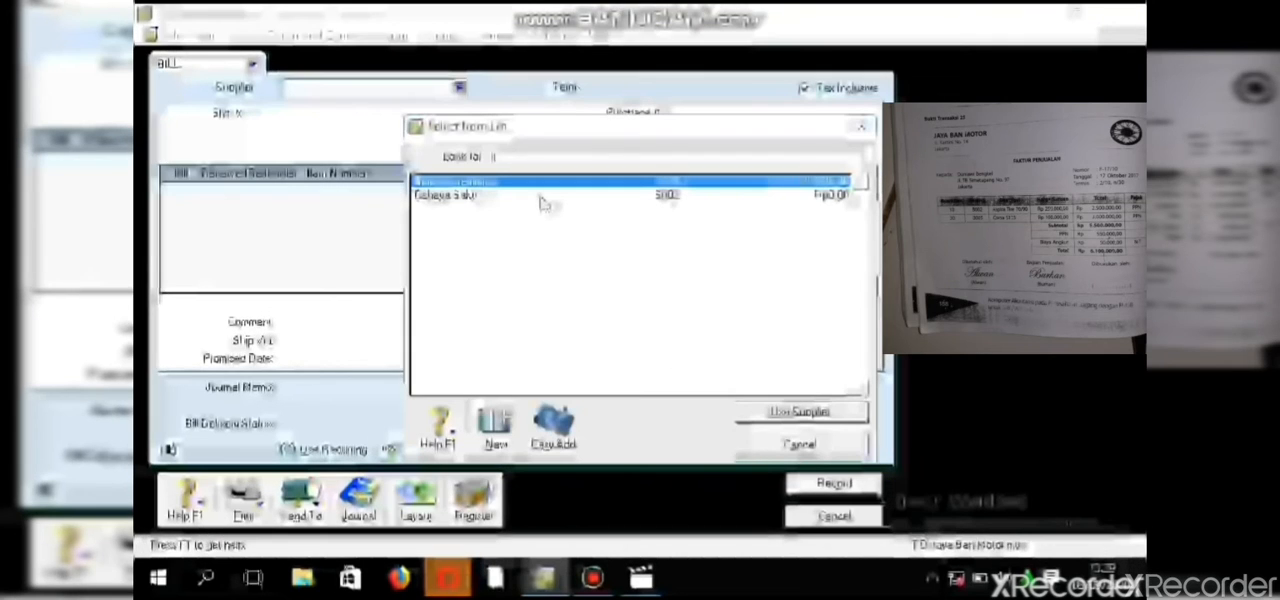
click(540, 197)
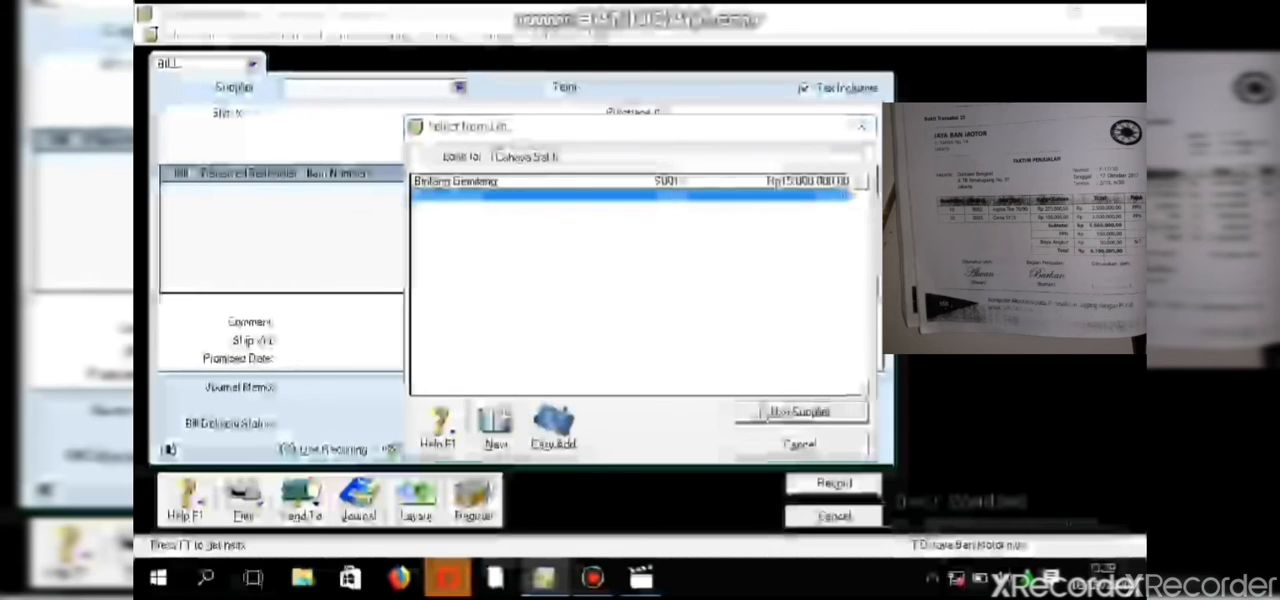
click(762, 410)
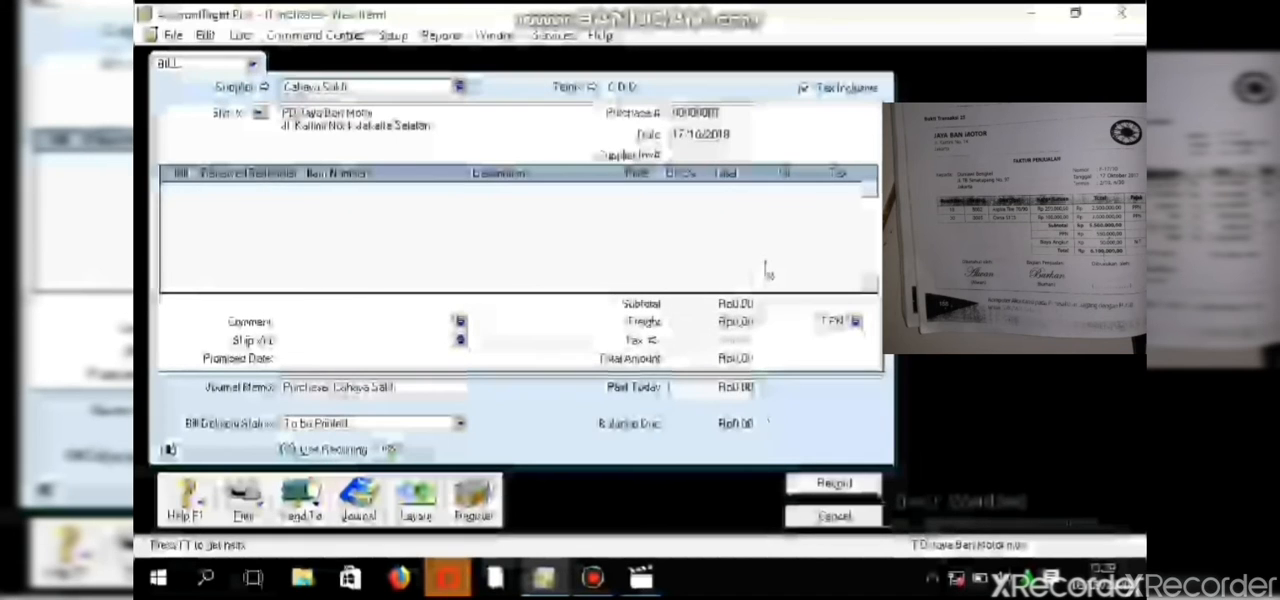
- Set the bill's credit terms to In a Given # of Days, with 10 discount days, 30 balance due days and a 2% early payment discount
click(591, 88)
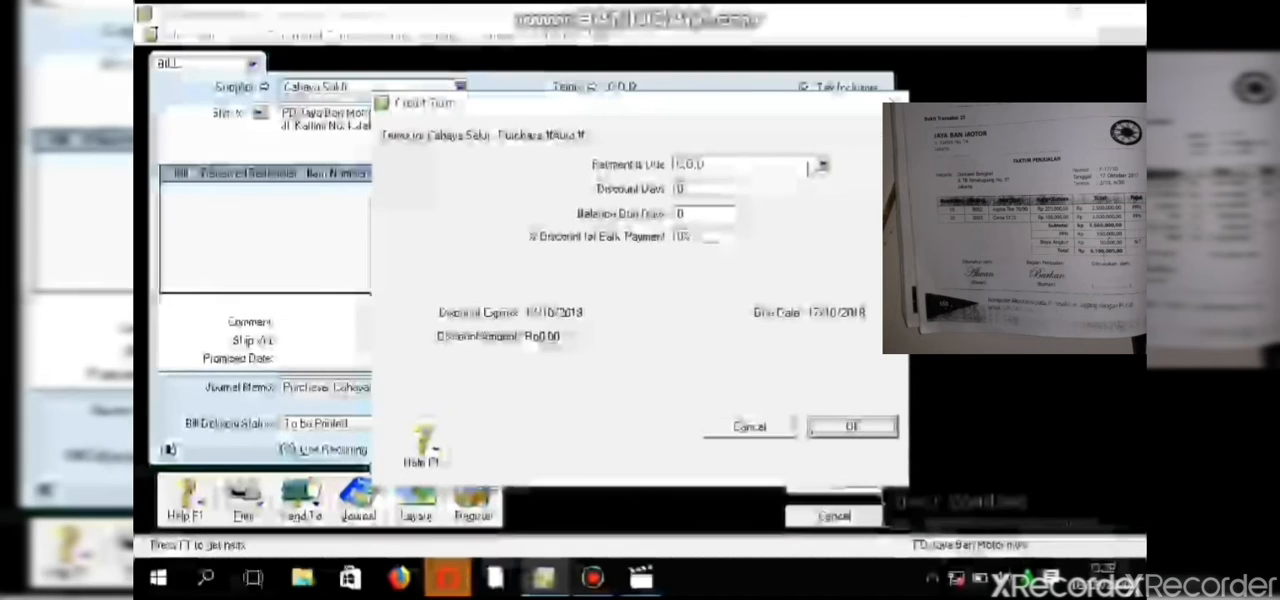
click(812, 166)
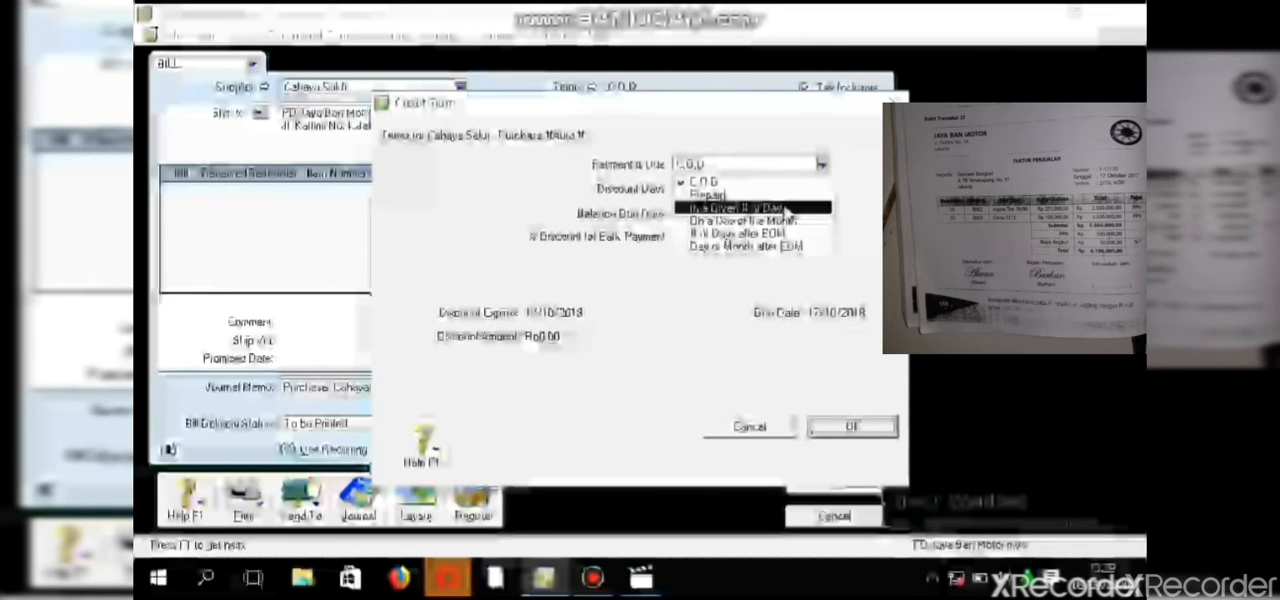
click(787, 208)
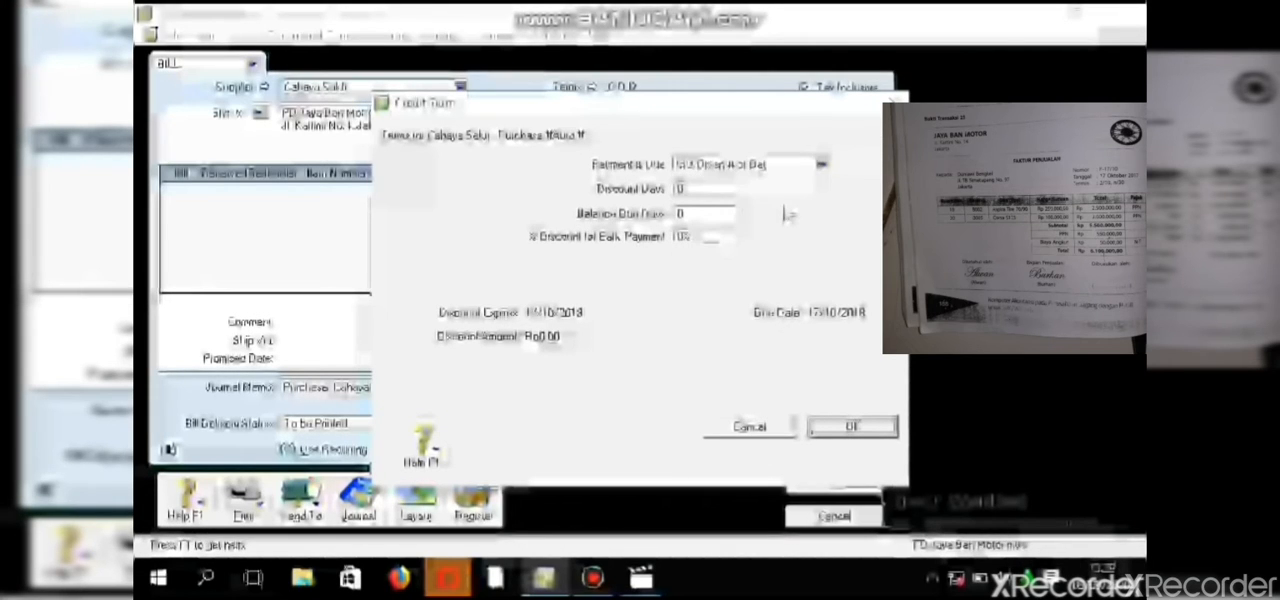
click(719, 187)
text(1)
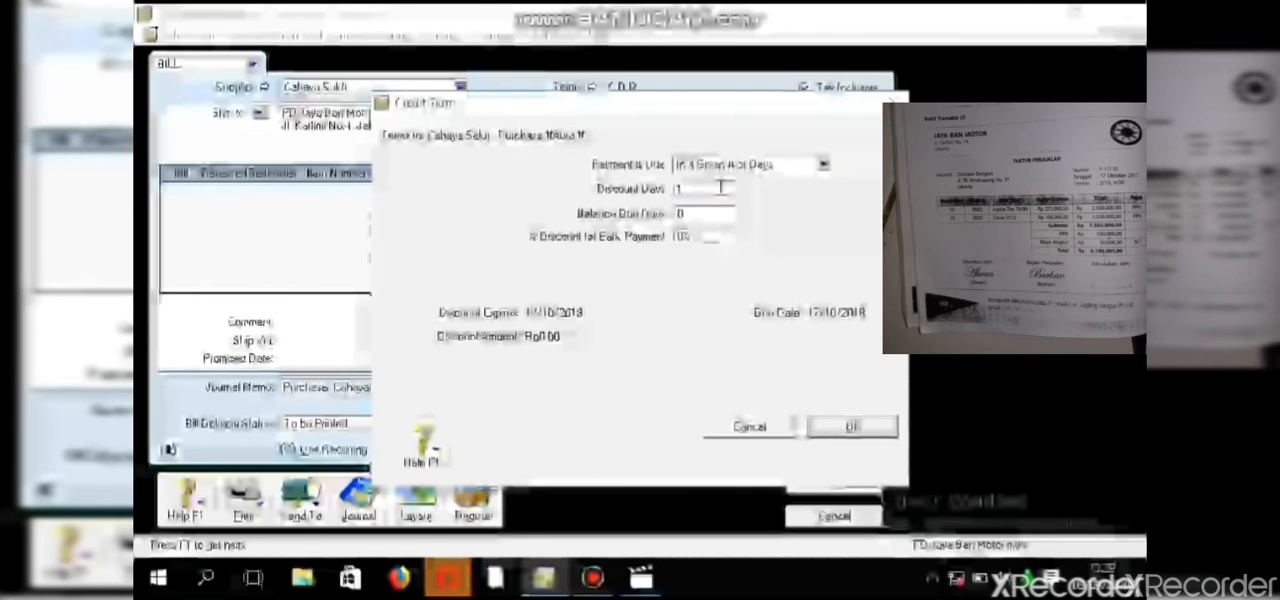
click(698, 213)
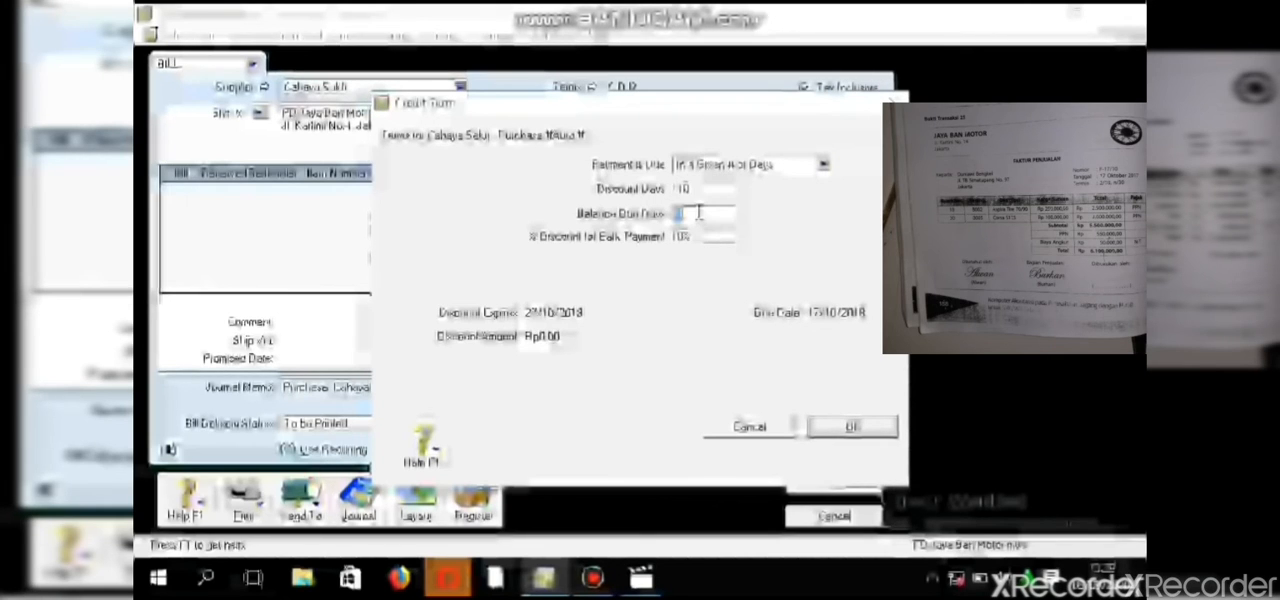
text(30)
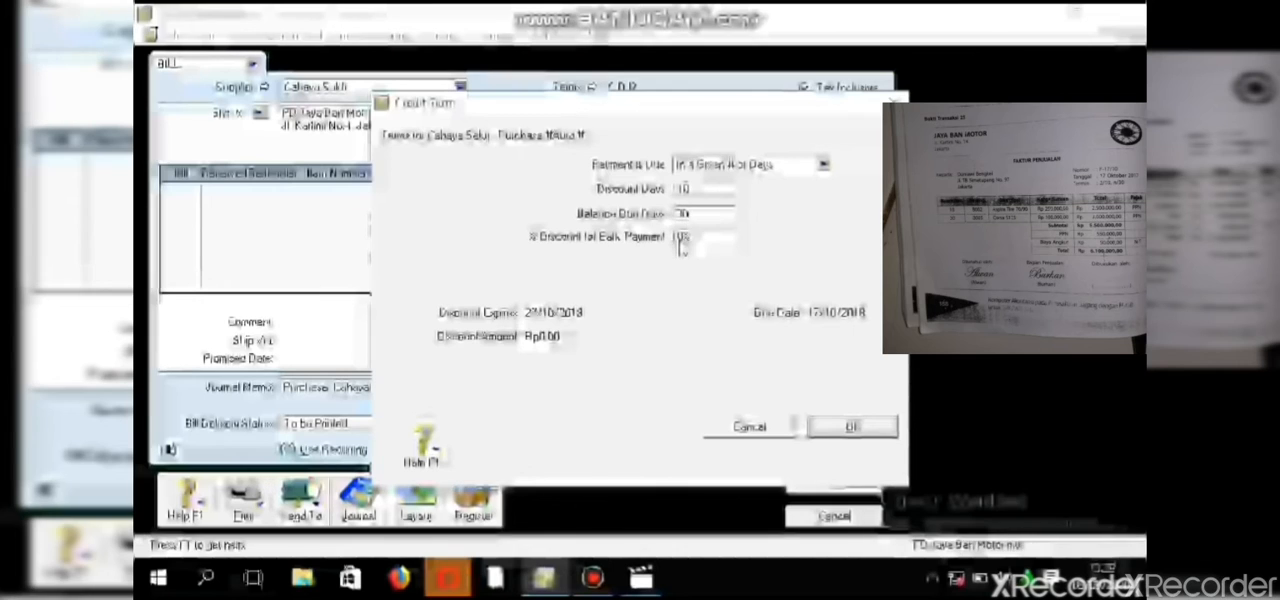
click(680, 236)
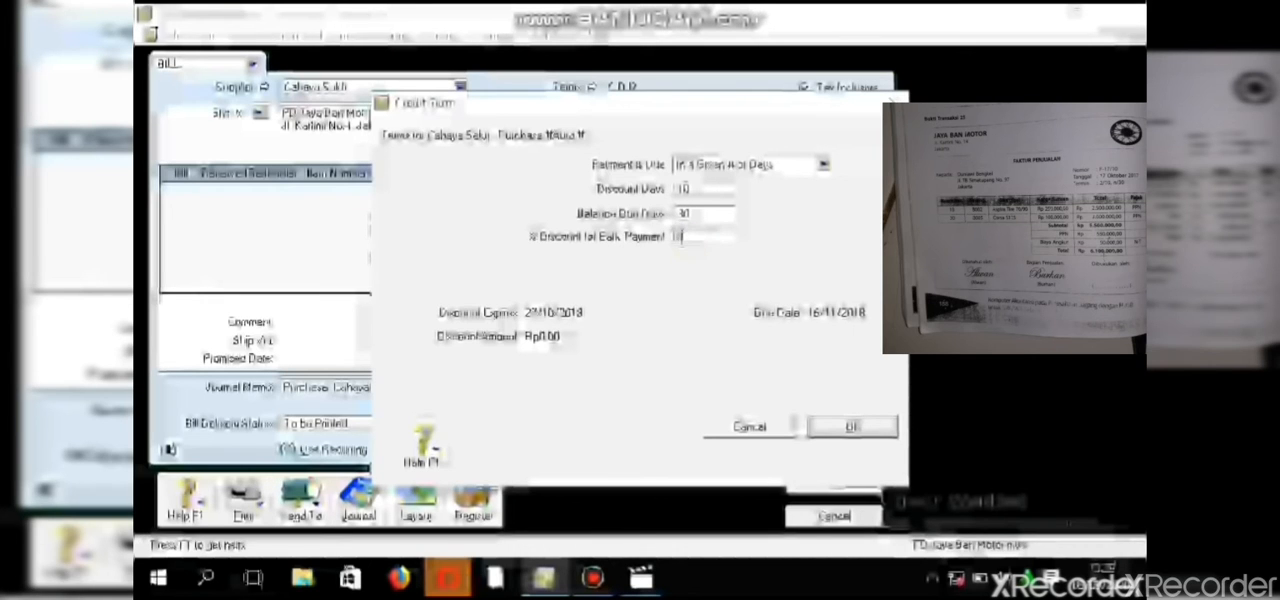
click(848, 427)
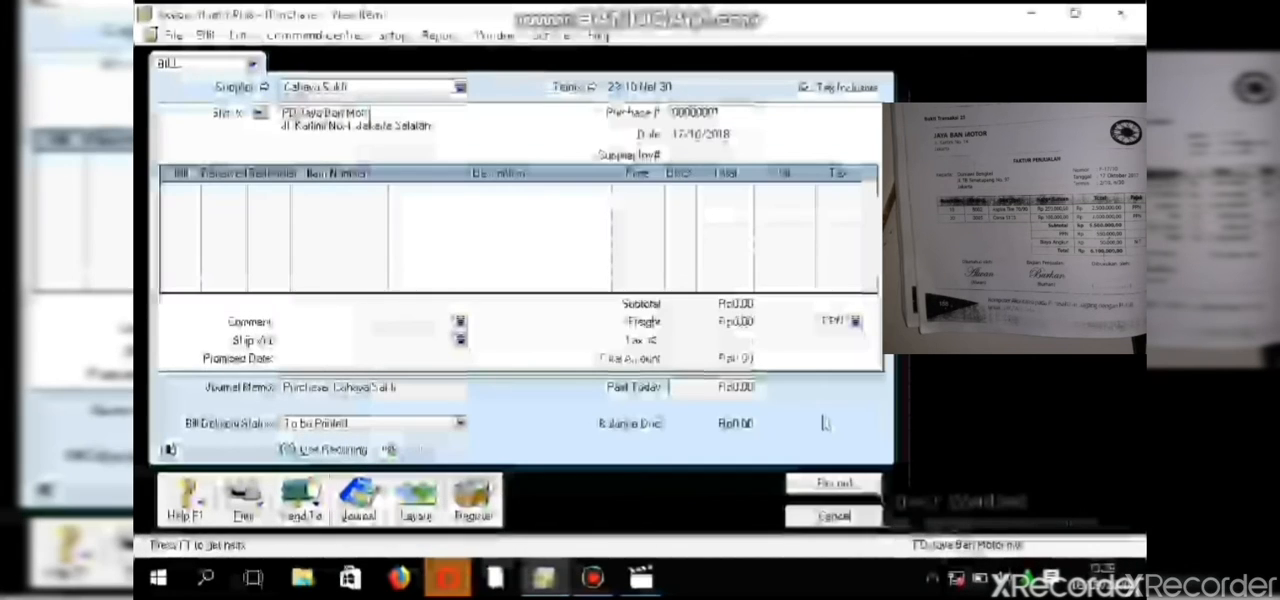
- Set the purchase number to F-17/10 and the bill date to 17/10/2018
click(688, 113)
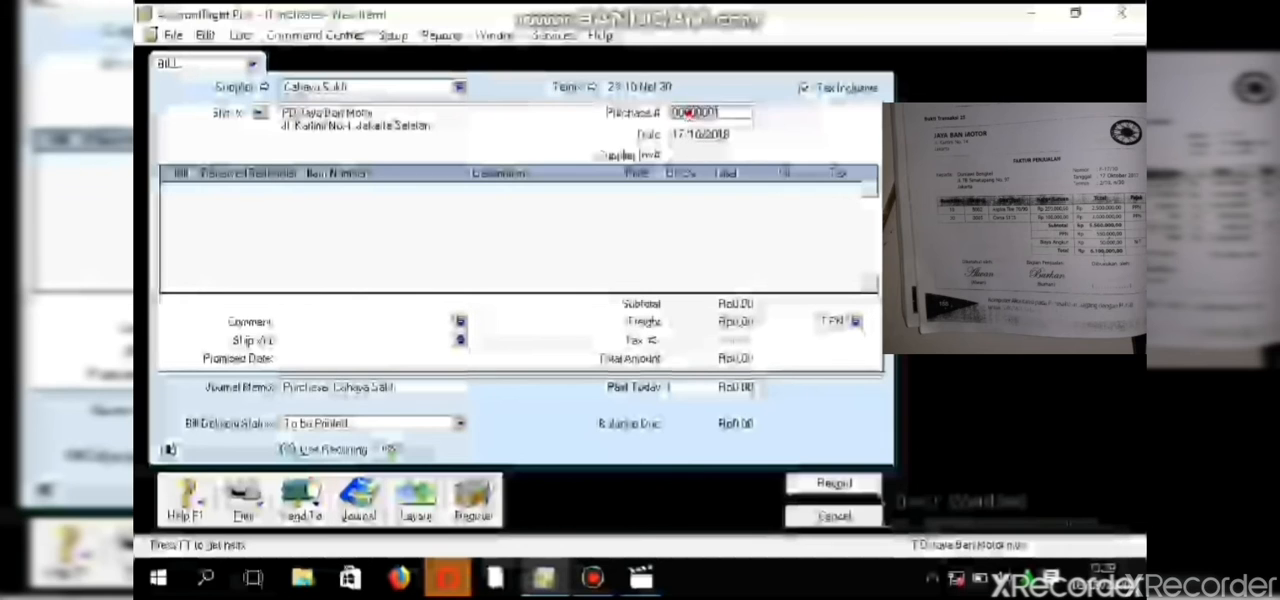
key(BackSpace)
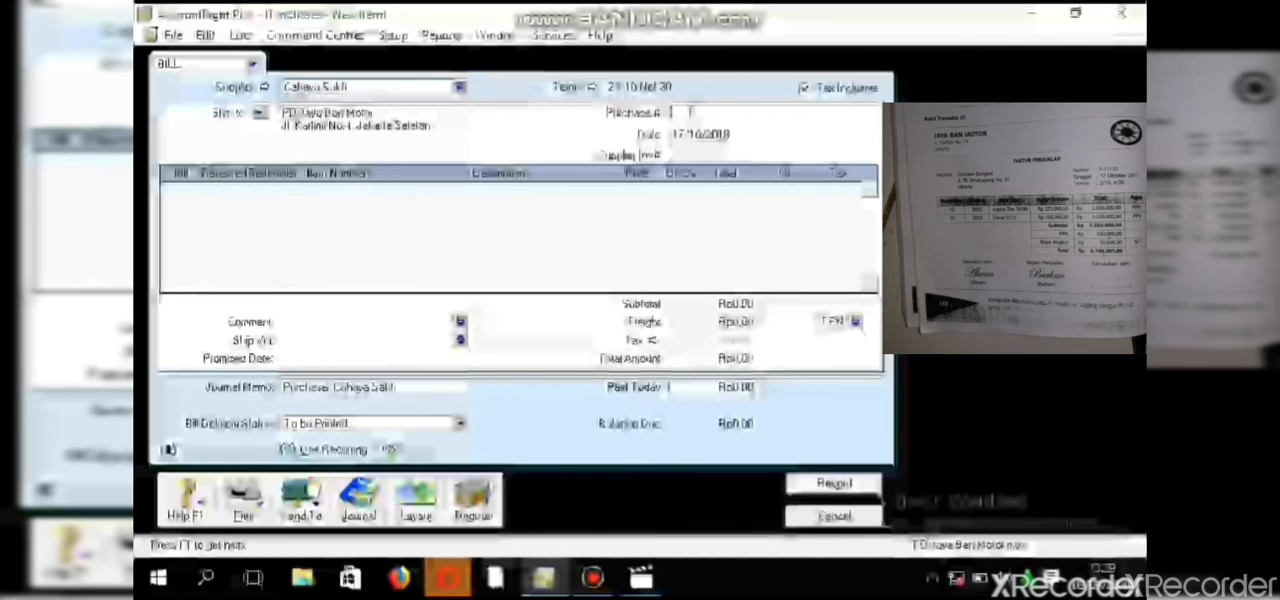
text(F-1)
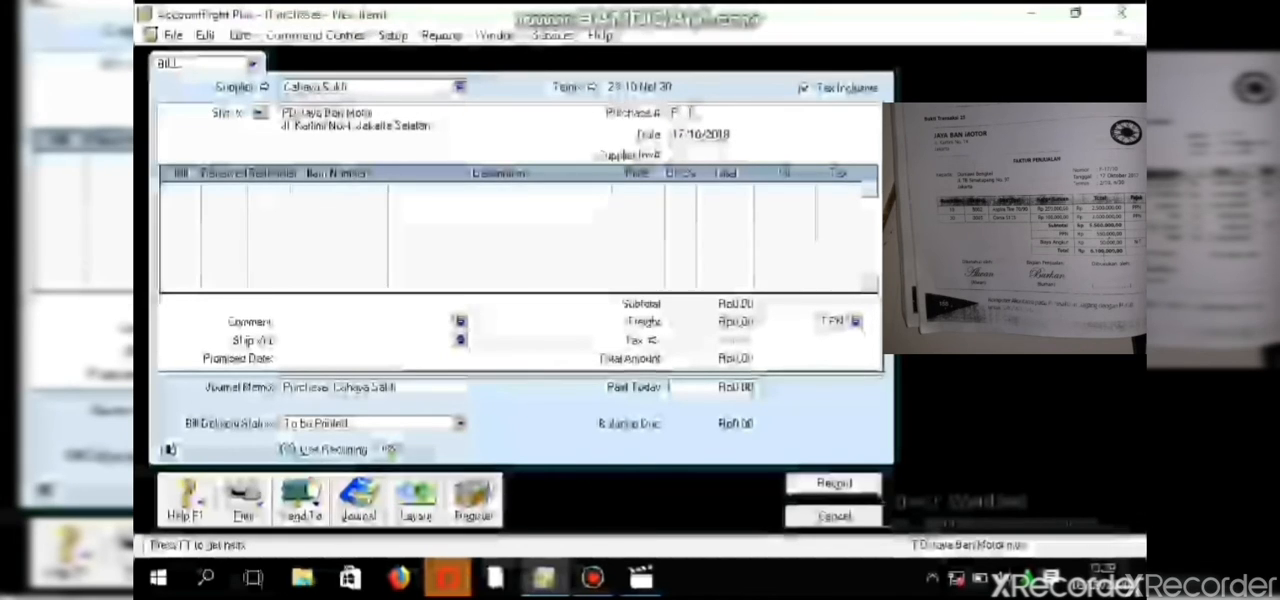
text(7)
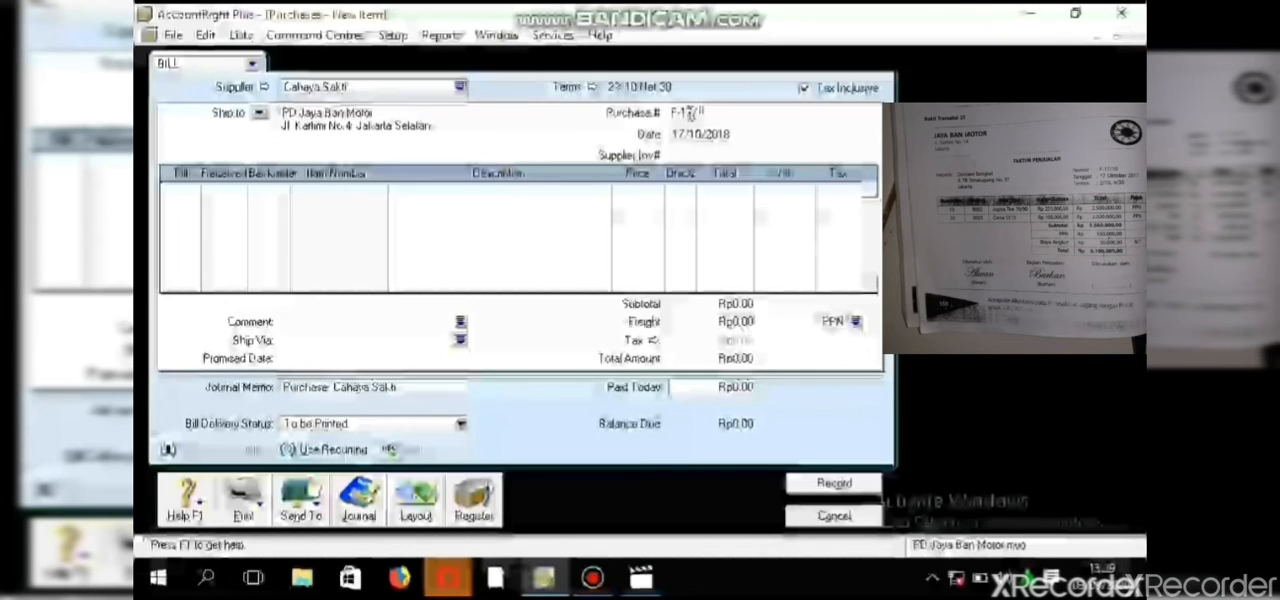
text(/10)
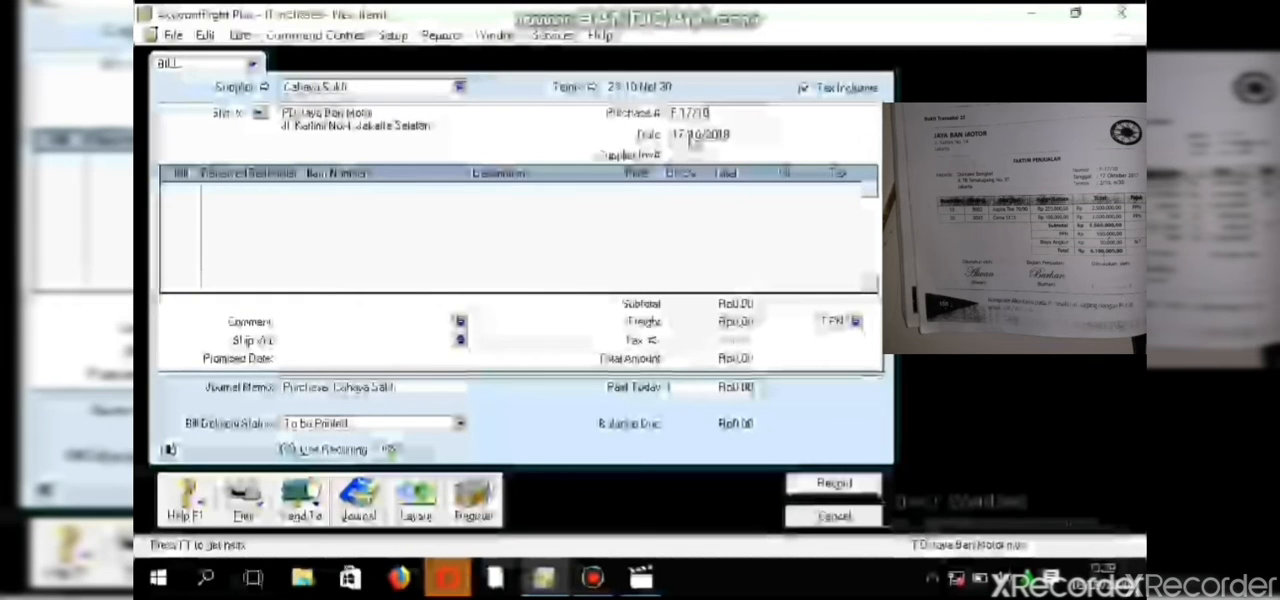
click(690, 135)
key(BackSpace)
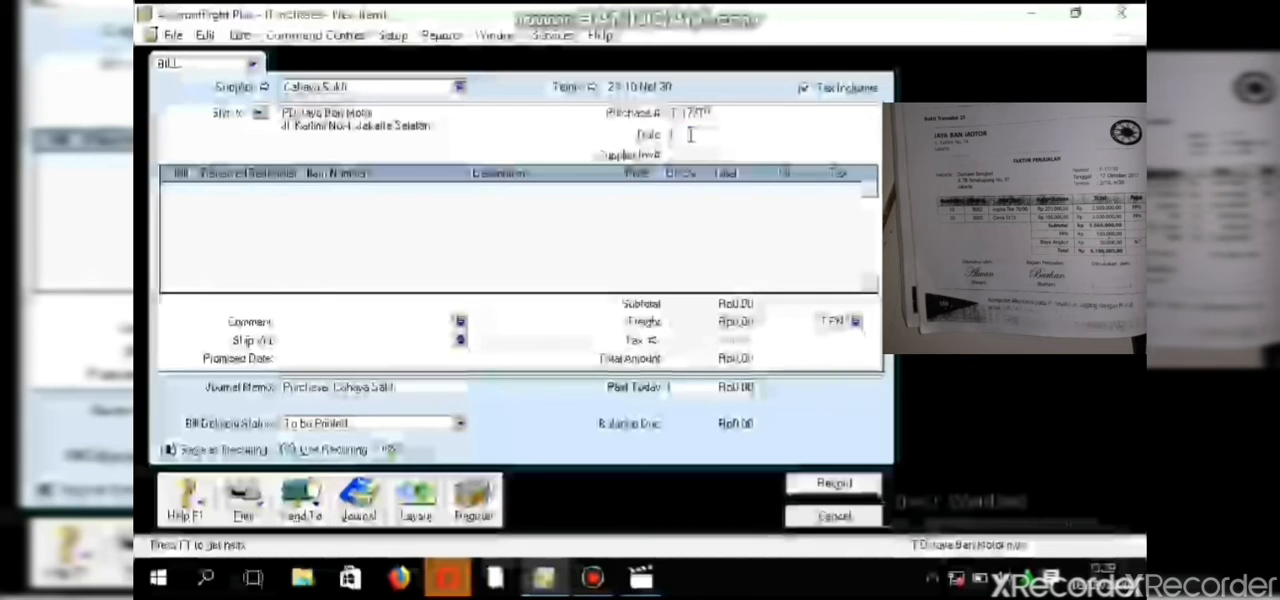
text(17)
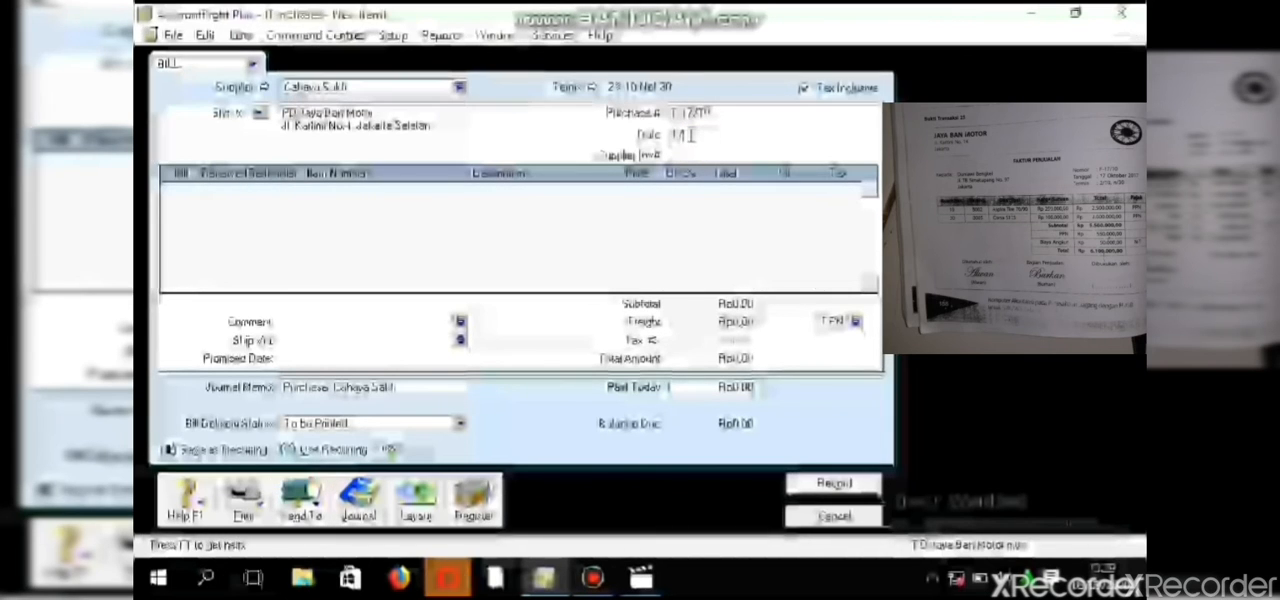
text(/10/201)
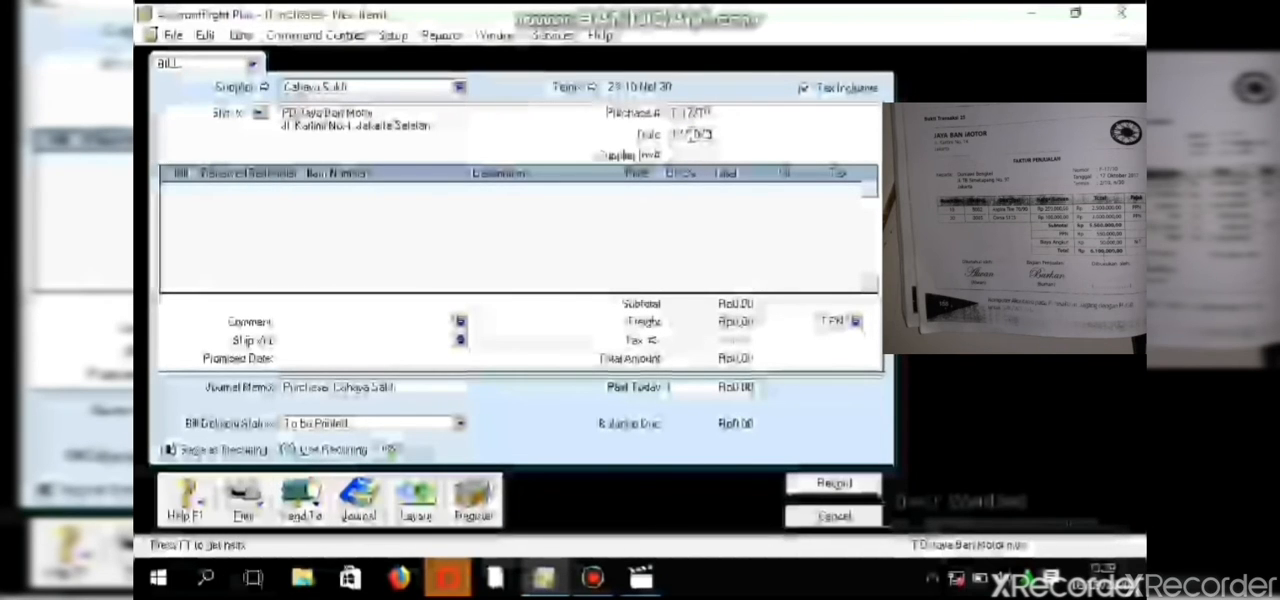
text(8)
- Add a line for 10 units of item B002, Aspira Tire 70/90, to the purchase bill
click(183, 188)
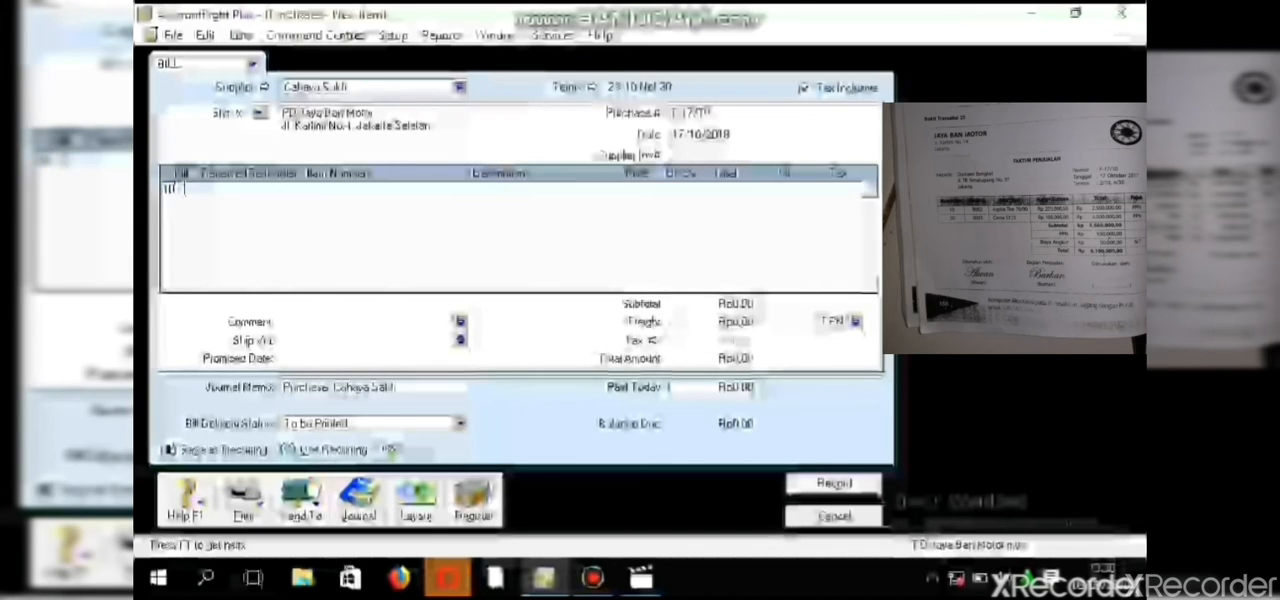
click(310, 190)
key(Return)
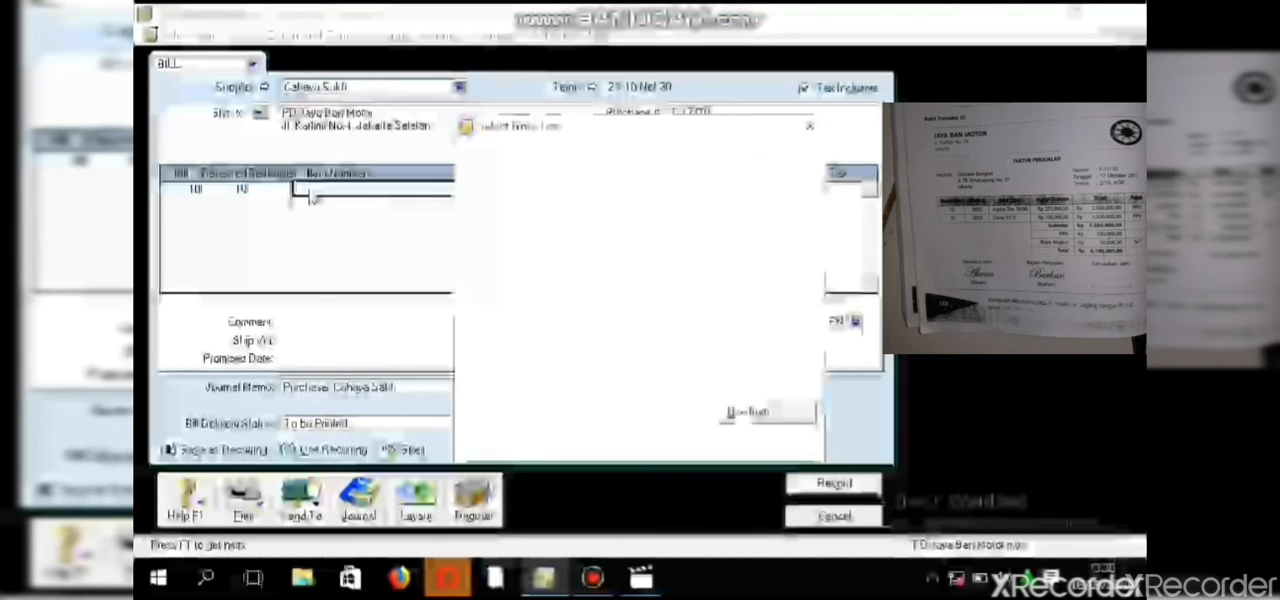
click(484, 196)
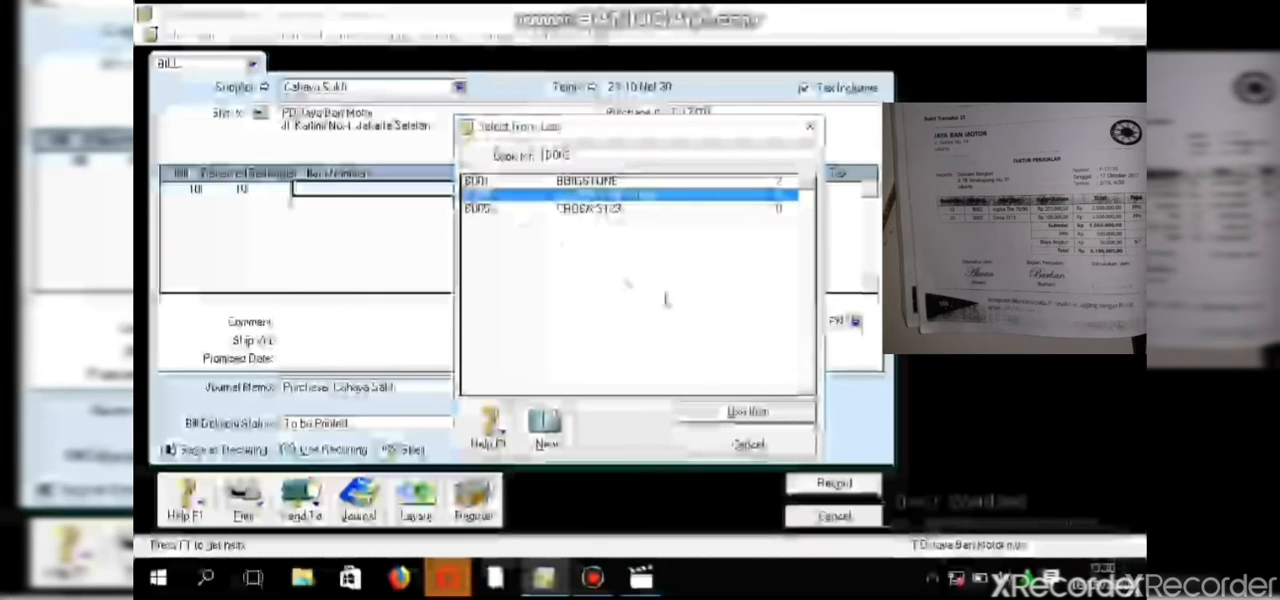
click(705, 410)
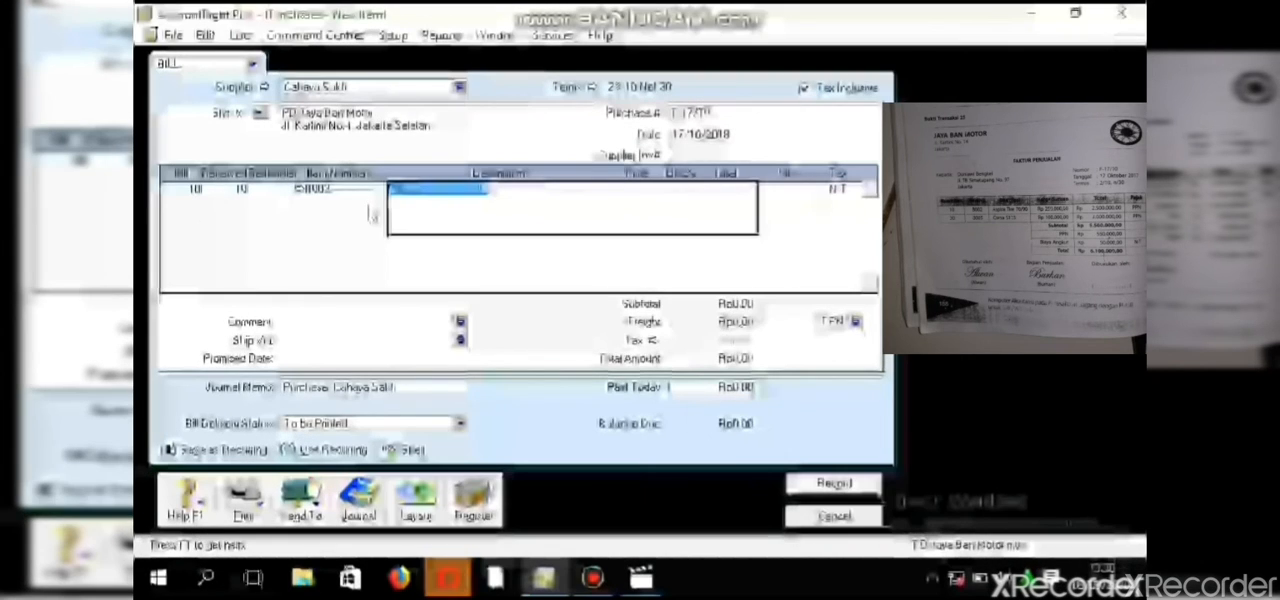
- Set the unit price of the Aspira Tire 70/90 line on the purchase bill to 250,000
click(655, 199)
click(652, 189)
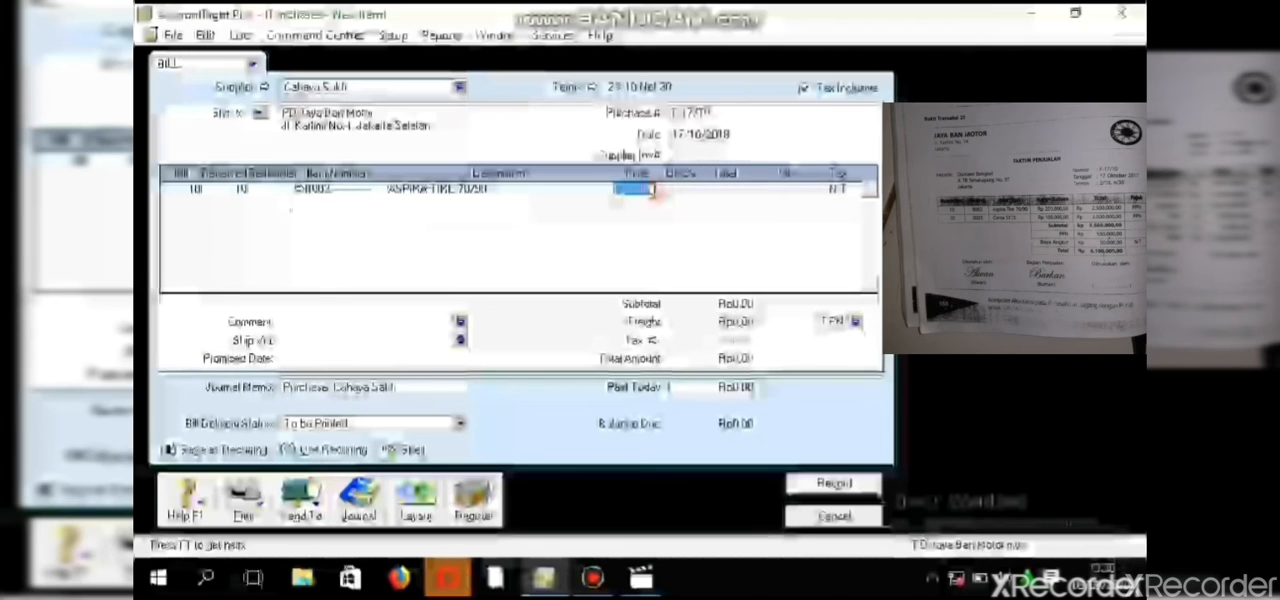
text(25)
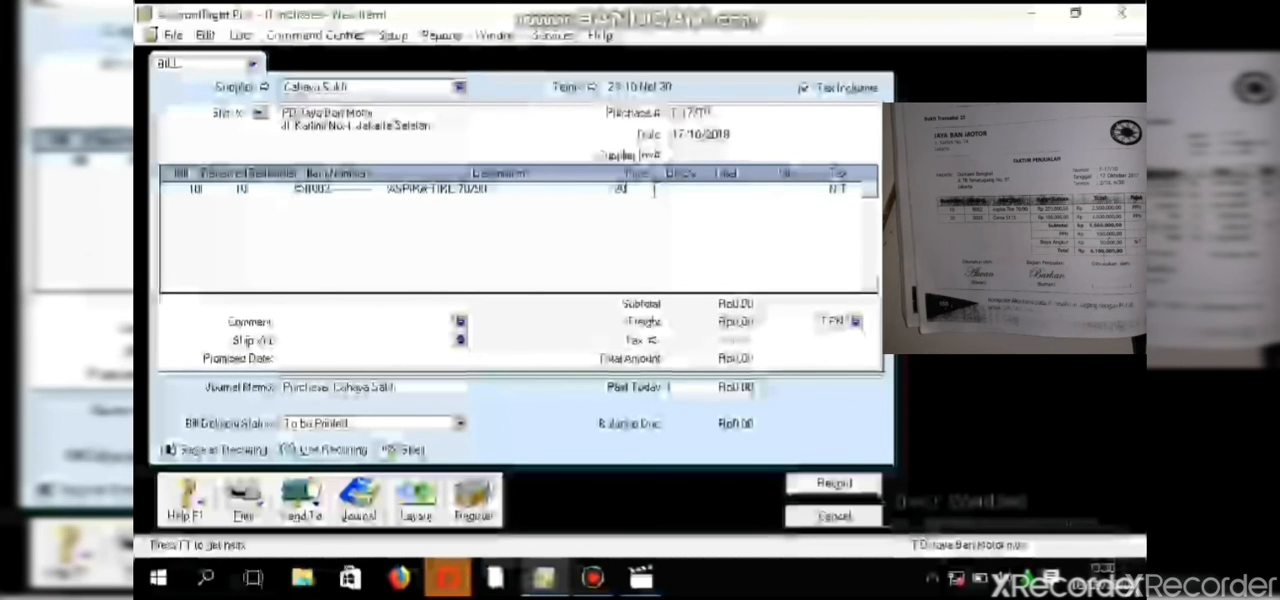
key(BackSpace)
key(BackSpace)
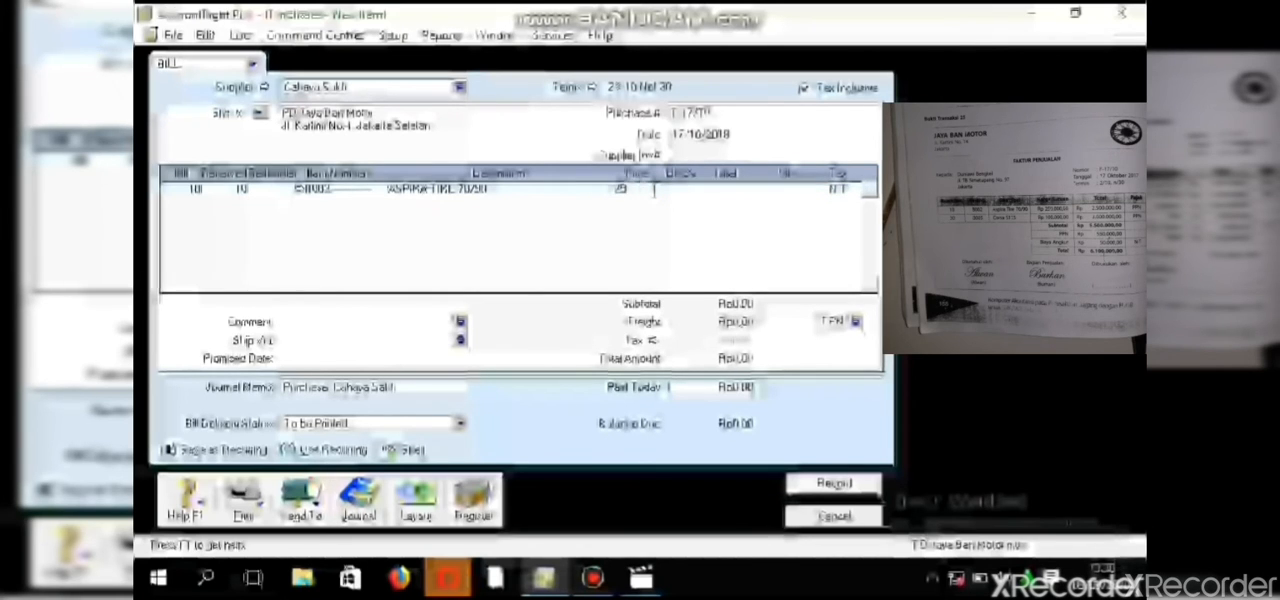
text(0.000)
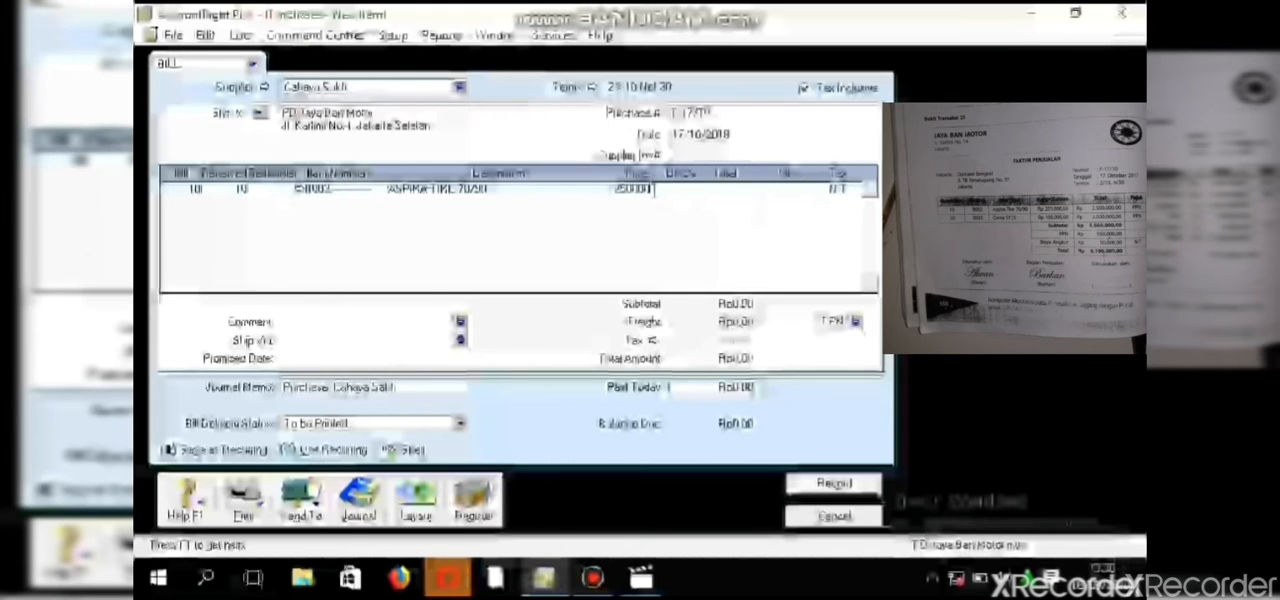
click(658, 200)
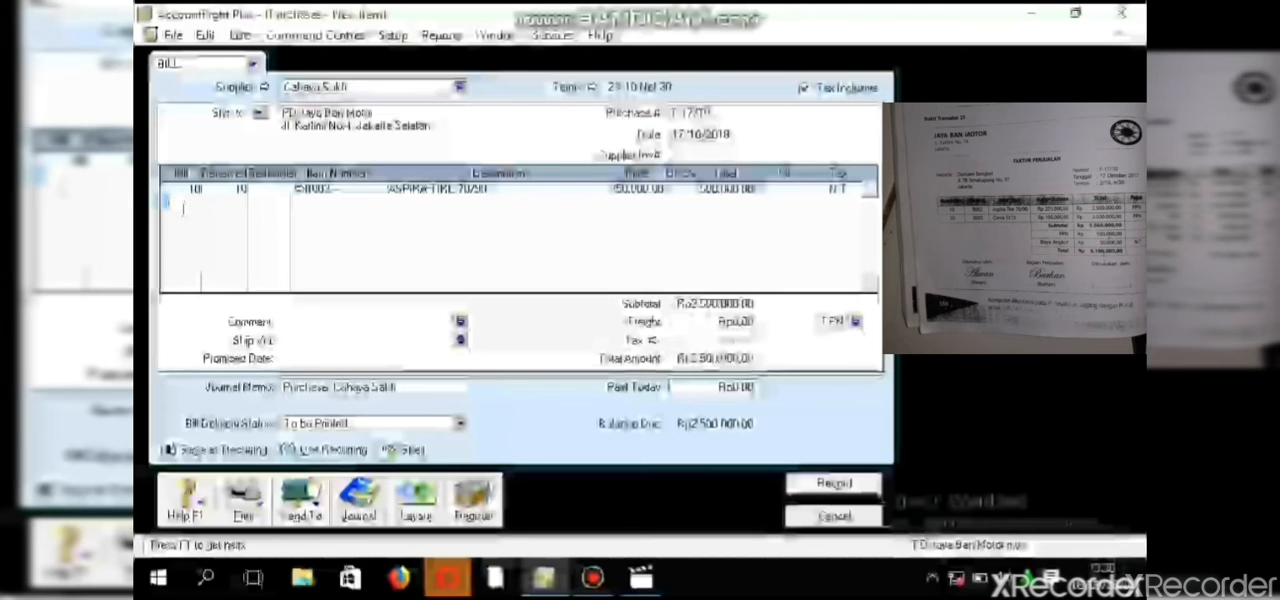
- Add a second bill line for 30 units of item B003
text(10)
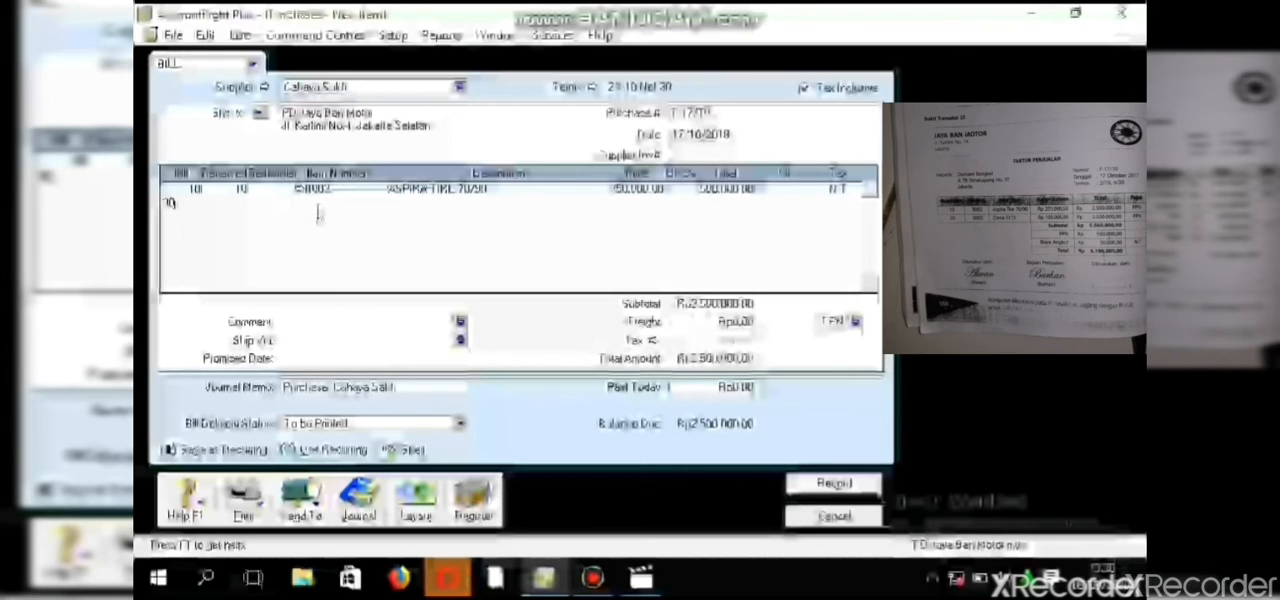
key(Tab)
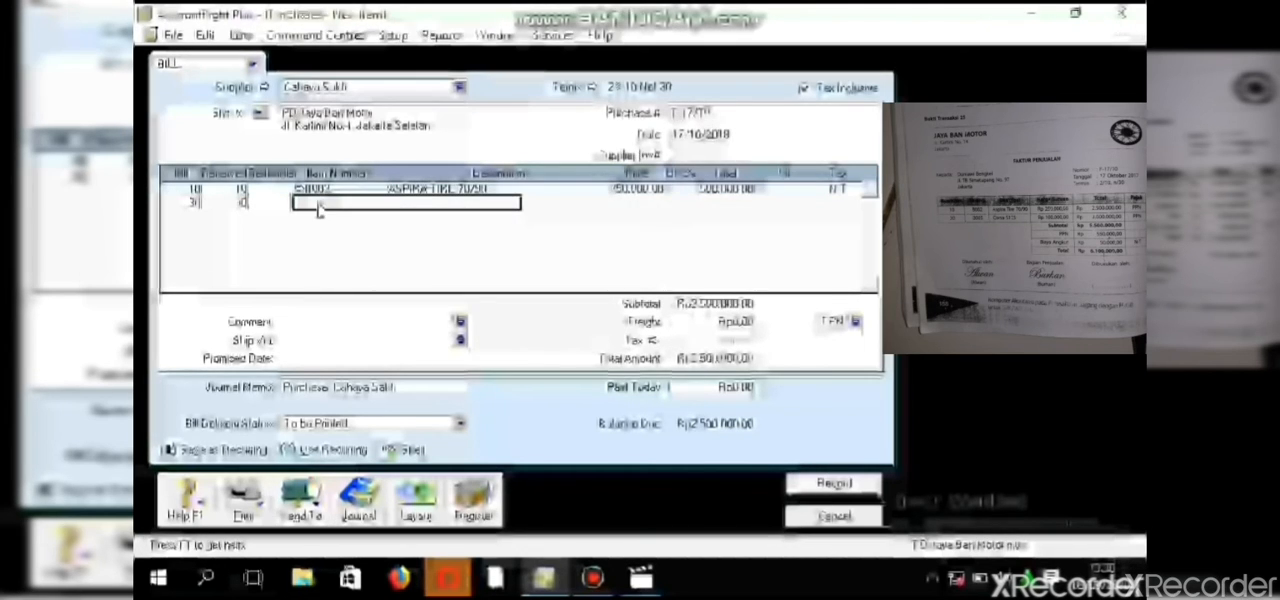
key(Tab)
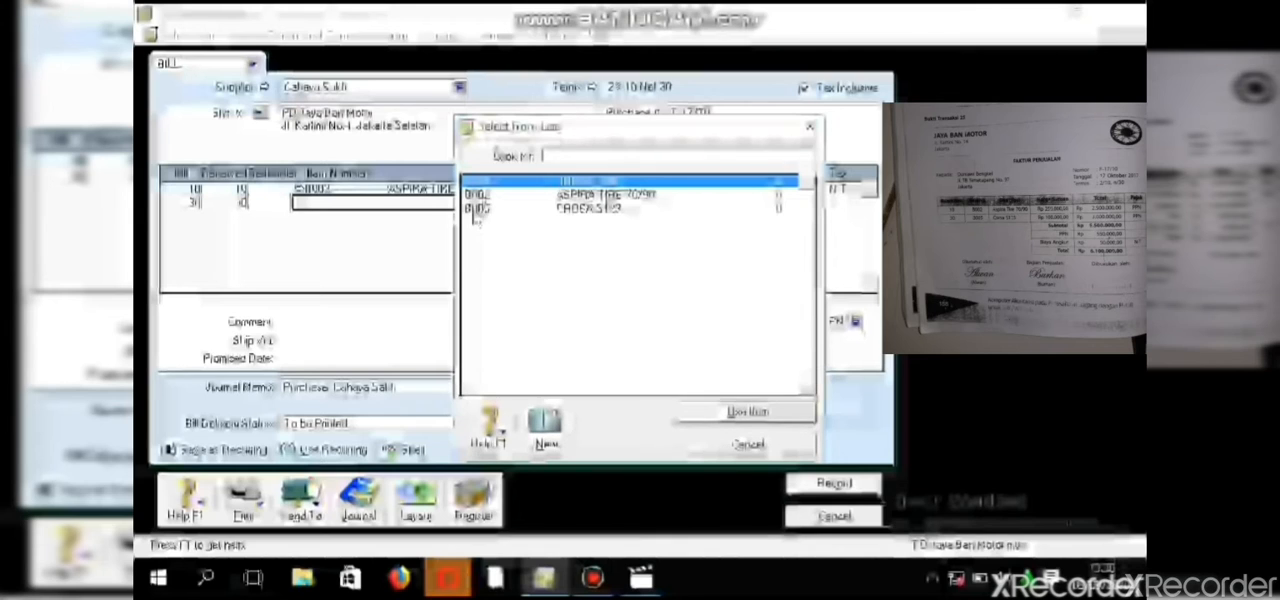
text(B003)
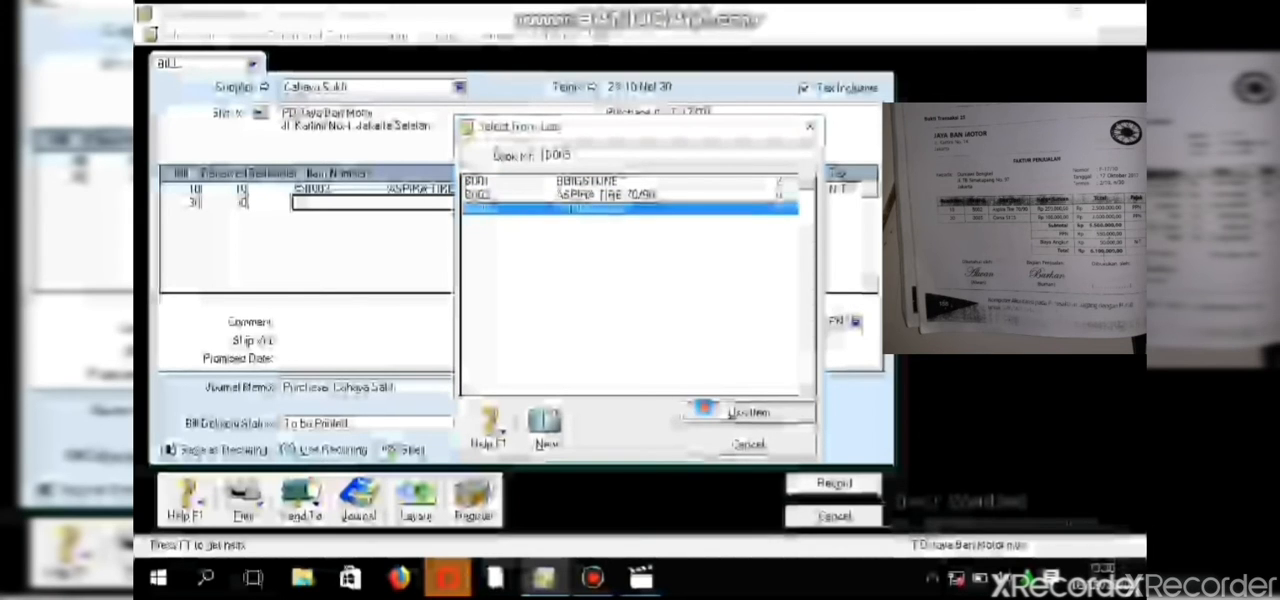
key(Return)
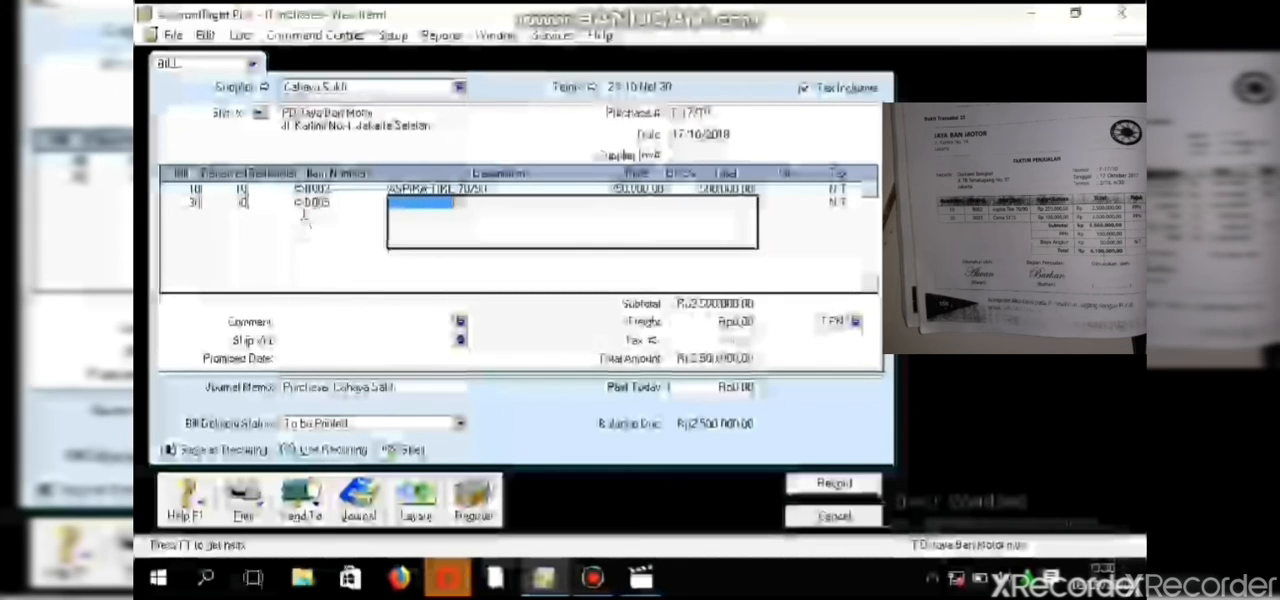
key(Return)
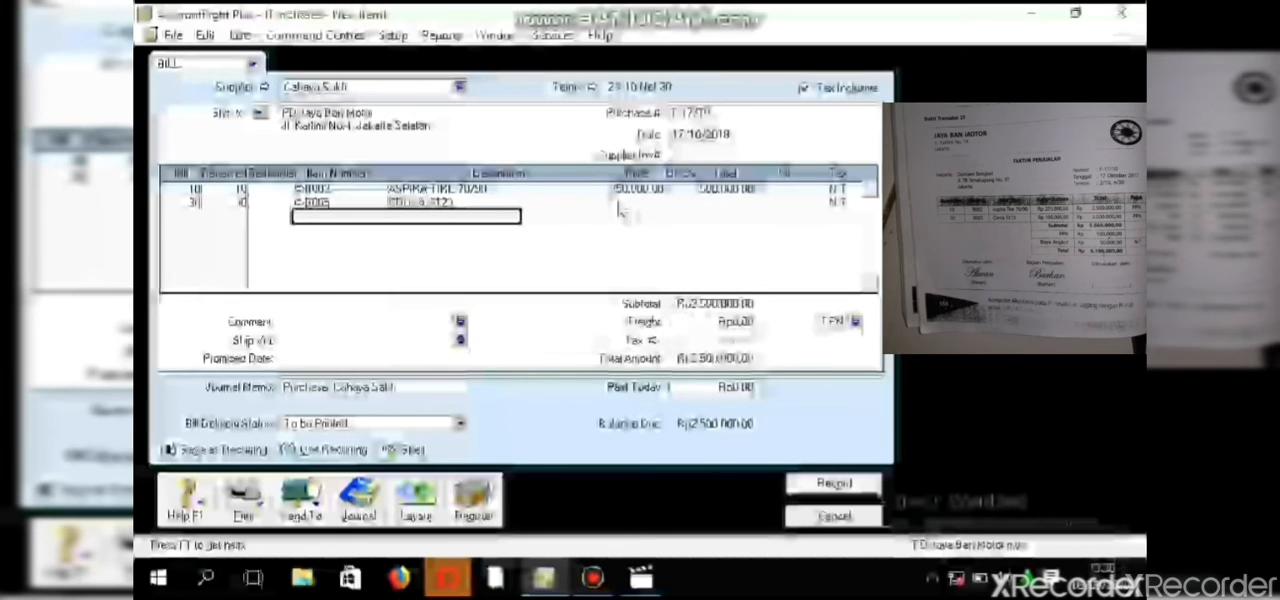
- Set the unit price of the B003 line to 100,000
click(618, 203)
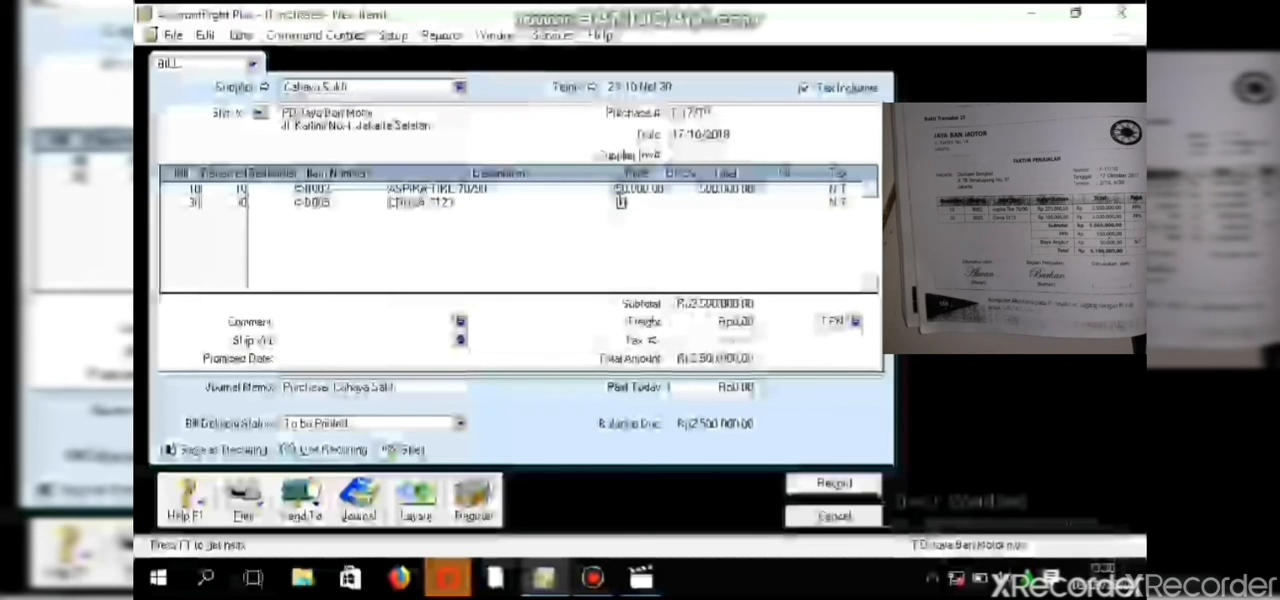
text(100000)
key(Return)
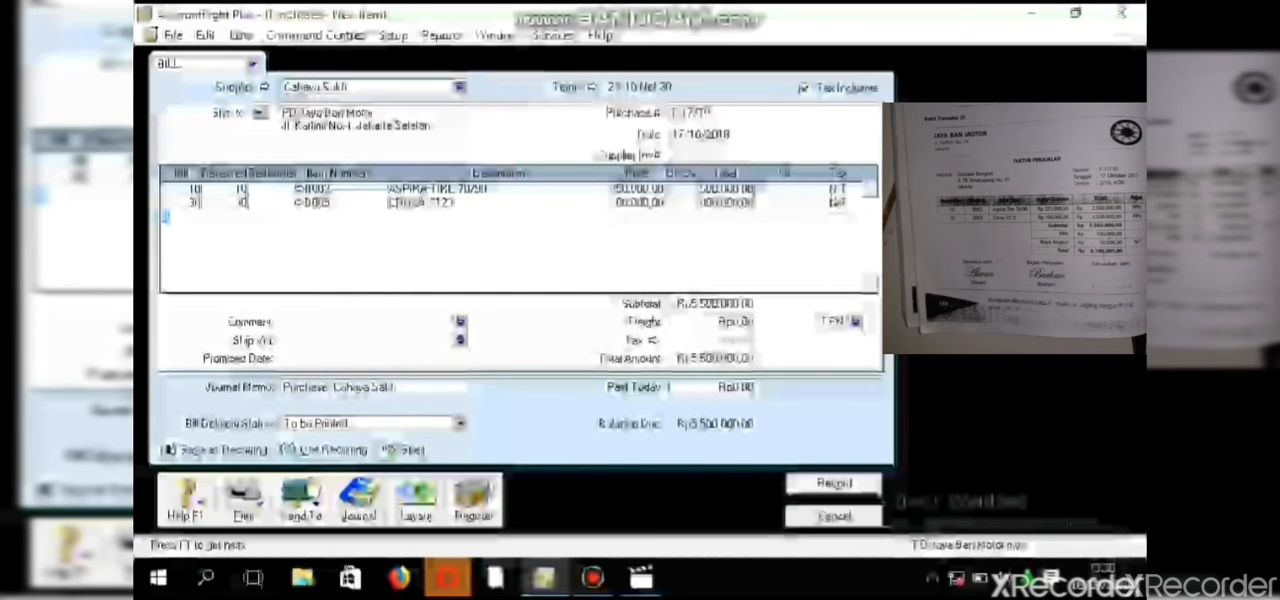
- Set the tax code to PPN on both item lines of the purchase bill
click(835, 189)
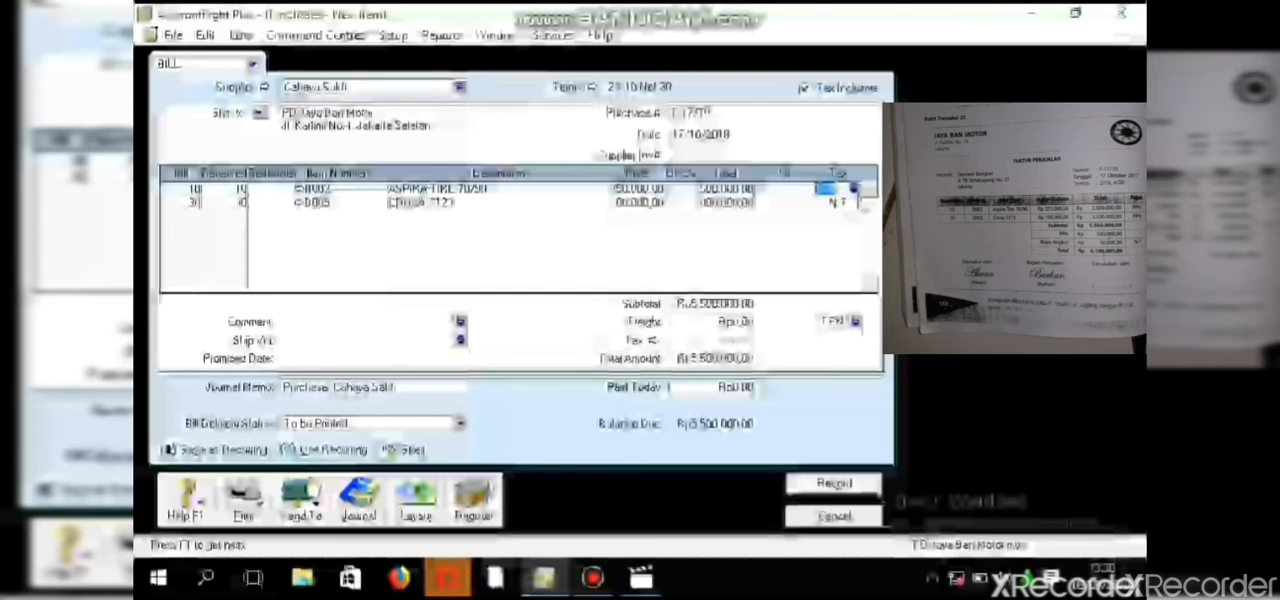
click(854, 189)
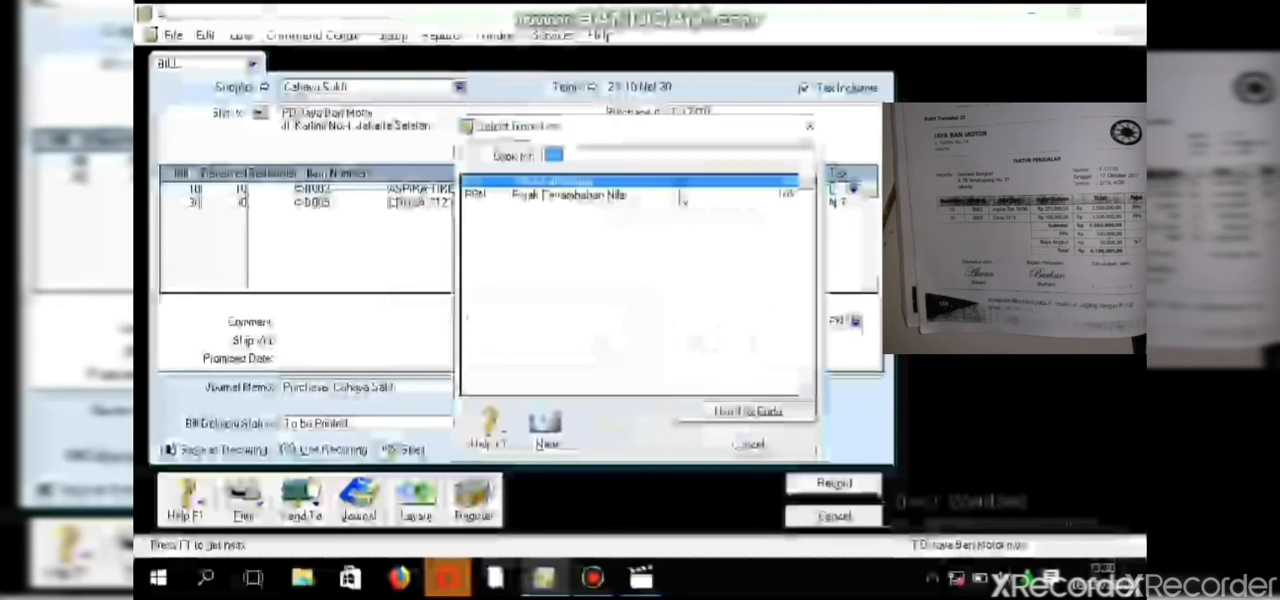
text(PPN)
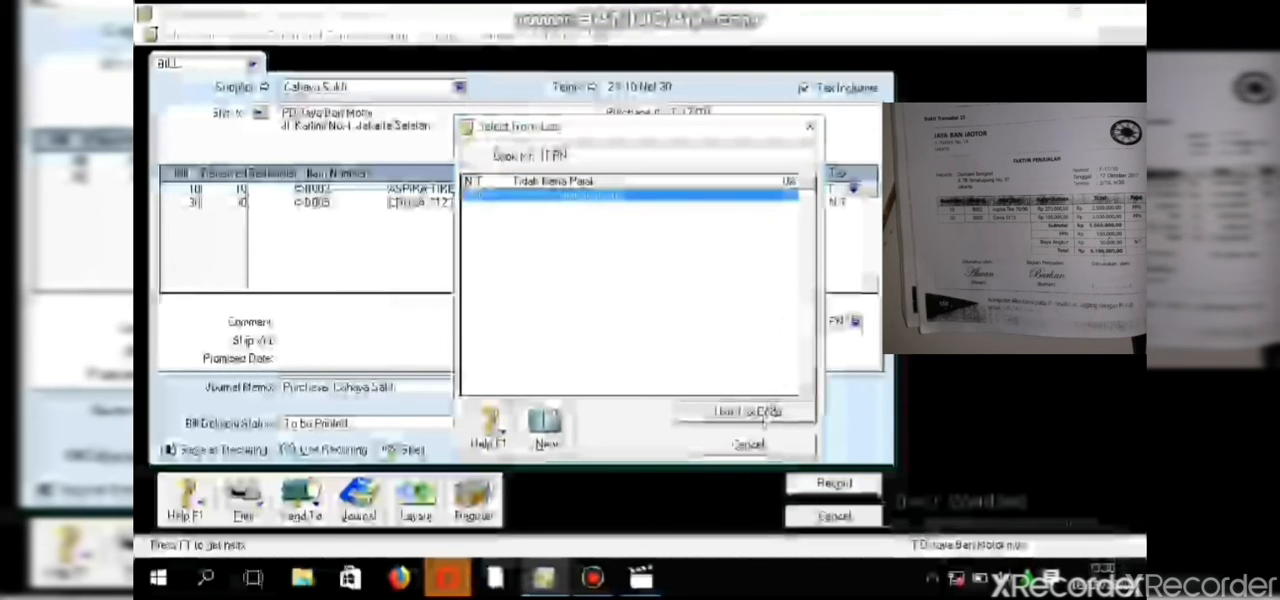
click(762, 412)
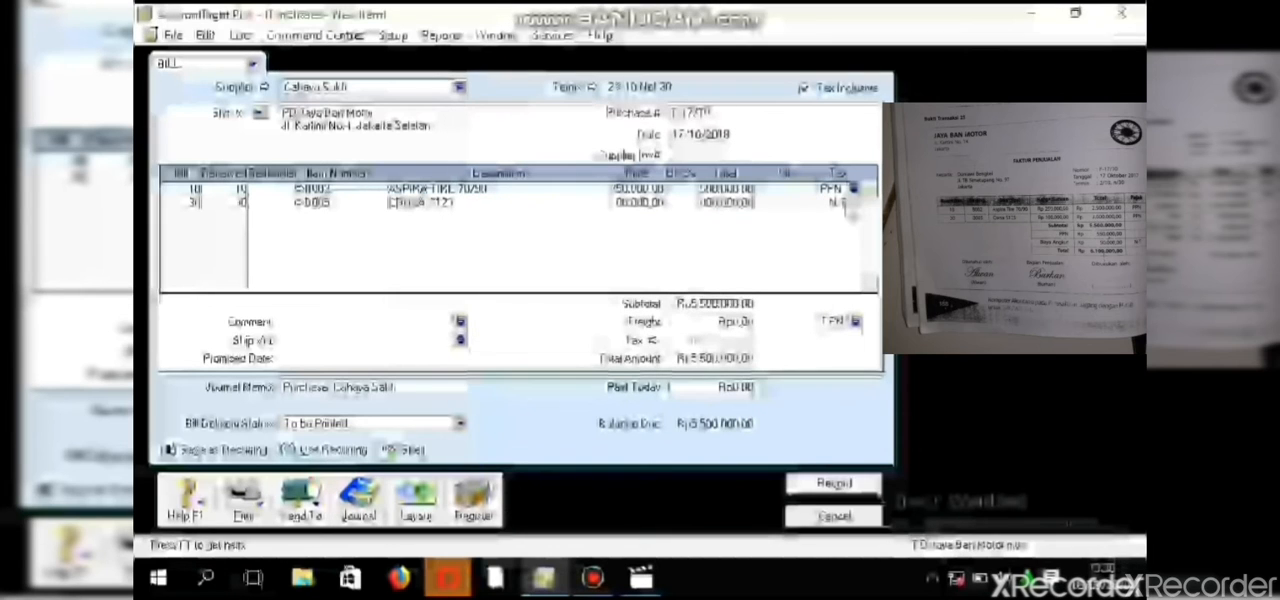
click(845, 203)
click(853, 204)
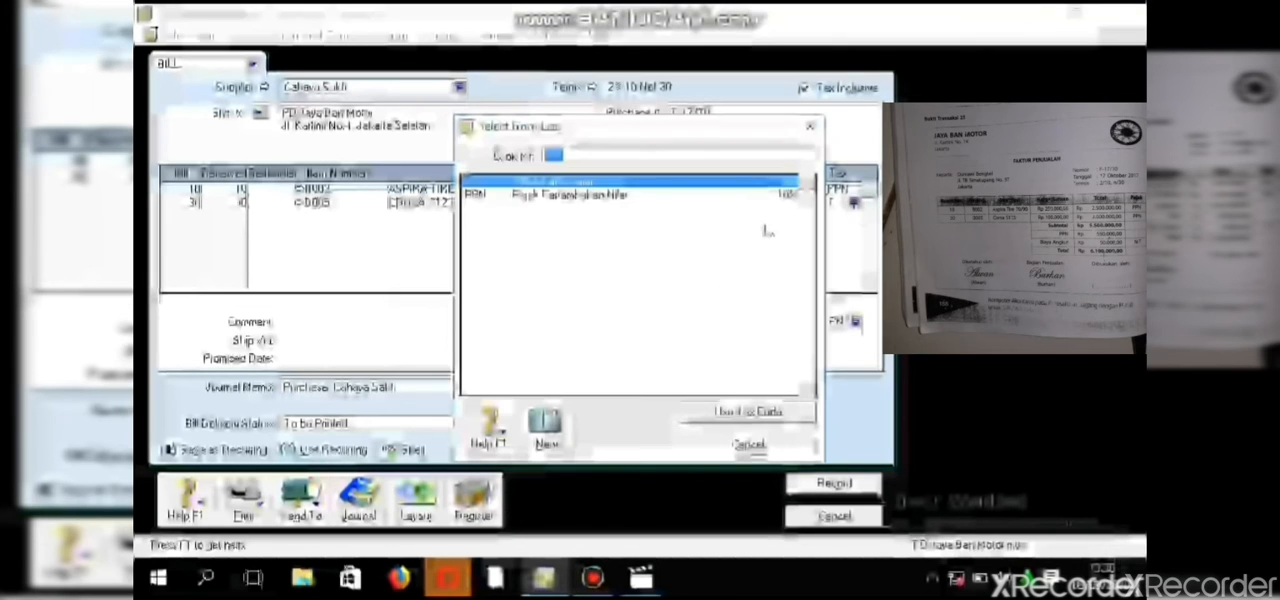
click(762, 413)
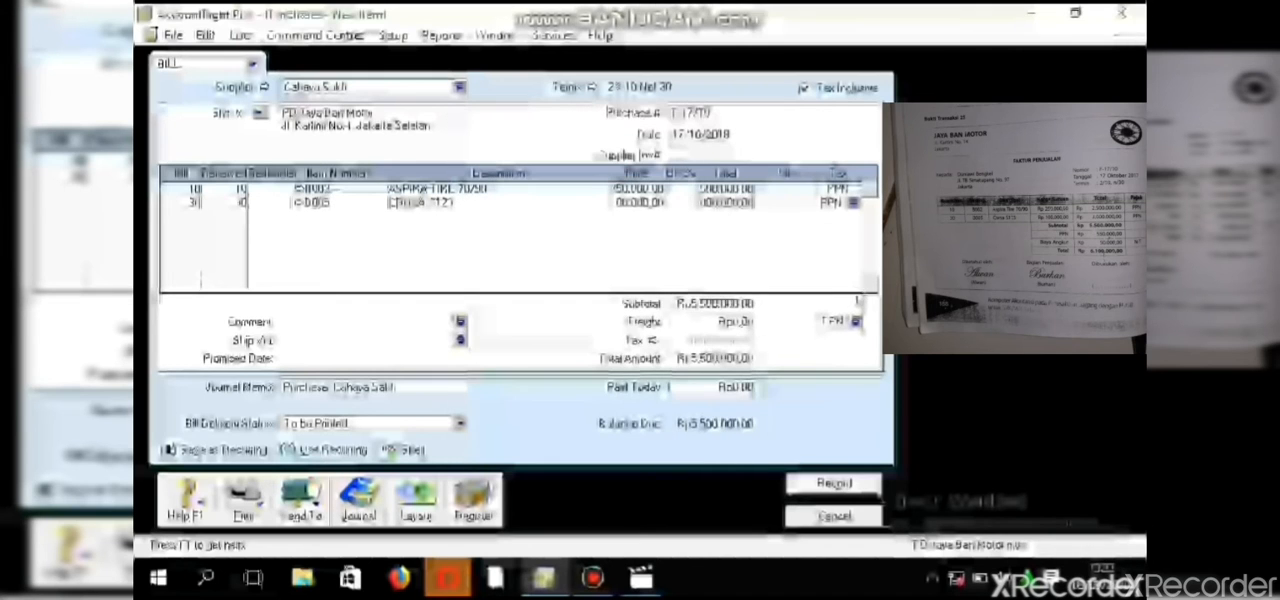
- Set the freight tax code on the purchase bill to N-T
click(855, 322)
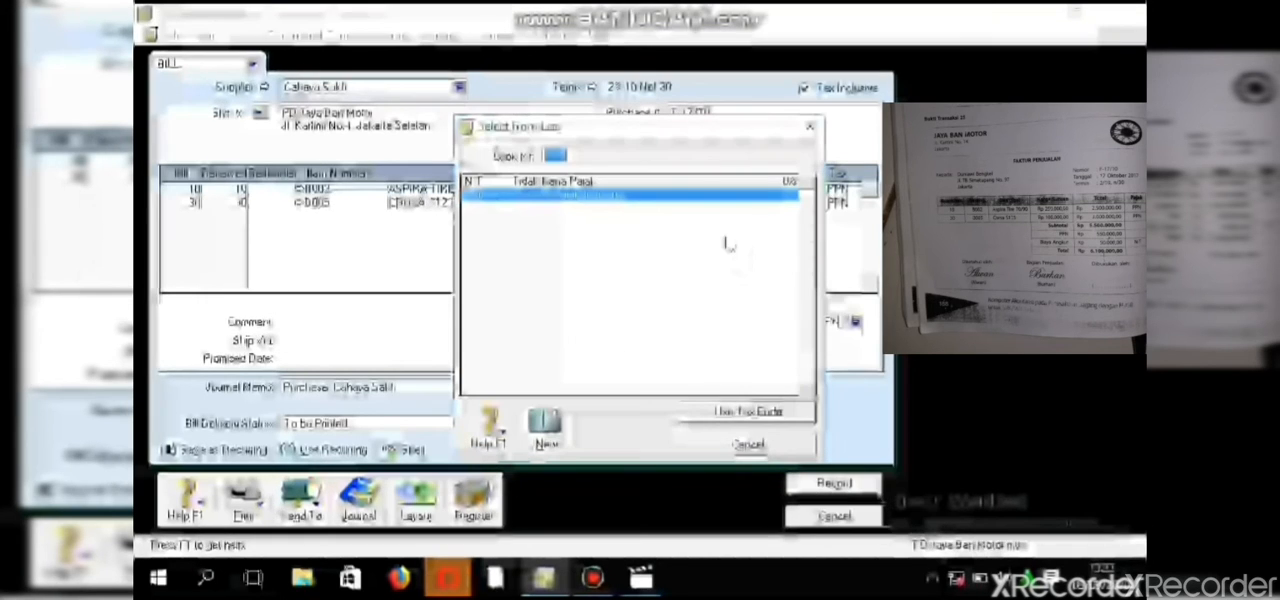
click(697, 182)
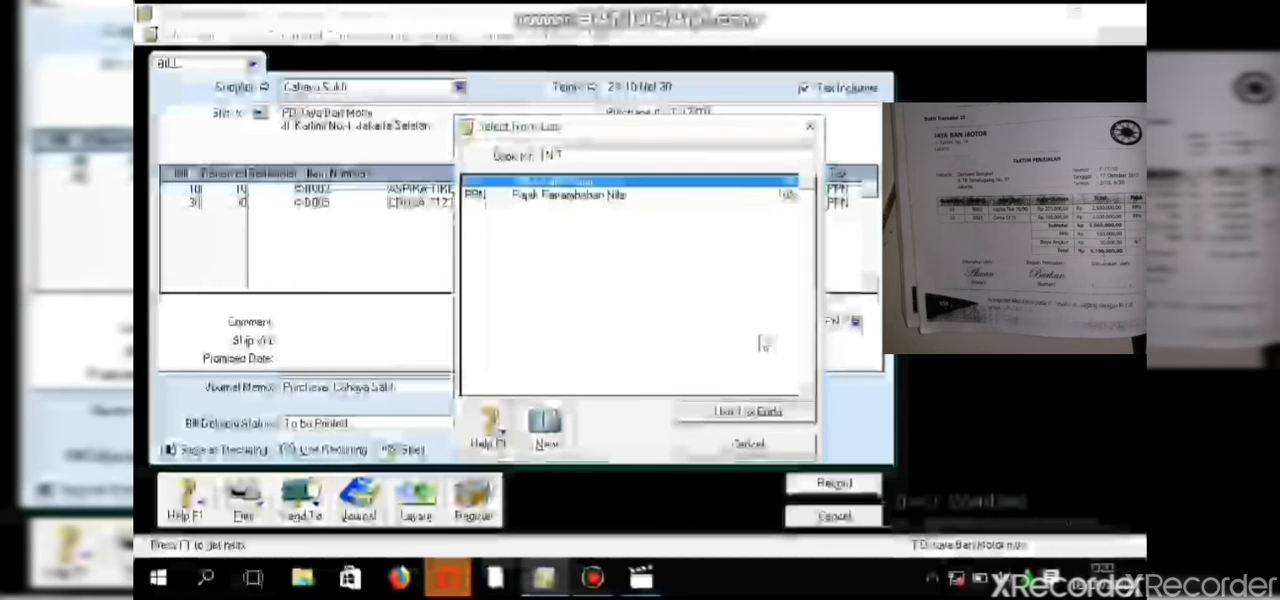
click(742, 412)
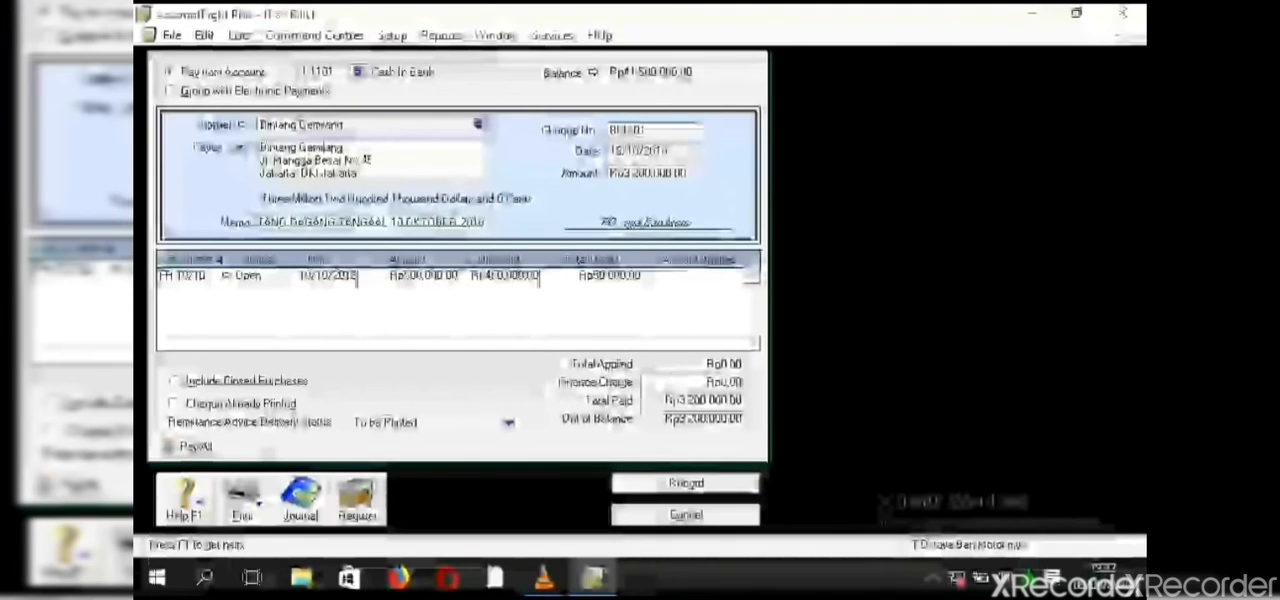
- Start a bill payment to Bintang Gemilang with cheque number BKK-06, dated 13/10/2018
key(Escape)
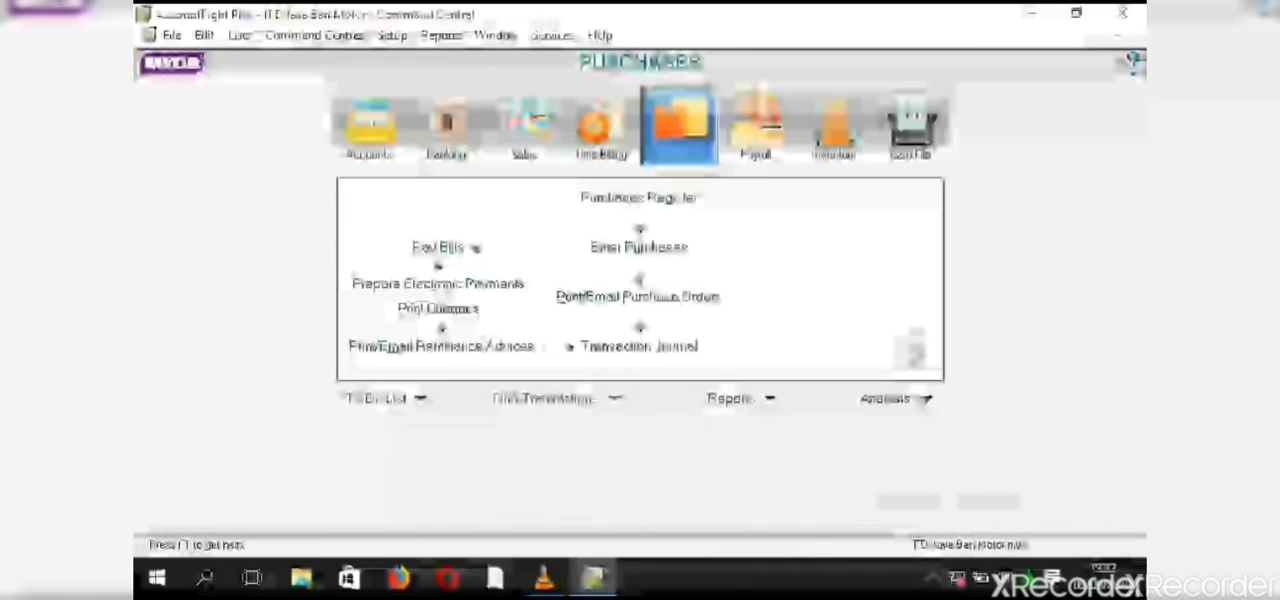
click(438, 247)
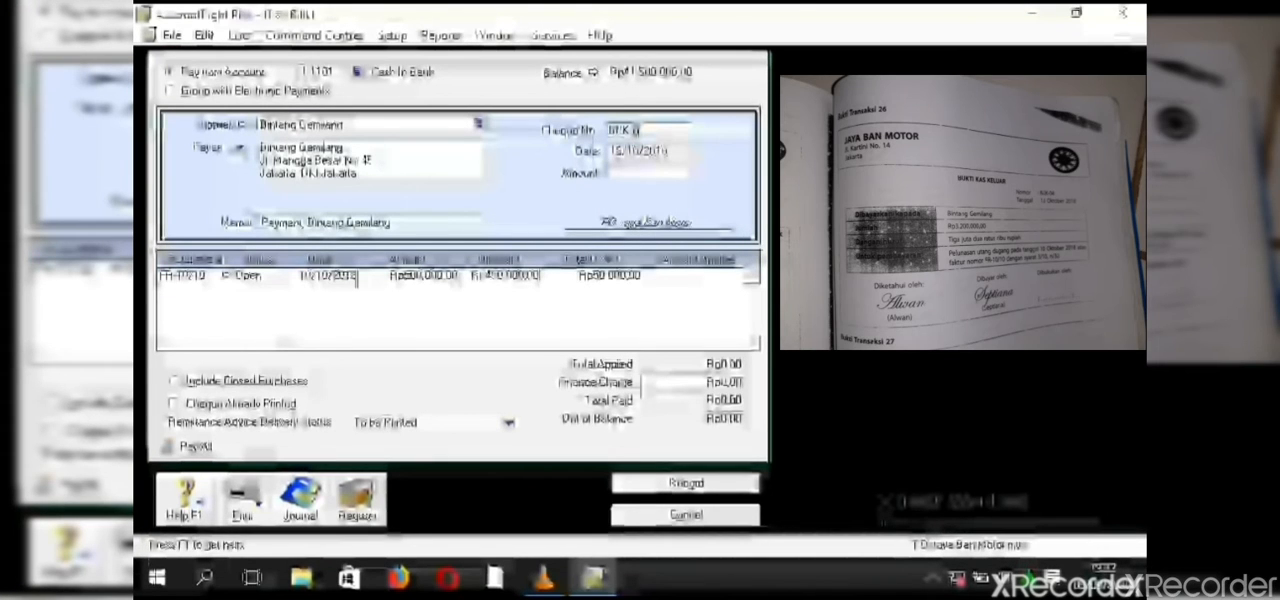
text(6)
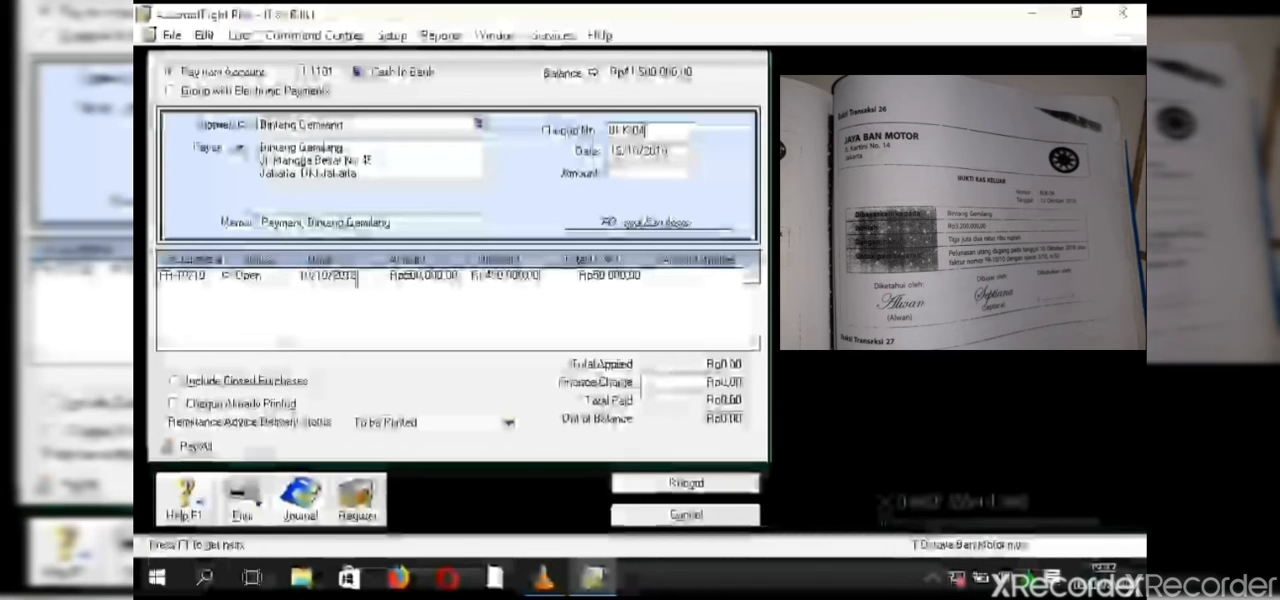
key(Tab)
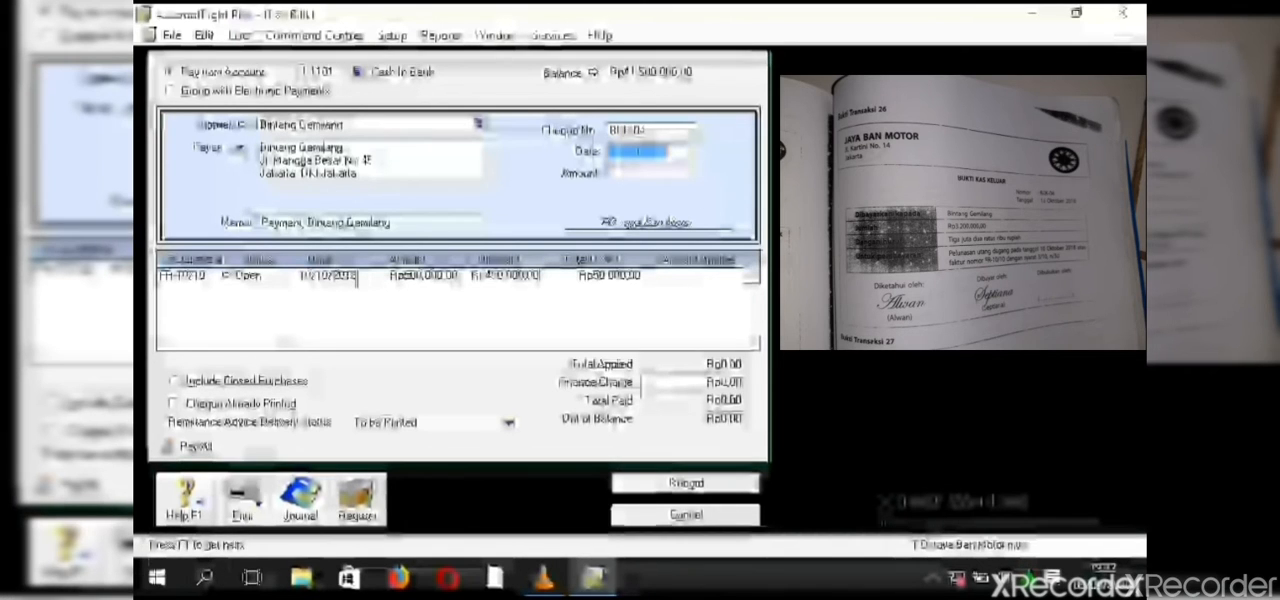
key(Left)
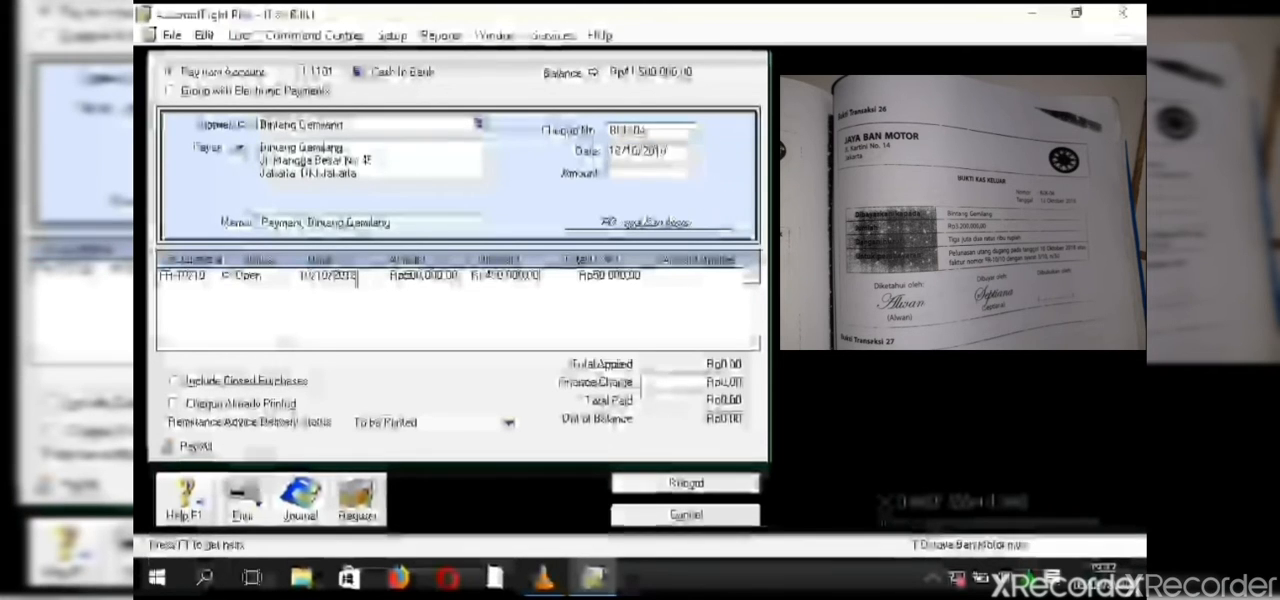
key(BackSpace)
text(3)
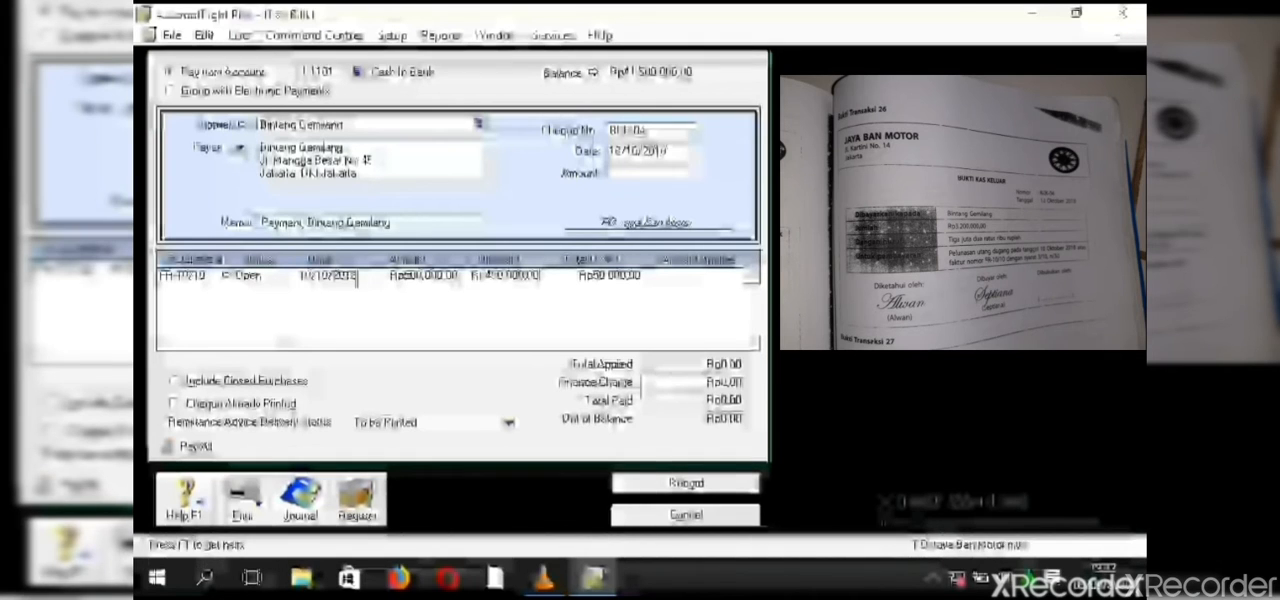
- Set the payment amount for Bintang Gemilang to 3,200,000
key(Tab)
text(3.200.0)
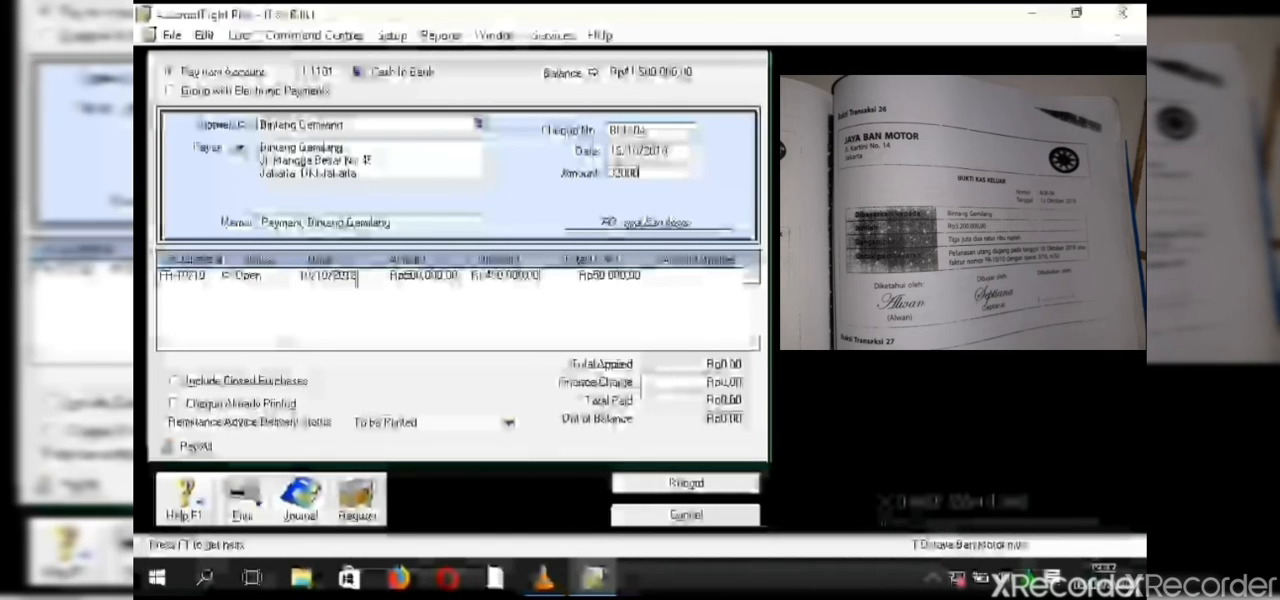
text(00)
key(Tab)
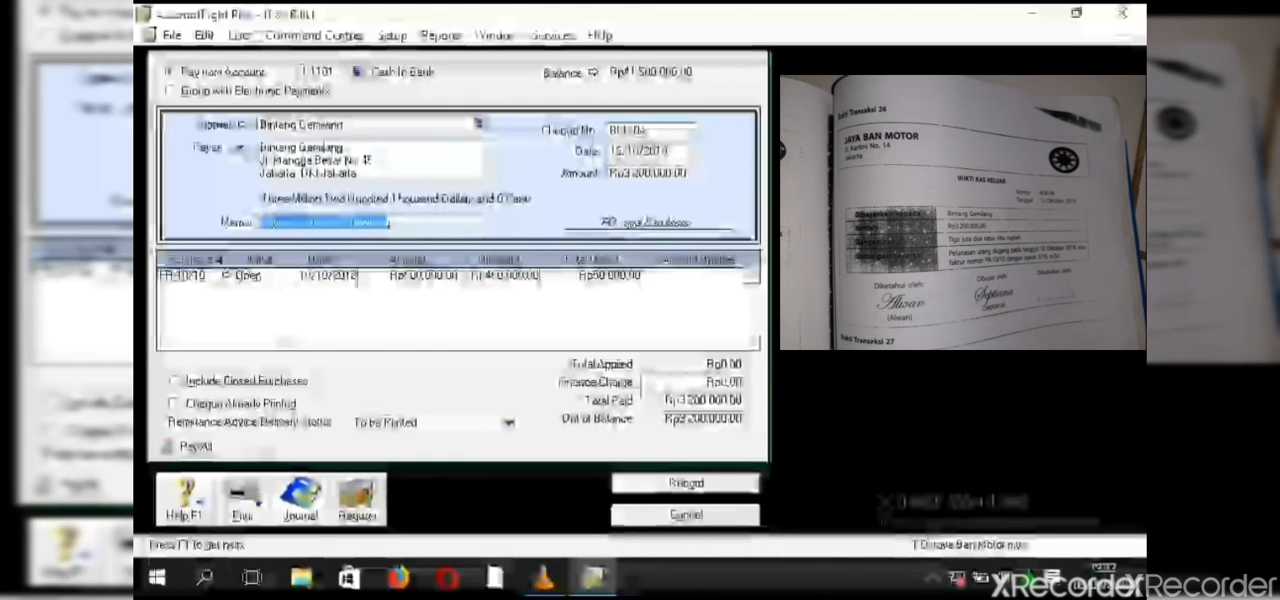
- Replace the payment memo with "PELUNASAN UTANG DAGANG TANGGAL 10 OKTOBER 2018"
key(BackSpace)
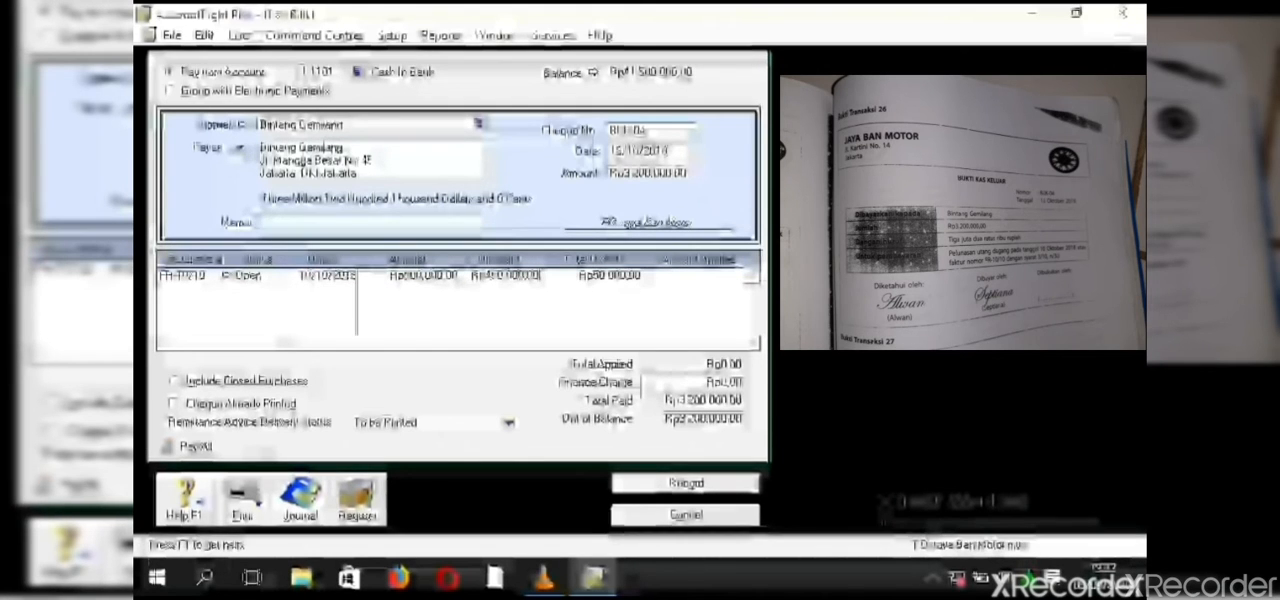
text(PeLUNASA)
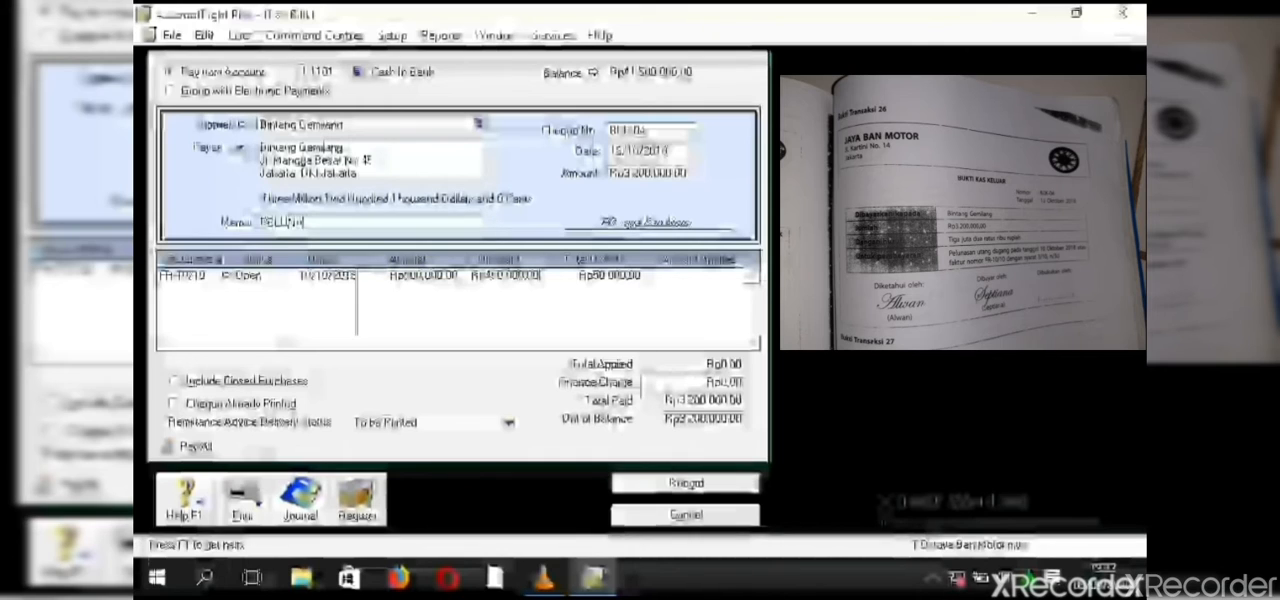
text(N PI)
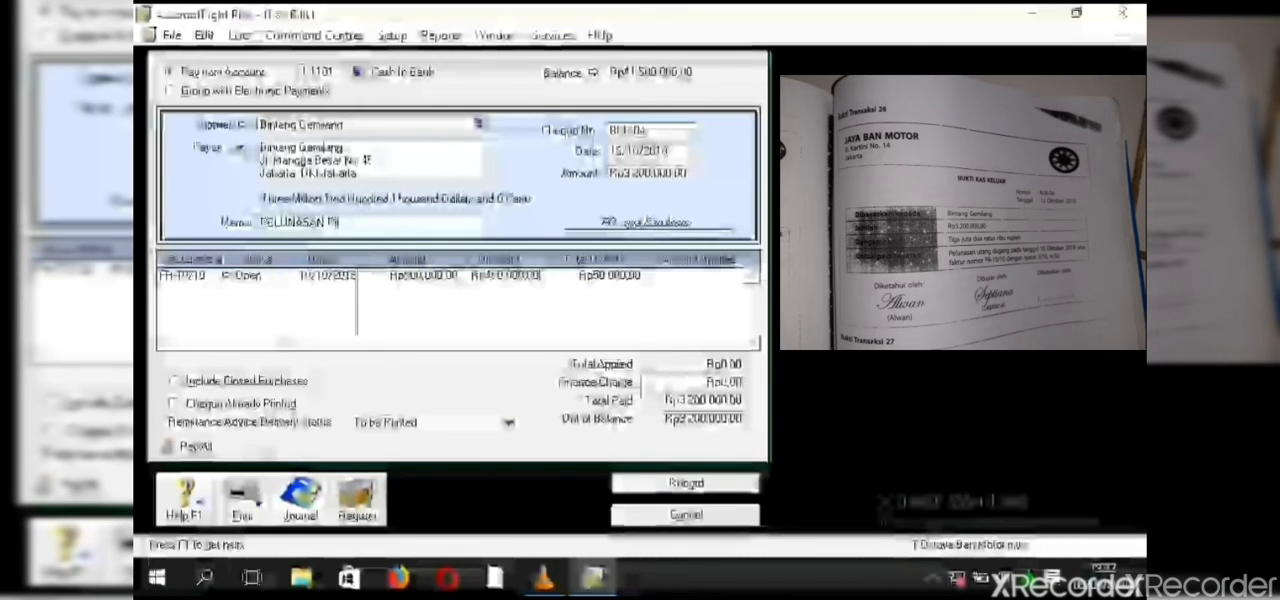
key(BackSpace)
text(UTAN)
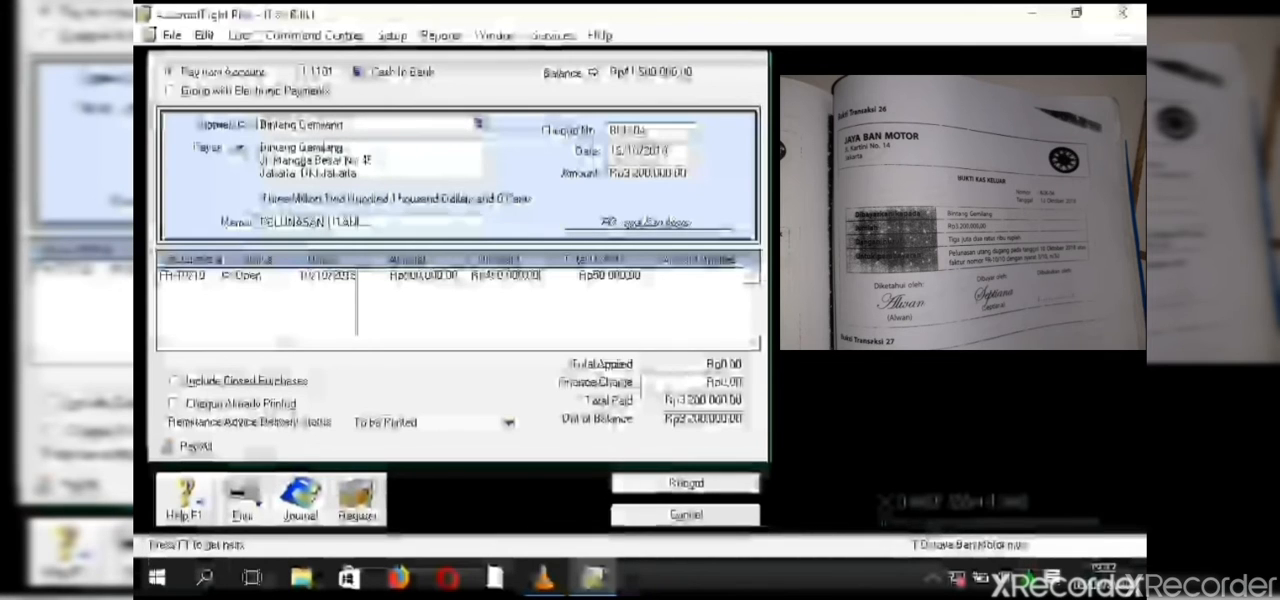
text(G DAGA)
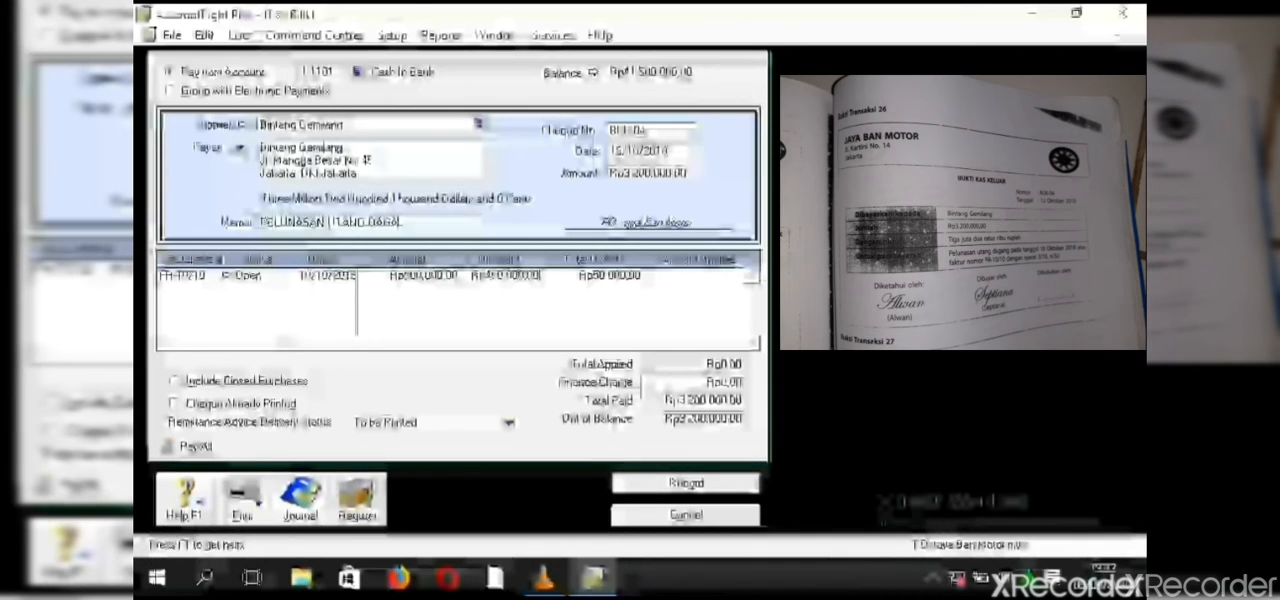
text(NG T)
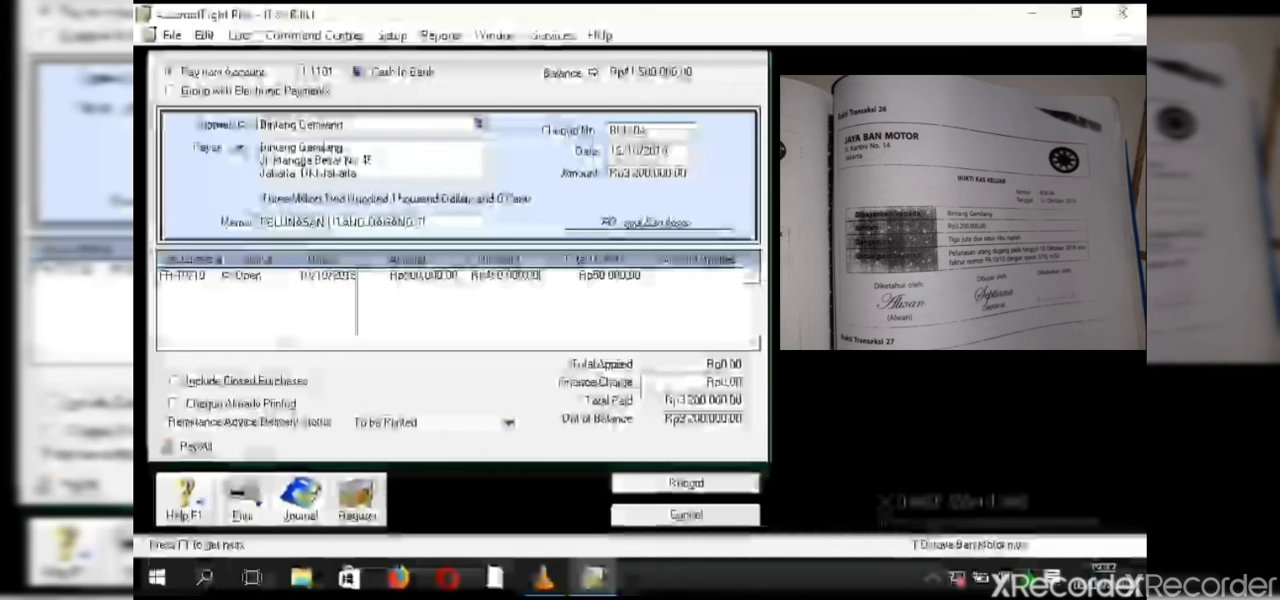
text(ANGGAL)
text(L)
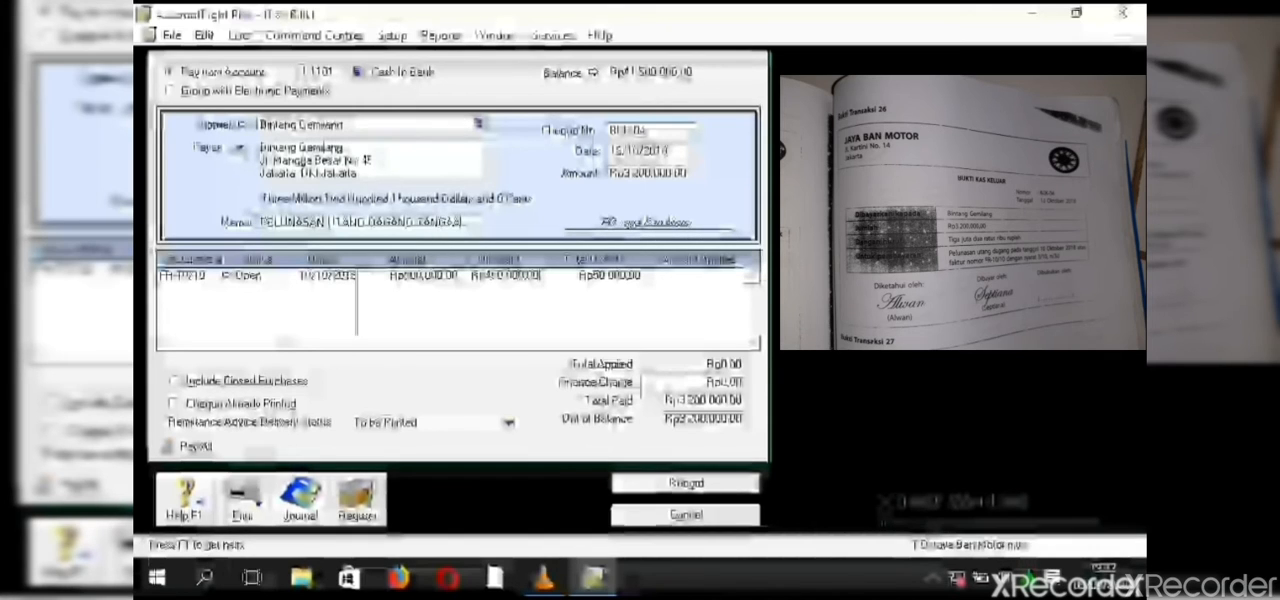
text(L)
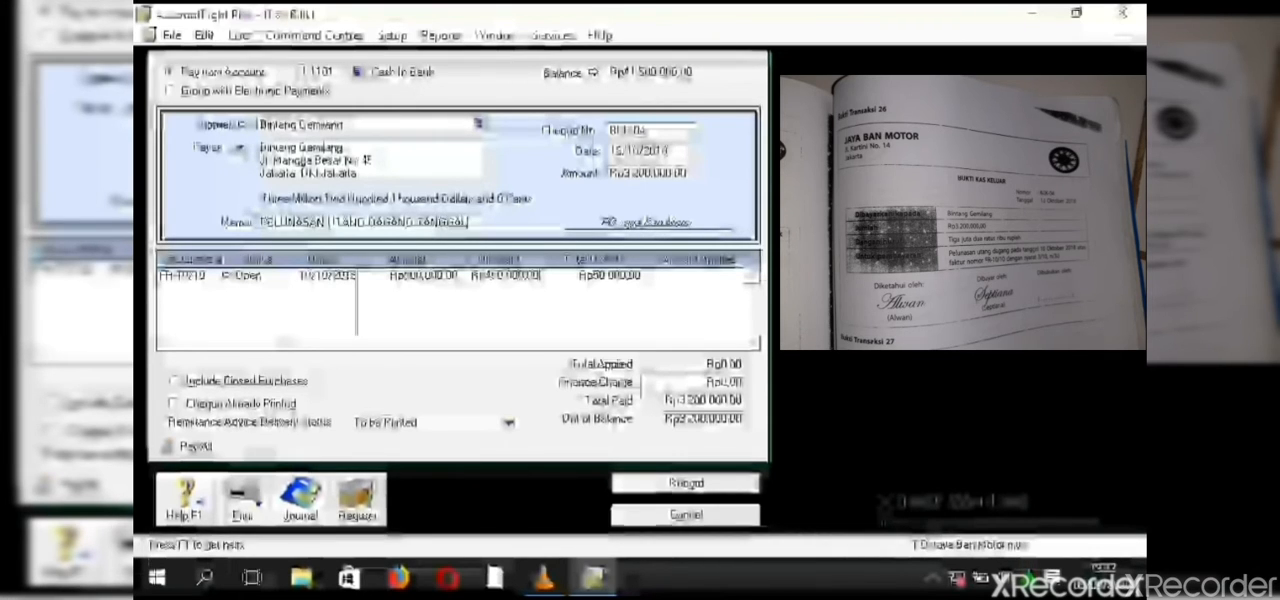
text( 10 O)
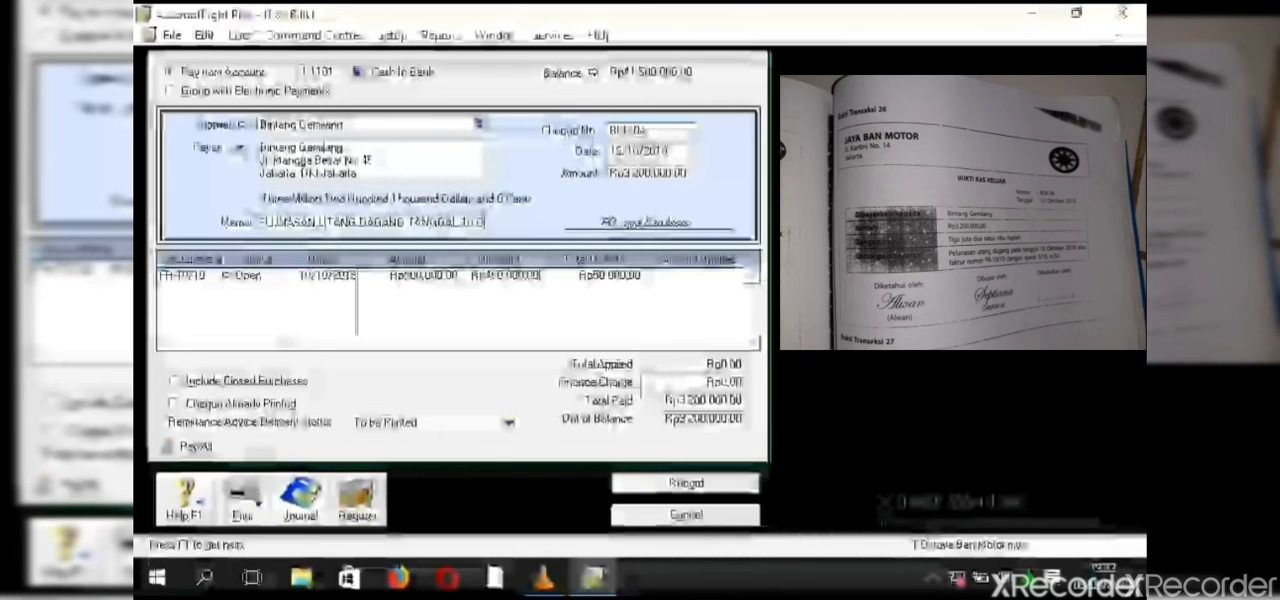
text(KTOBE)
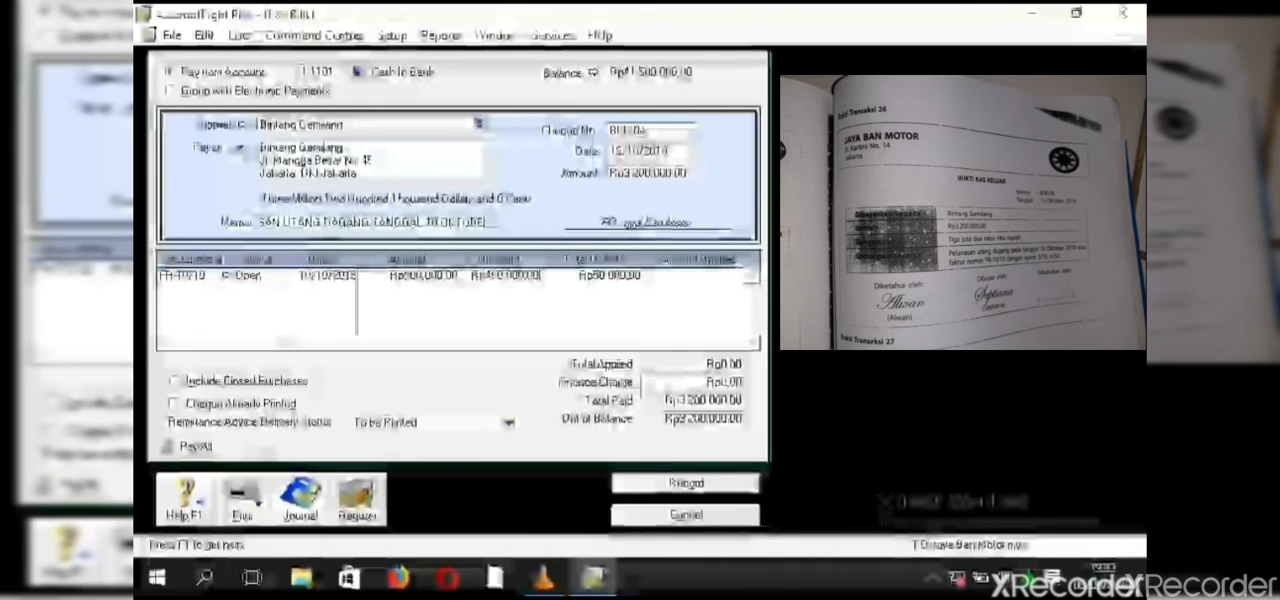
text(R 2018)
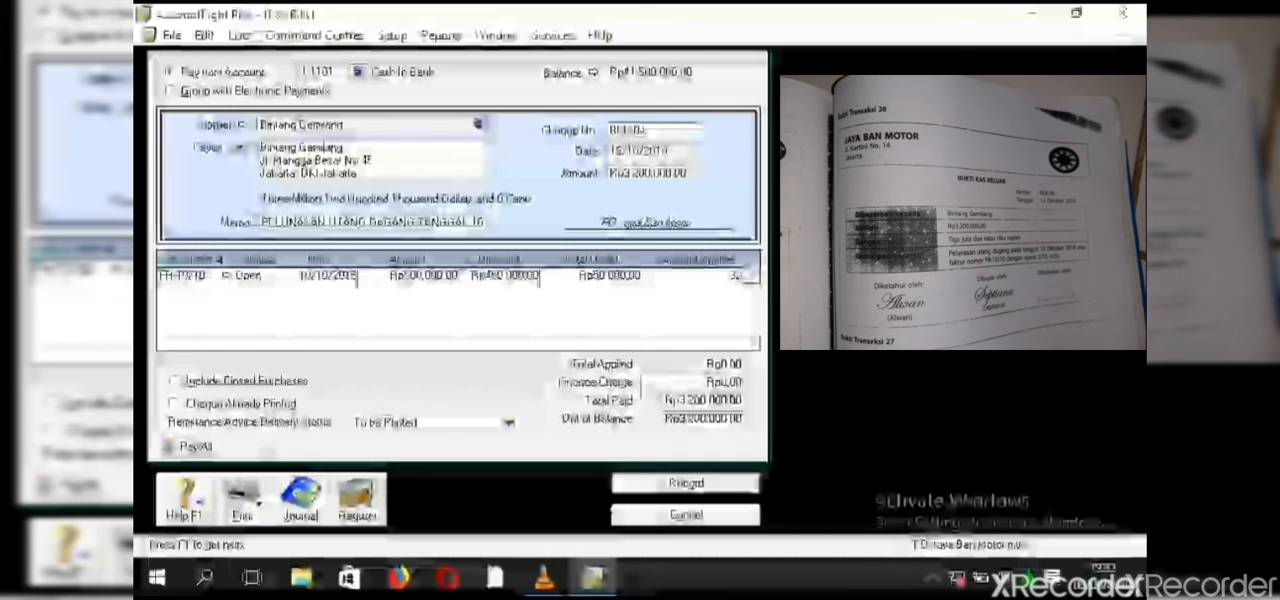
- Apply the payment of 3,200,000 to Bintang Gemilang's open bill dated 10/10/2018
text(0000)
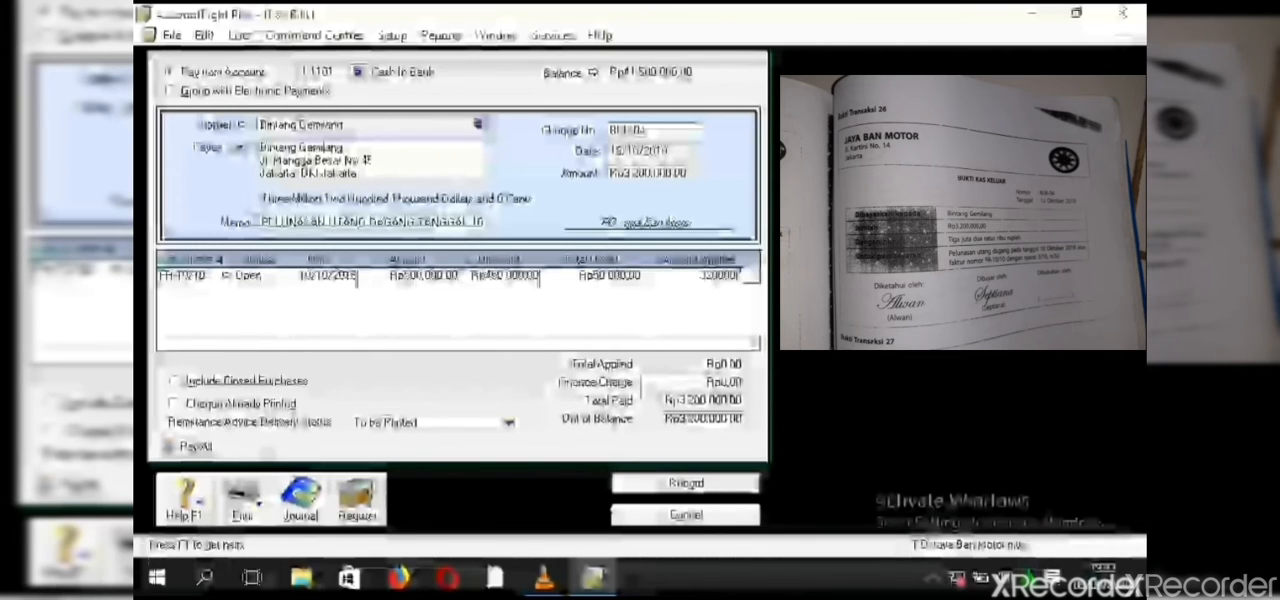
key(Tab)
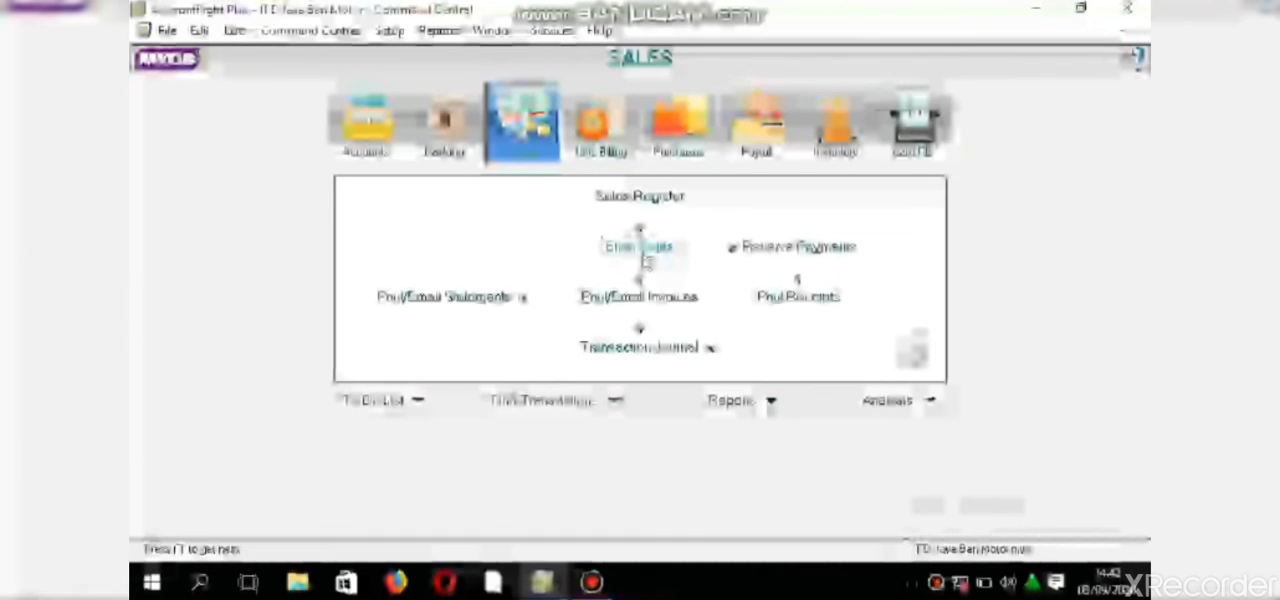
- Start a new sales invoice for the customer Bengkel Jaya
click(644, 258)
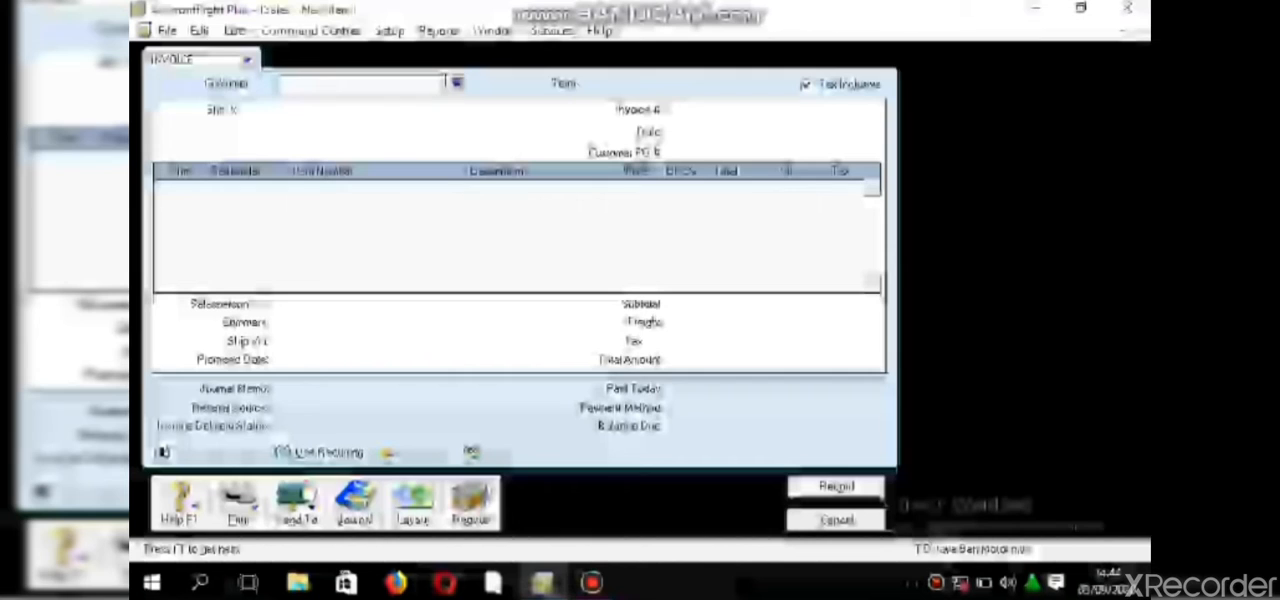
click(461, 84)
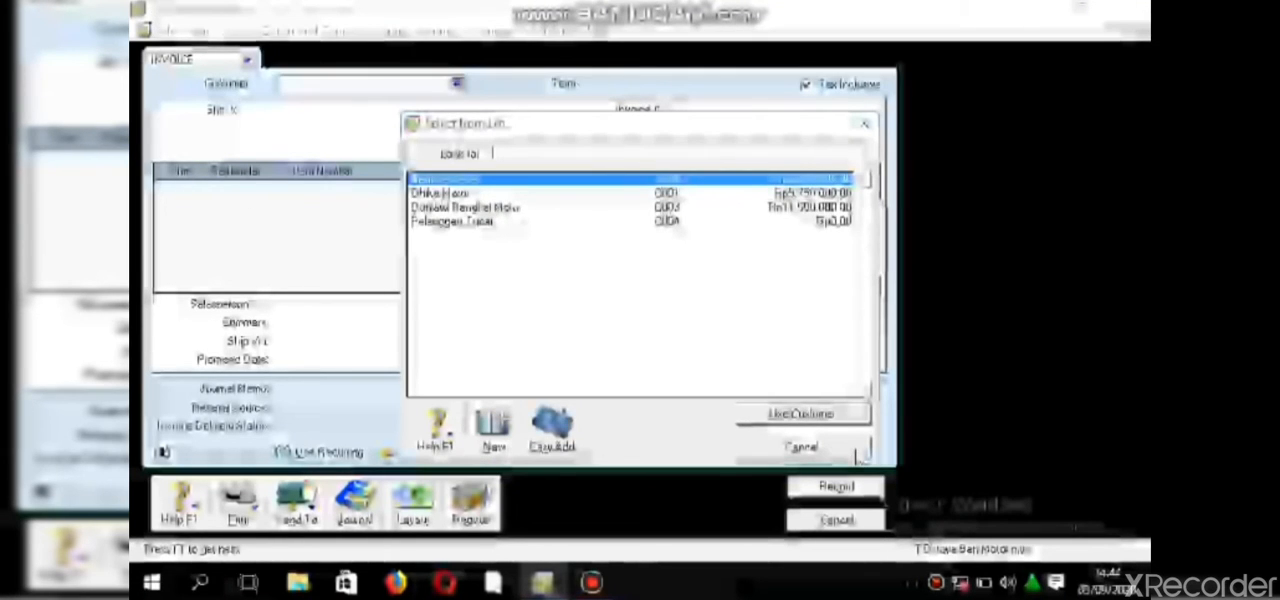
click(836, 415)
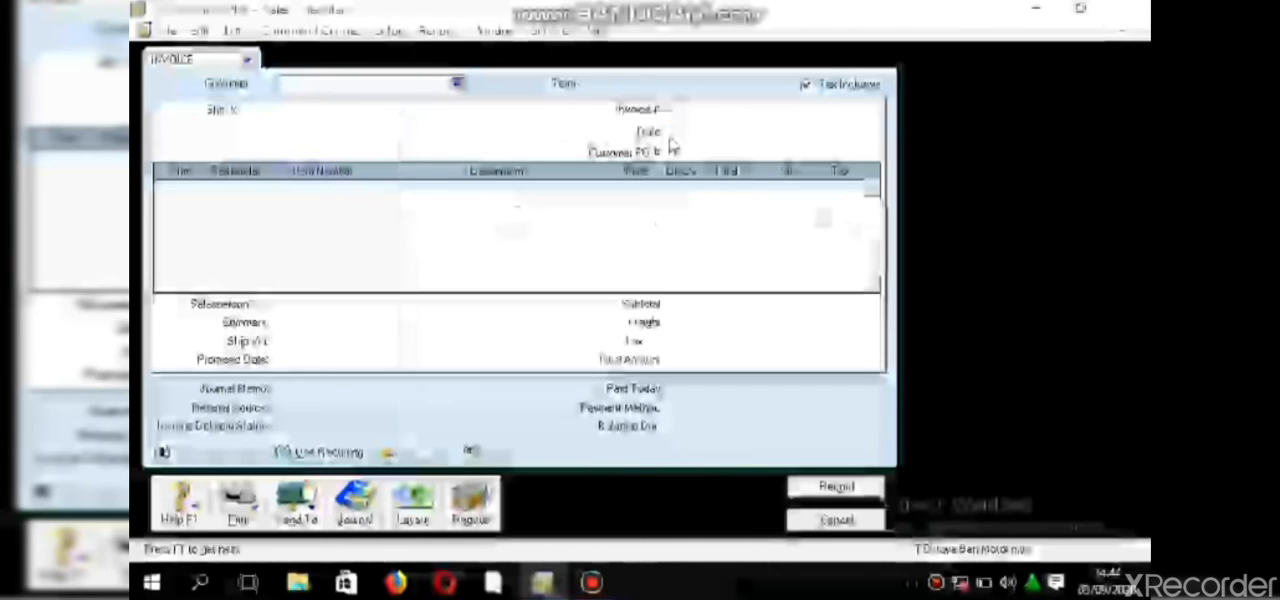
- Set the invoice's credit terms to payment in a given number of days, with 10 discount days and 30 balance due days
click(591, 84)
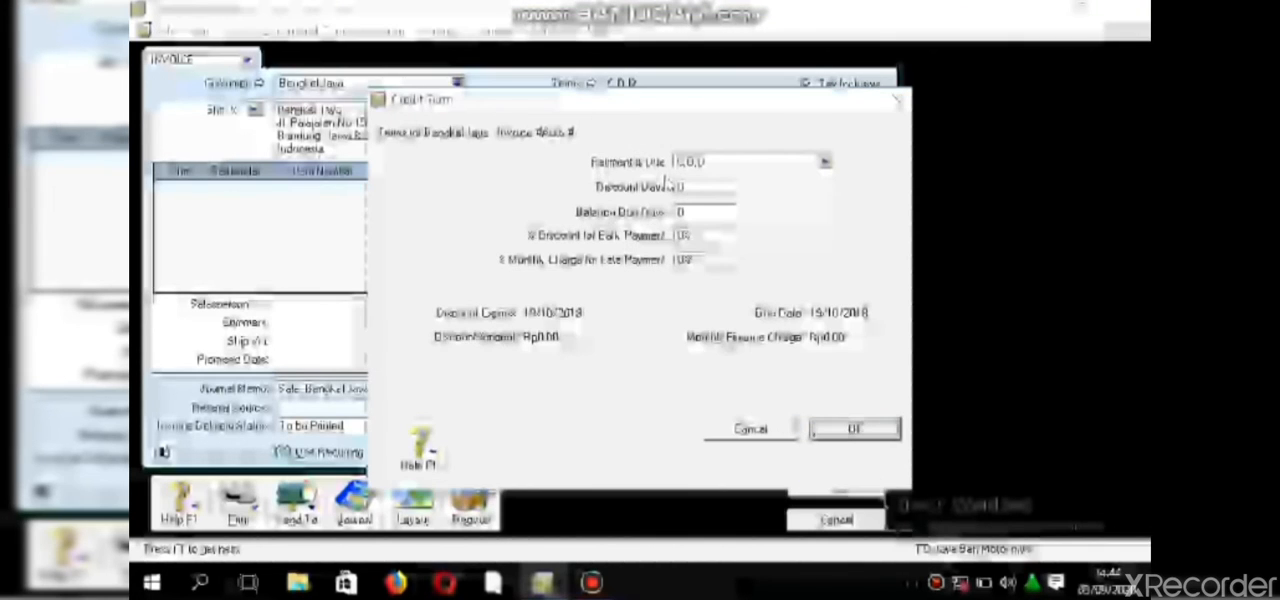
click(824, 162)
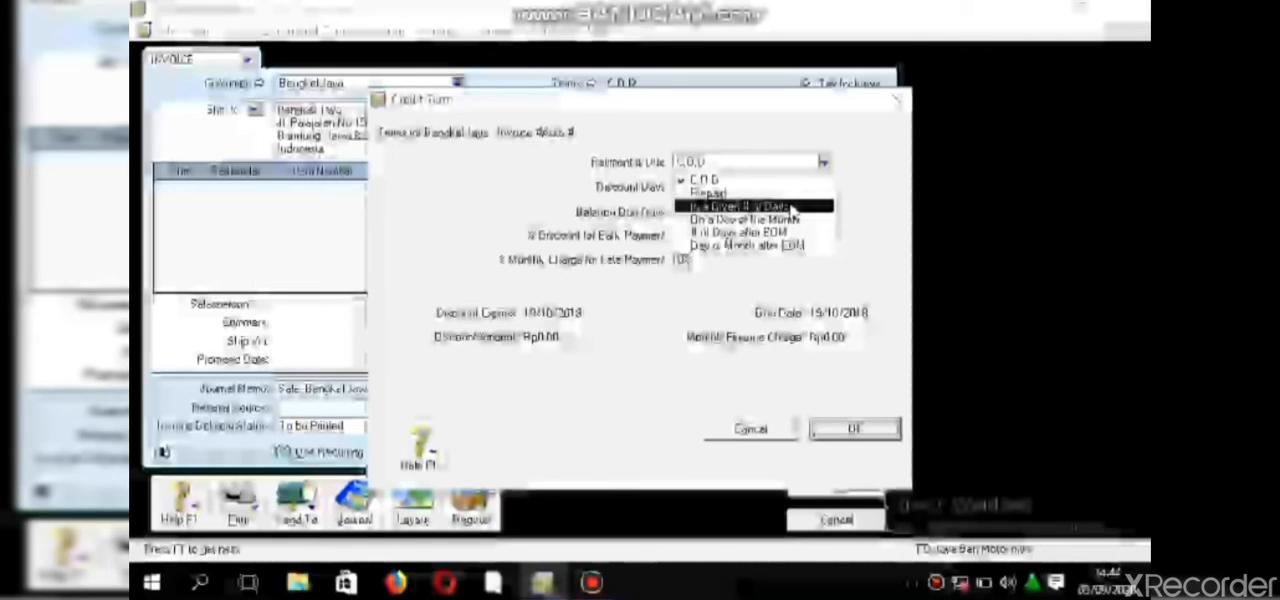
click(795, 207)
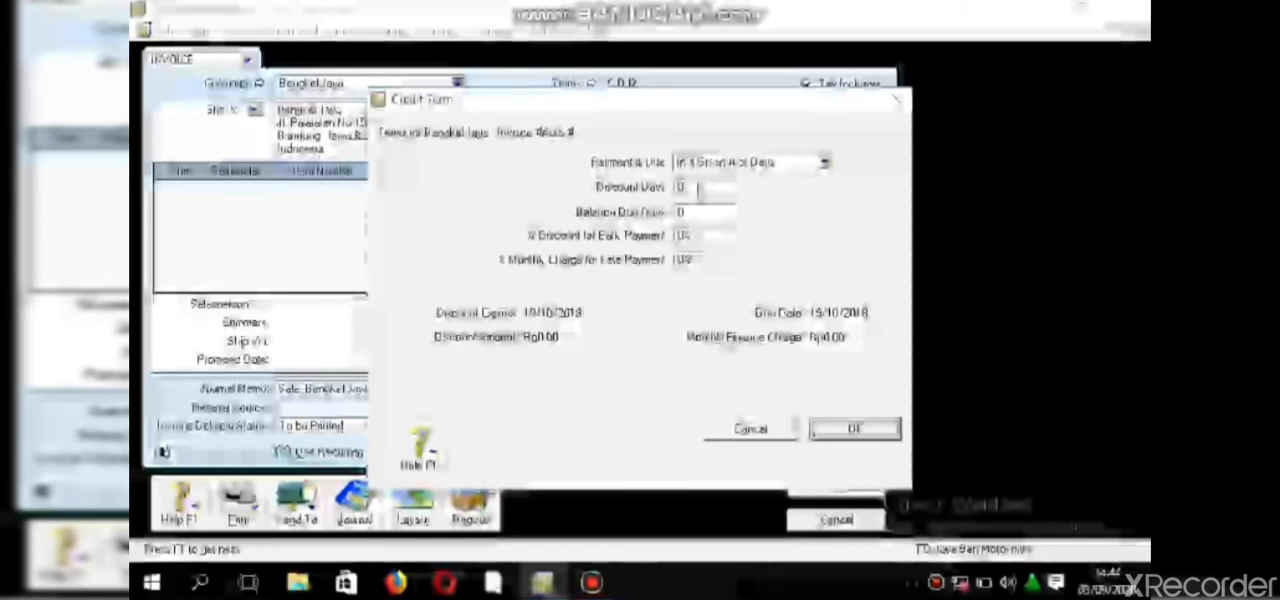
click(699, 186)
text(10)
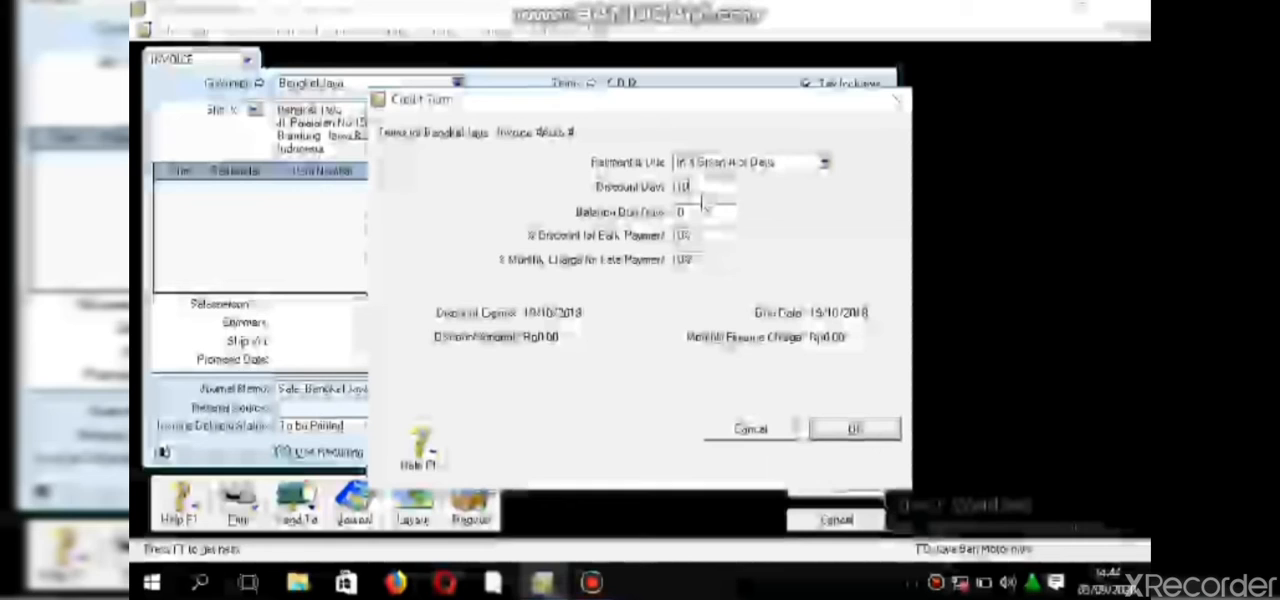
click(703, 213)
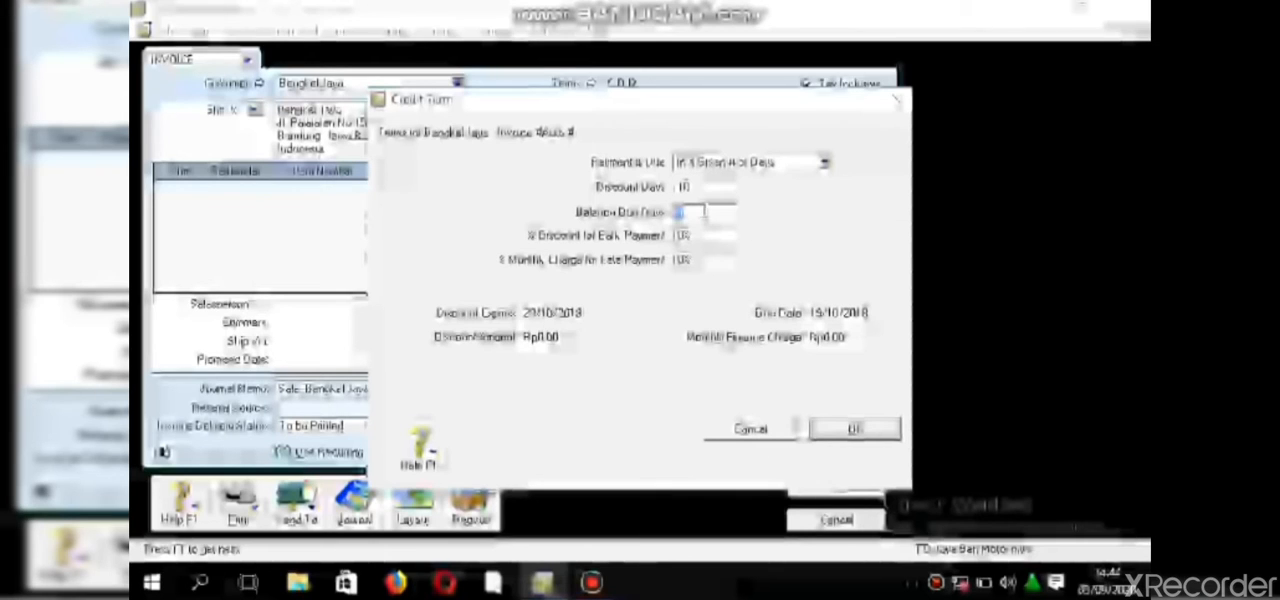
text(30)
- Set the early payment discount to 2% and the monthly late payment charge to 1%, and confirm the credit terms
key(Tab)
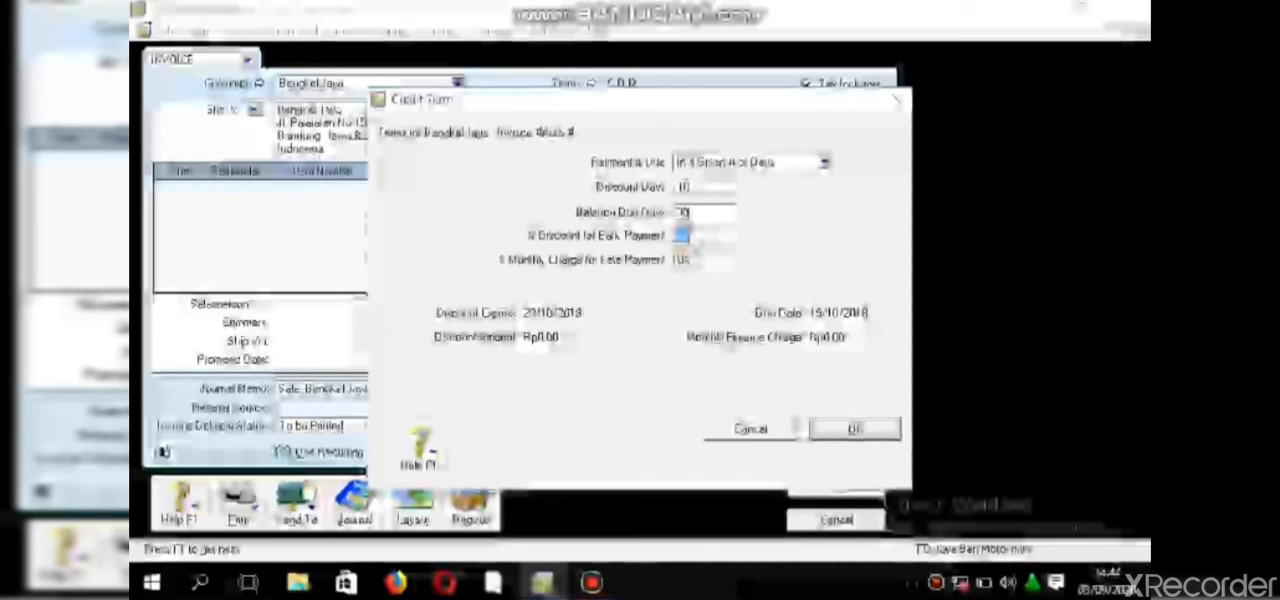
text(2)
click(697, 261)
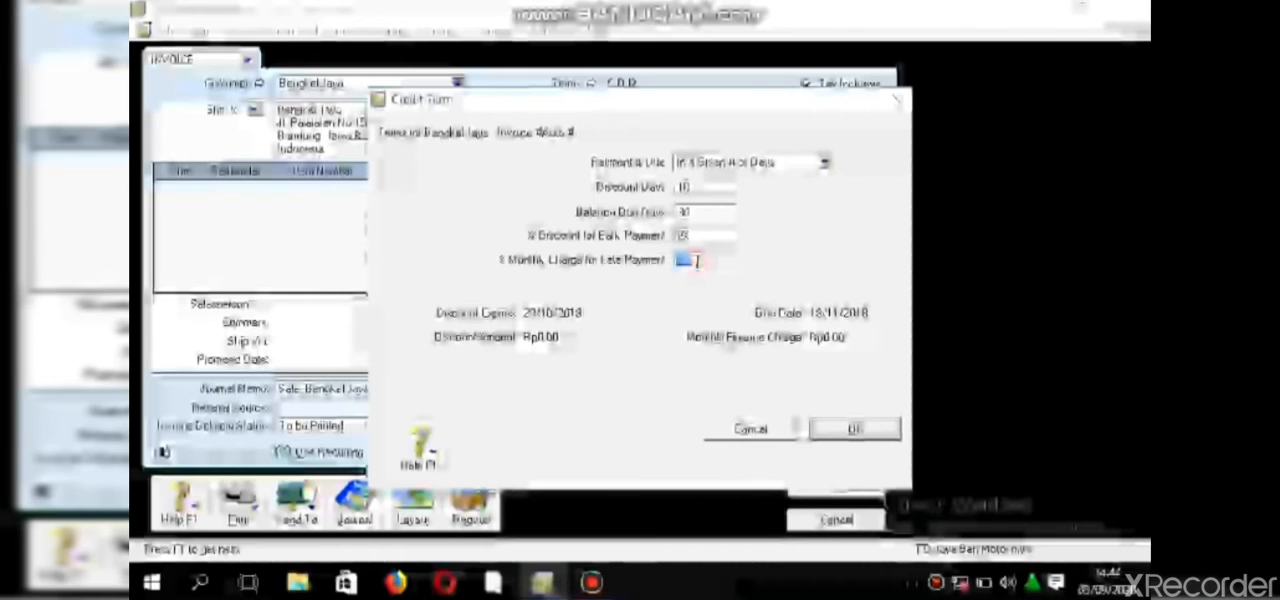
text(1)
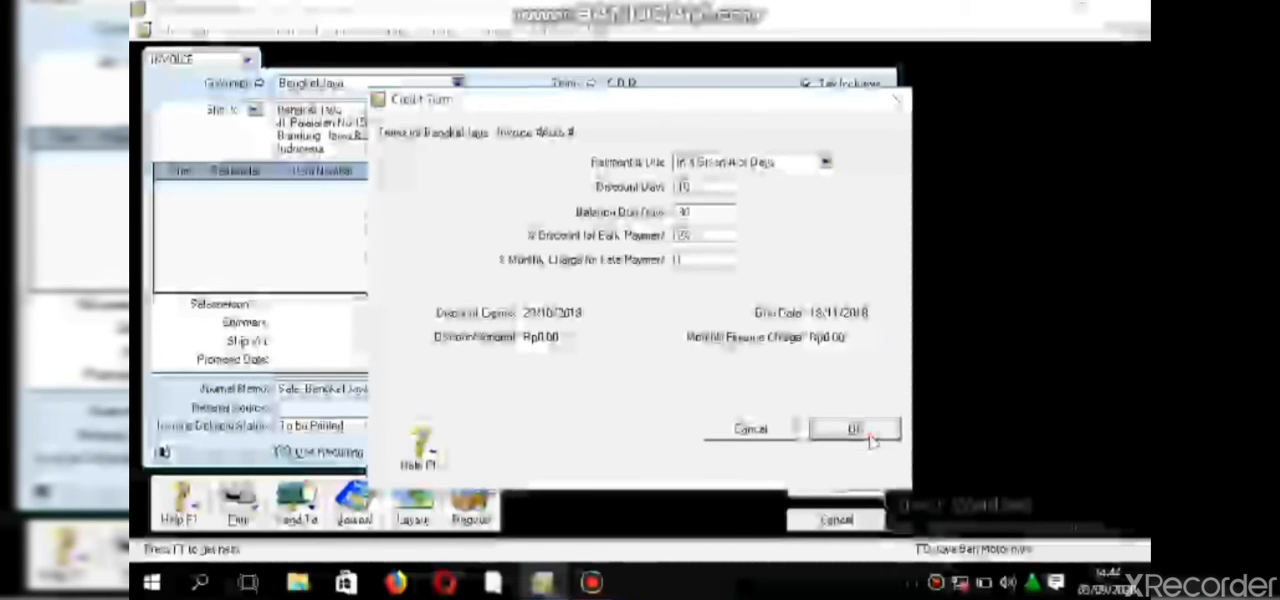
click(855, 430)
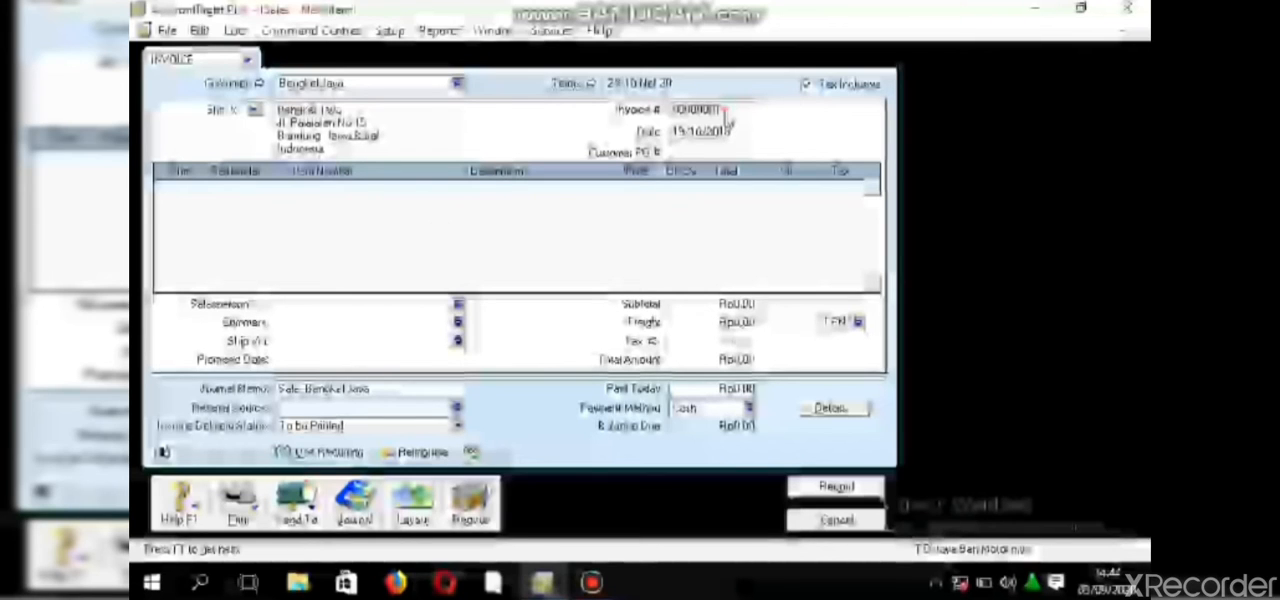
- Replace the automatic invoice number on the Bengkel Jaya sale with the source document's number
double_click(726, 109)
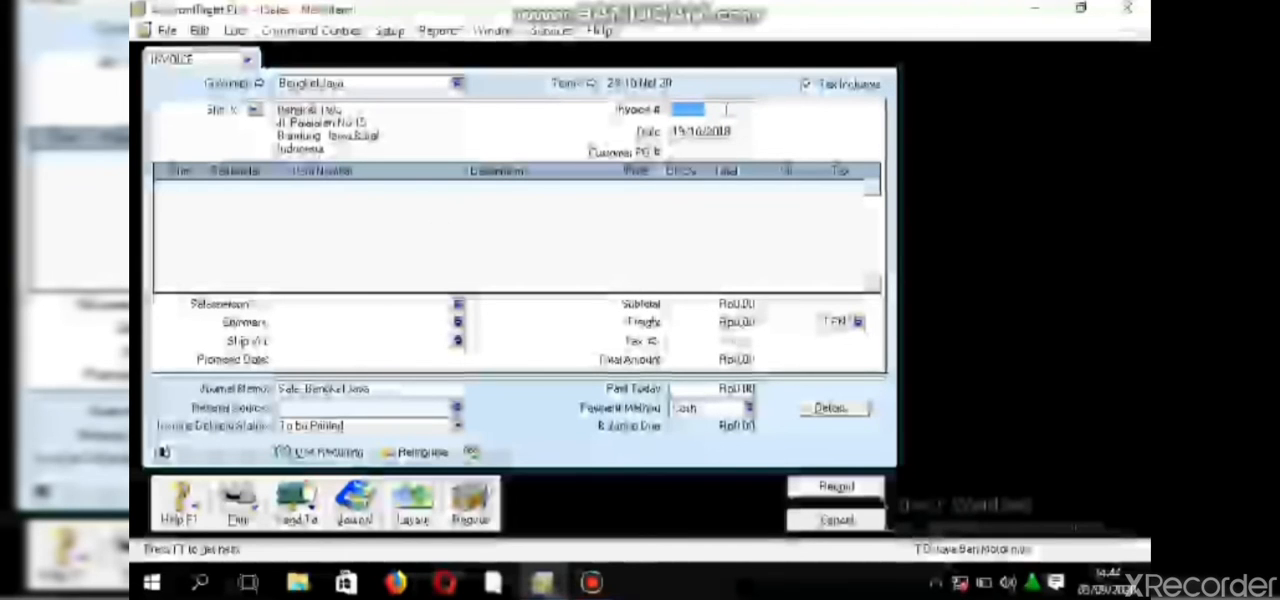
text(FT1)
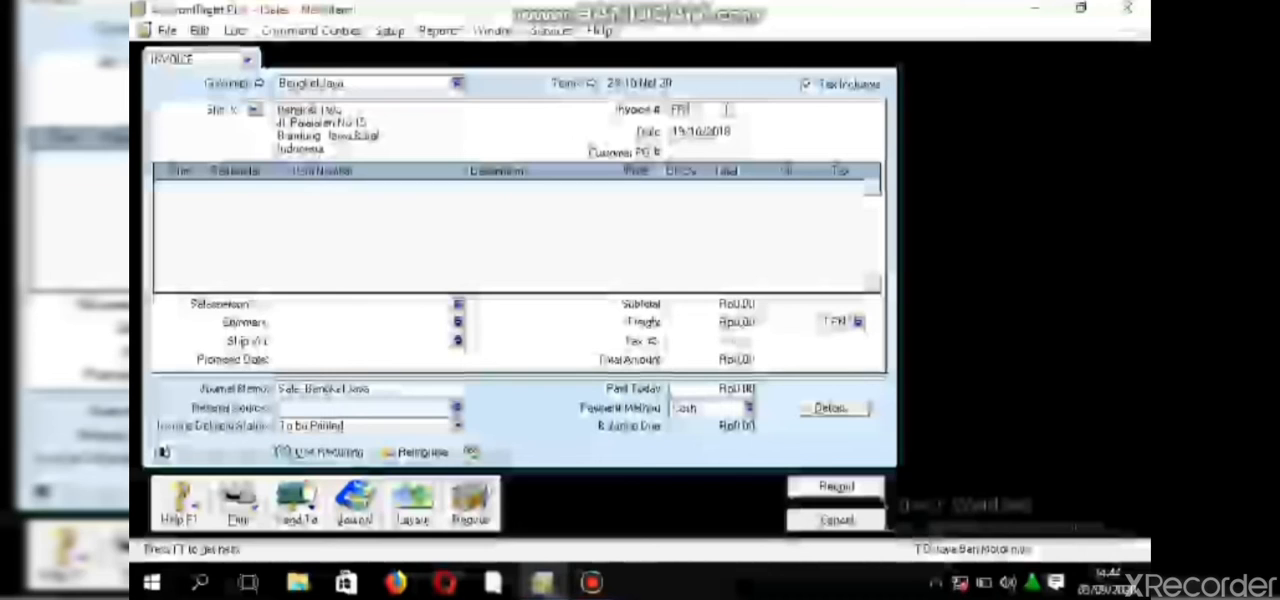
text(13)
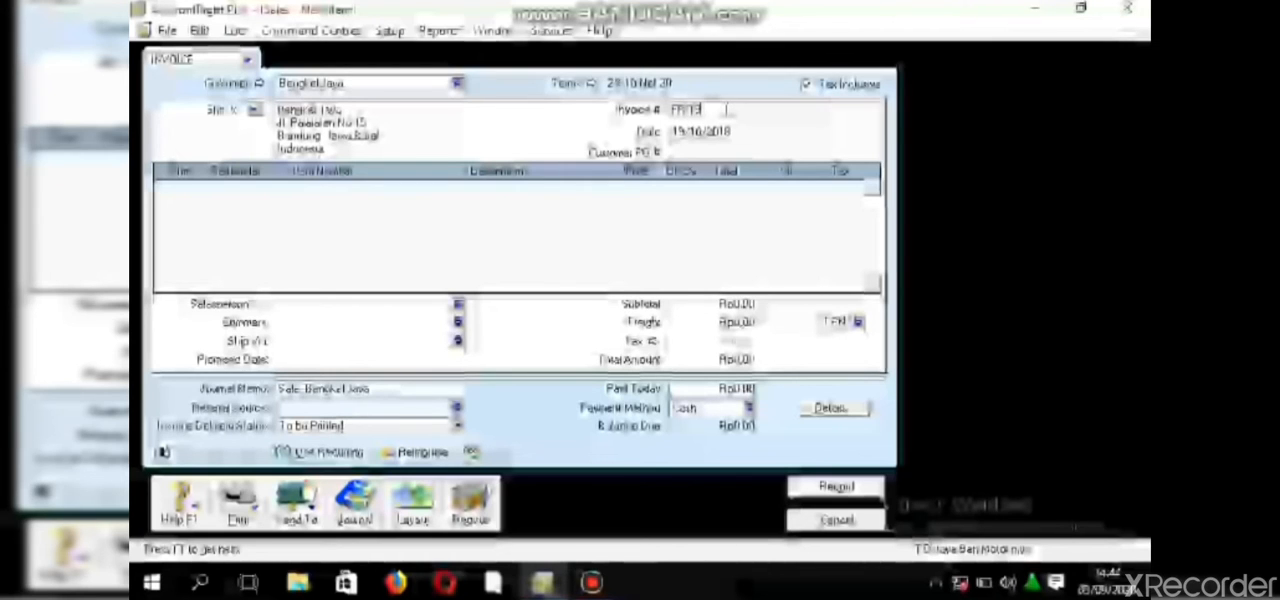
text(/09)
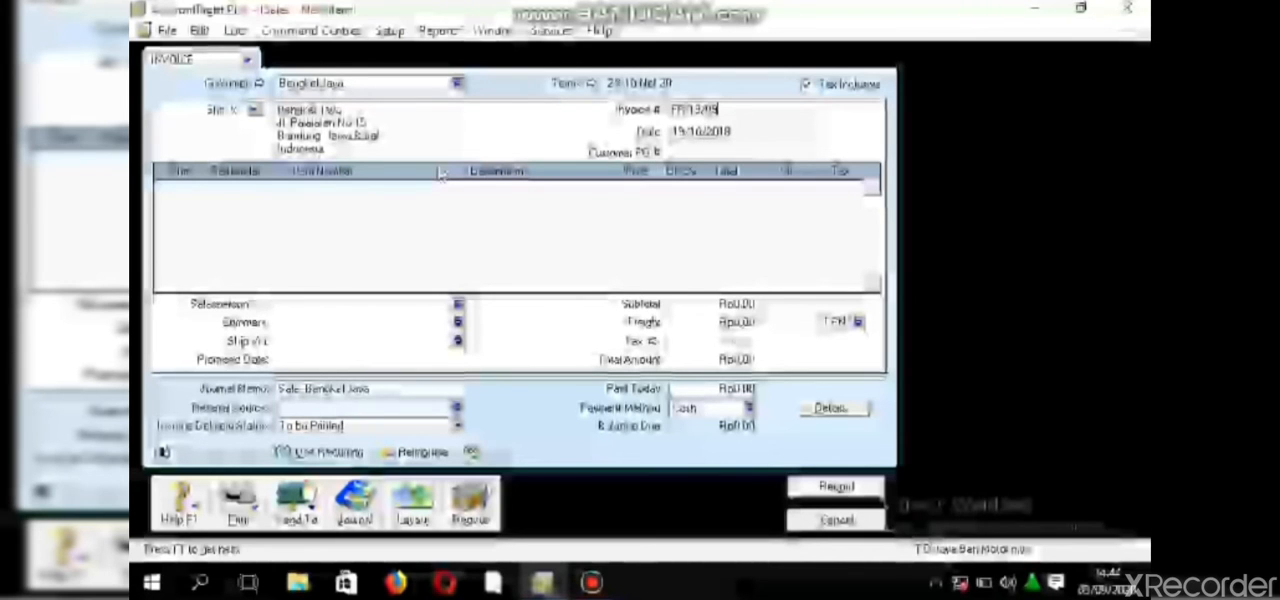
- Enter the shipped quantities 5, 10, 10, 5 and 10 on the first five invoice lines
click(199, 190)
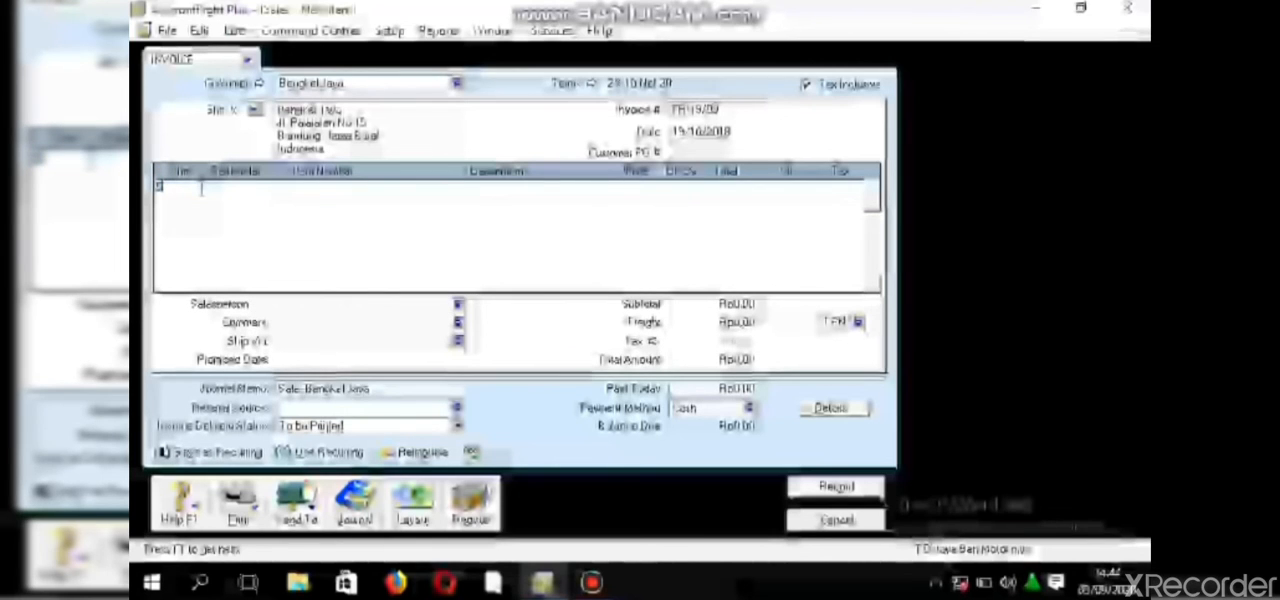
click(204, 197)
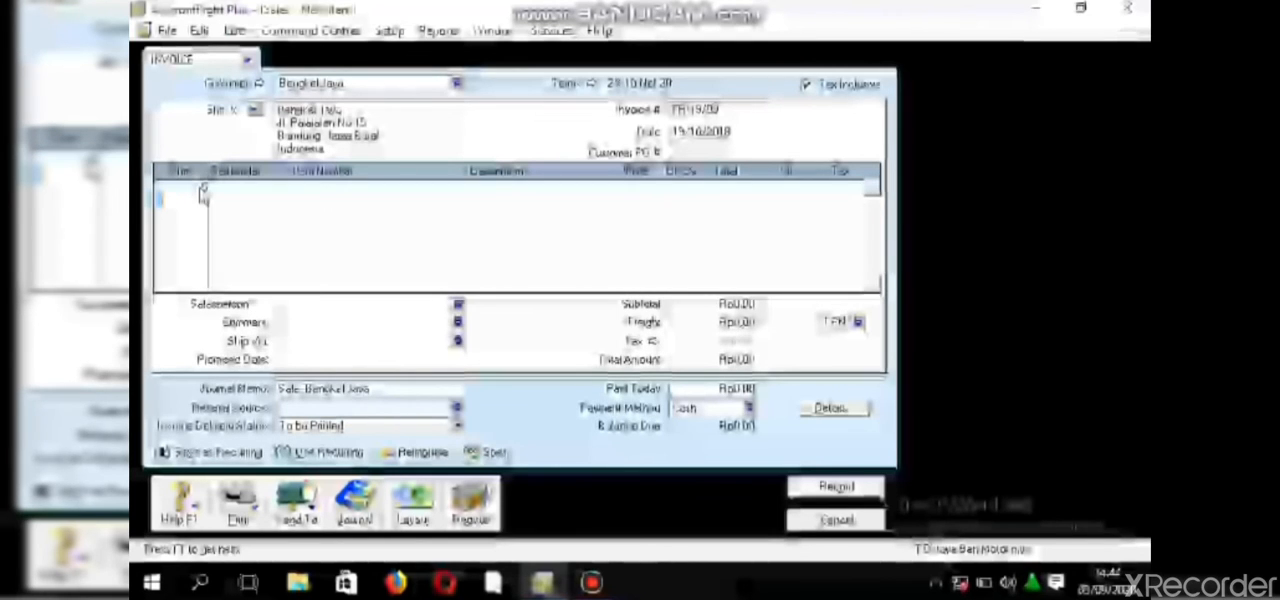
text(10)
key(Down)
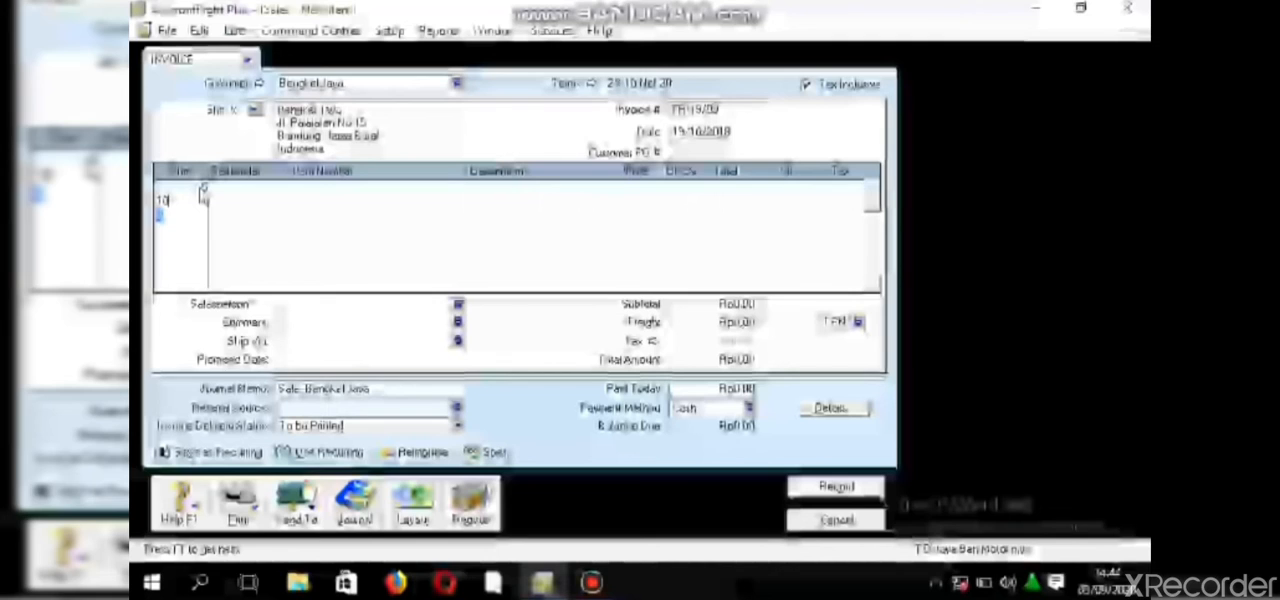
text(10)
key(Down)
text(1)
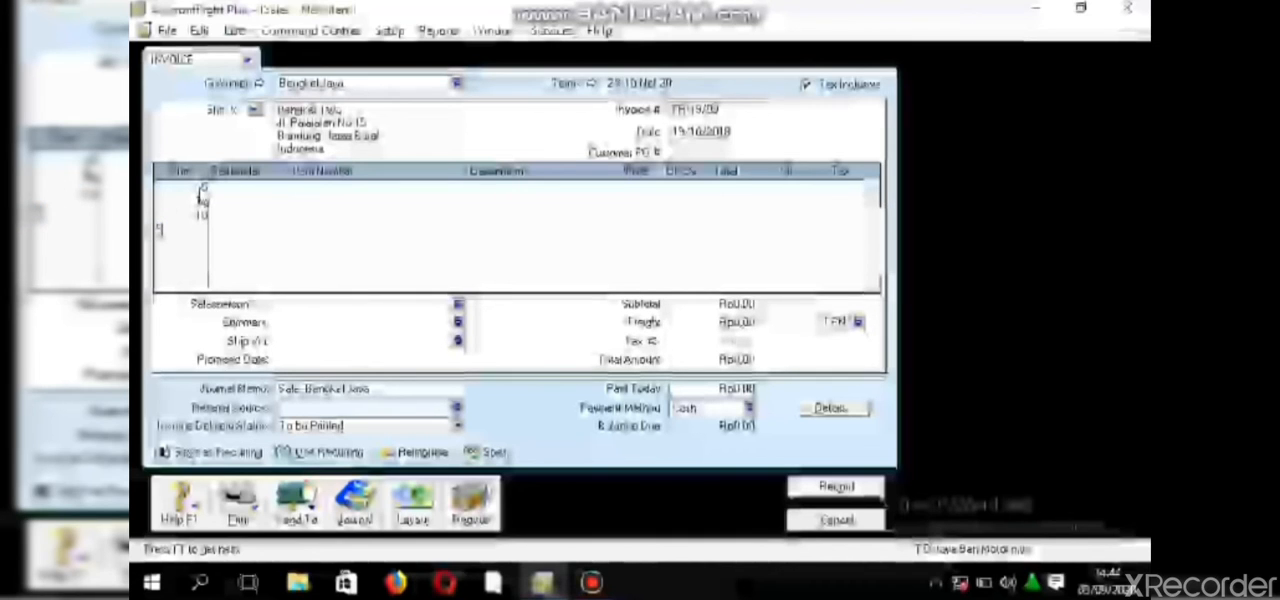
key(Down)
text(10)
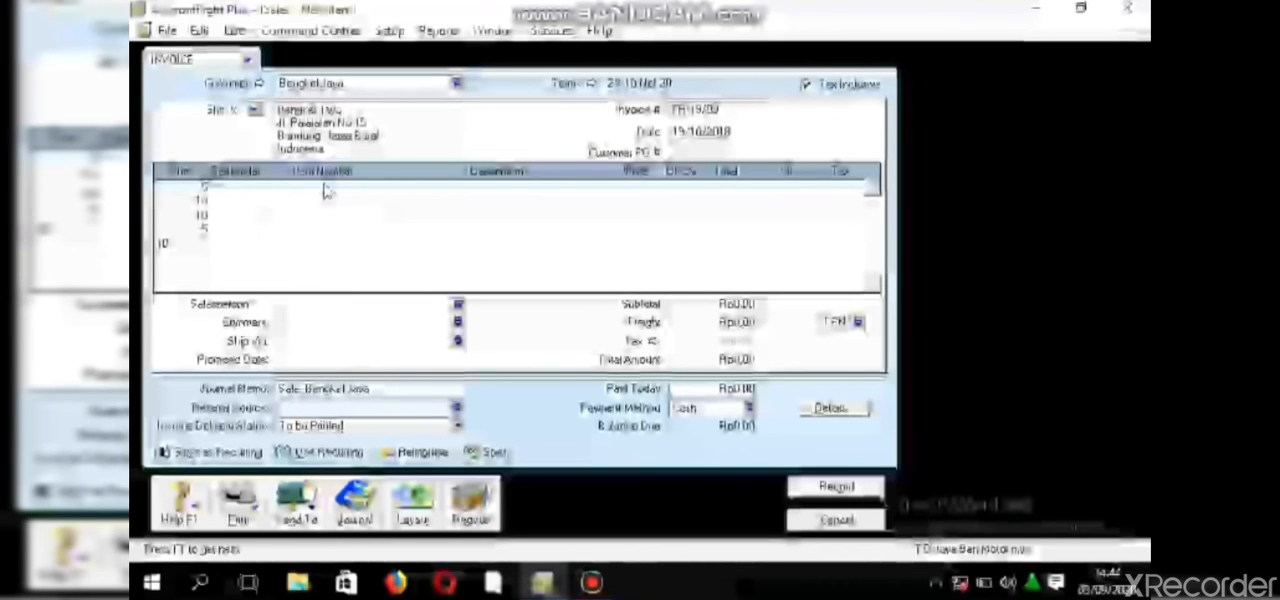
- Enter item B001 on the first invoice line with the quantity of 5
click(325, 188)
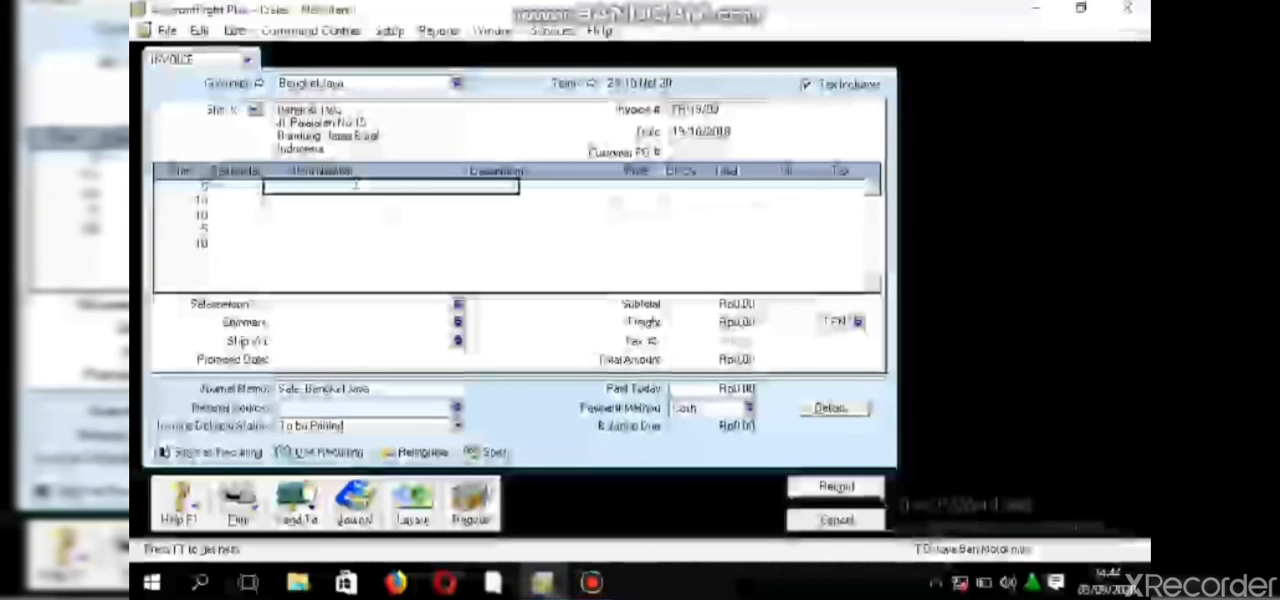
text(1000)
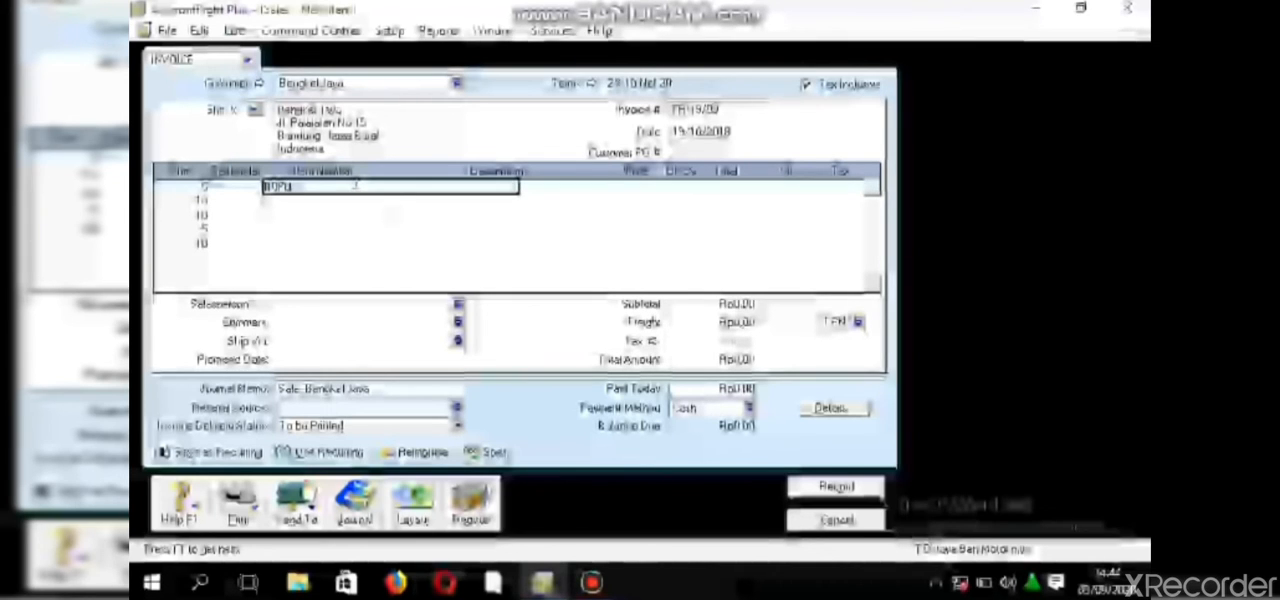
key(BackSpace)
key(BackSpace)
text(0)
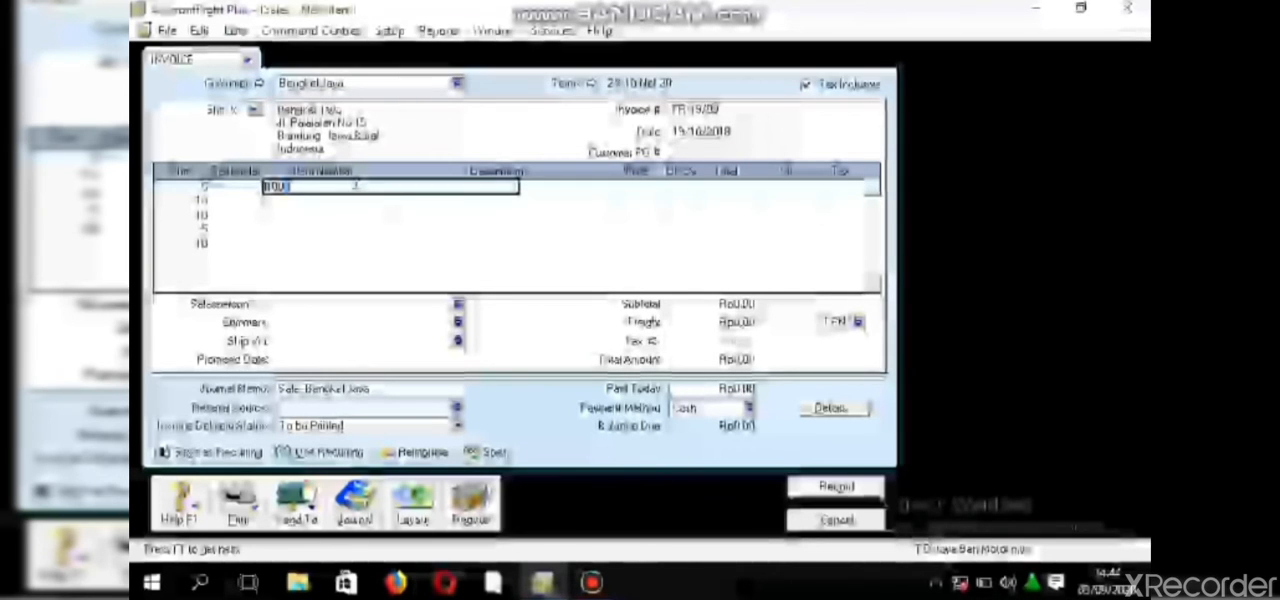
text(1)
key(Return)
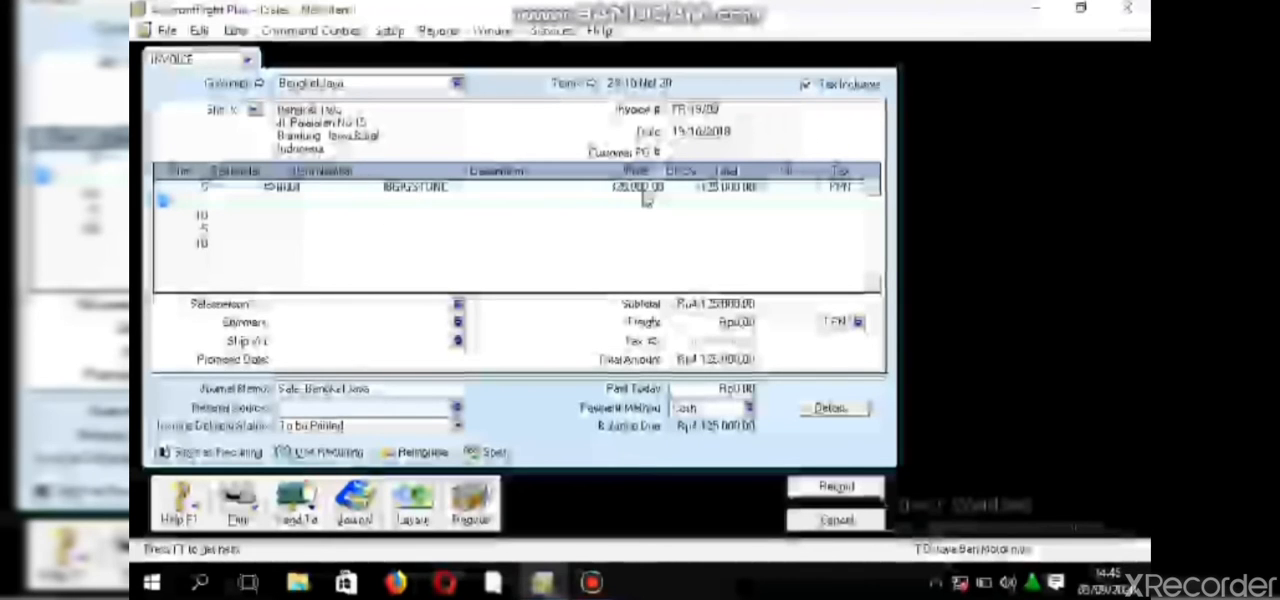
- Set the unit price of item B001 to 750,000
click(644, 187)
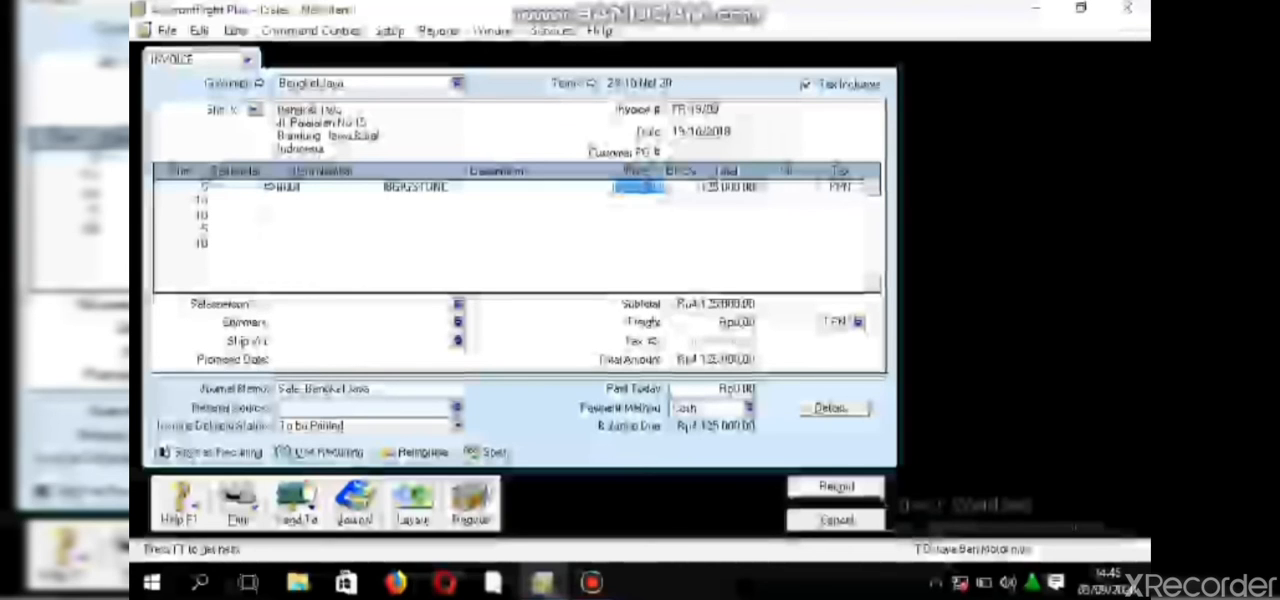
text(7500)
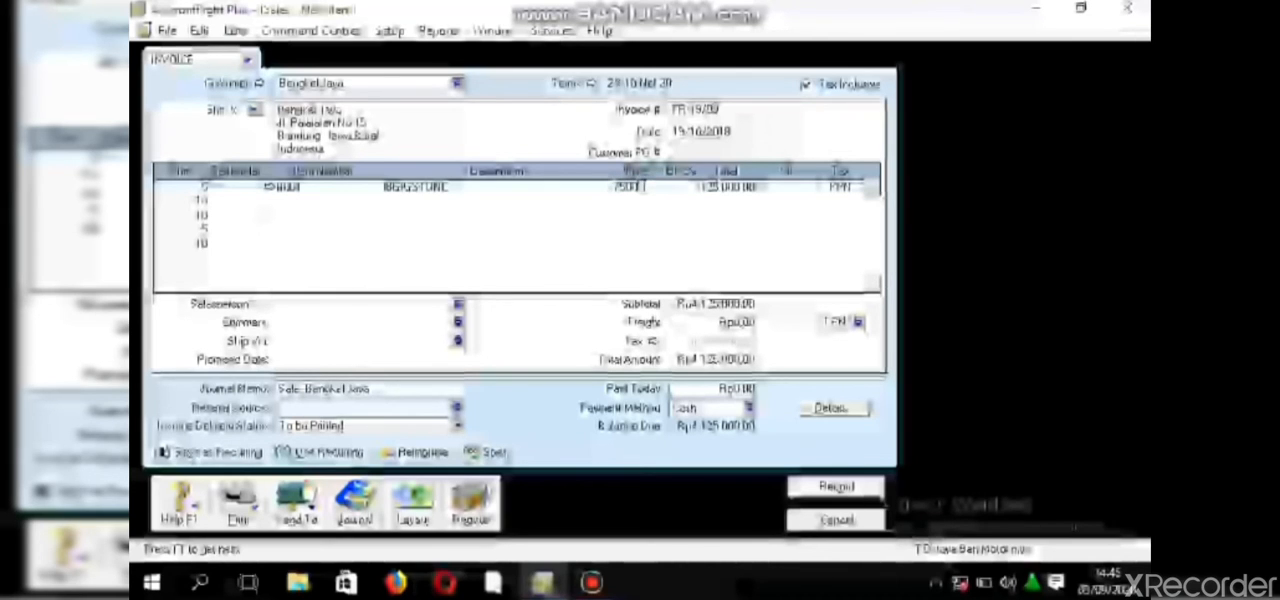
key(Return)
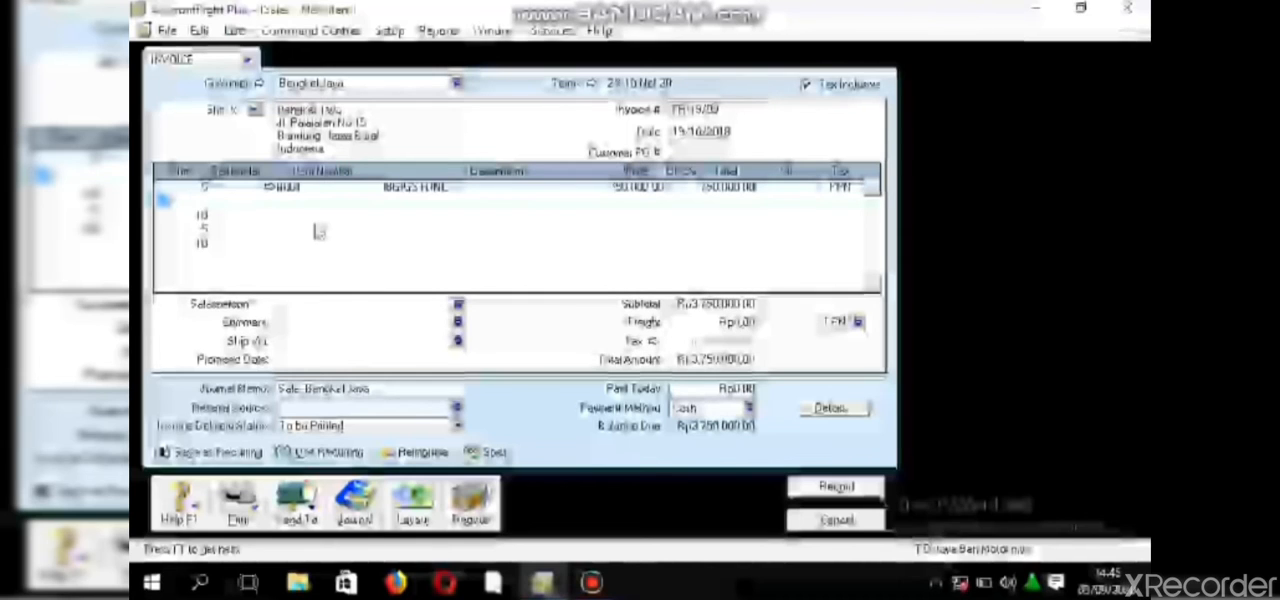
- Enter item B002 from the item list on the second invoice line with a quantity of 10
text(10)
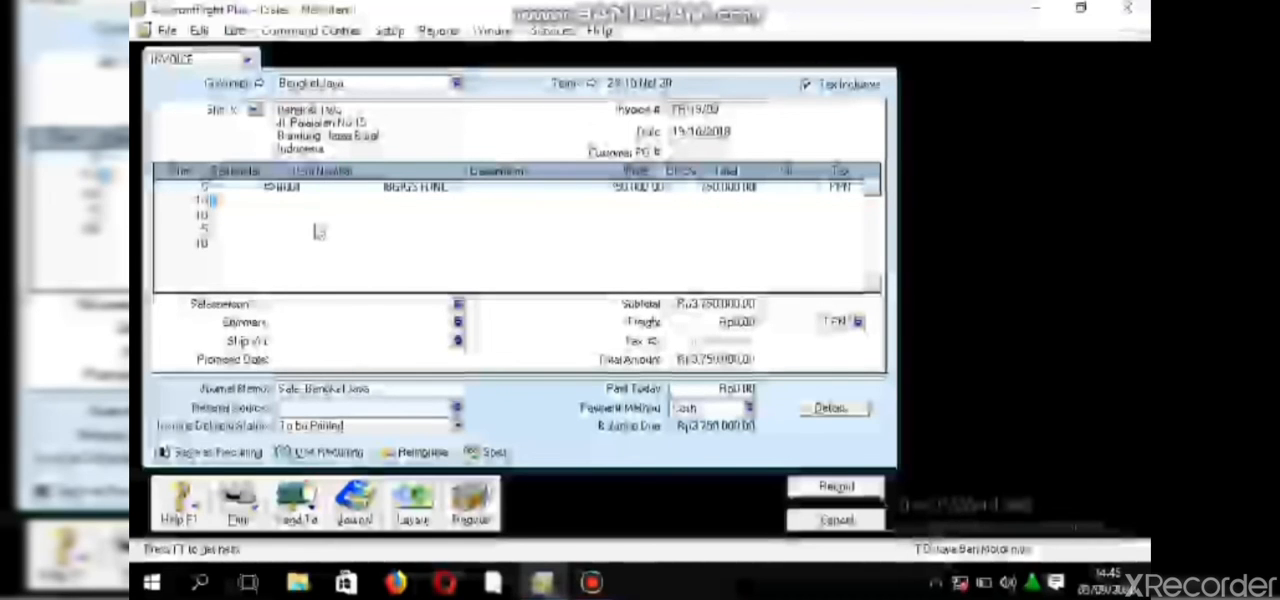
key(Return)
key(Return)
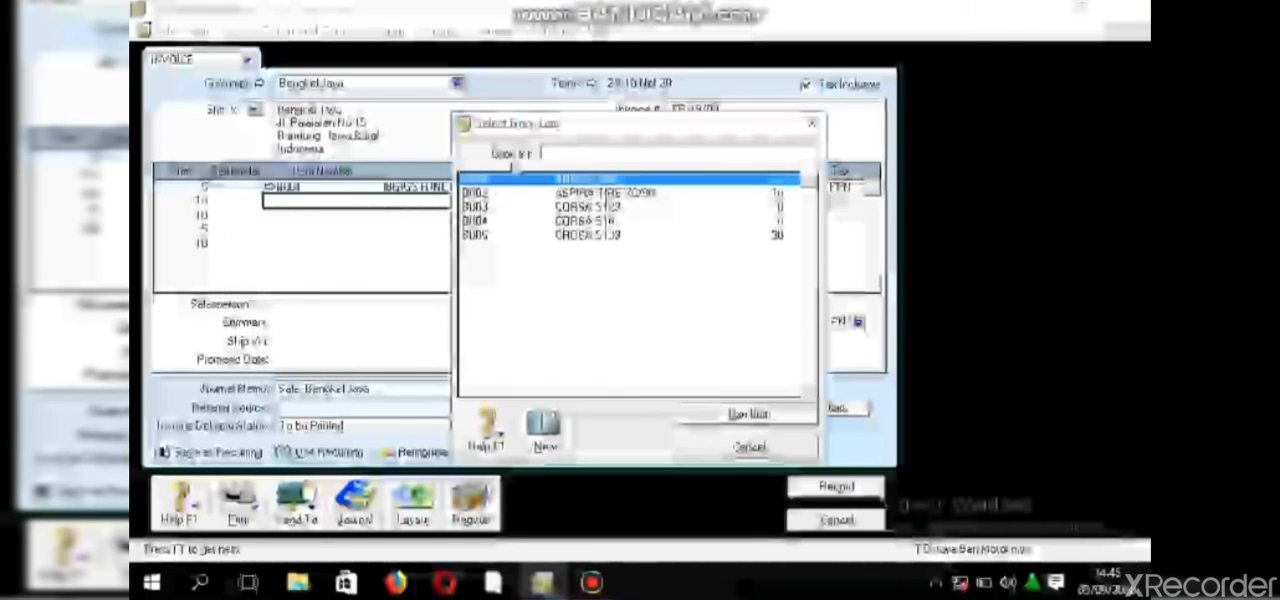
text(BU02)
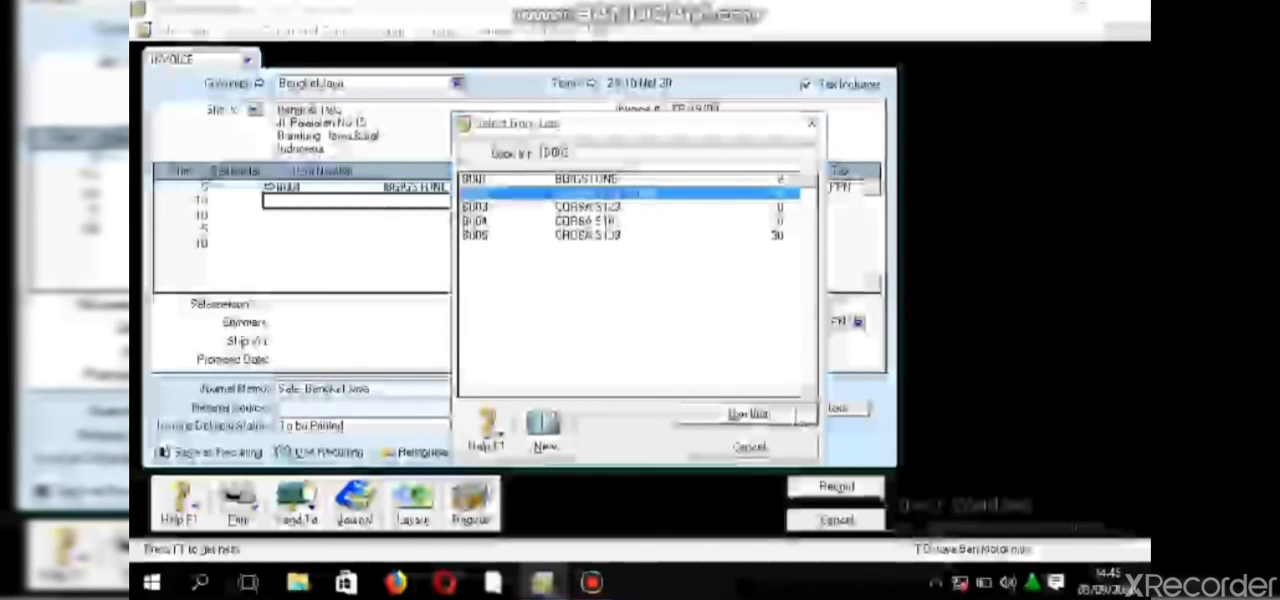
click(748, 414)
text(B002)
key(Tab)
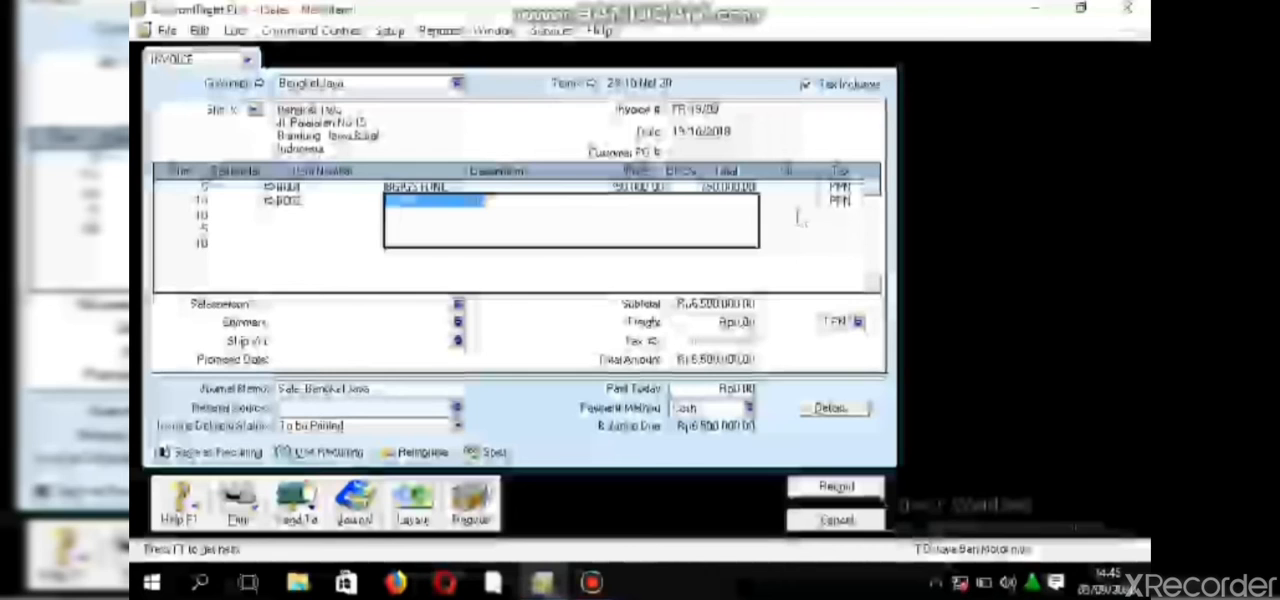
click(465, 200)
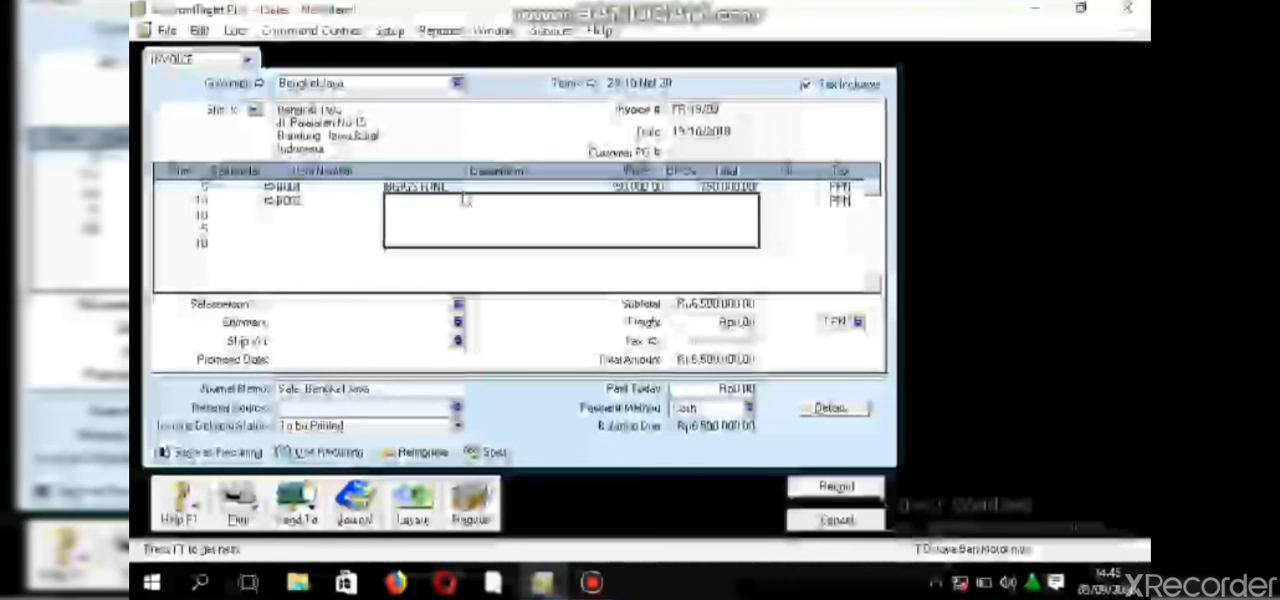
- Set the unit price of item B002 to 200,000
click(282, 215)
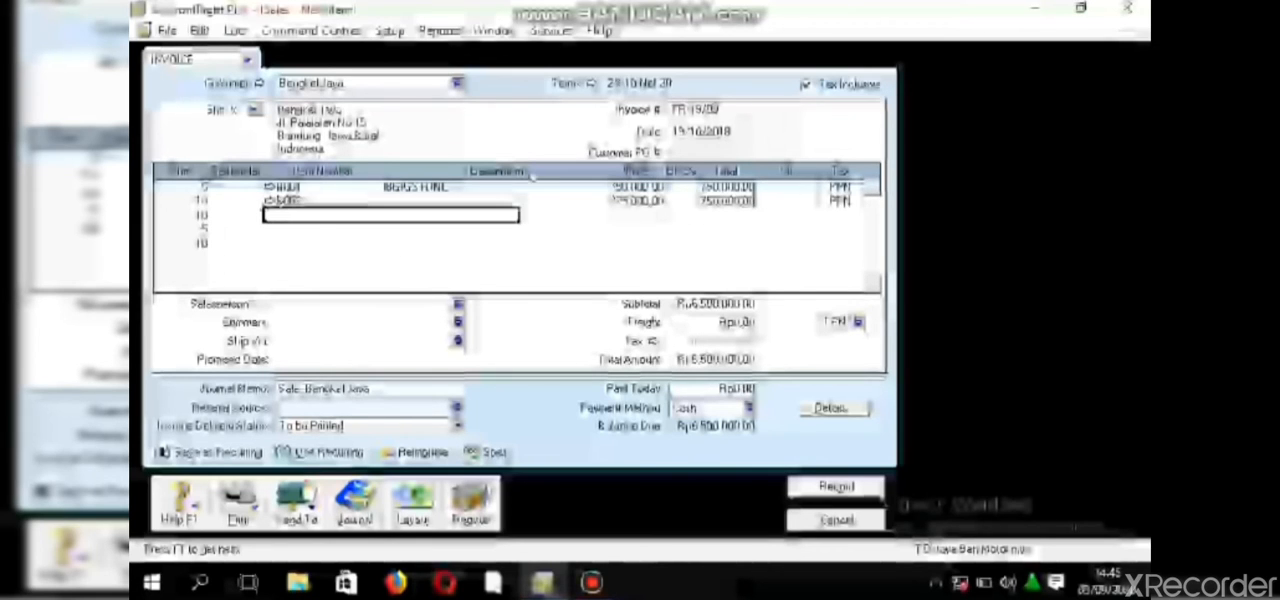
click(640, 201)
text(1)
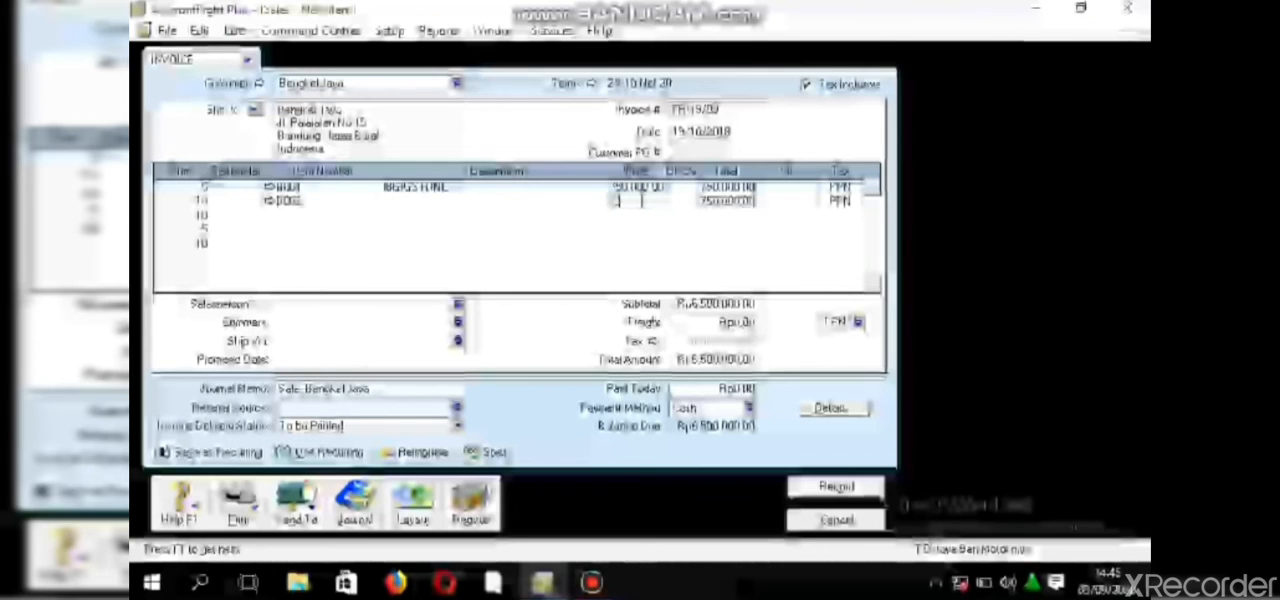
text(0000)
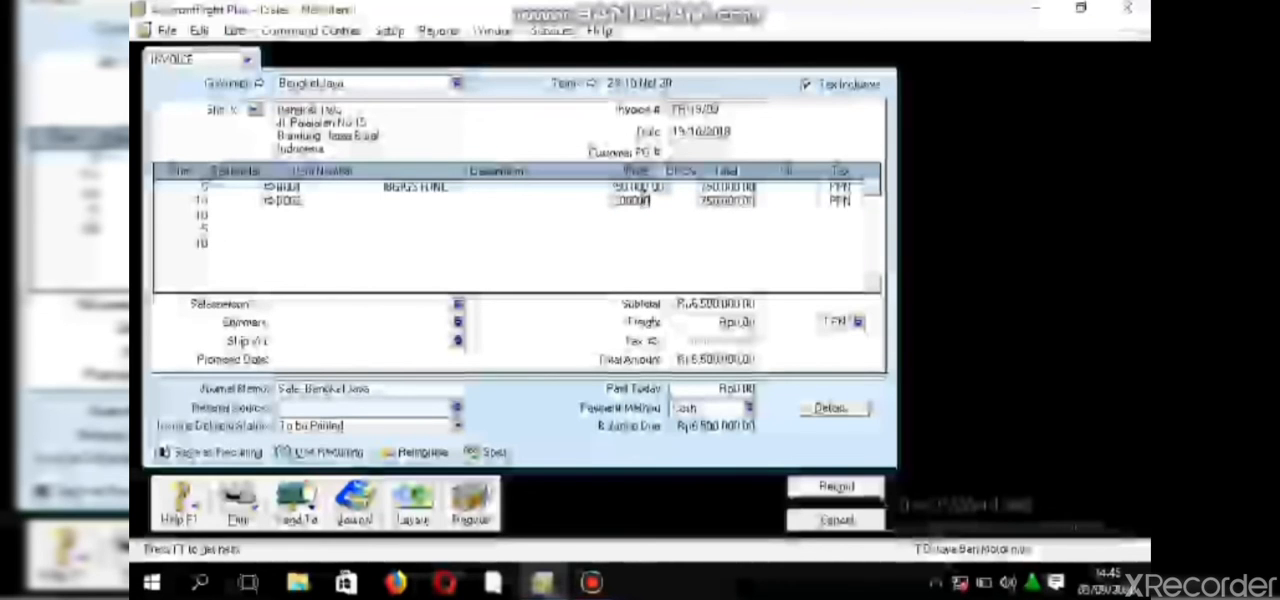
key(Return)
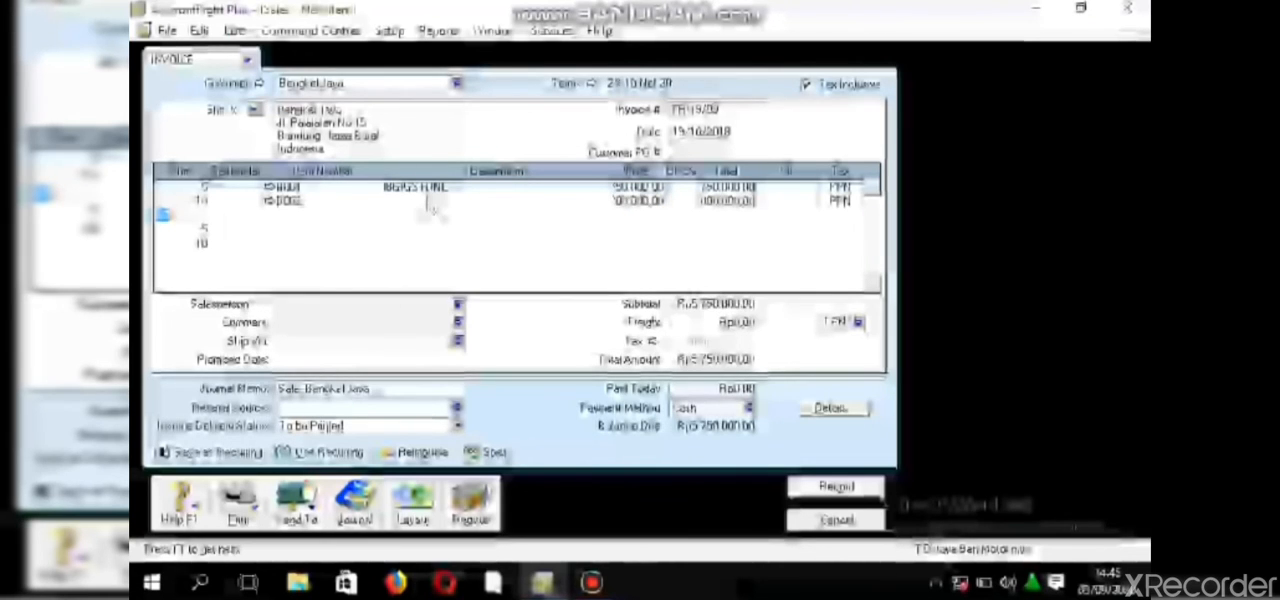
- Enter ASPIRA TIRE 70/90 as the description of item B002 on the second invoice line
click(440, 201)
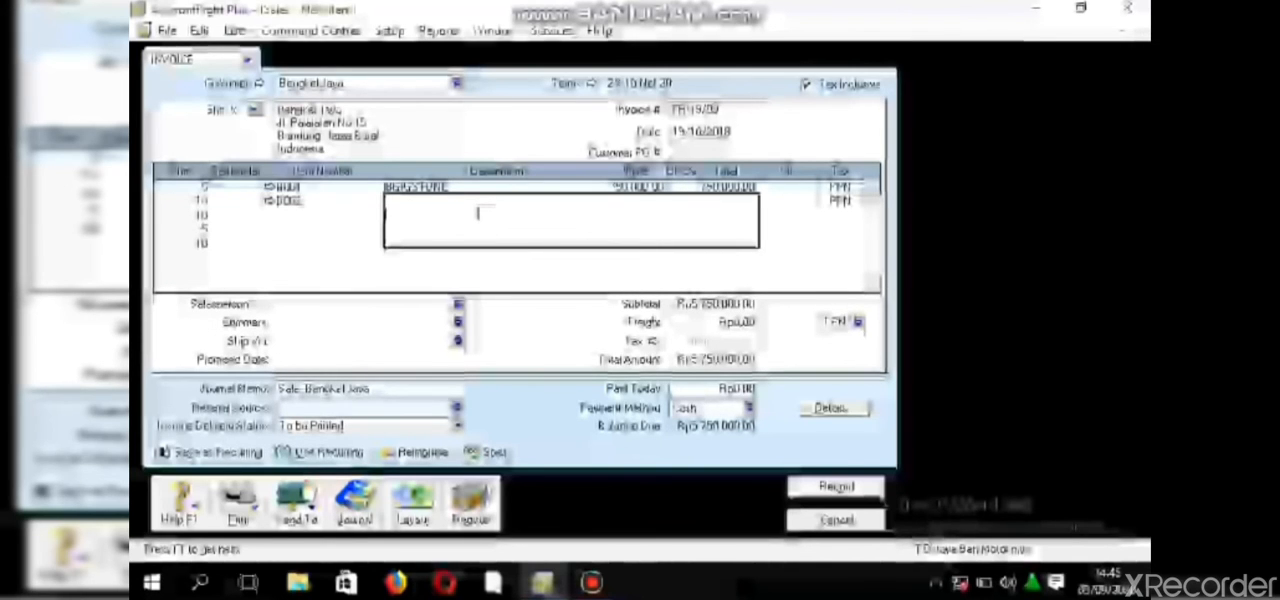
text(ac)
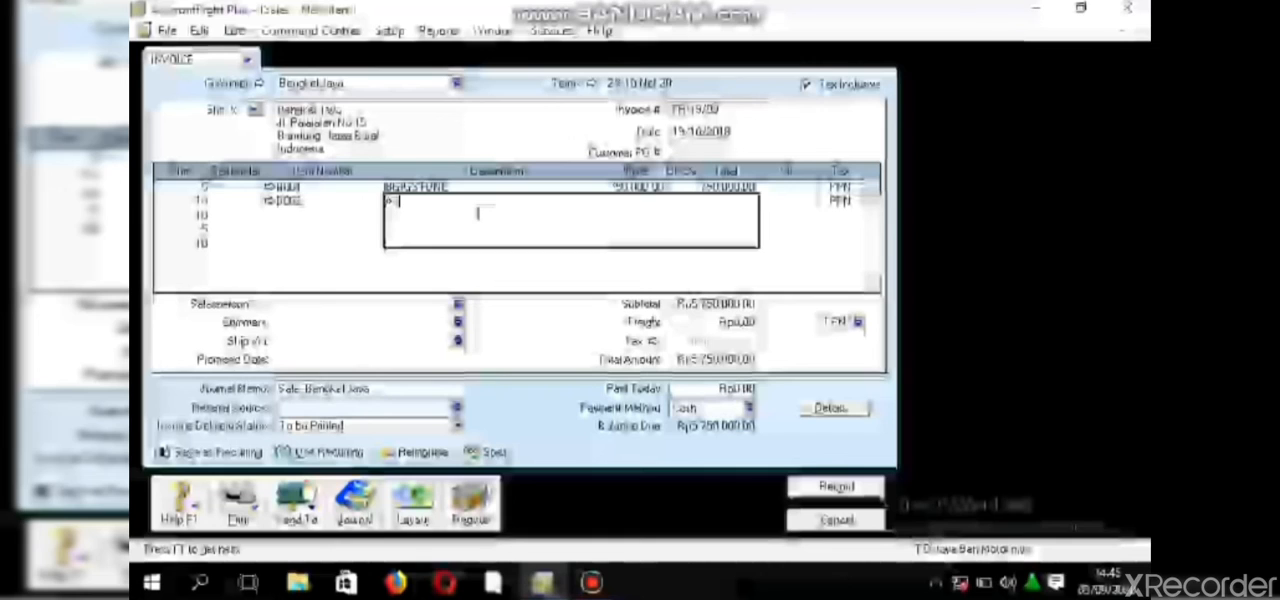
text(PIRA TIRE)
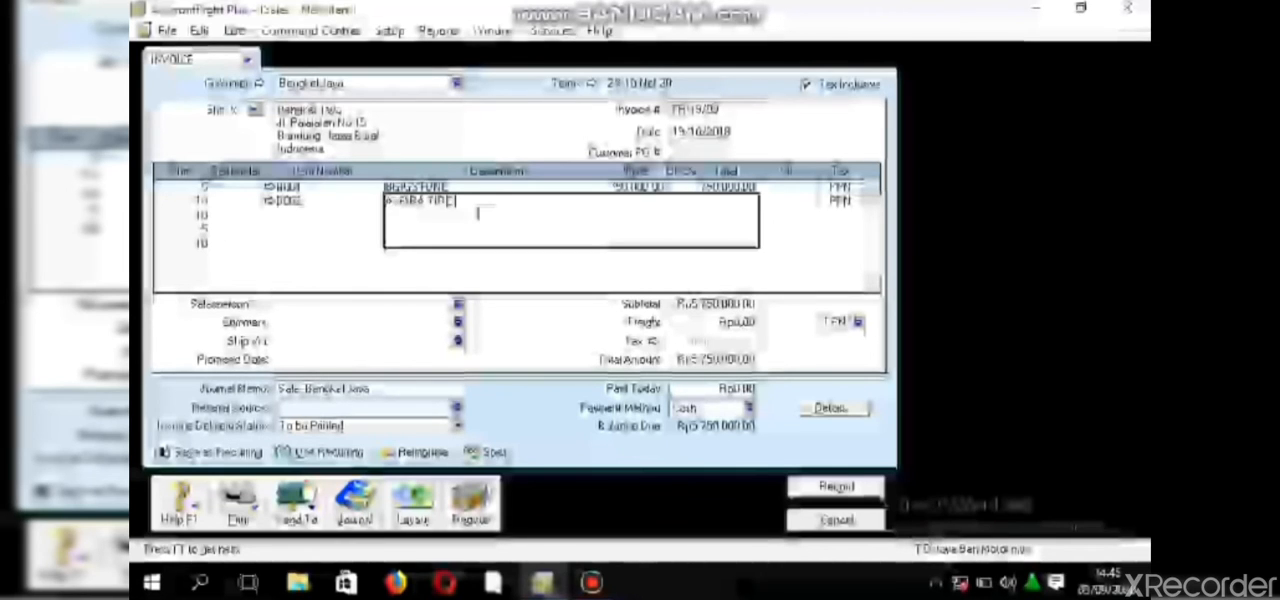
text( 1)
text(0/)
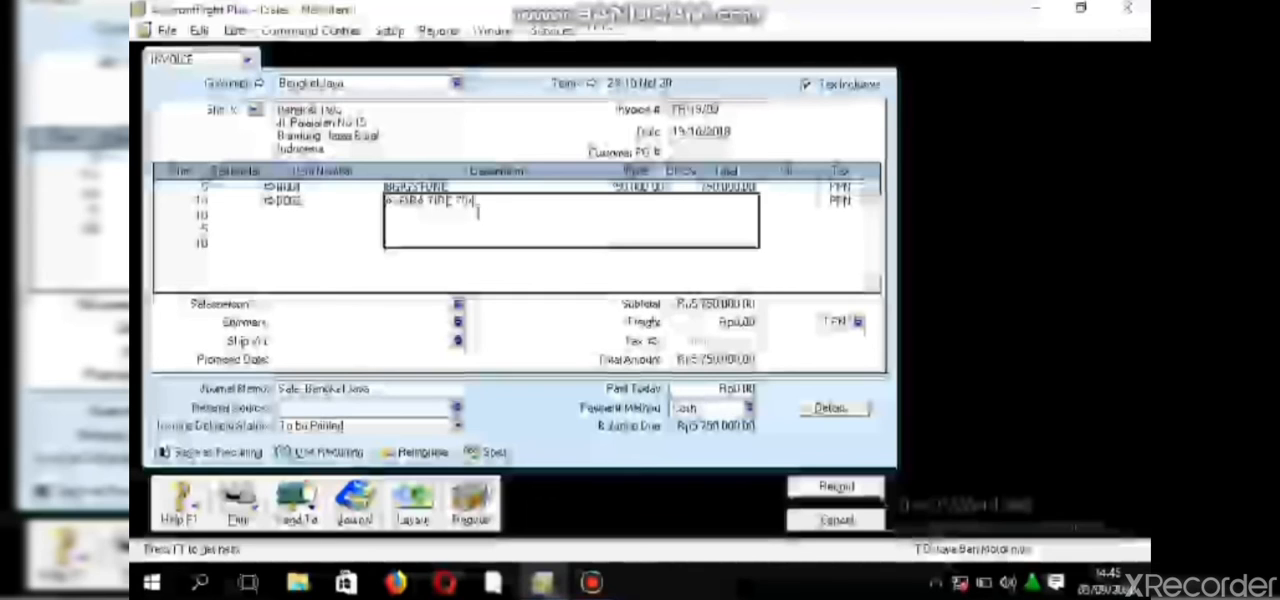
text(90)
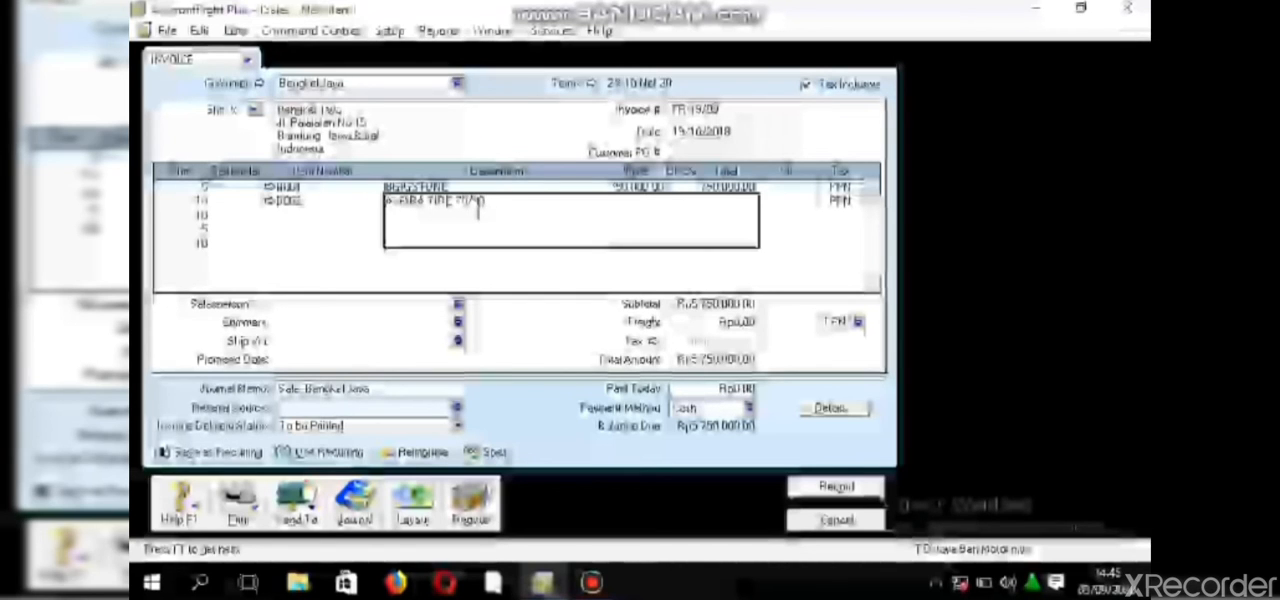
- Add item B003 from the item list to the third invoice line, keeping its default description
click(292, 215)
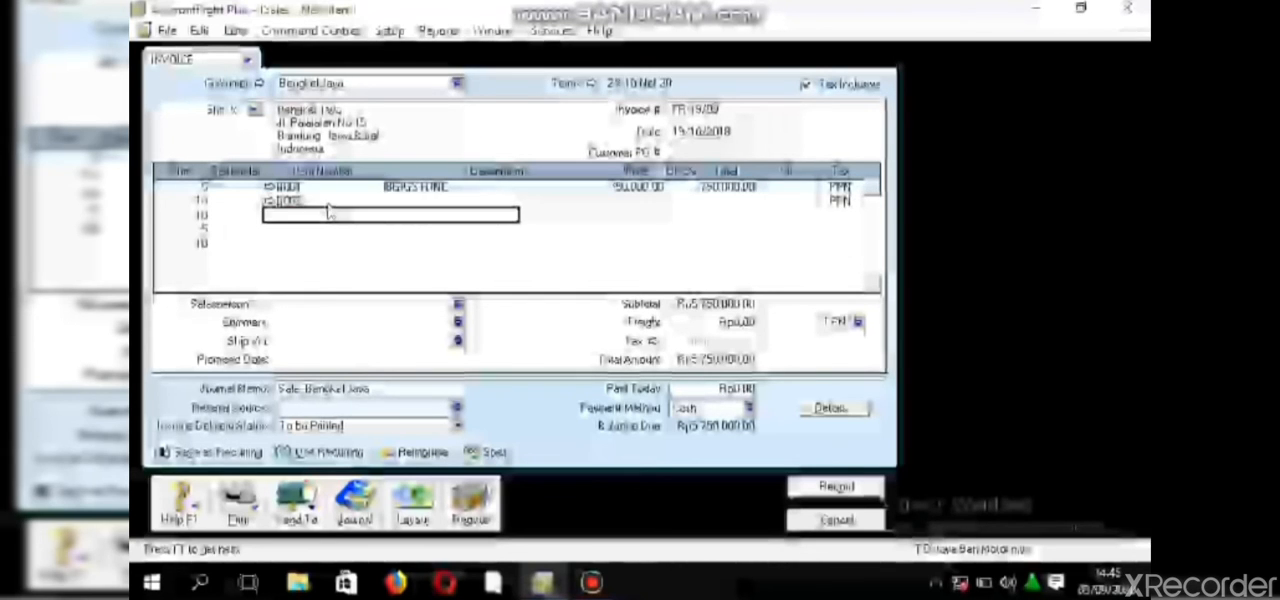
double_click(330, 212)
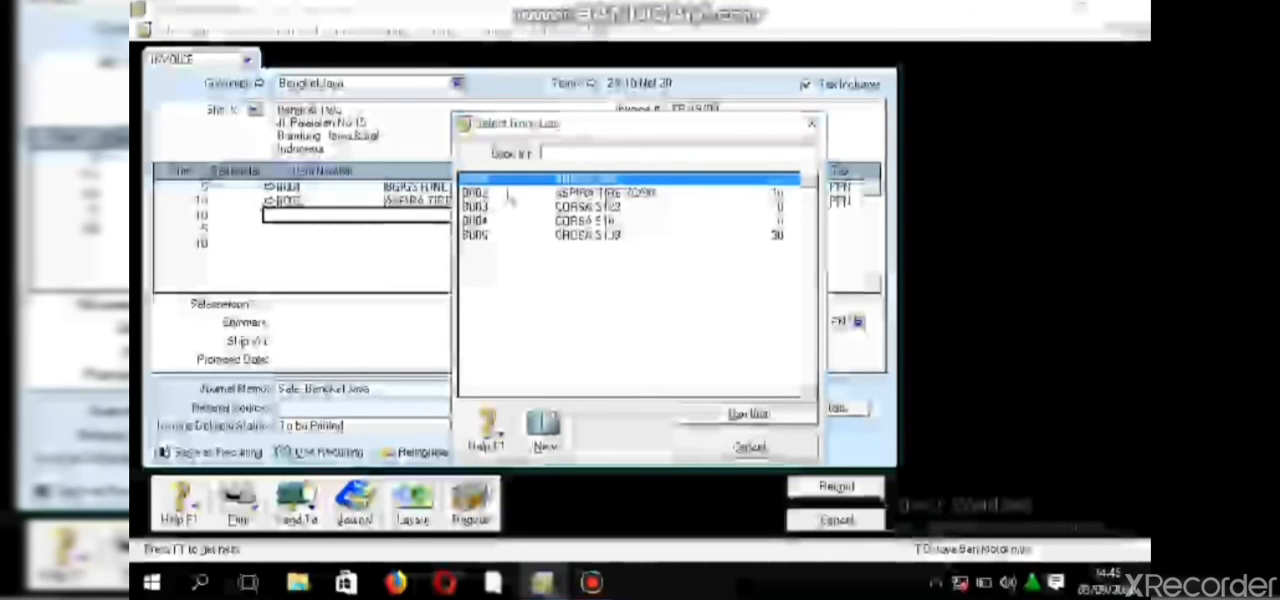
click(508, 207)
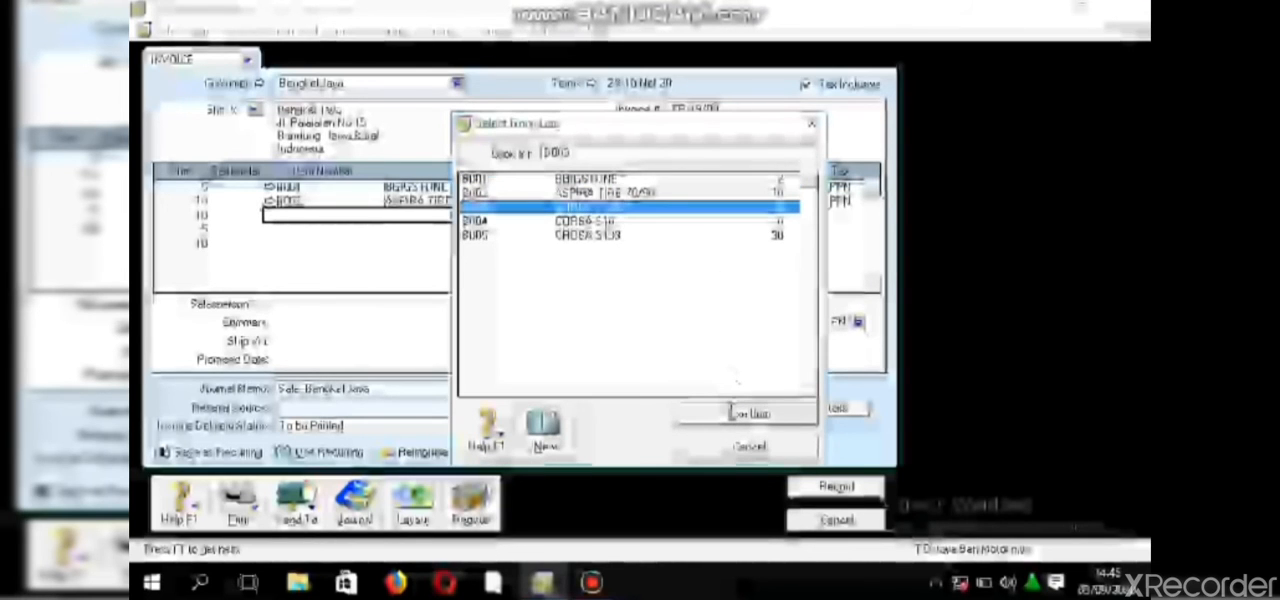
click(735, 413)
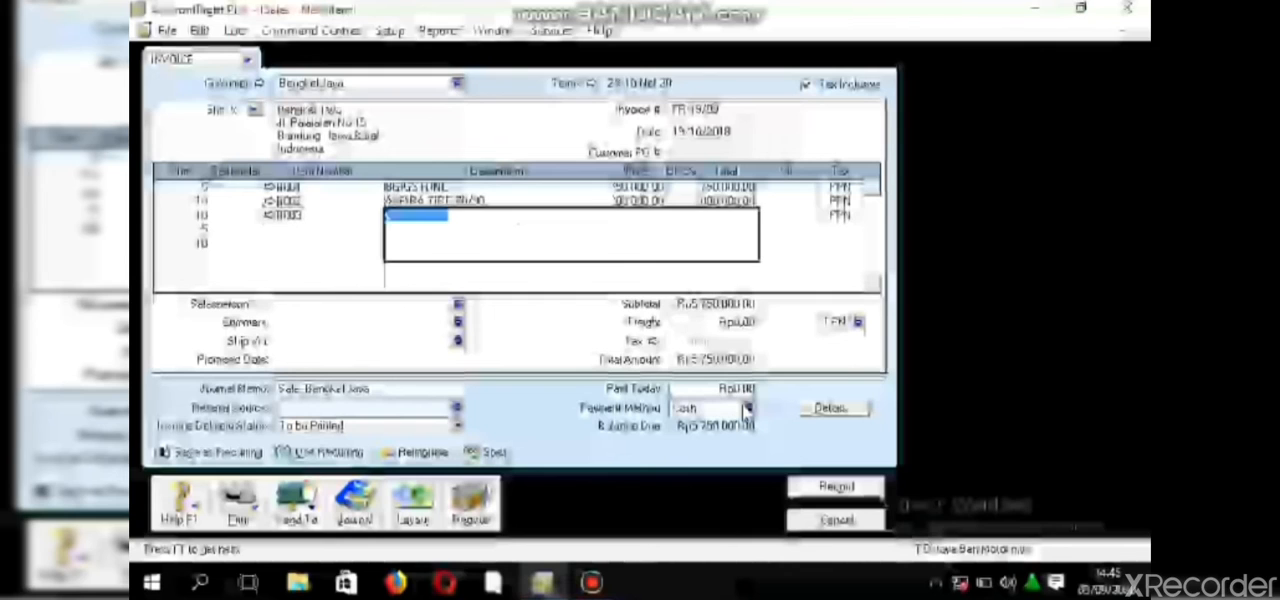
key(Tab)
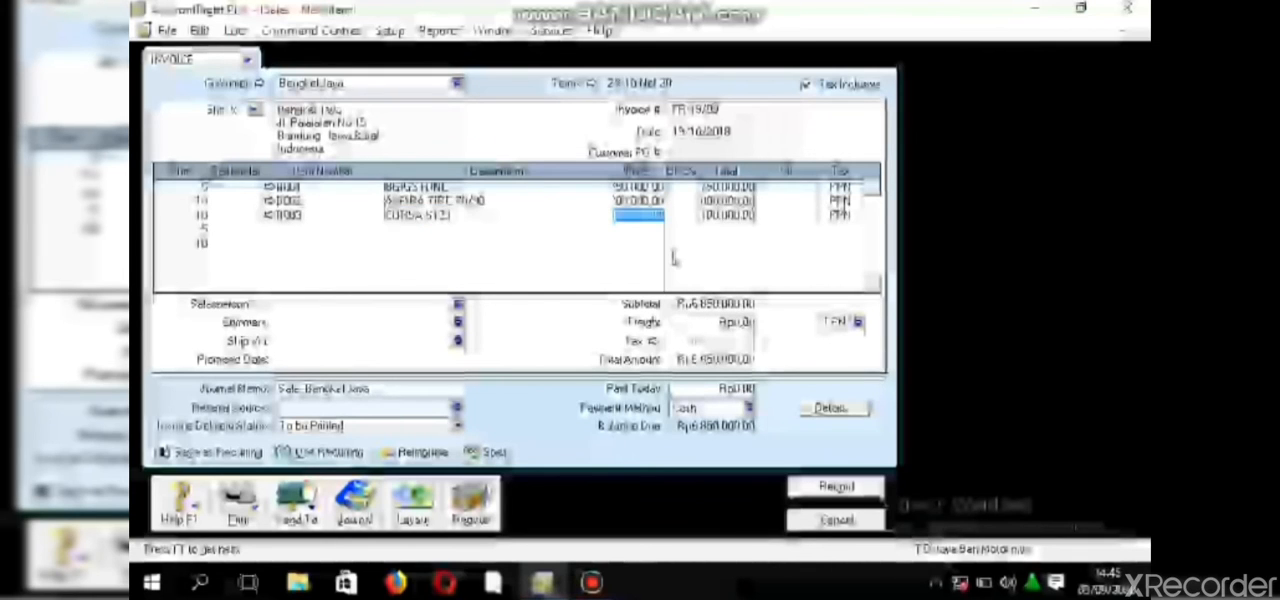
- Set the unit price of item B003 to 150,000
click(656, 215)
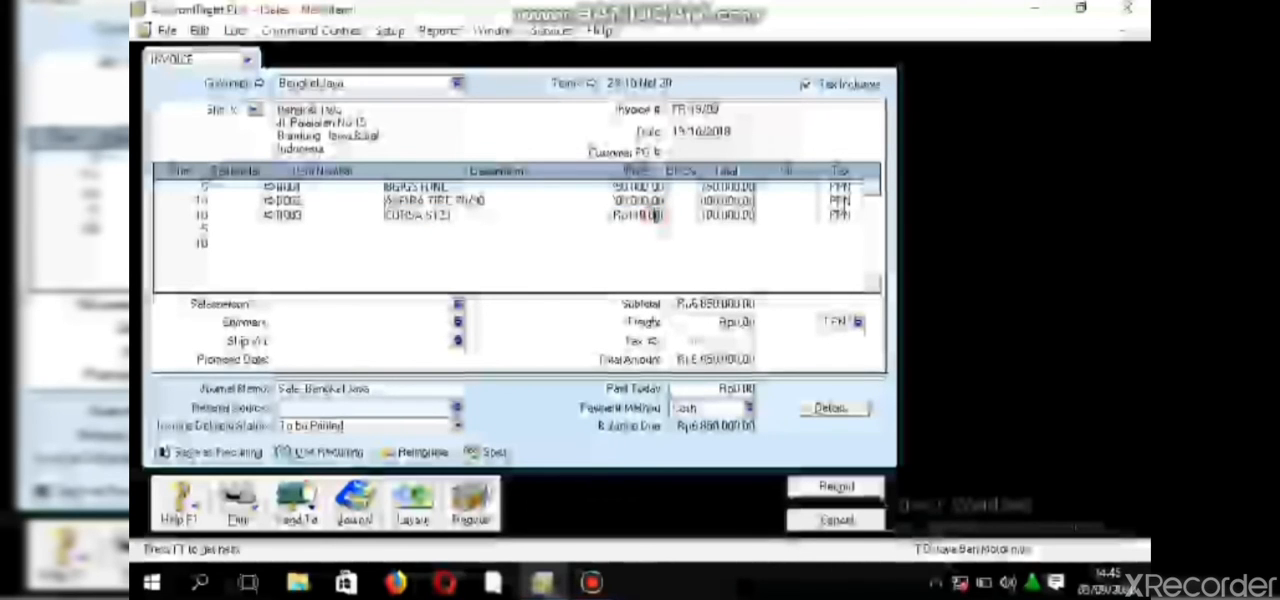
key(BackSpace)
key(BackSpace)
key(BackSpace)
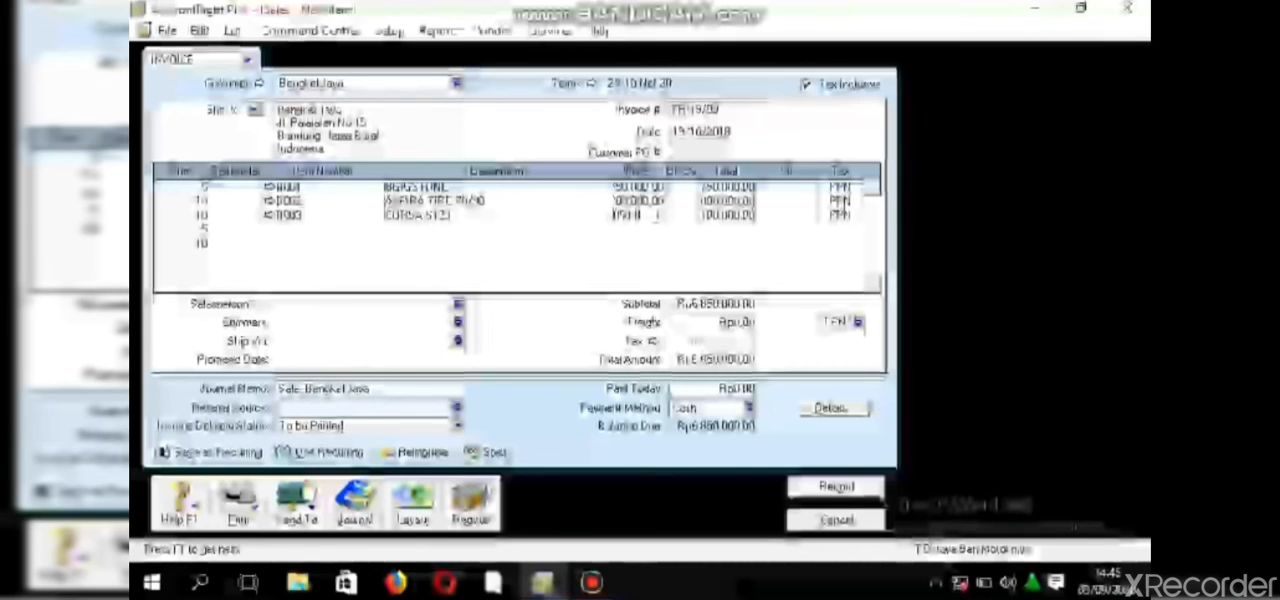
key(BackSpace)
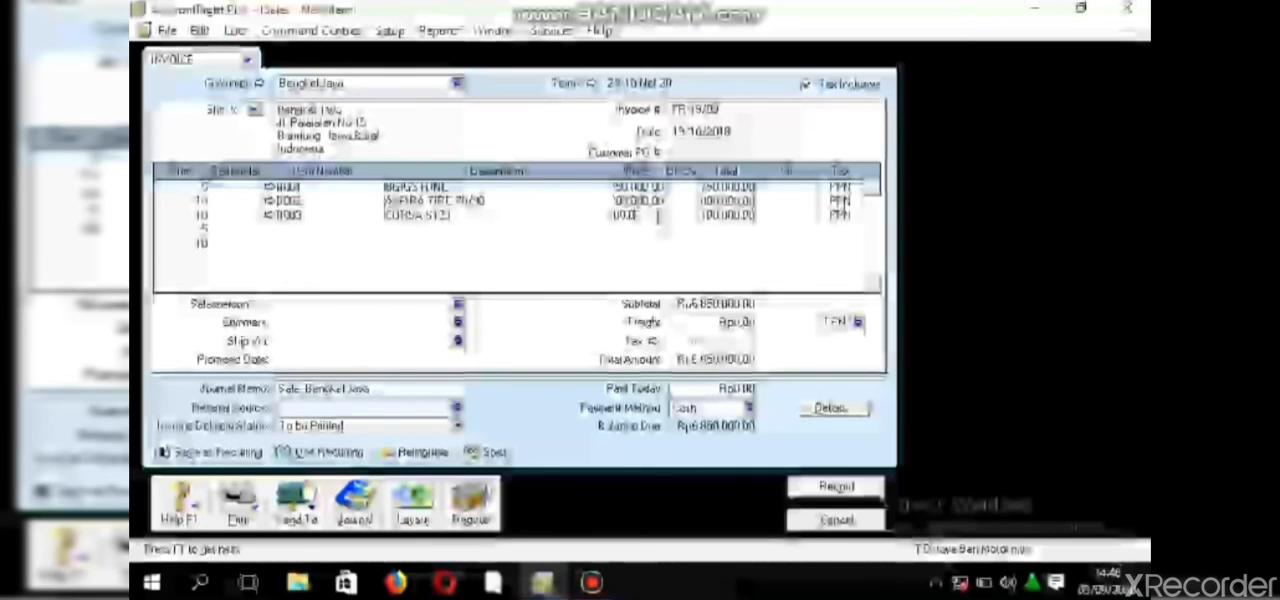
key(BackSpace)
key(BackSpace)
key(BackSpace)
key(BackSpace)
text(1500)
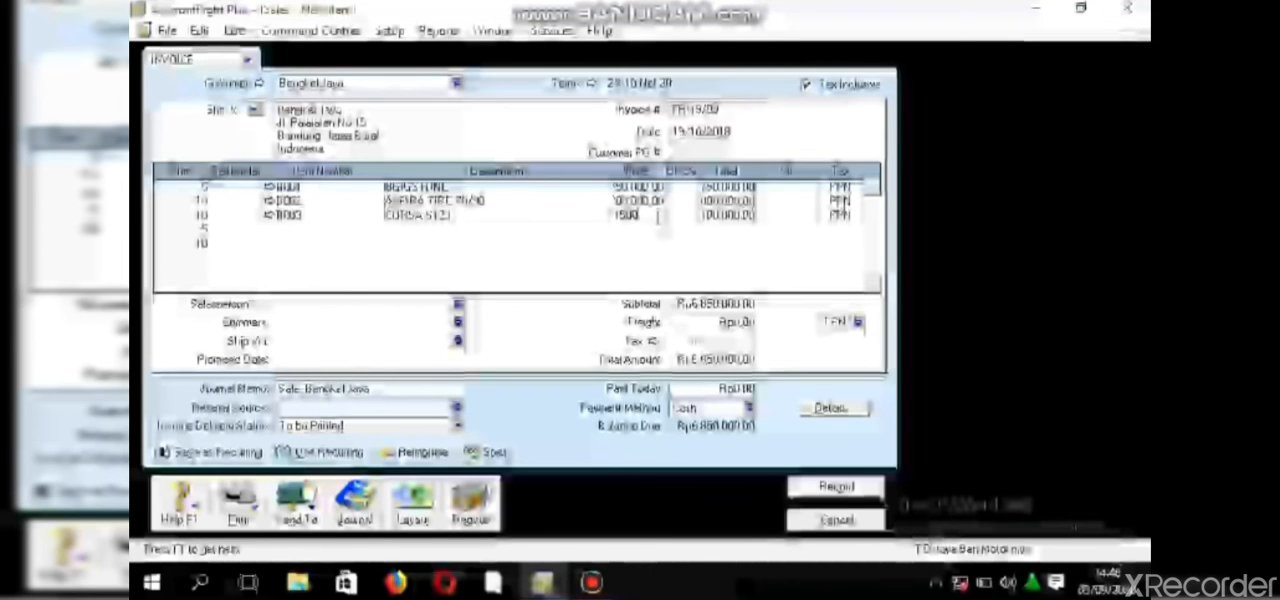
text(0)
click(352, 278)
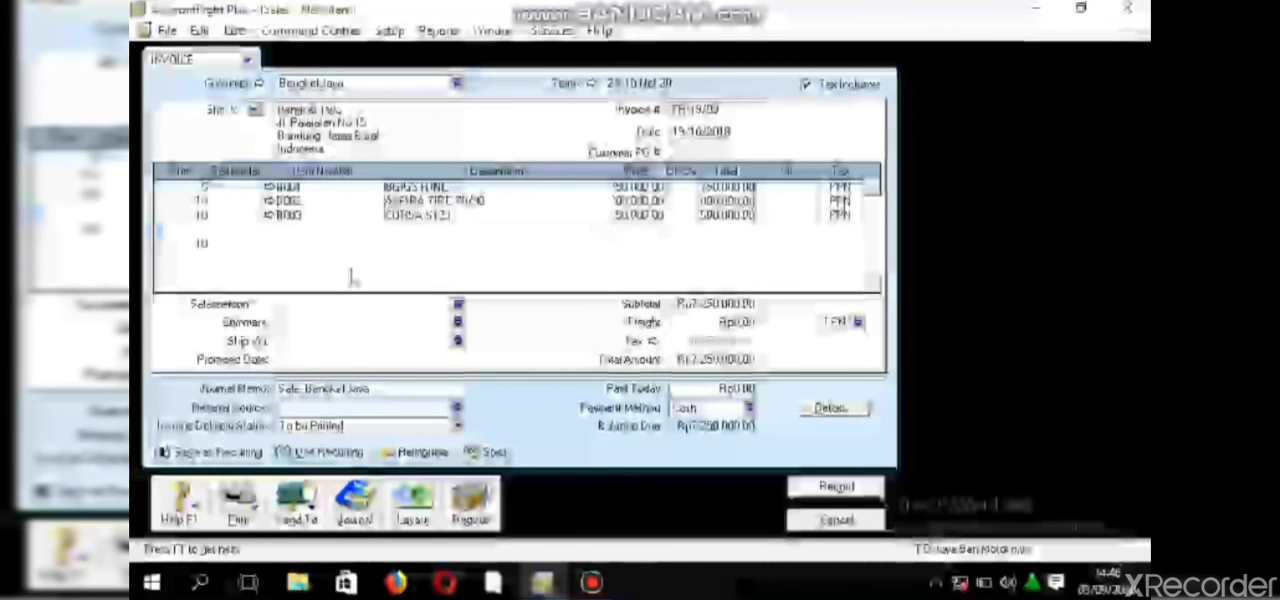
- Enter item B004 from the item list on the fourth invoice line with a quantity of 5
click(319, 233)
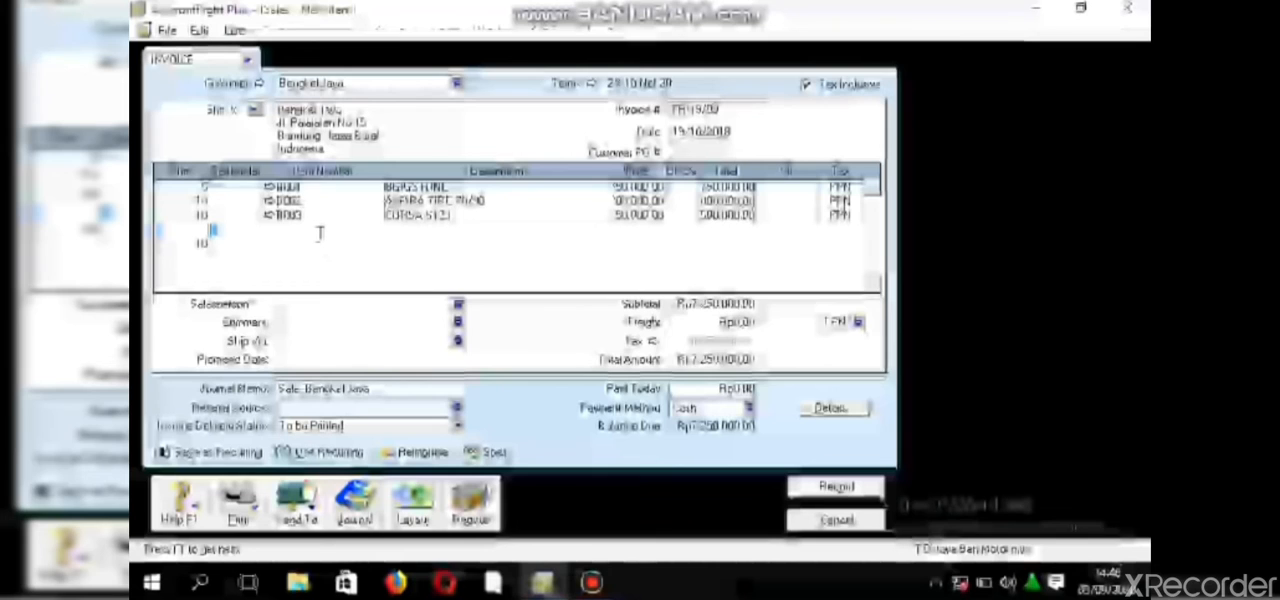
text(5)
key(Tab)
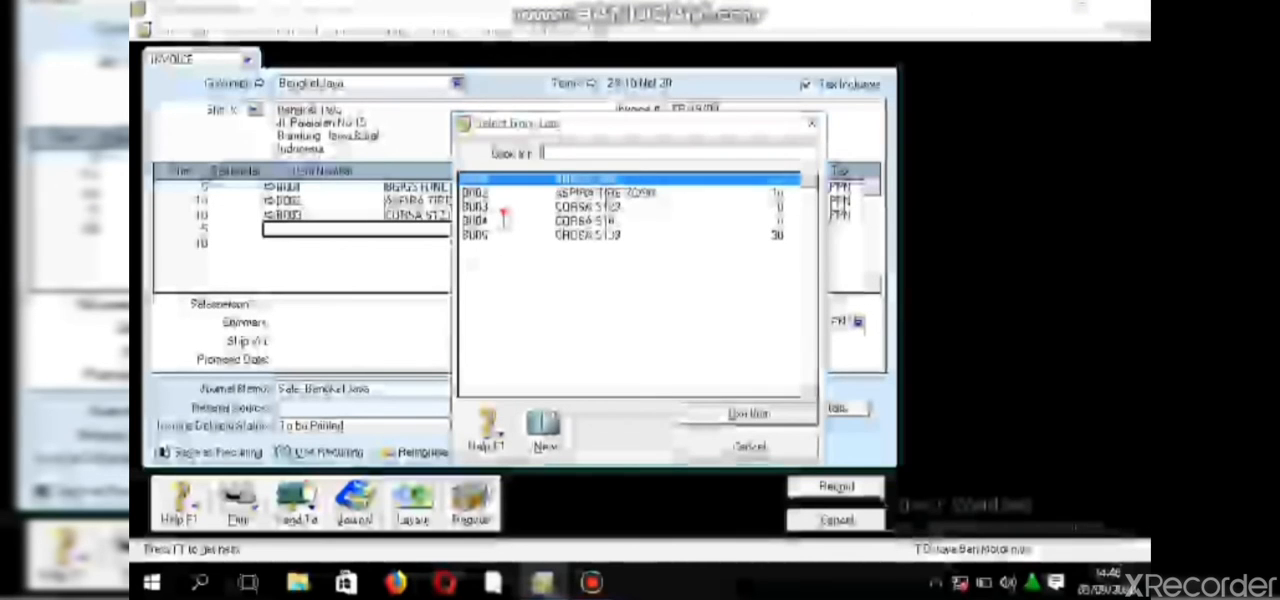
click(502, 210)
click(514, 222)
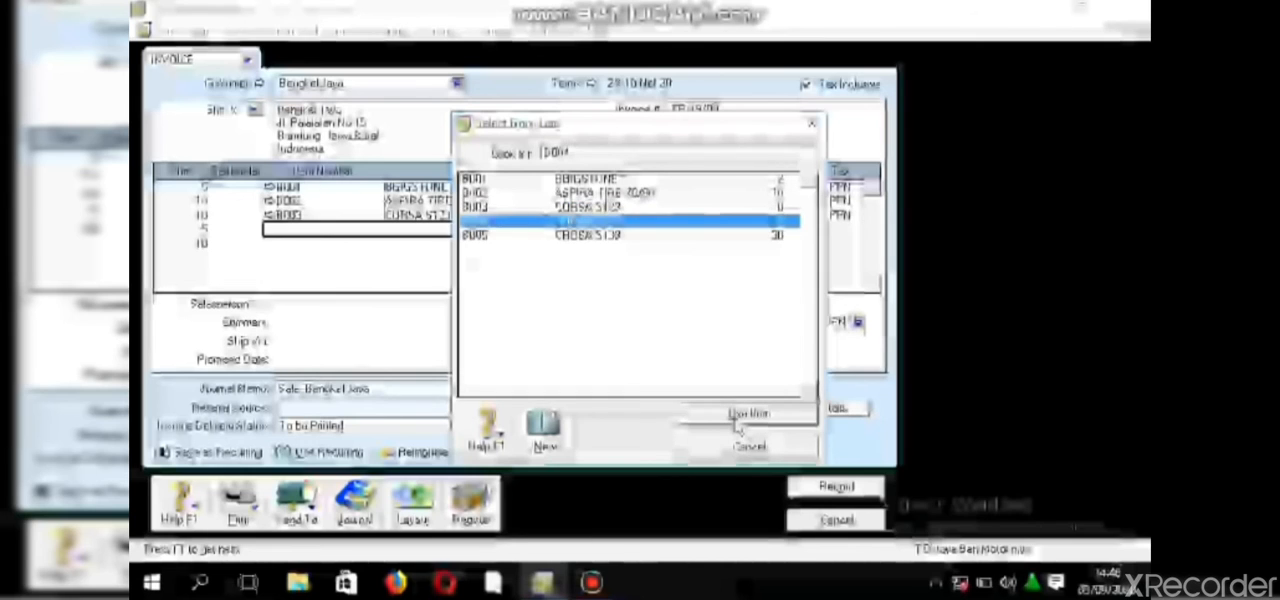
click(737, 423)
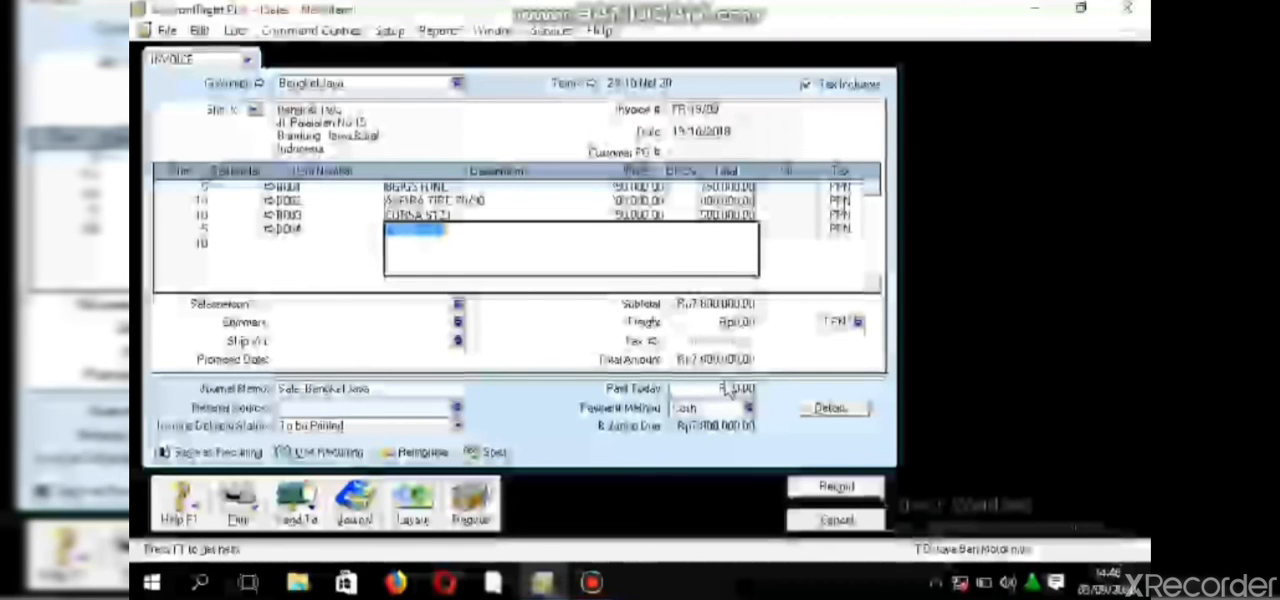
key(Tab)
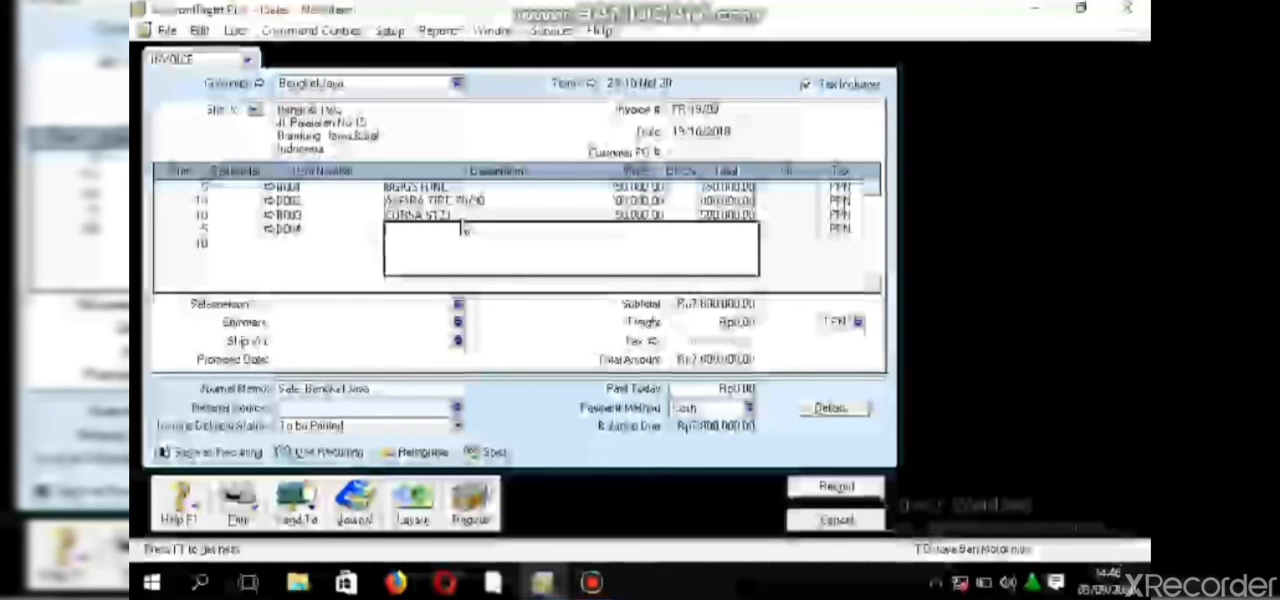
- Retype the description of item B004 on the fourth invoice line as CORSA S12
text(CORS)
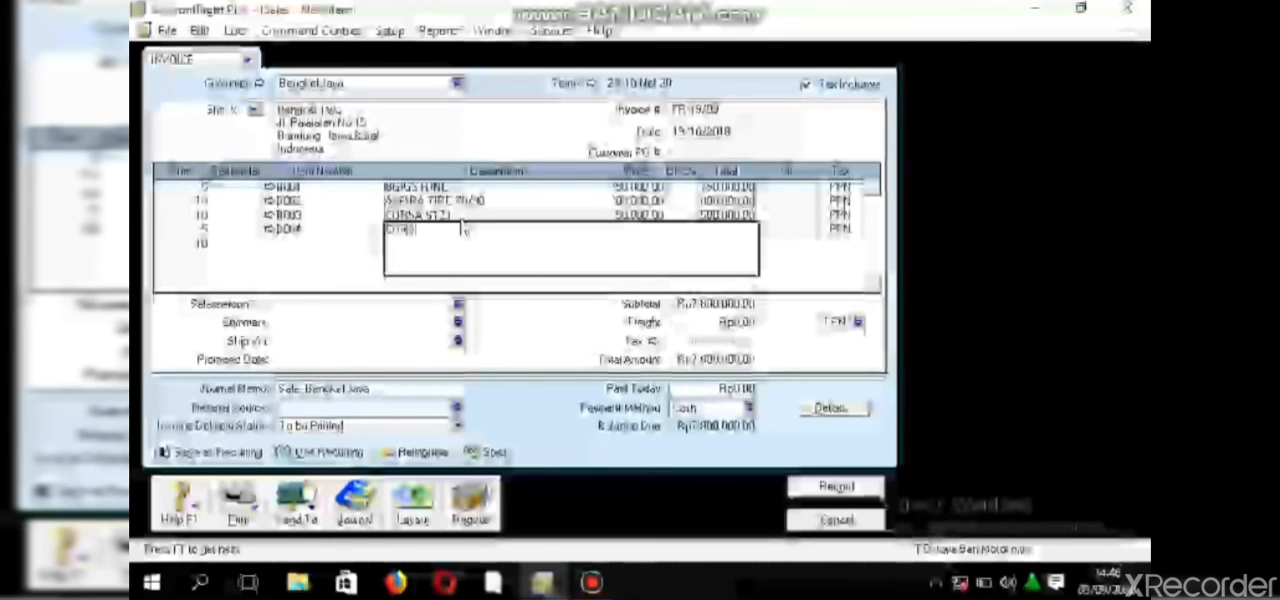
text(A 3000)
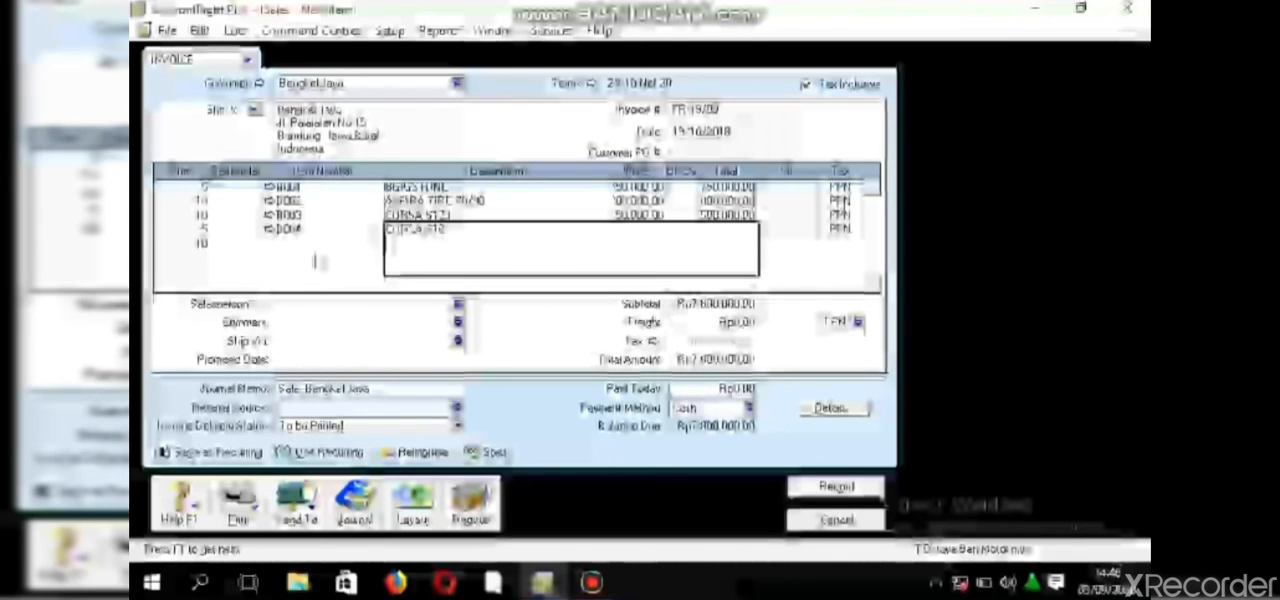
- Set the unit price of item B004 to 100,000
click(648, 231)
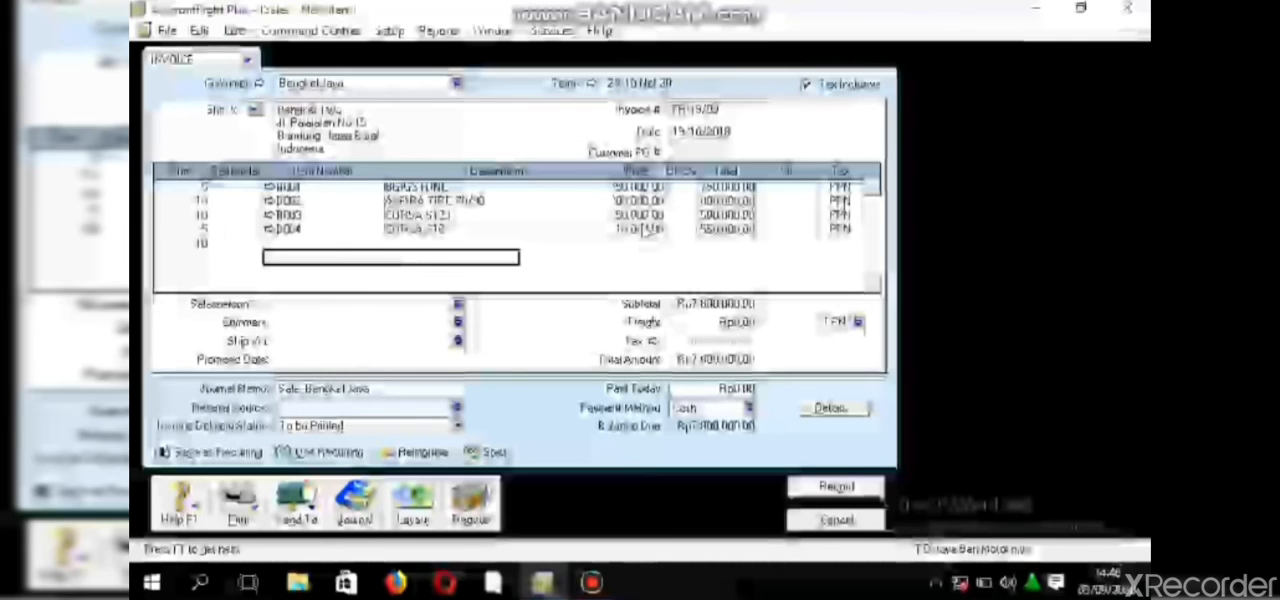
click(650, 229)
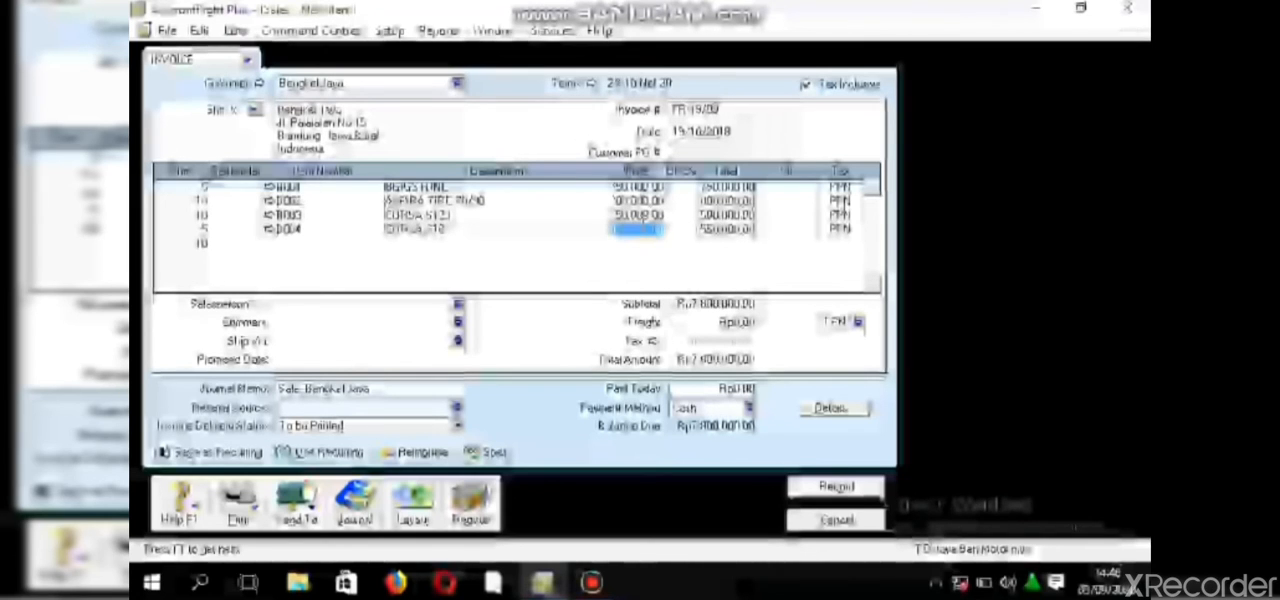
text(100000)
key(Tab)
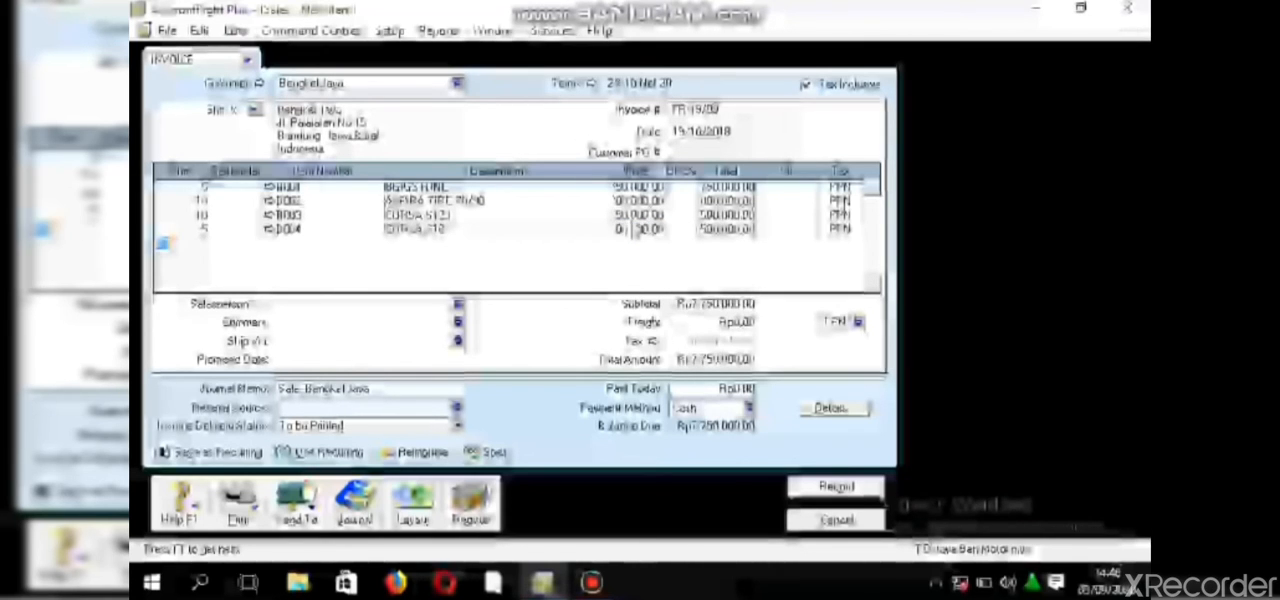
- Add item B005 from the item list to the fifth invoice line, keeping its default description
click(299, 243)
key(Tab)
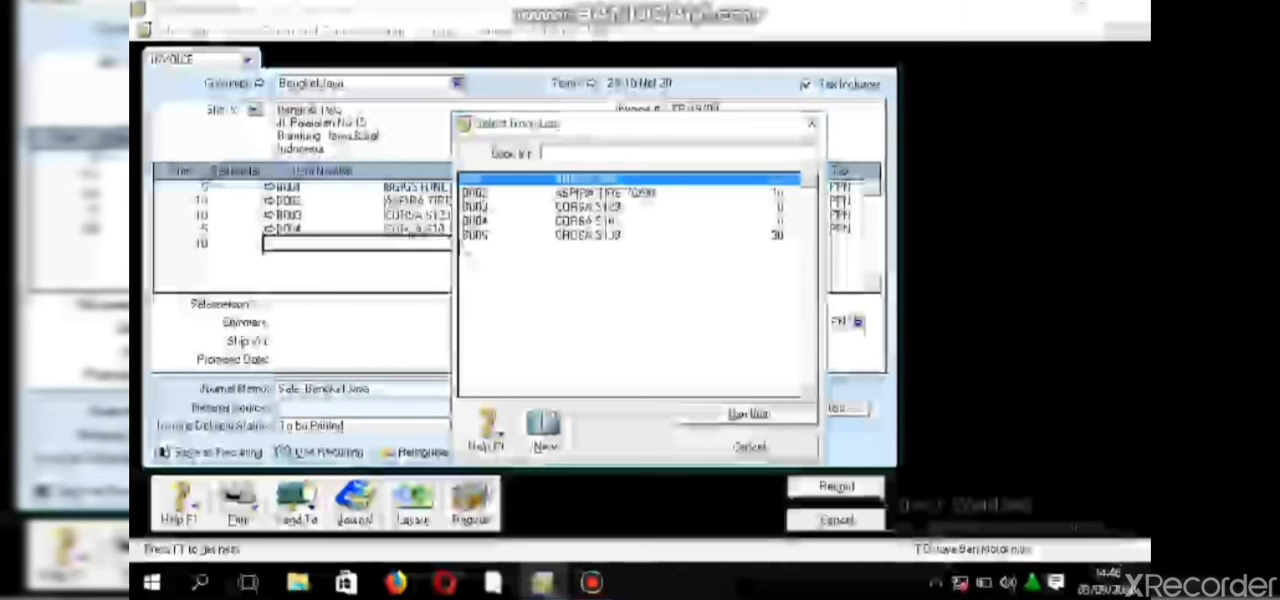
click(483, 236)
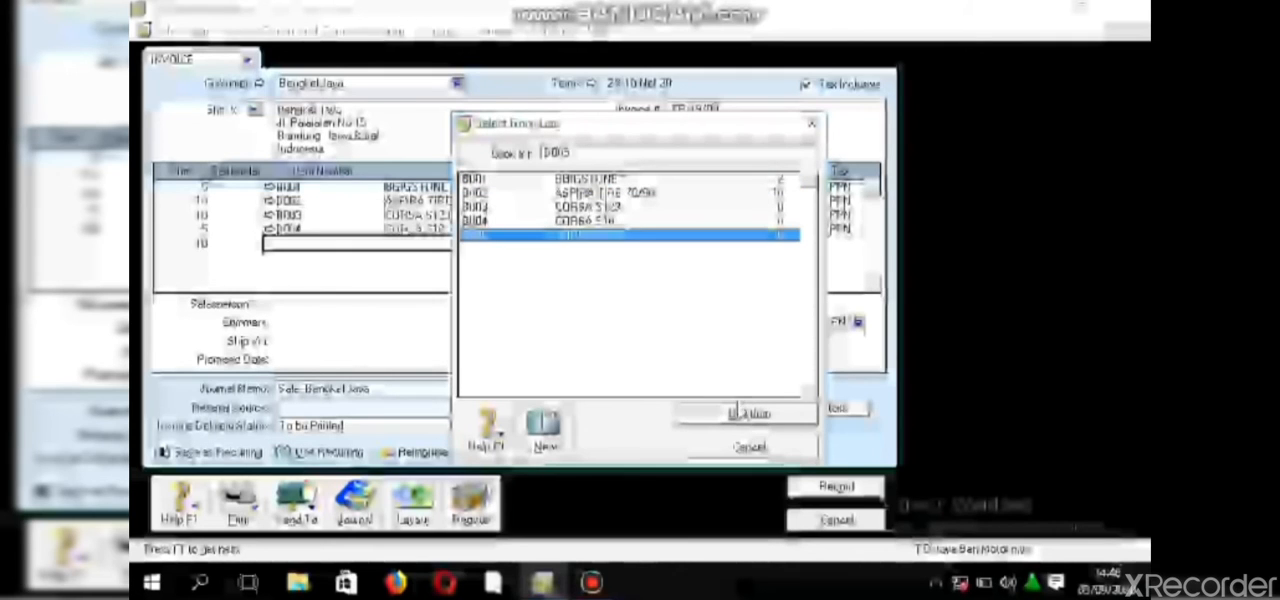
click(740, 412)
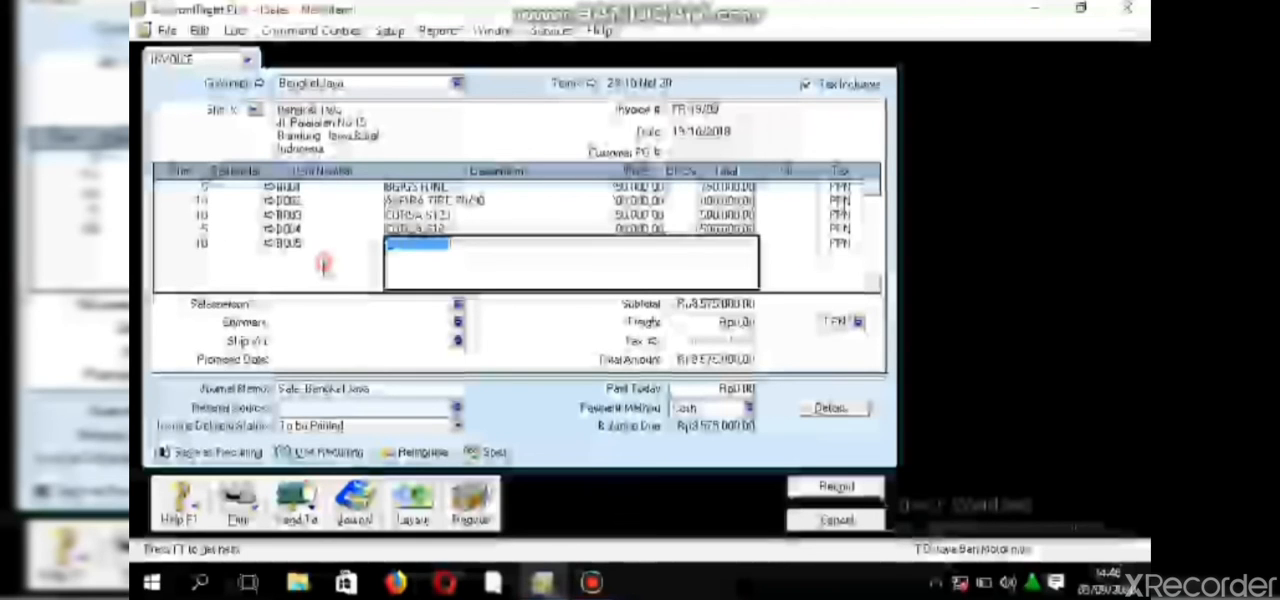
key(Return)
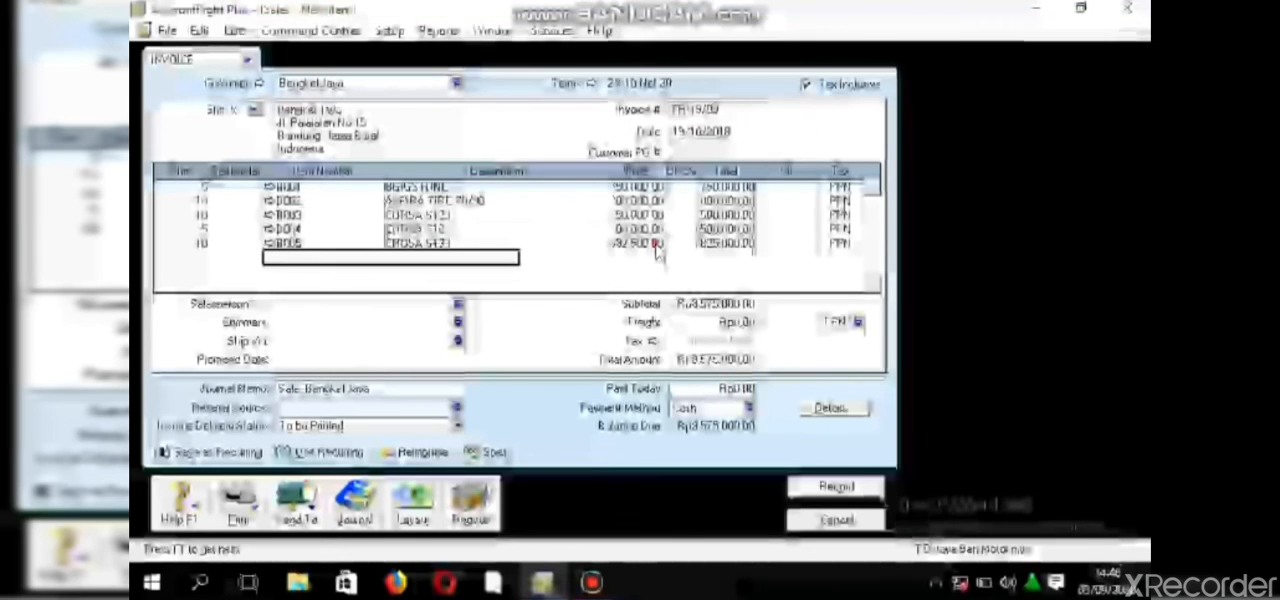
- Set the unit price of item B005 to 75,000
click(655, 245)
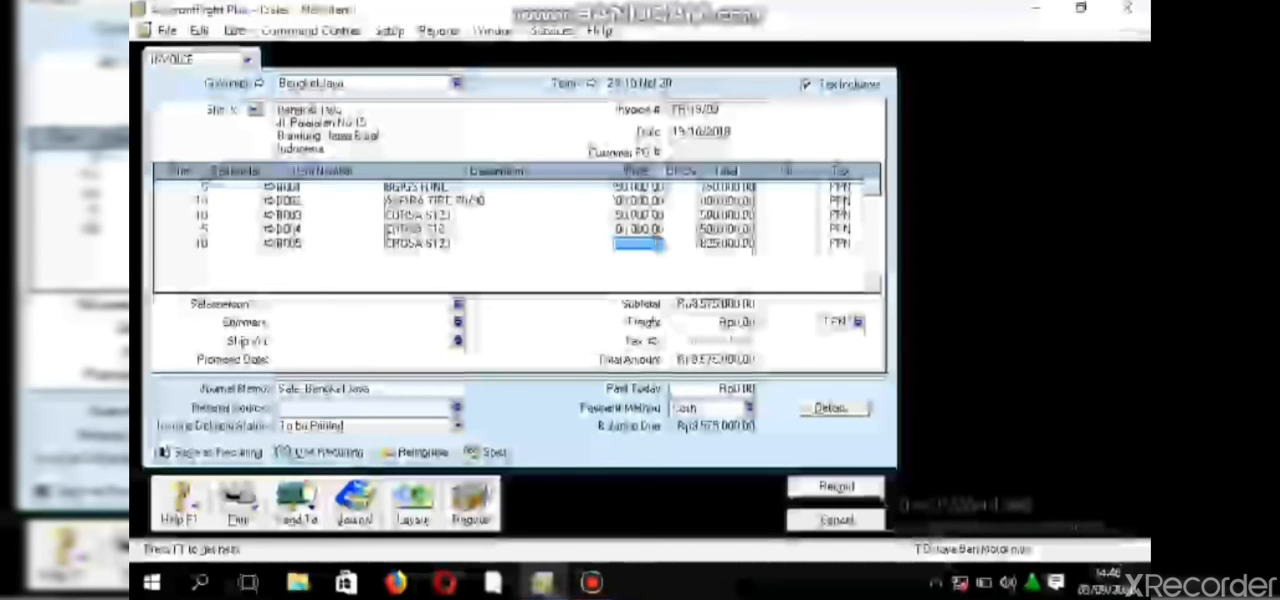
text(75000)
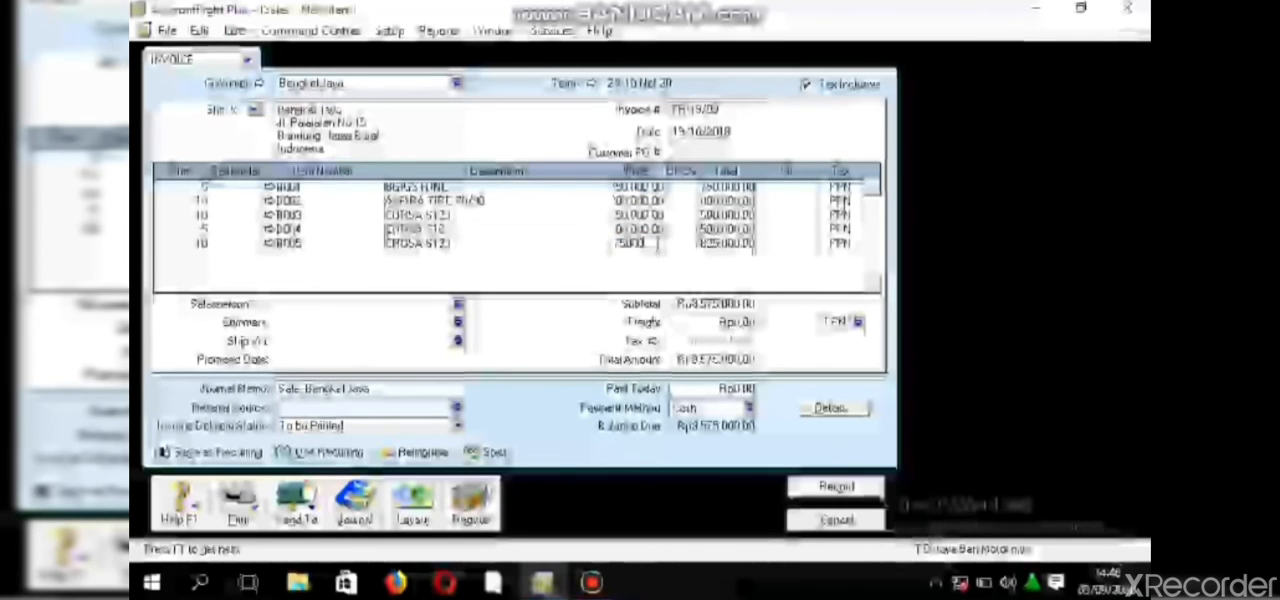
key(Return)
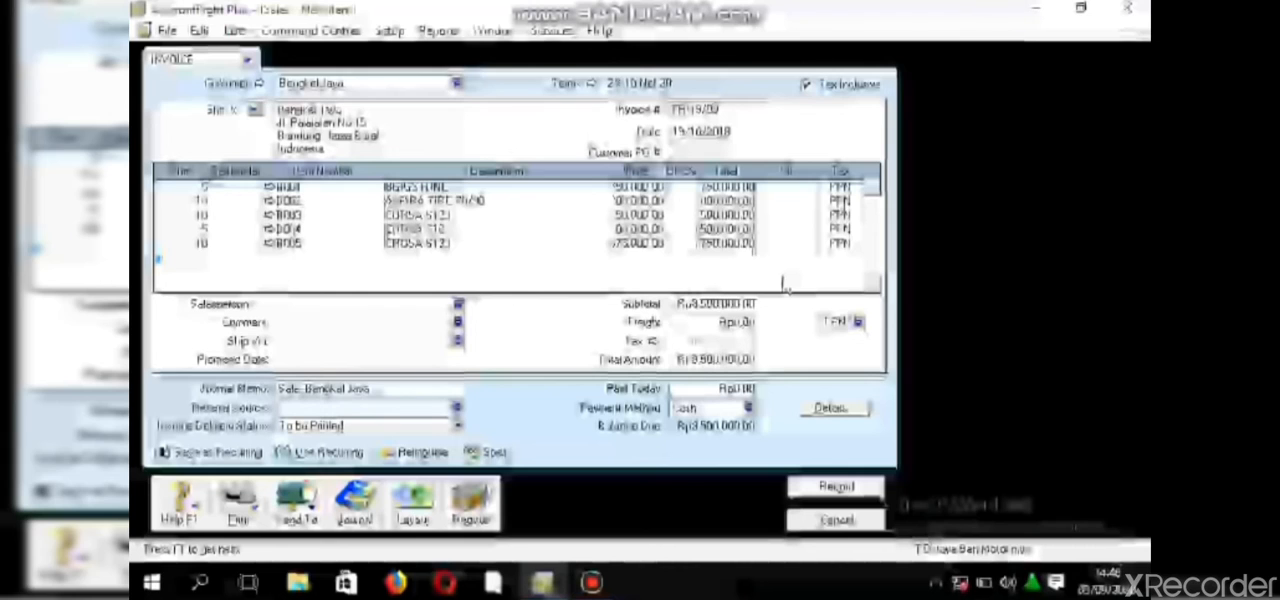
- Set the freight tax code to N-T and enter a freight charge of 50,000 on the invoice
click(859, 322)
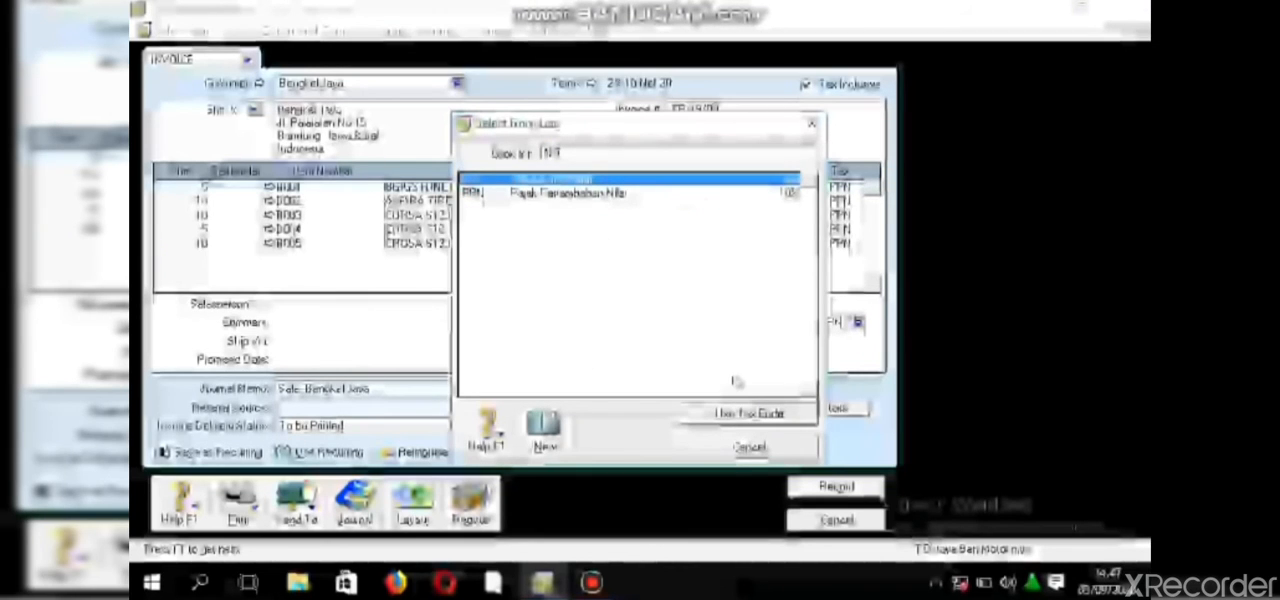
click(751, 443)
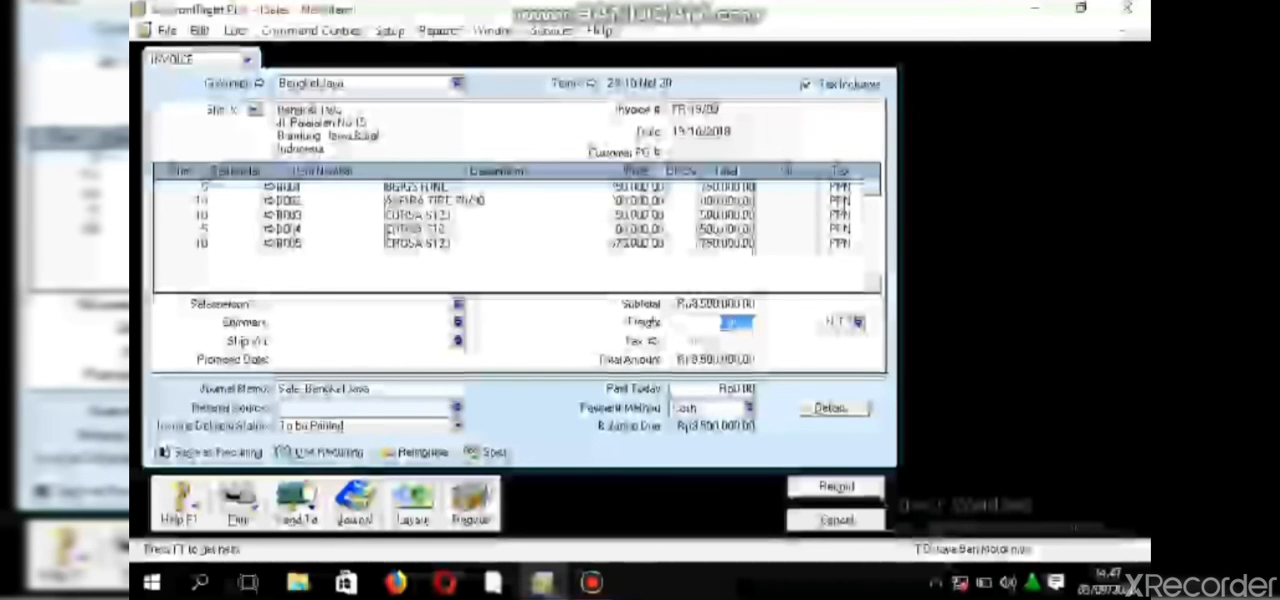
text(50000)
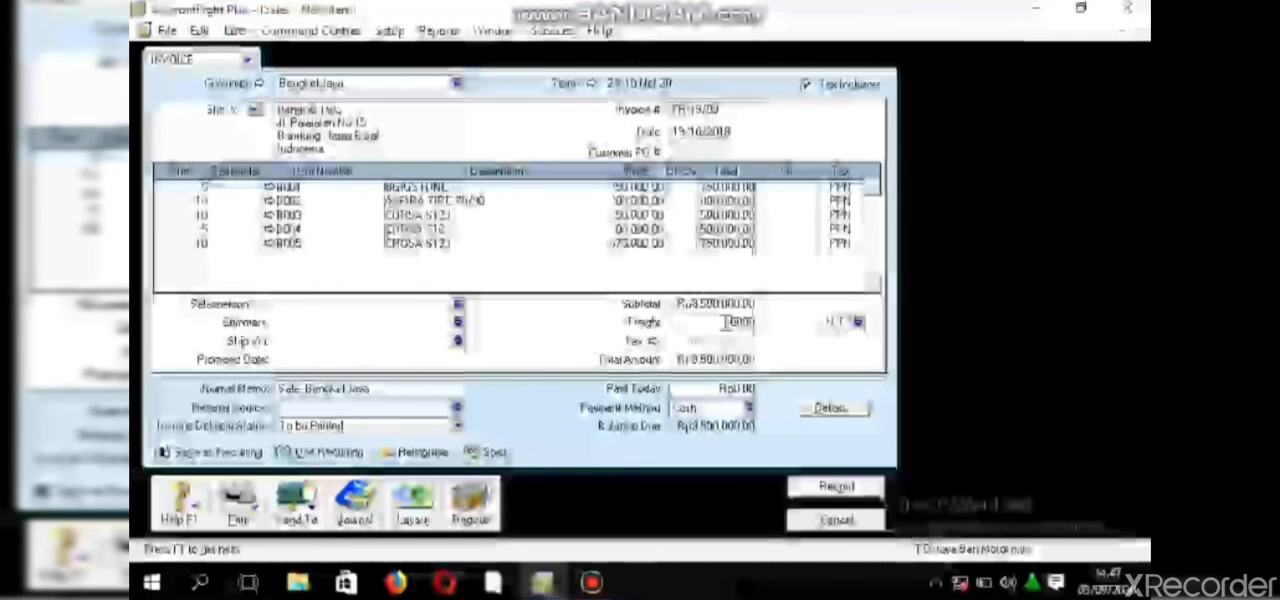
- Record the Bengkel Jaya invoice and start a new sales invoice for customer Pelanggan Tunai
key(Tab)
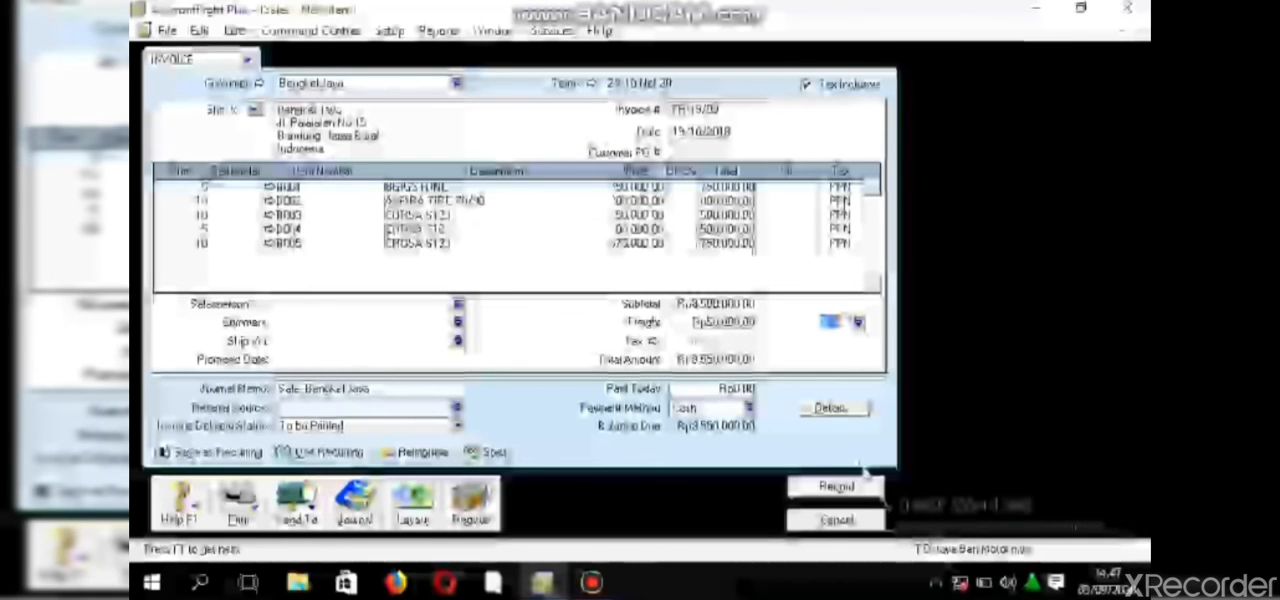
click(840, 487)
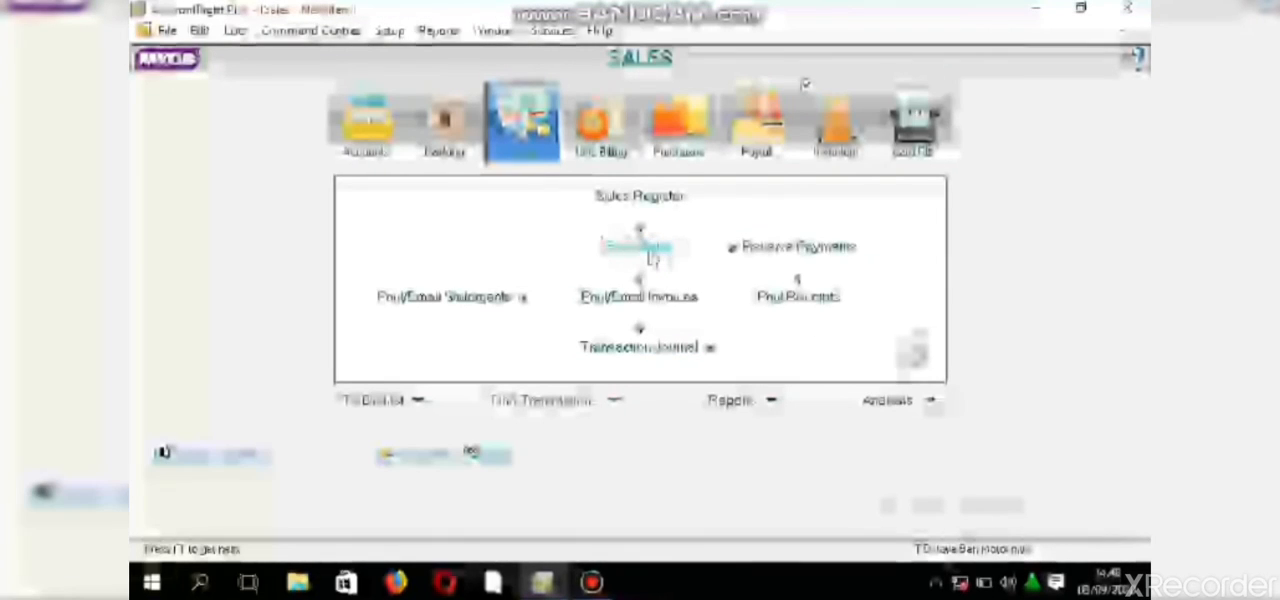
click(652, 258)
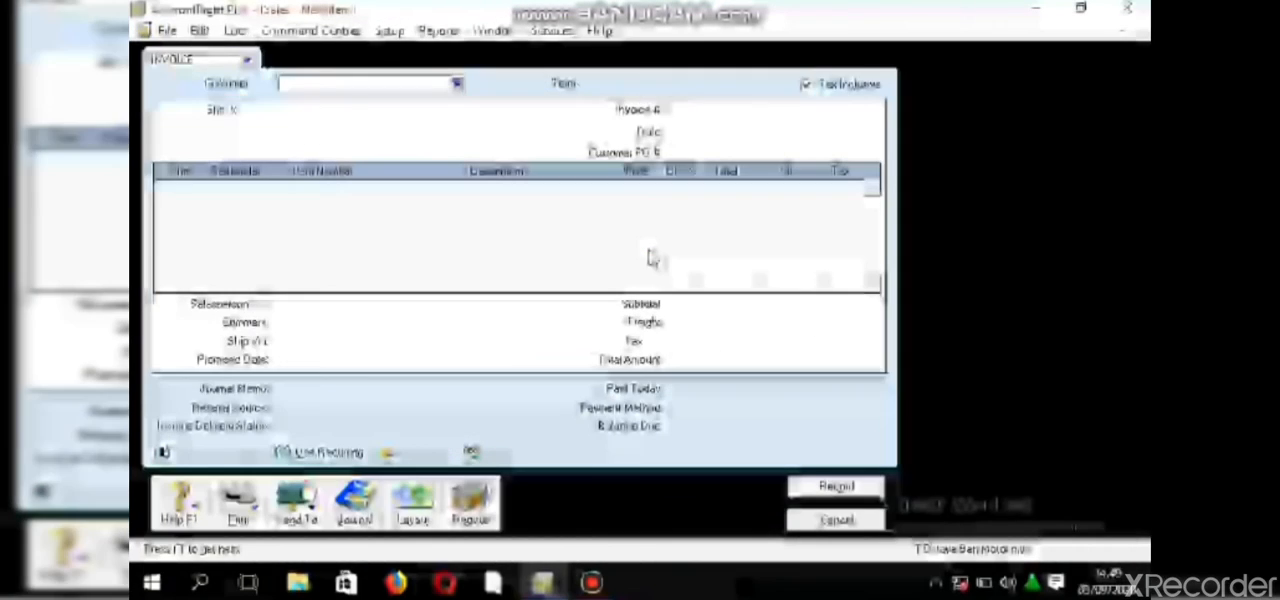
click(457, 85)
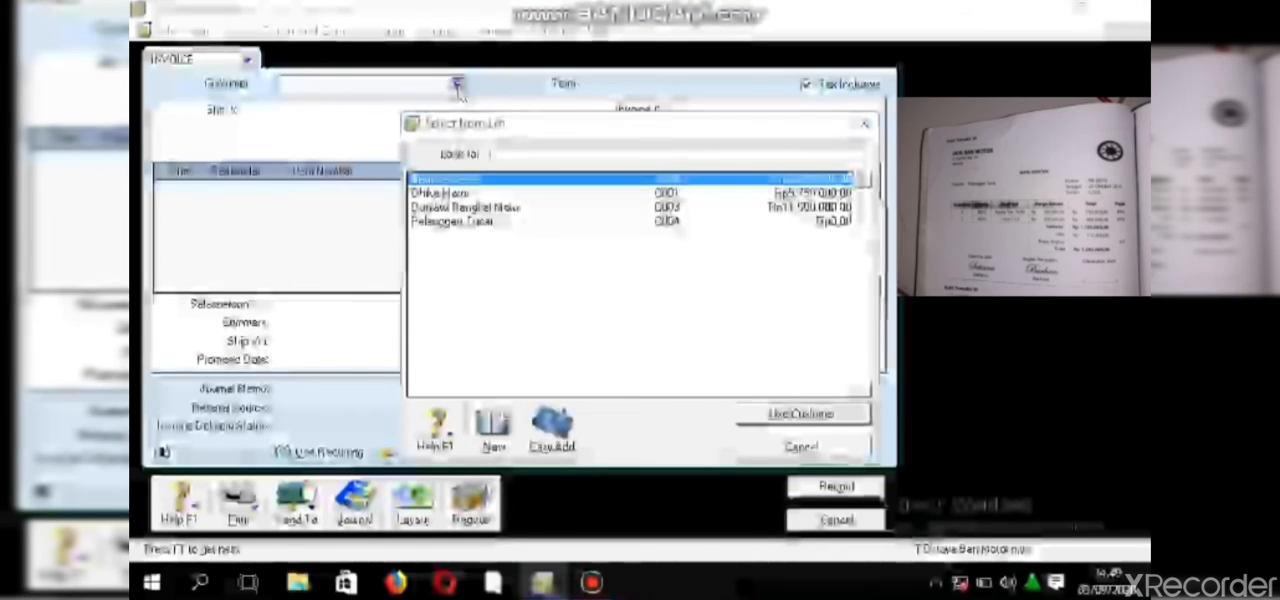
click(510, 222)
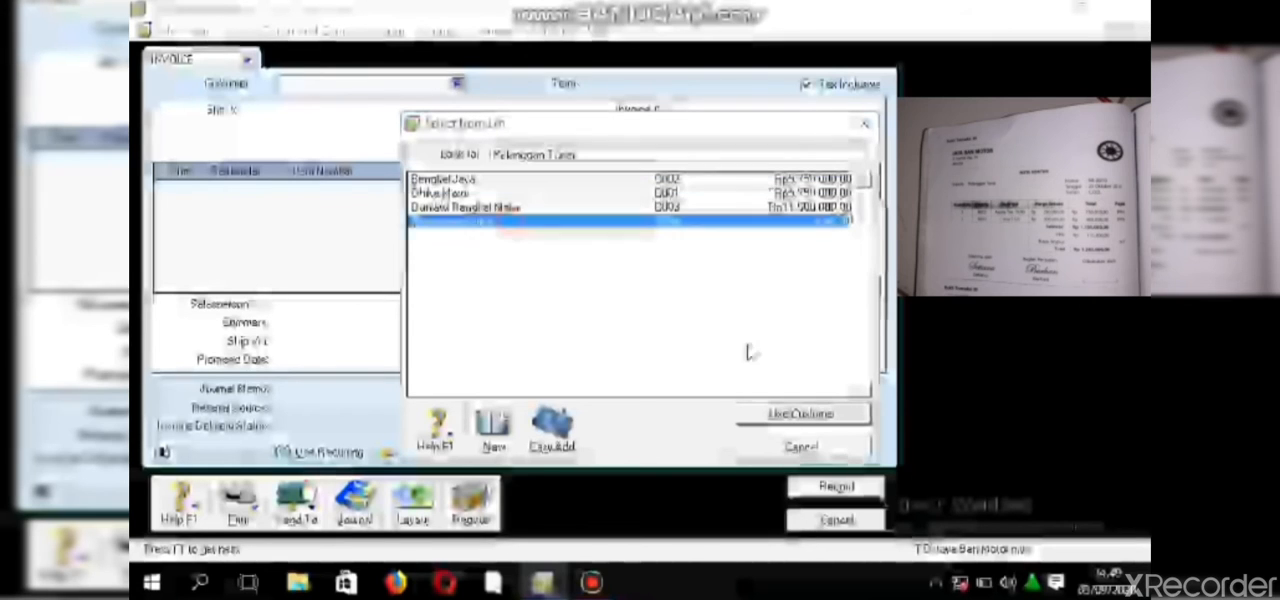
click(822, 420)
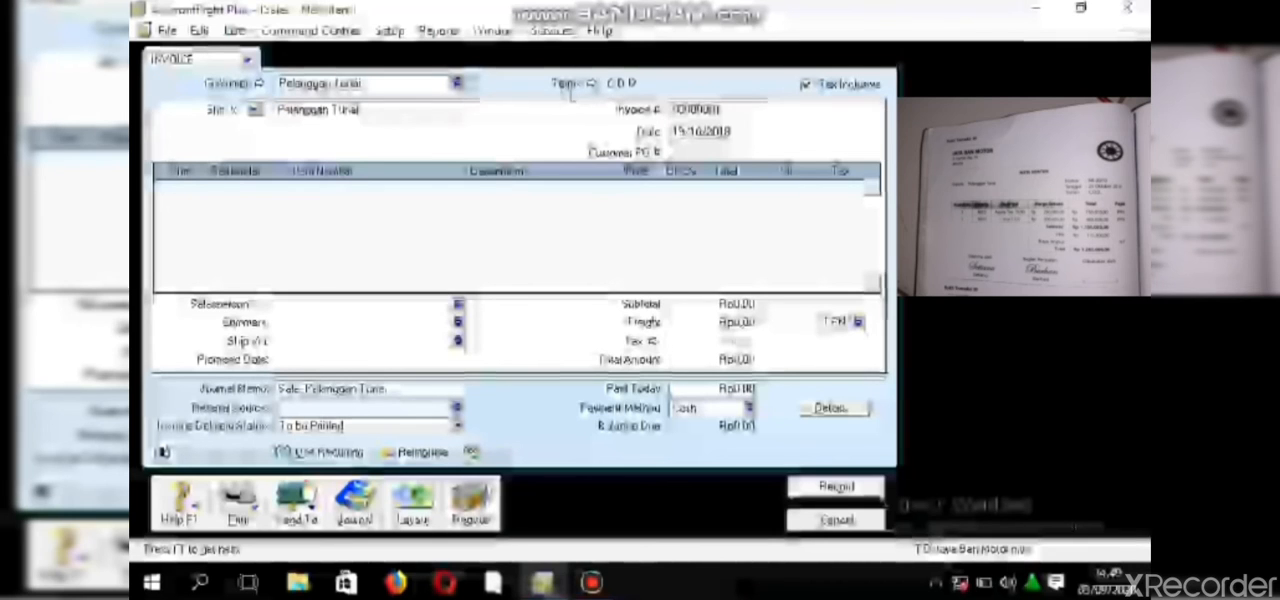
- Check the credit terms of the Pelanggan Tunai invoice, keep C.O.D., and enter the invoice number from the source document
click(590, 86)
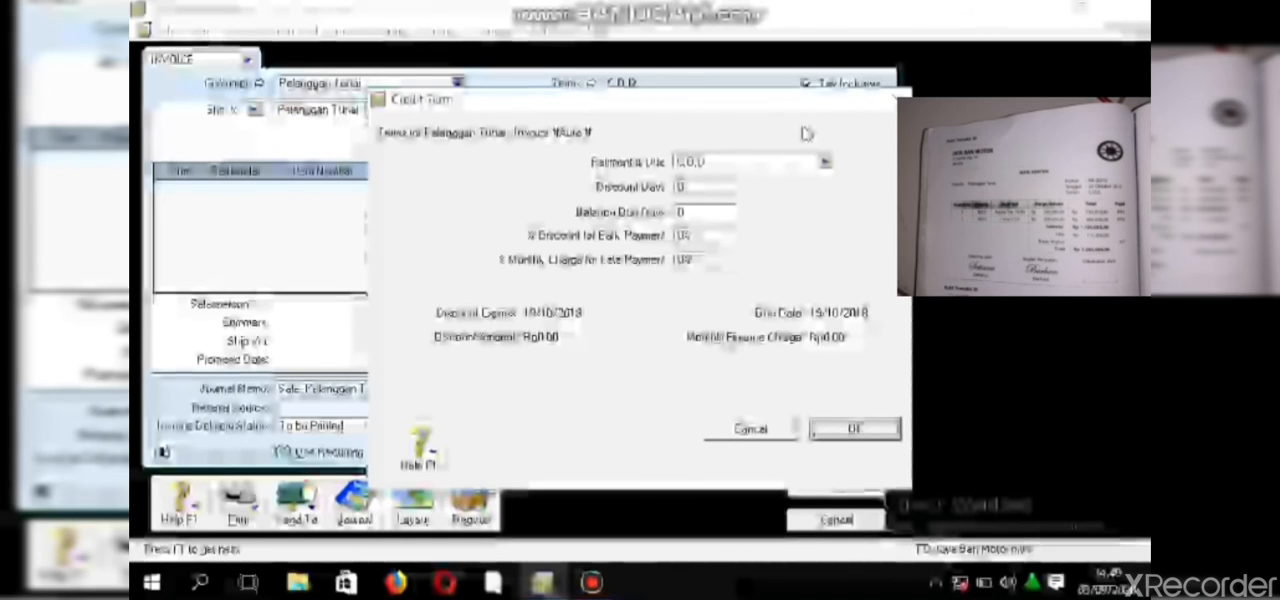
double_click(721, 110)
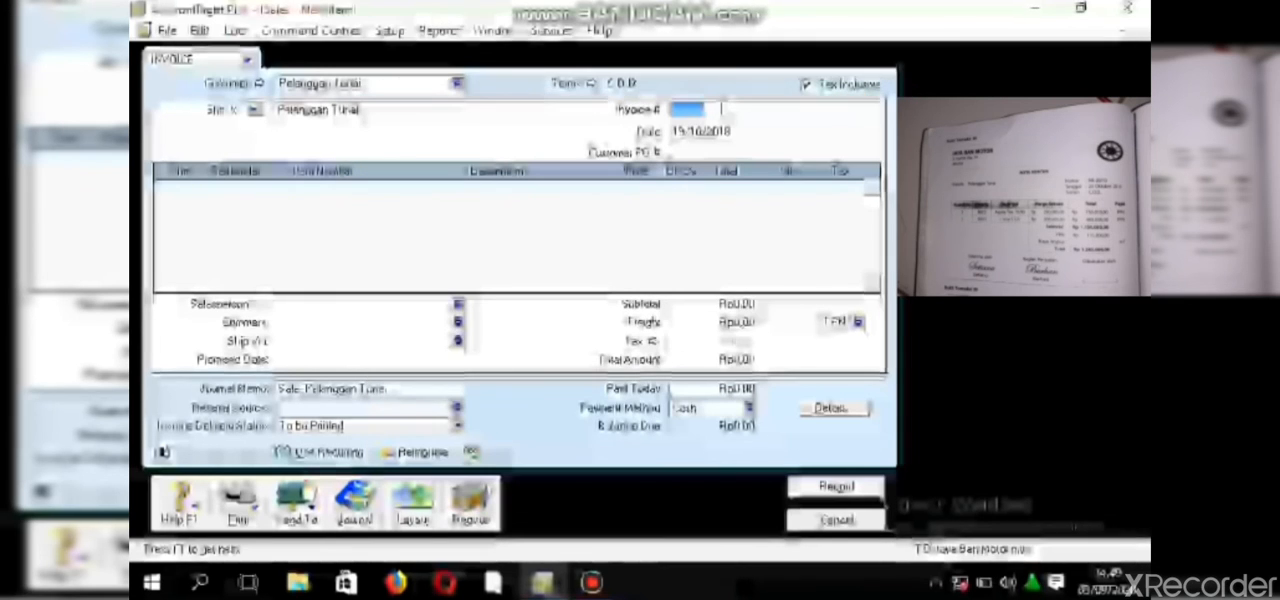
key(BackSpace)
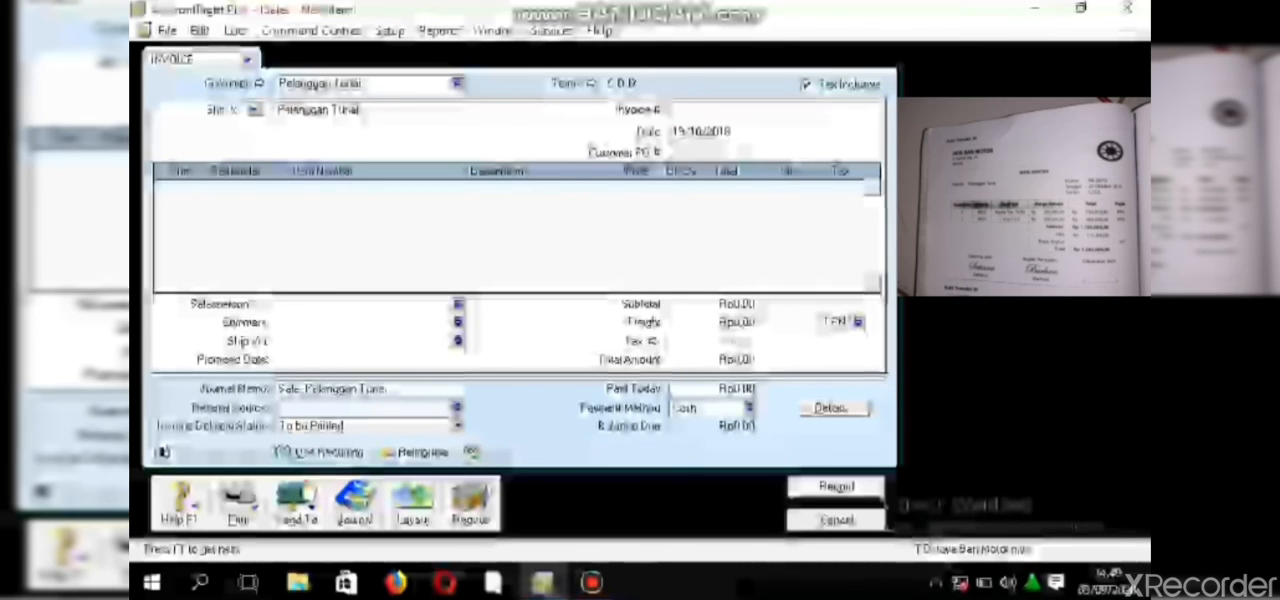
text(MK-)
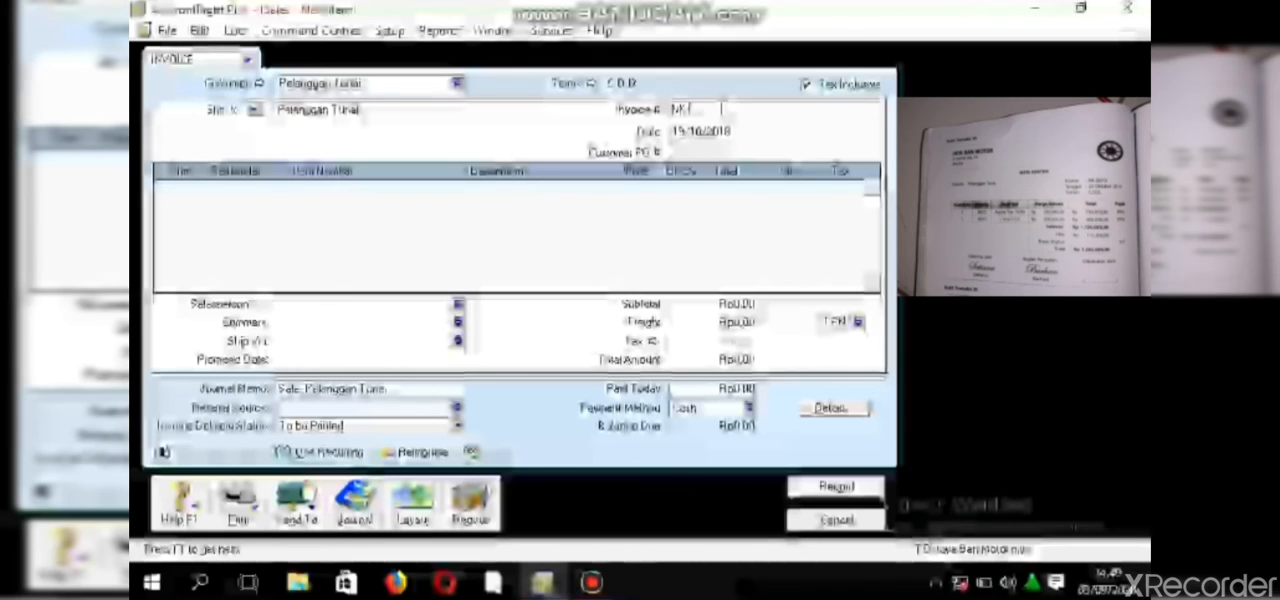
text(07)
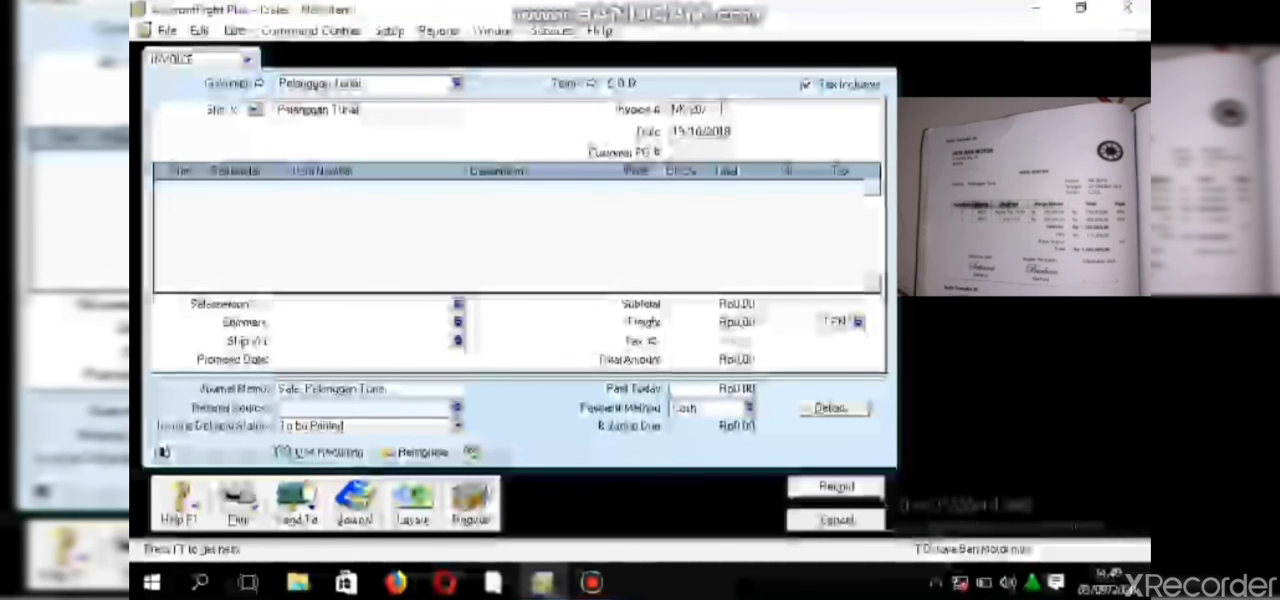
text(/TH)
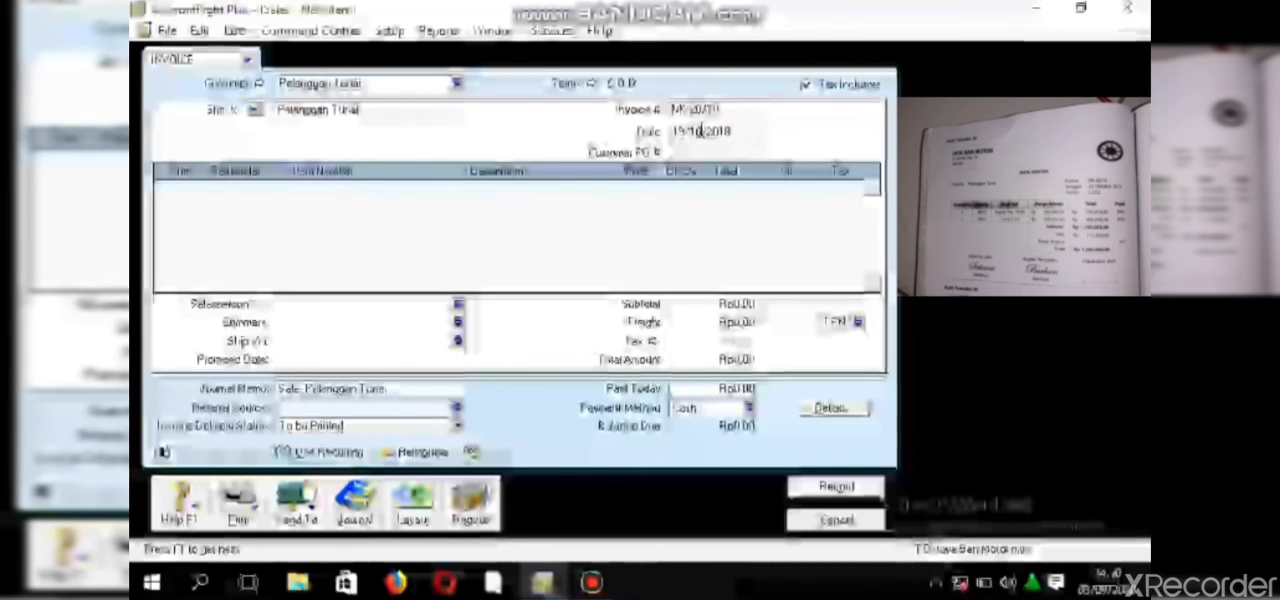
- Set the invoice date to 20/10/2018
click(695, 132)
click(681, 131)
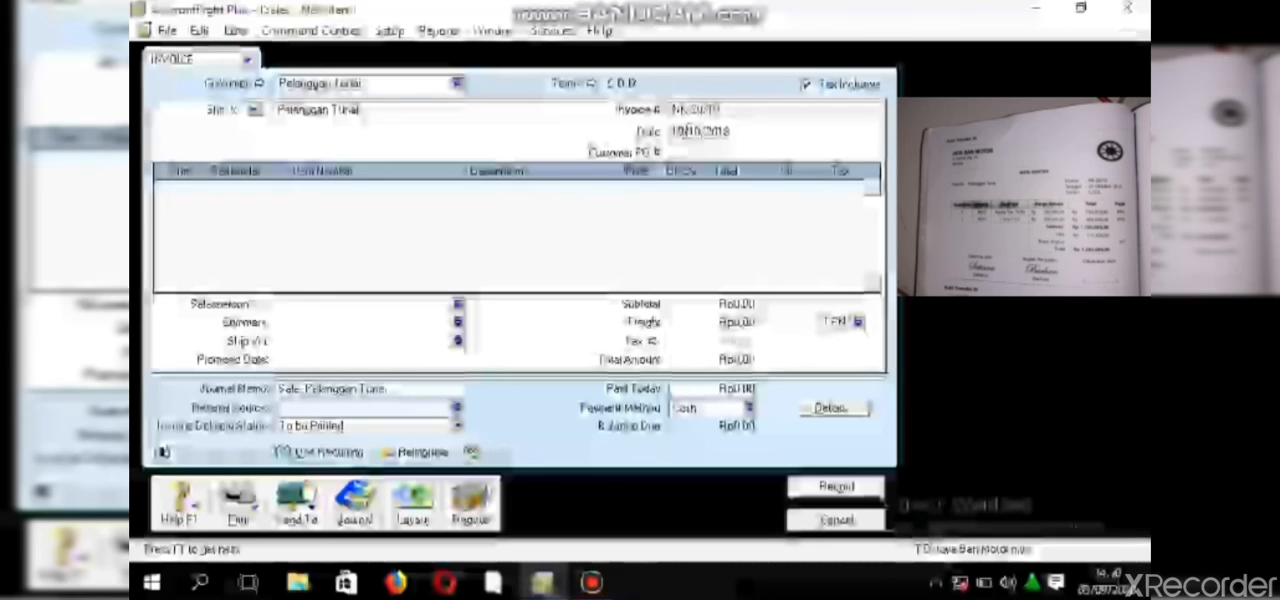
key(BackSpace)
key(BackSpace)
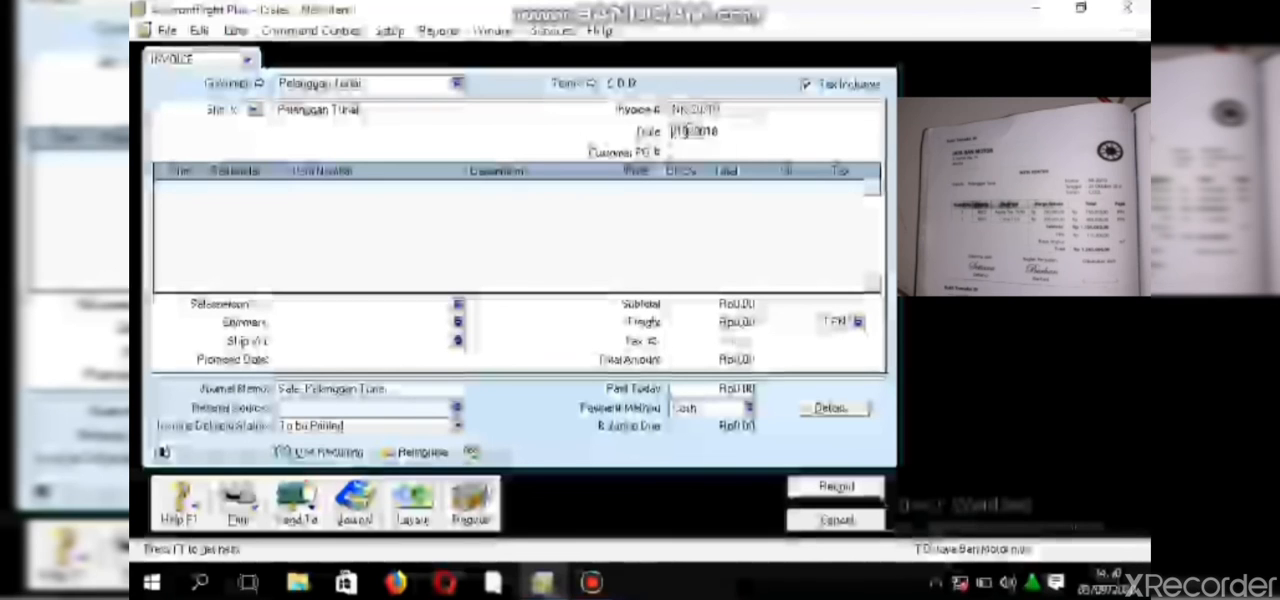
text(20)
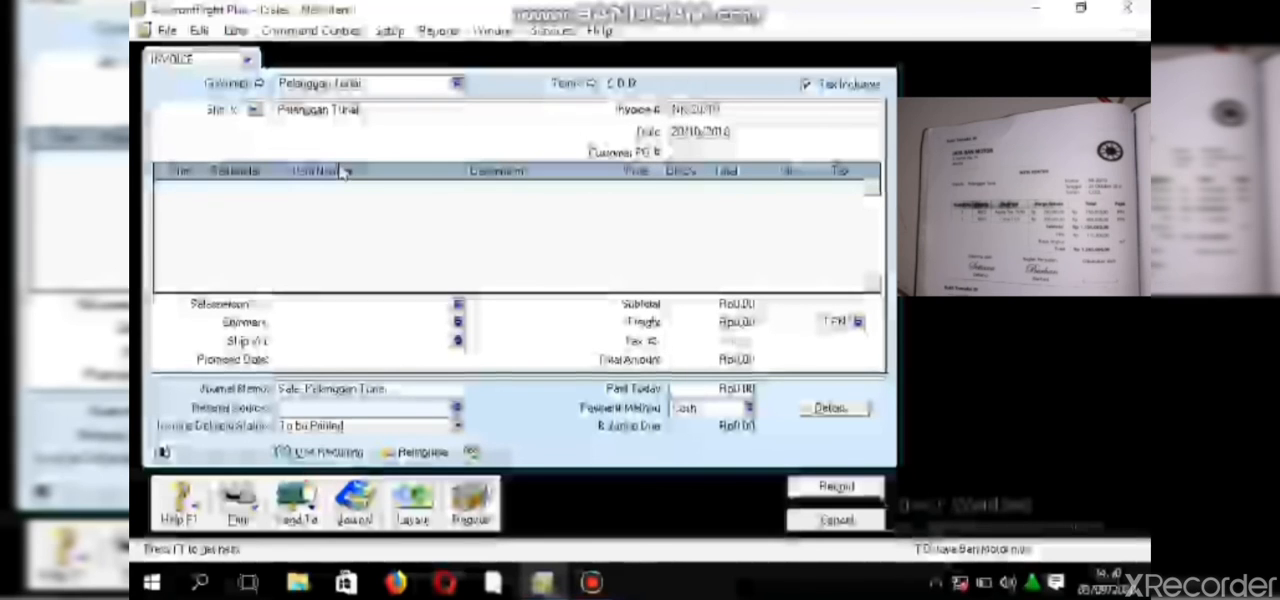
- Enter quantities 3 and 2 to ship on the first two lines of the invoice
click(200, 184)
click(200, 186)
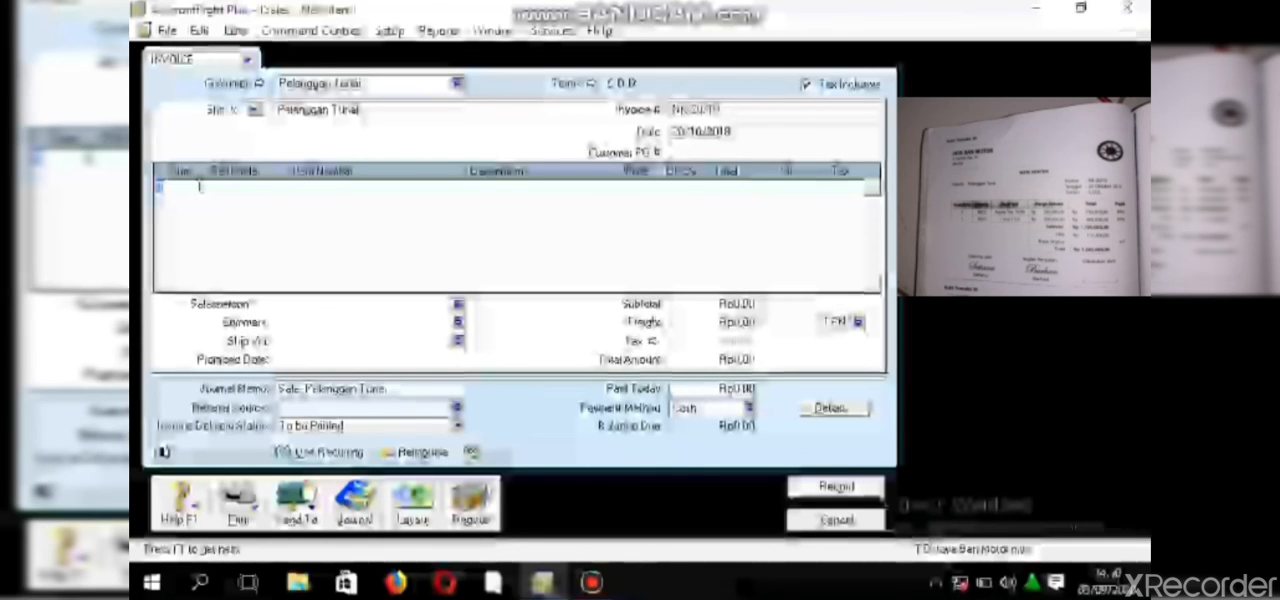
key(Down)
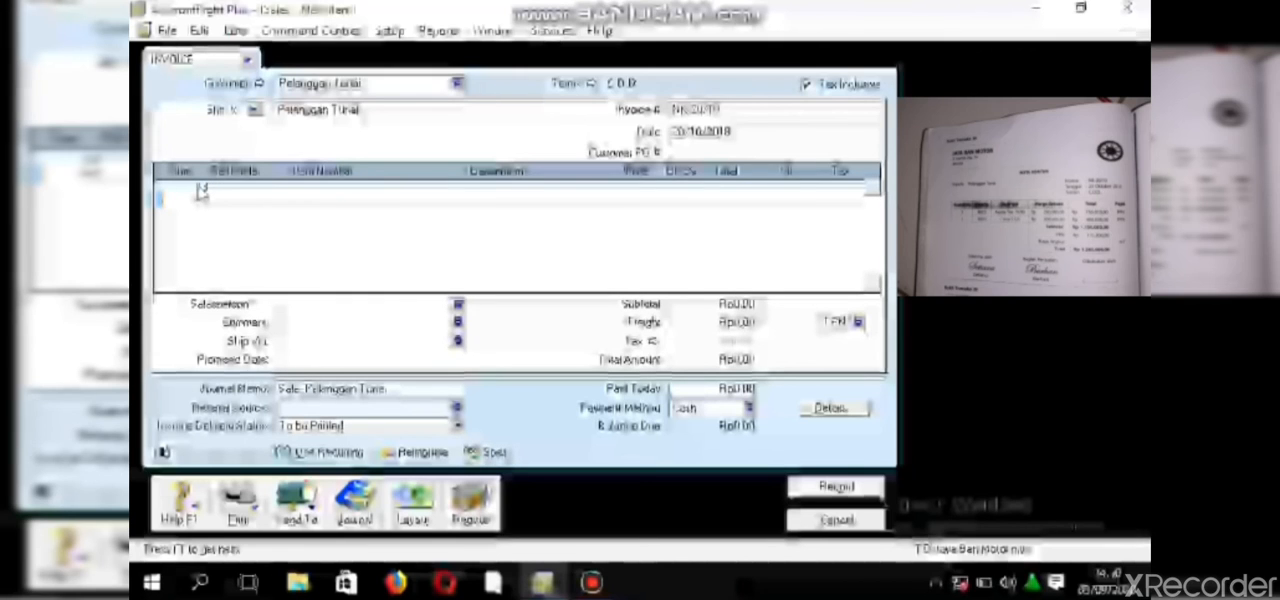
key(Down)
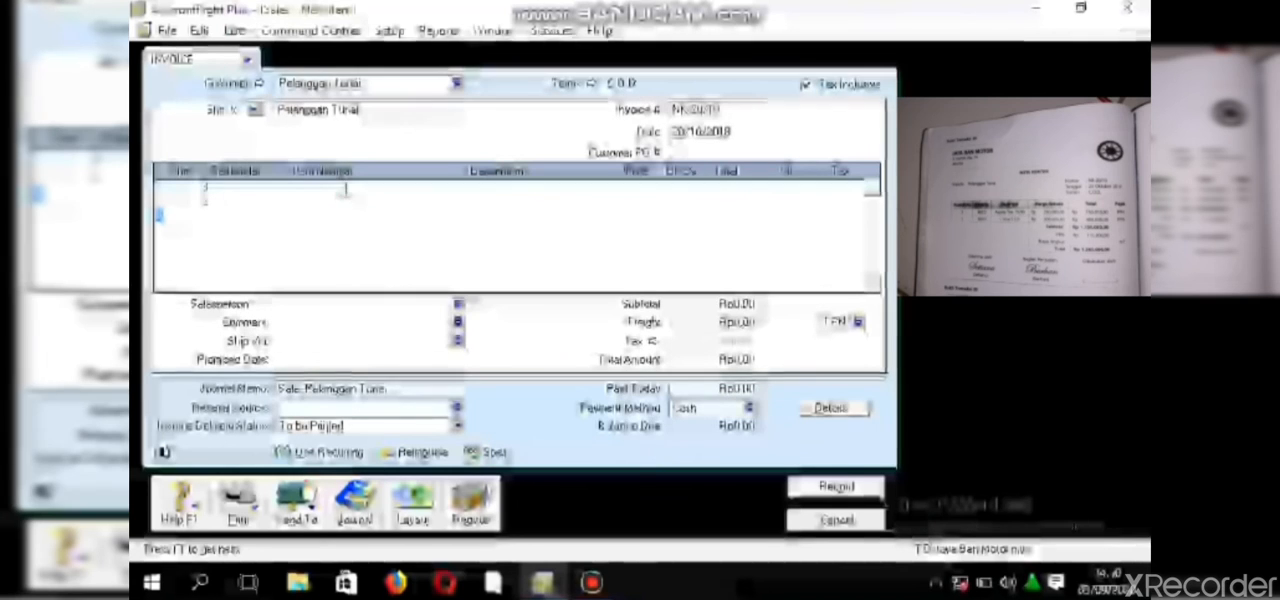
- Enter item B002 on the first invoice line and item B003 on the second, keeping their default descriptions
click(343, 189)
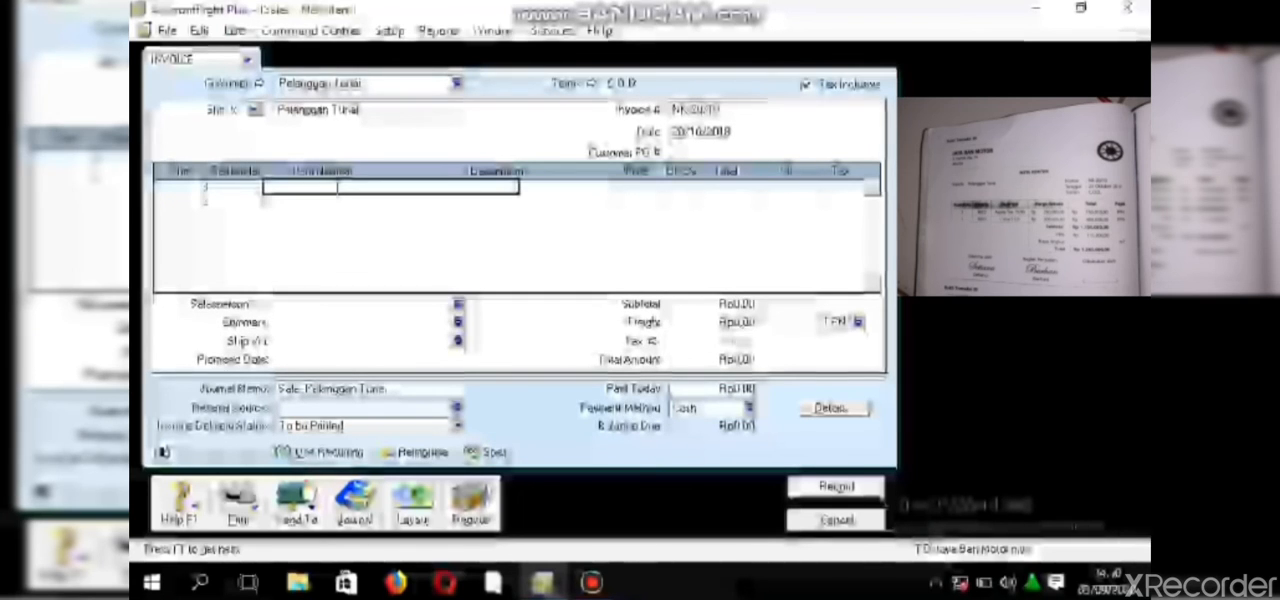
text(1002)
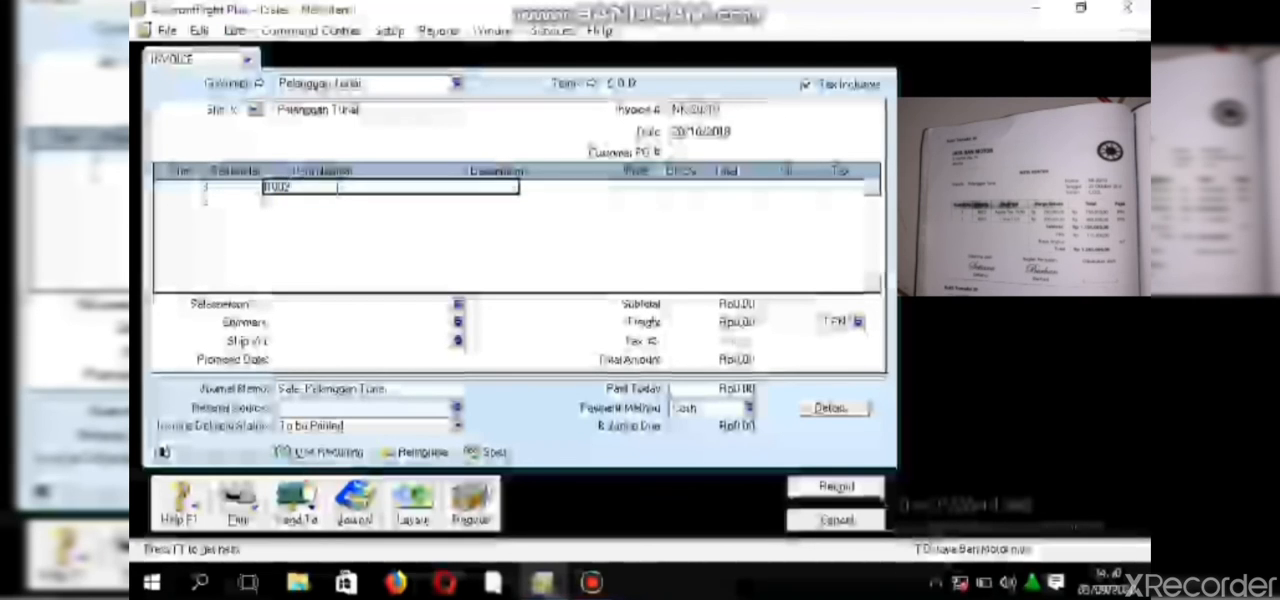
click(341, 198)
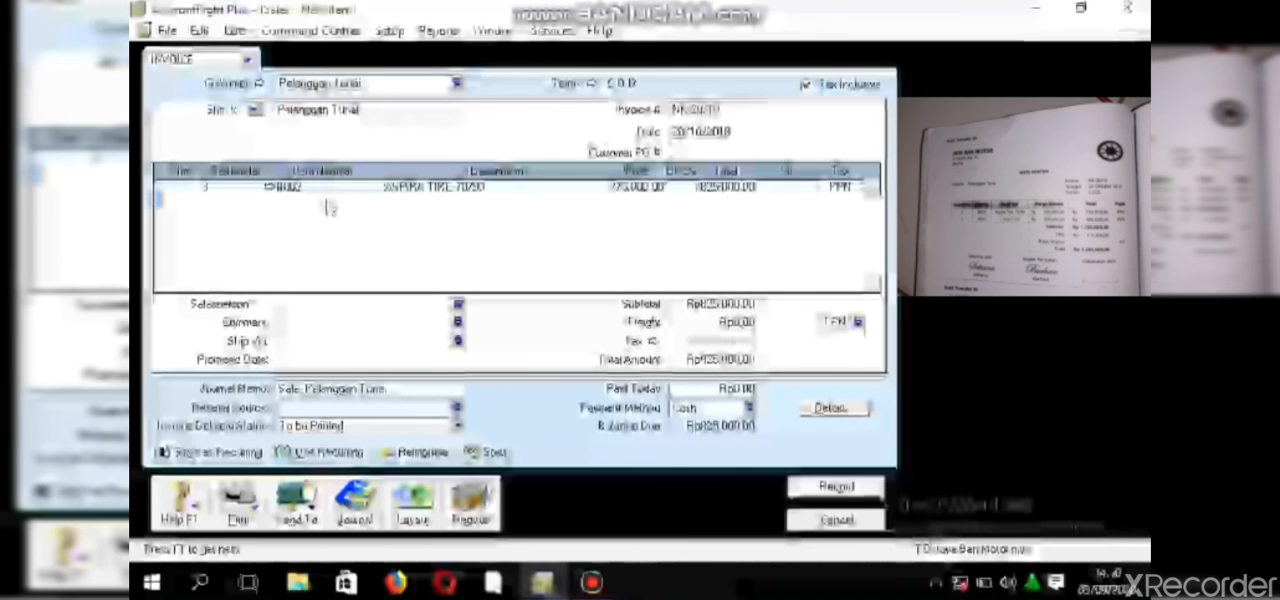
click(327, 200)
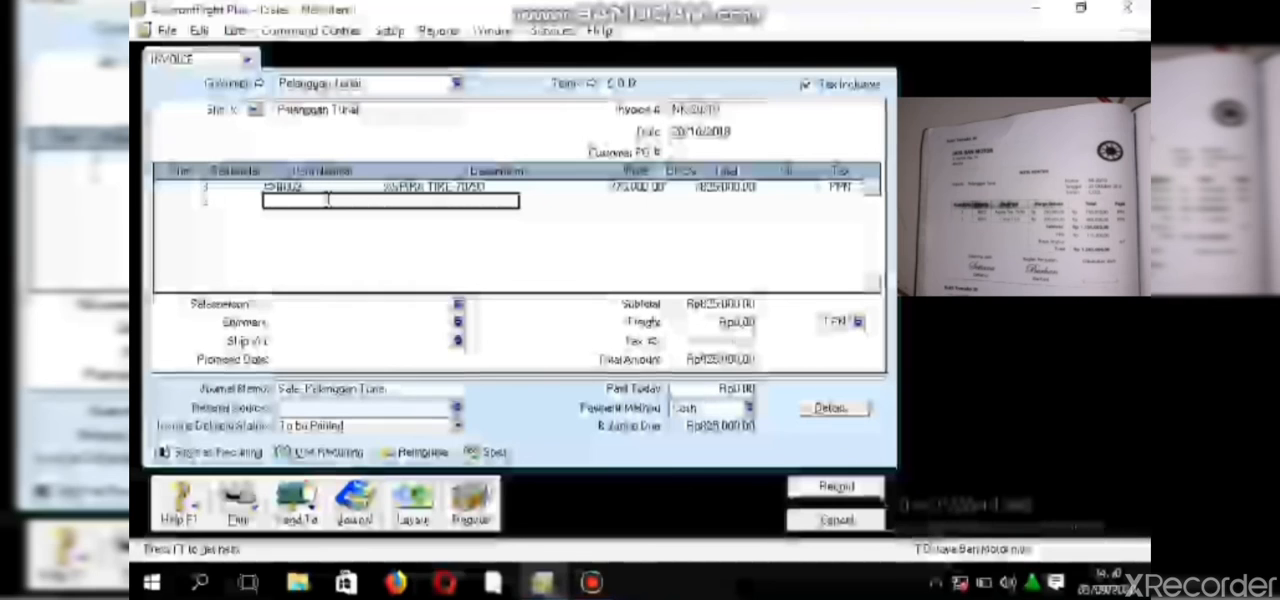
text(P002)
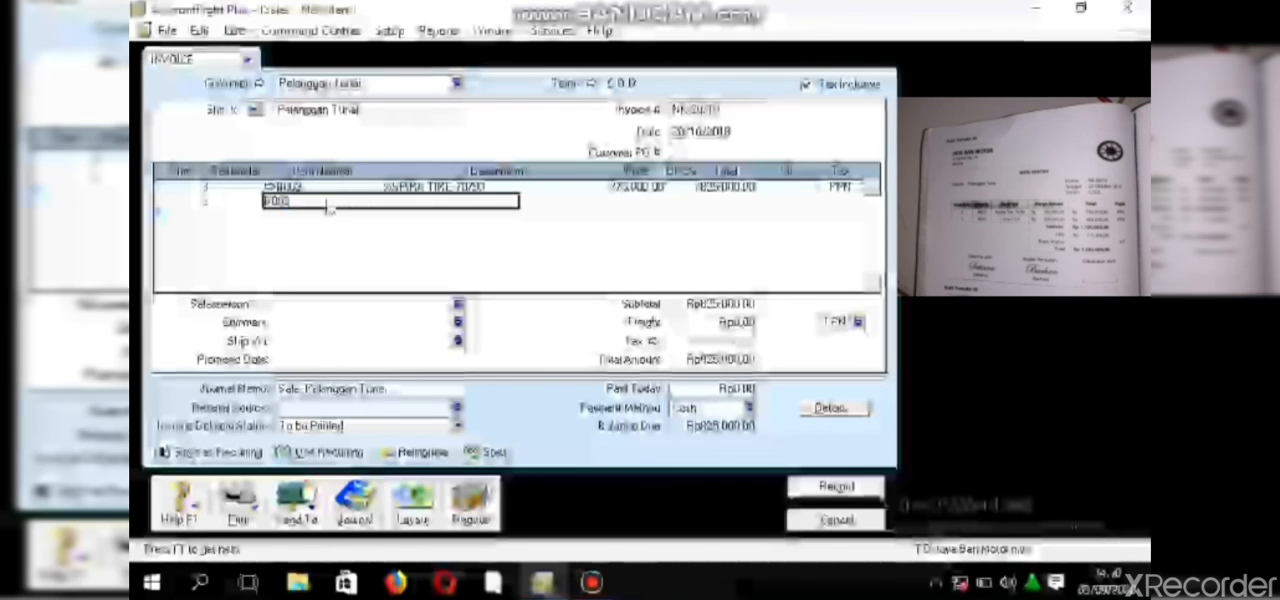
key(Return)
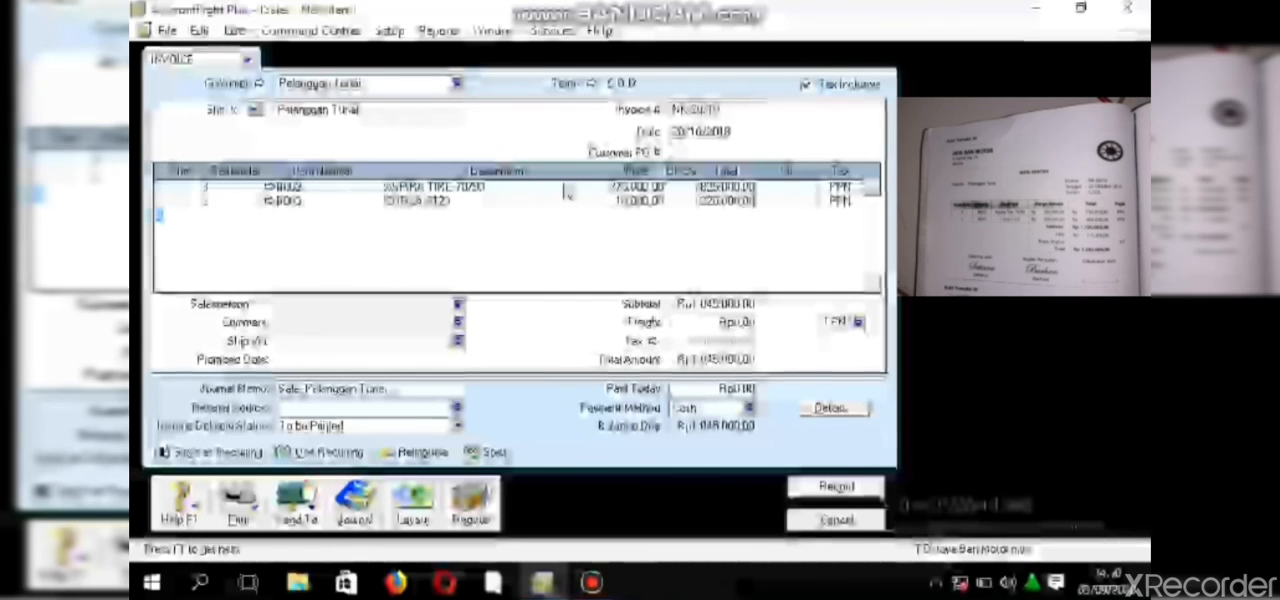
- Set the unit price of item B002 to 250,000 and of item B003 to 200,000
click(640, 187)
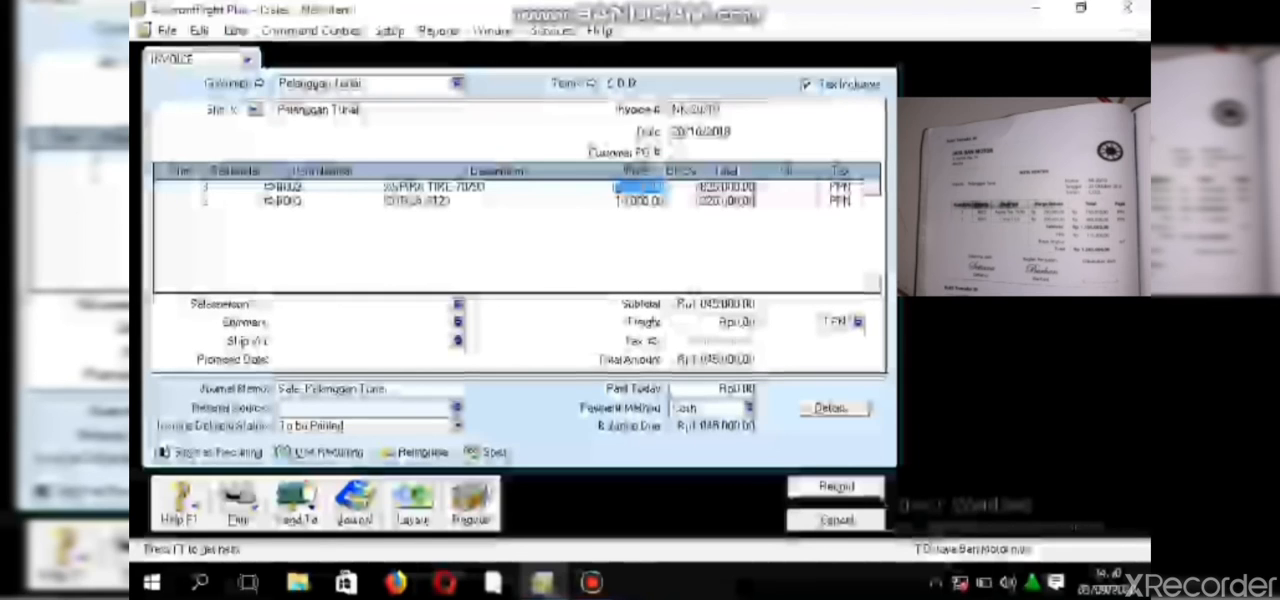
text(2)
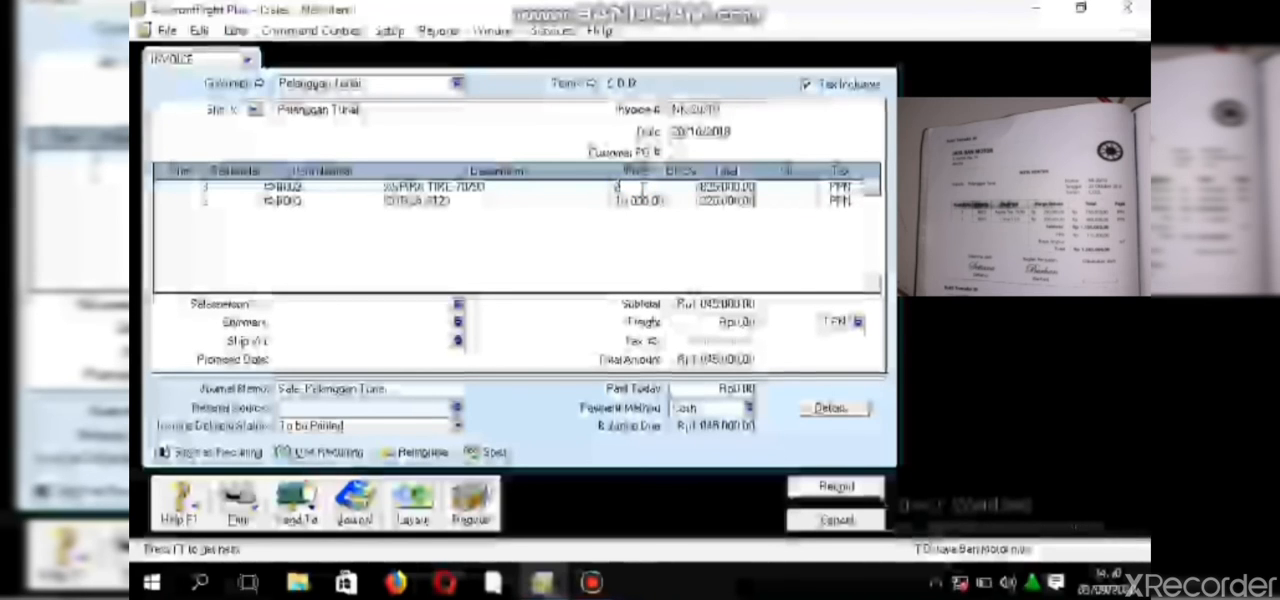
text(5000)
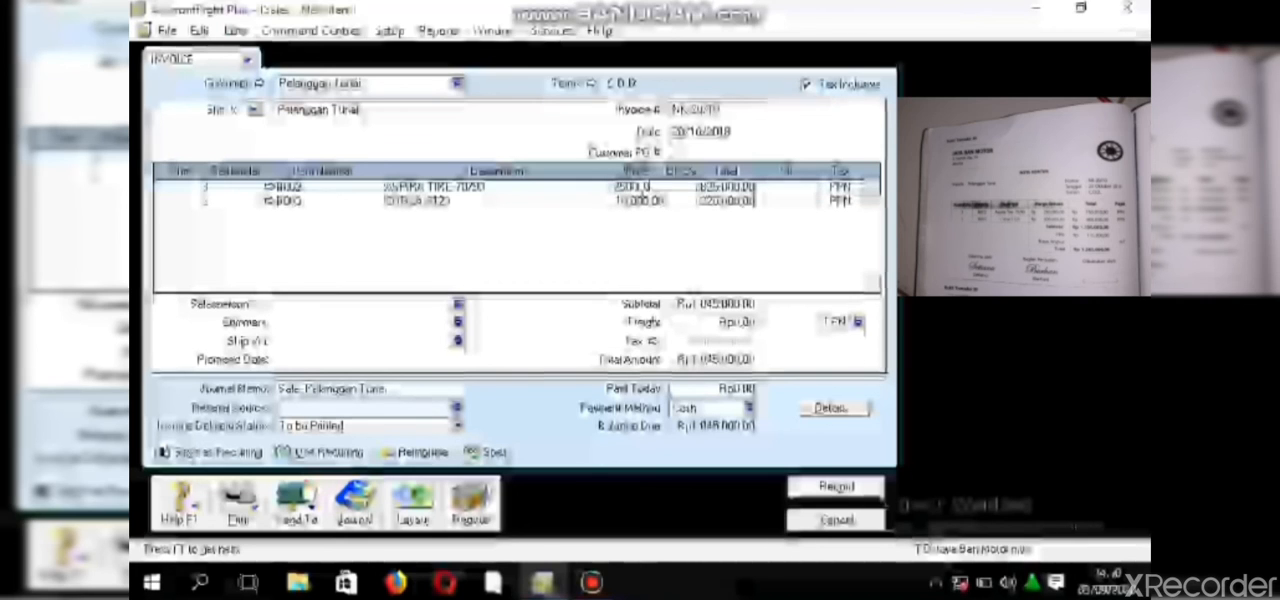
click(644, 200)
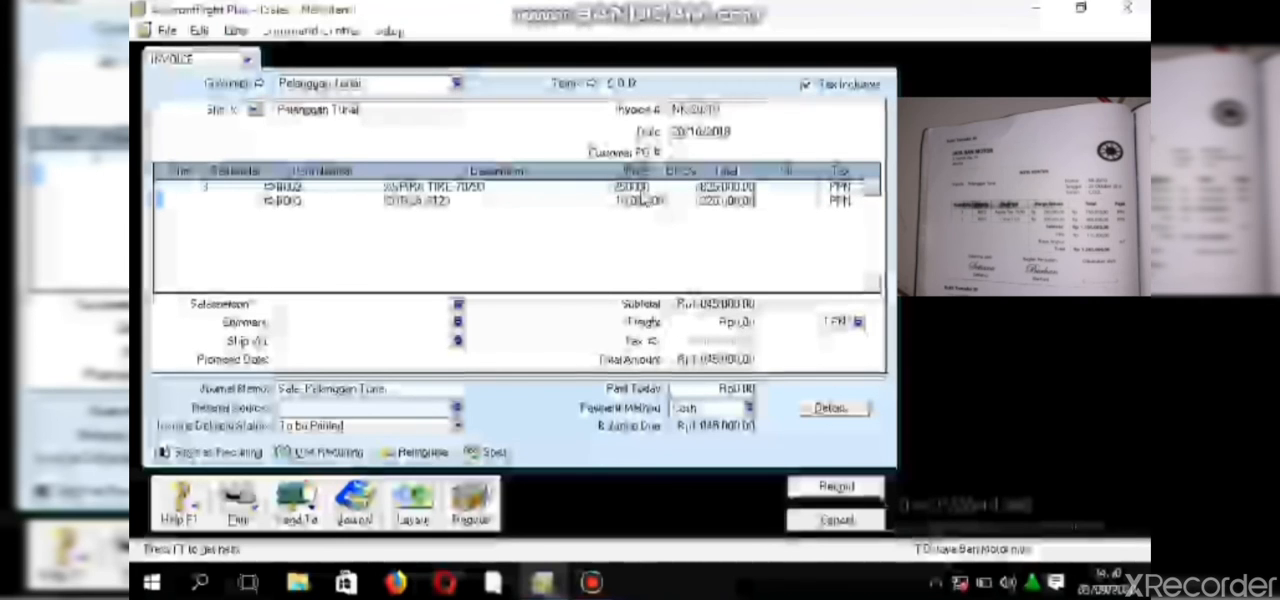
click(641, 203)
text(1)
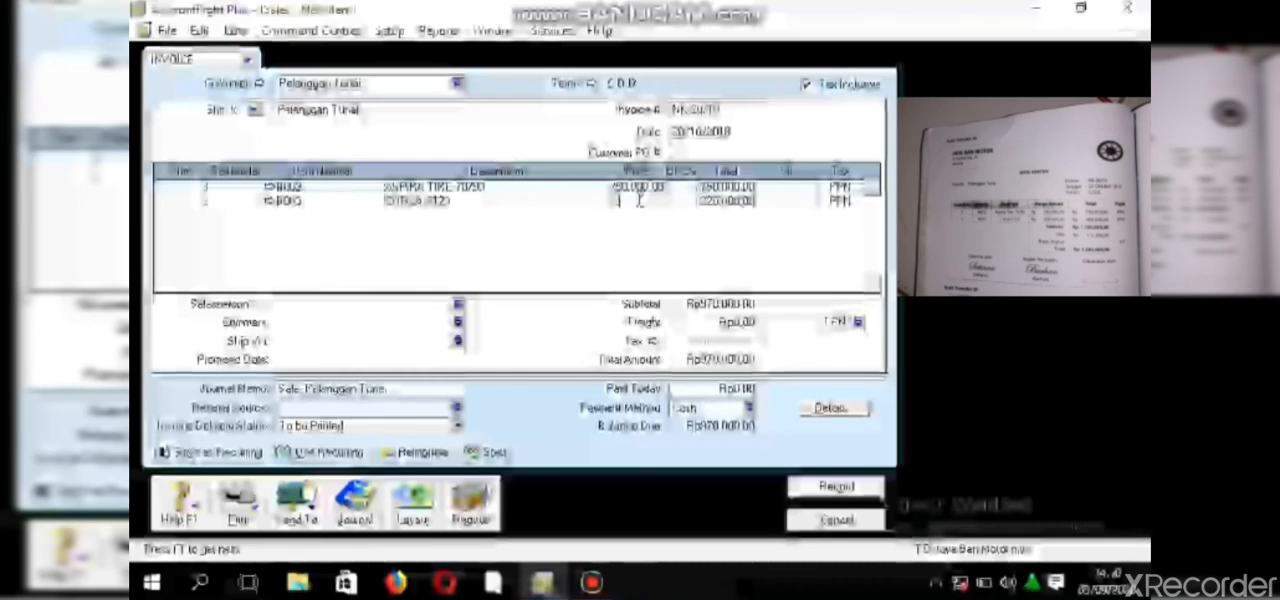
text(0,000)
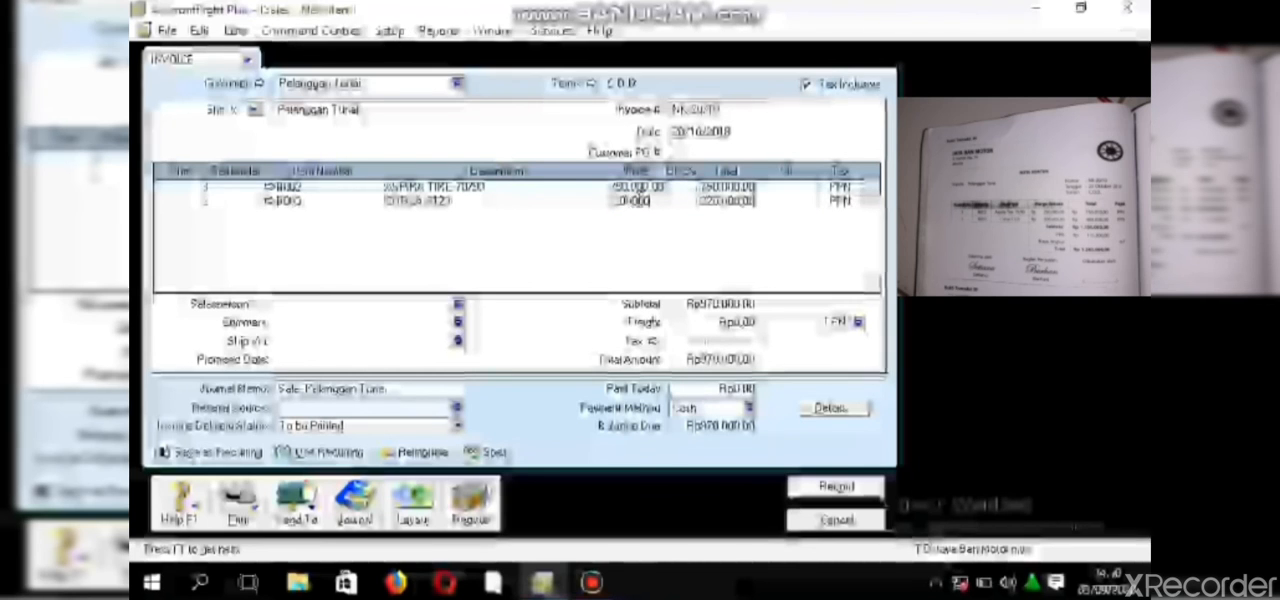
key(Tab)
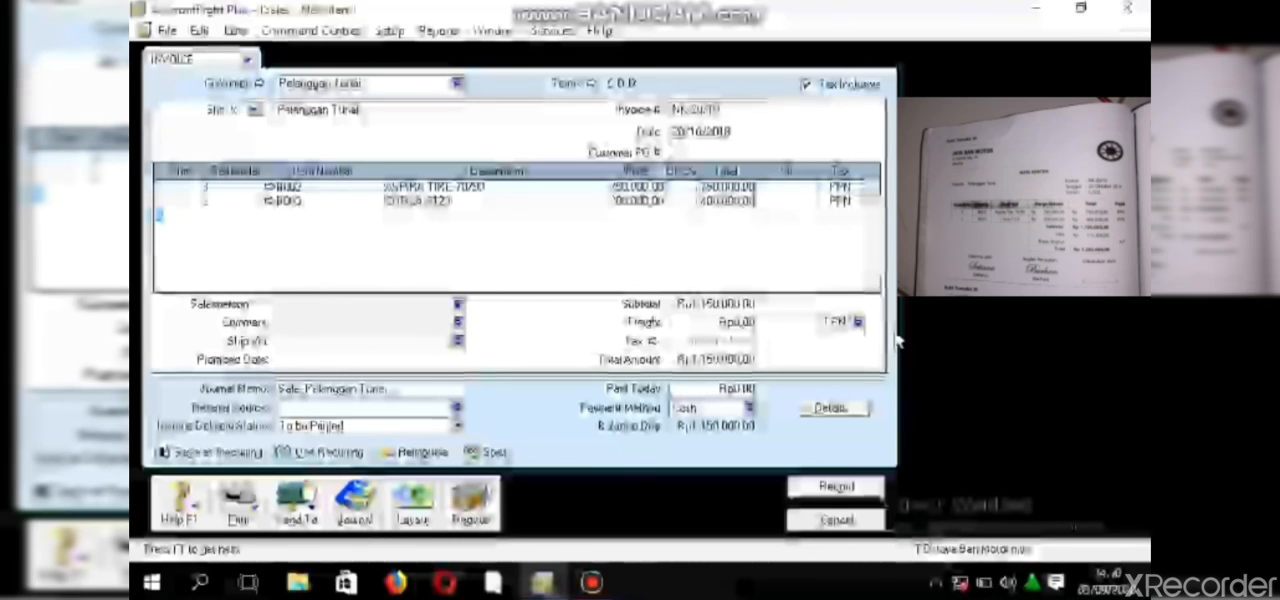
- Set the freight tax code to N-T and backorder the out-of-stock item B003 for the Pelanggan Tunai invoice
click(858, 322)
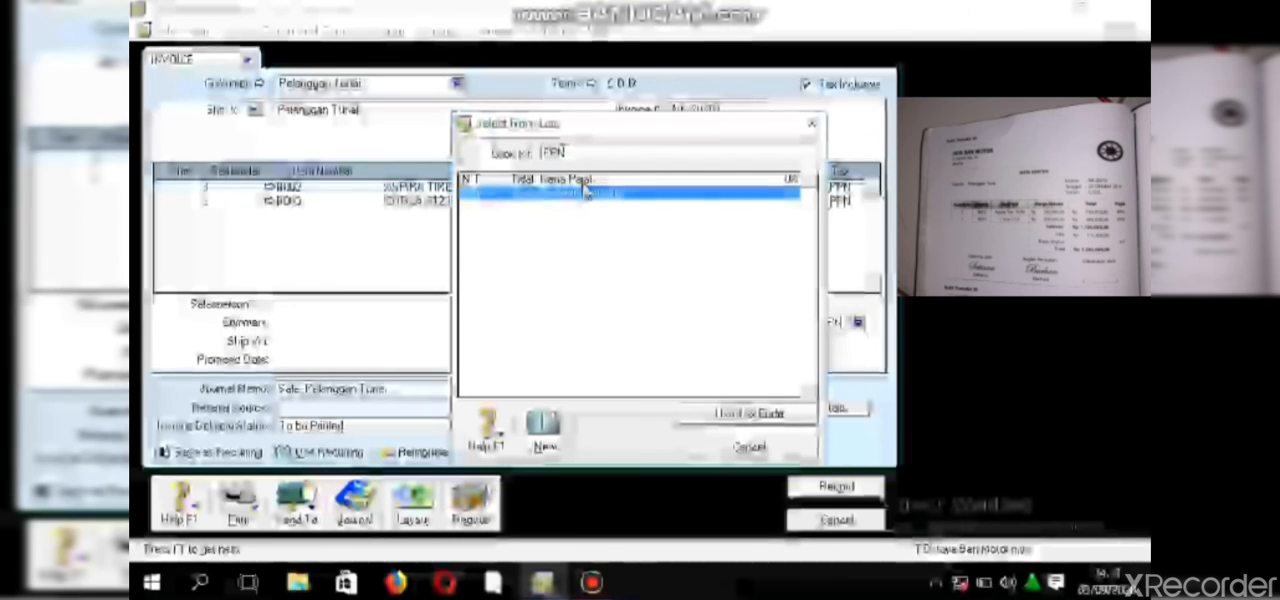
click(584, 184)
click(745, 412)
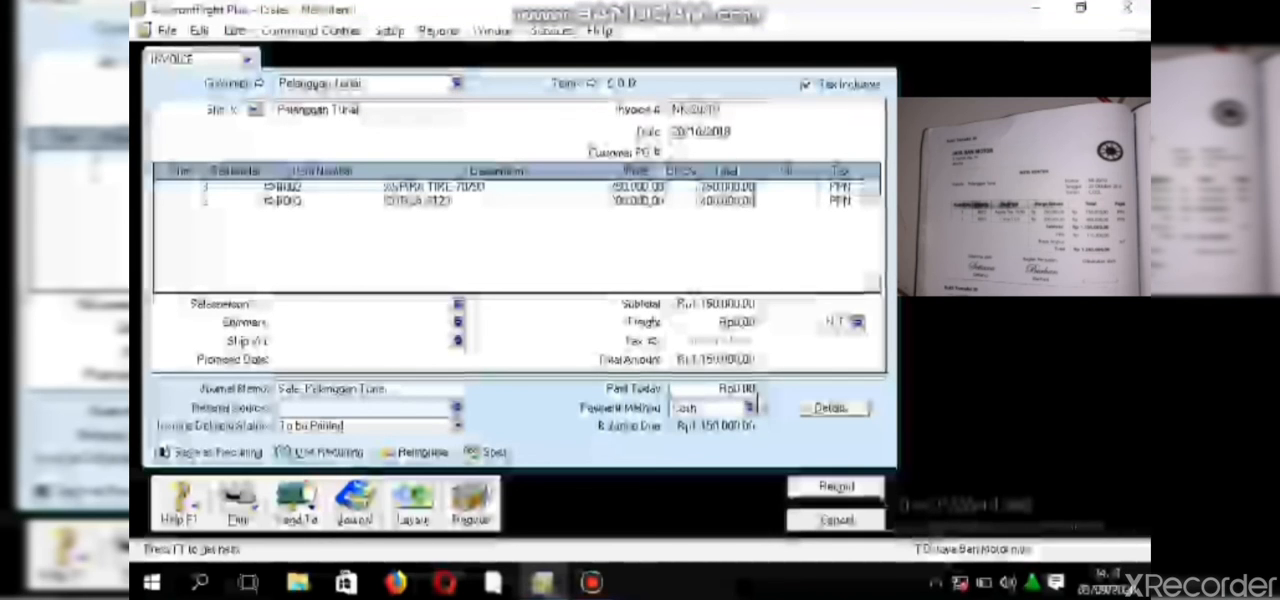
click(836, 486)
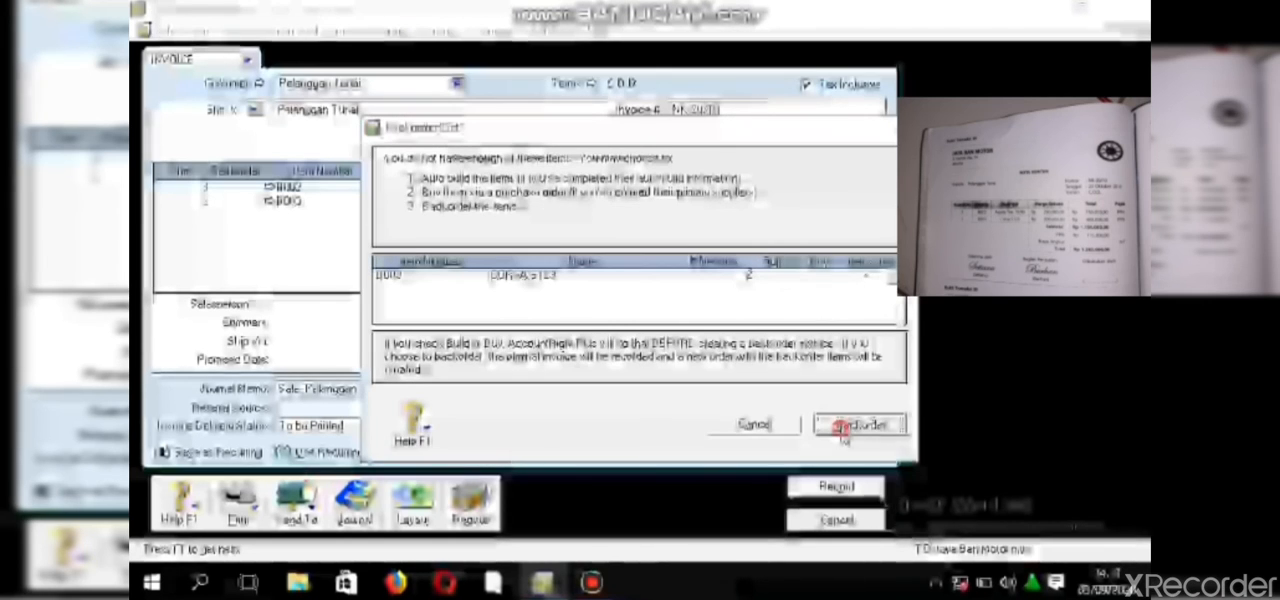
click(852, 424)
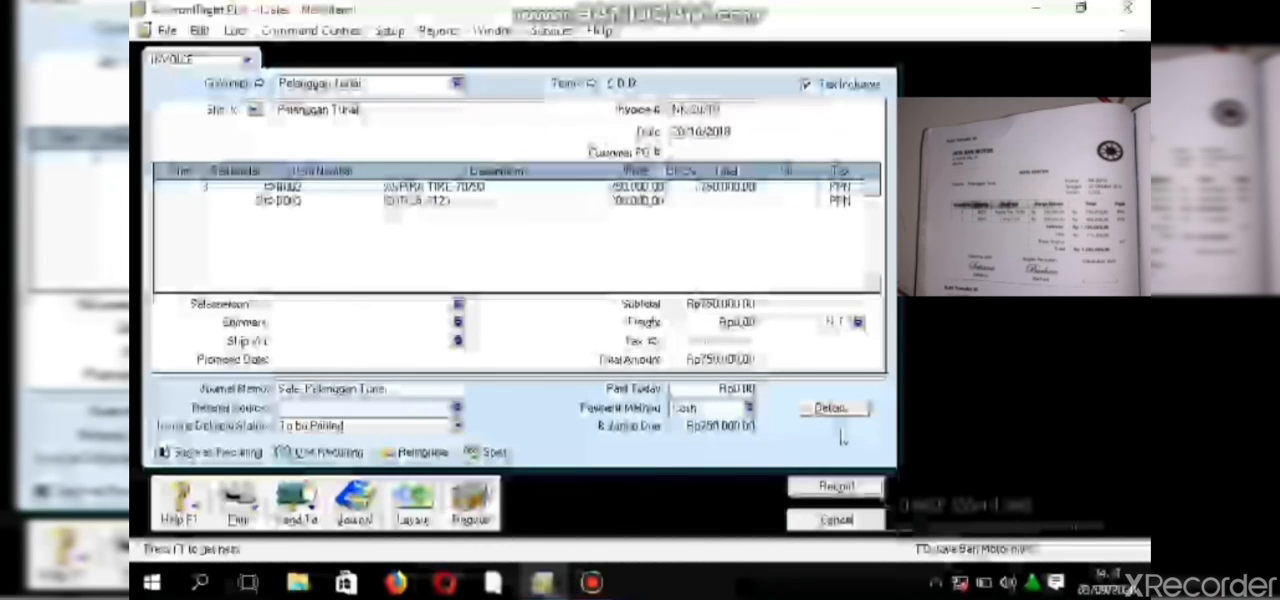
- Record the Pelanggan Tunai invoice and start a bill payment to the supplier Bintang Gemilang
click(835, 485)
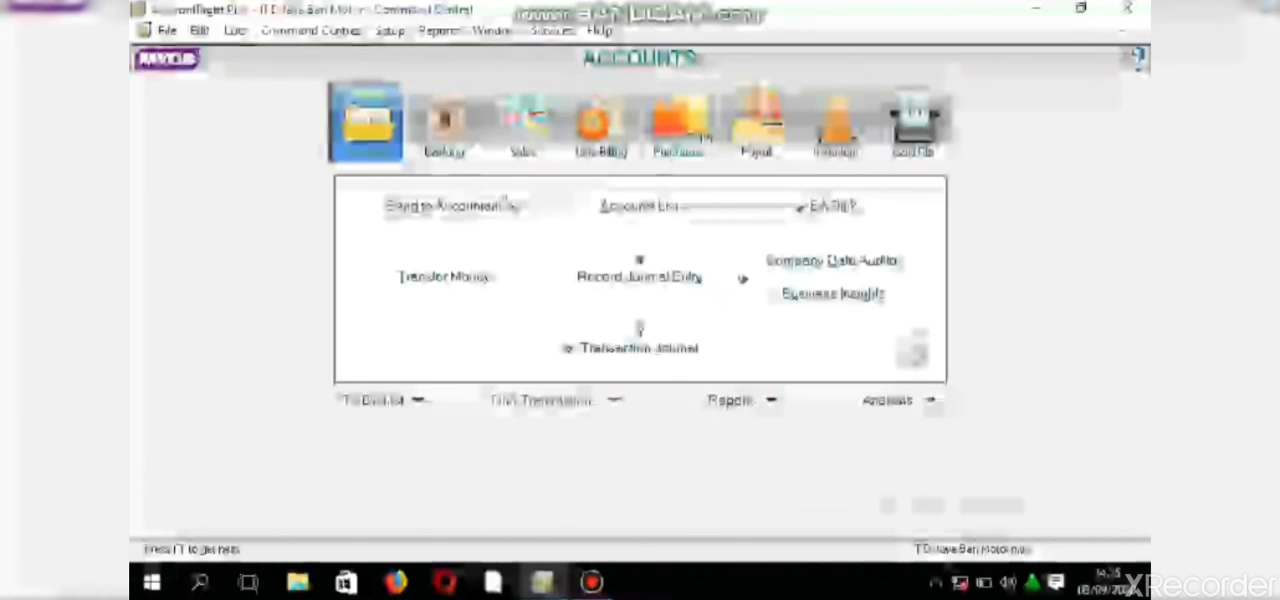
click(678, 120)
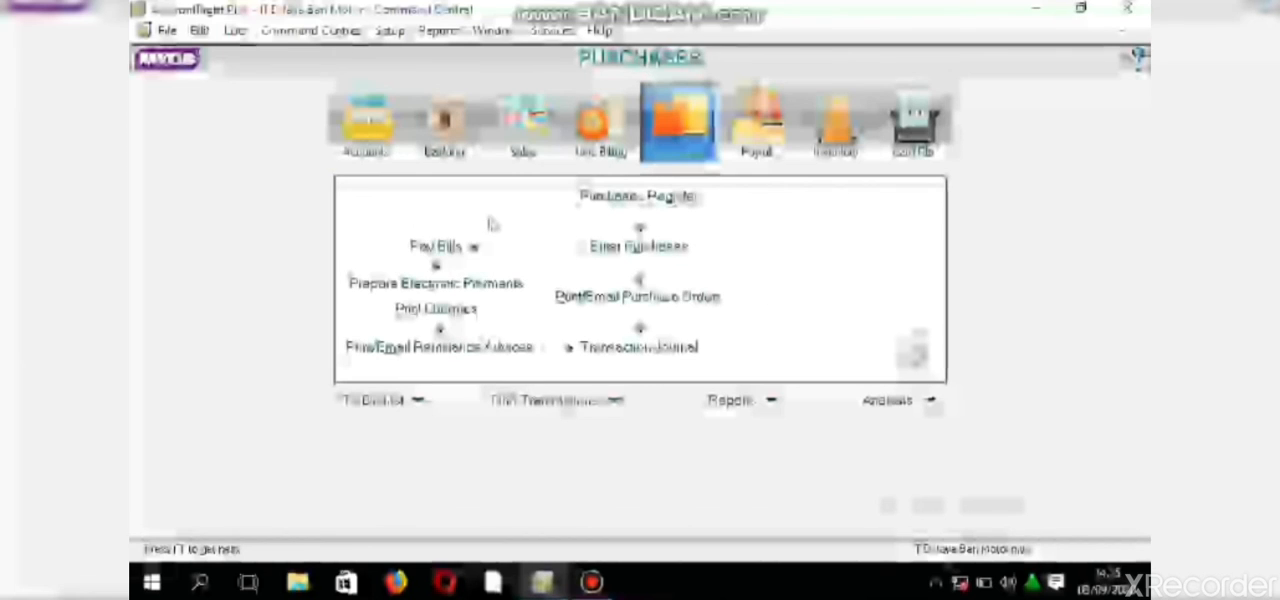
click(442, 247)
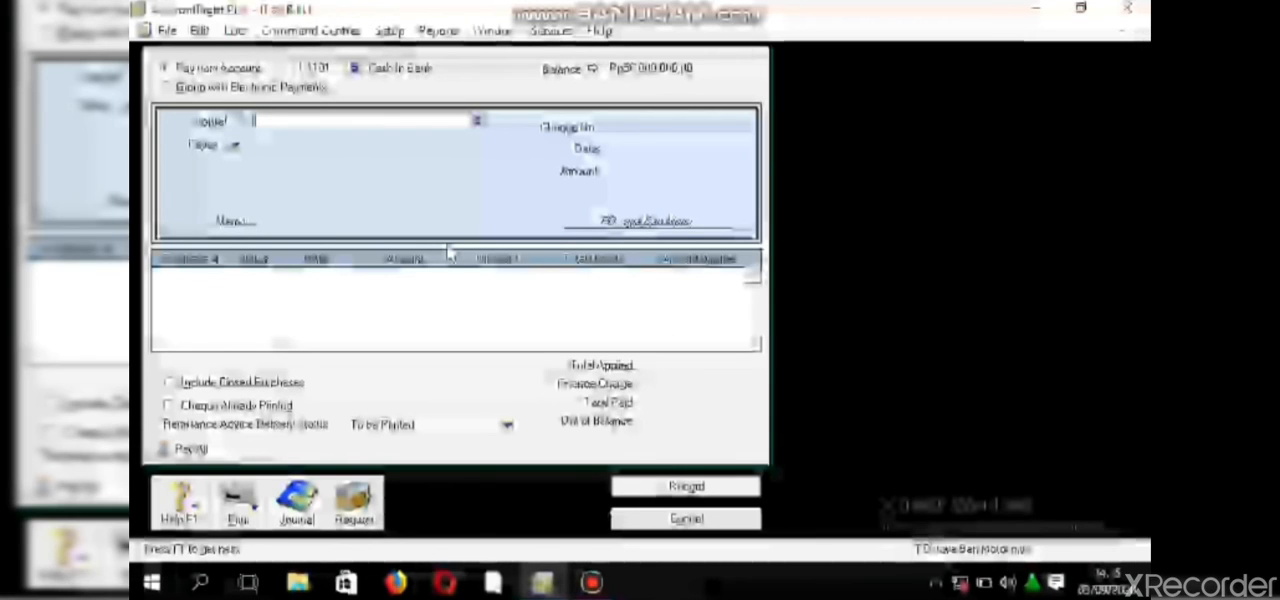
click(478, 121)
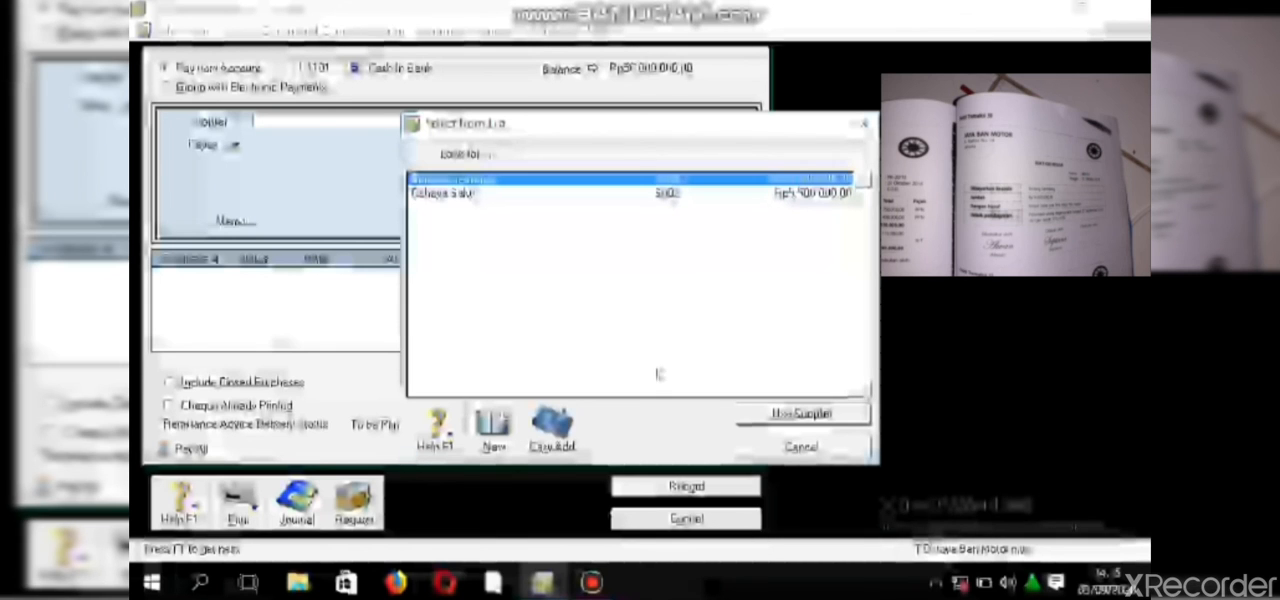
click(781, 414)
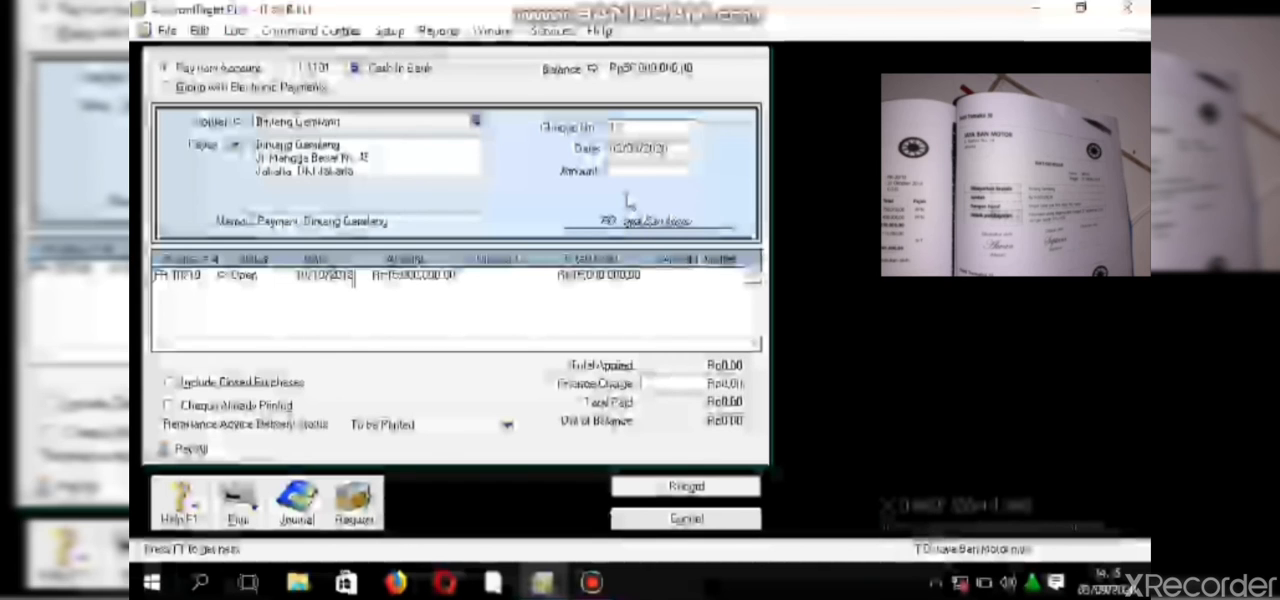
- Replace the payment's default cheque number with the BKK voucher number from the source document
double_click(627, 130)
key(BackSpace)
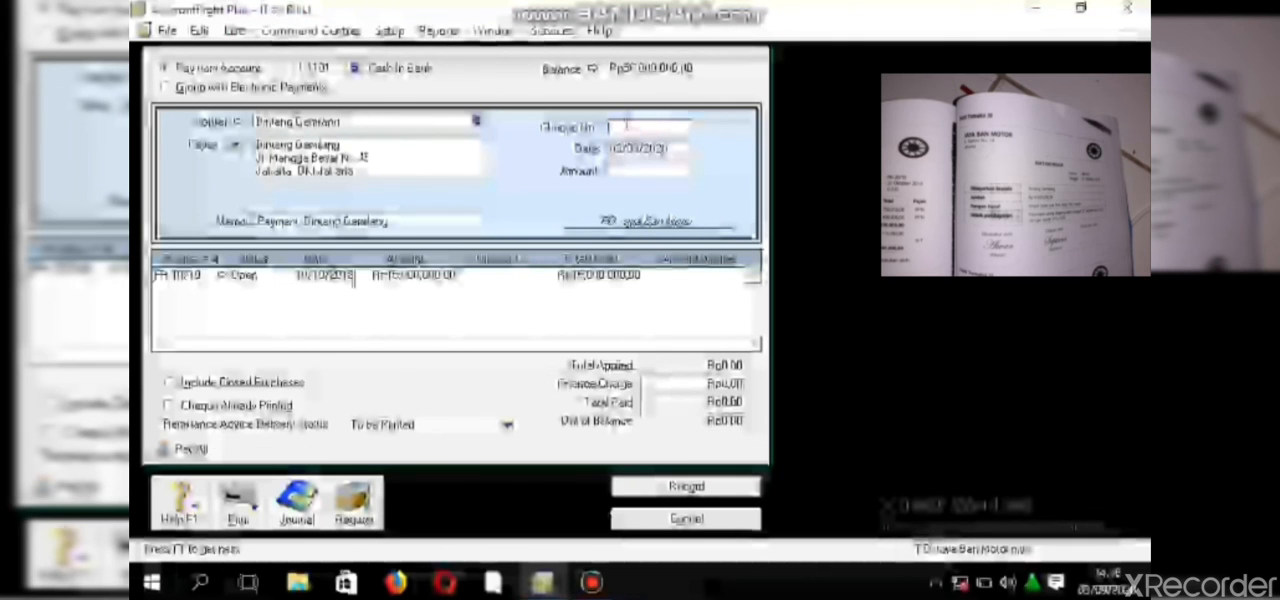
text(BKK-)
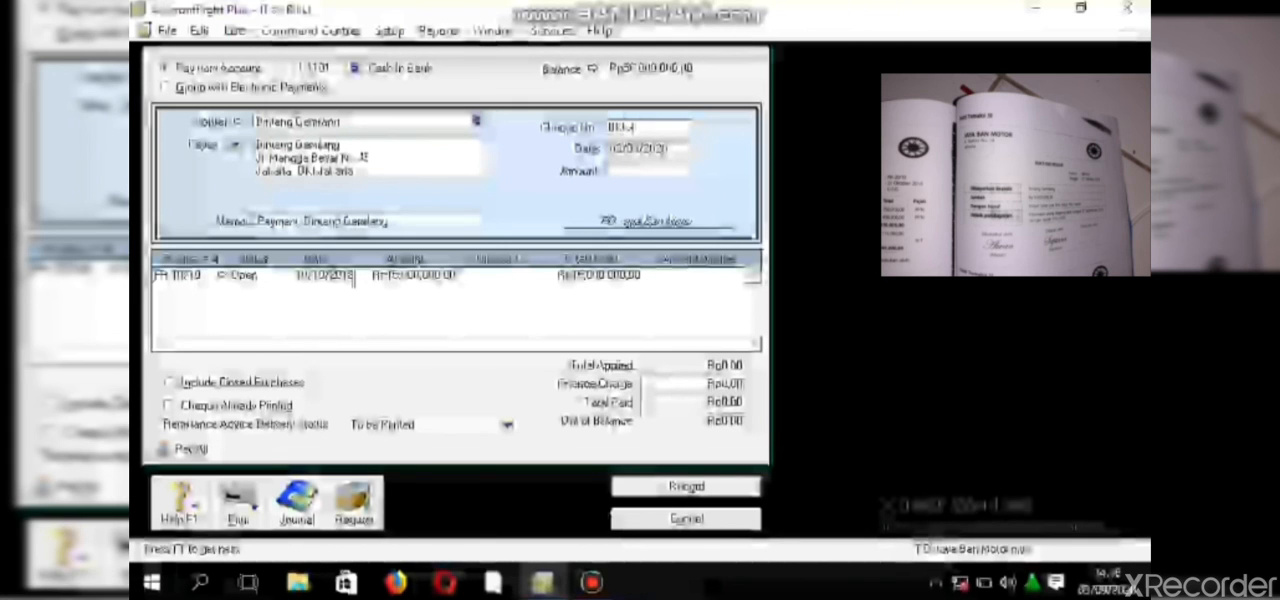
text(0)
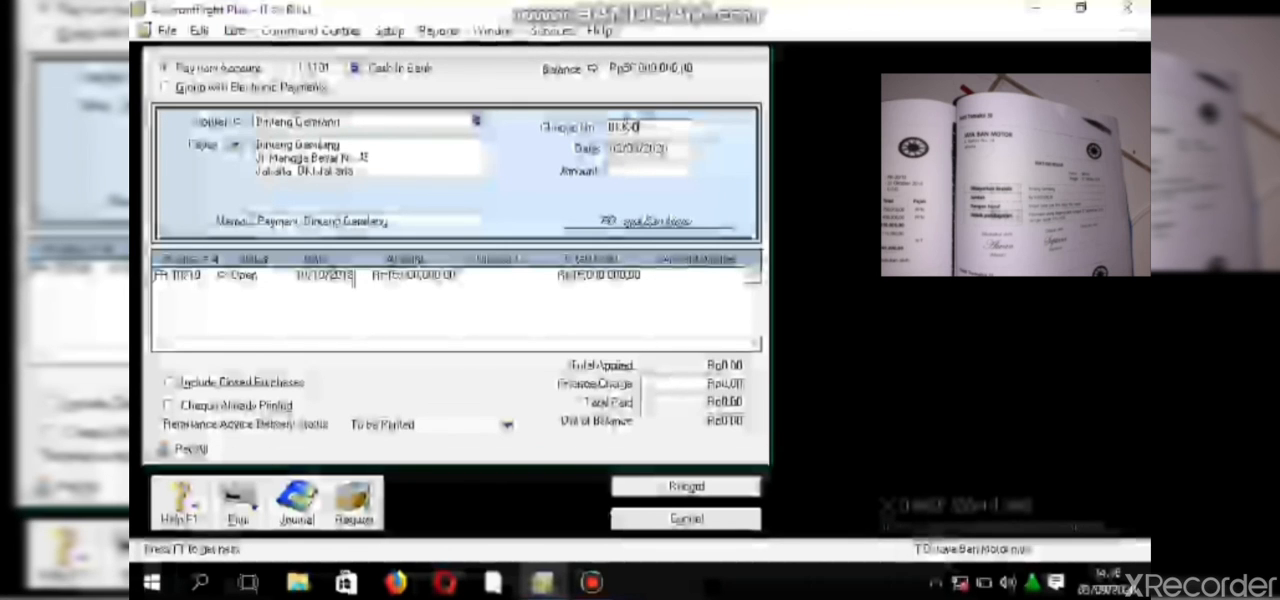
text(0)
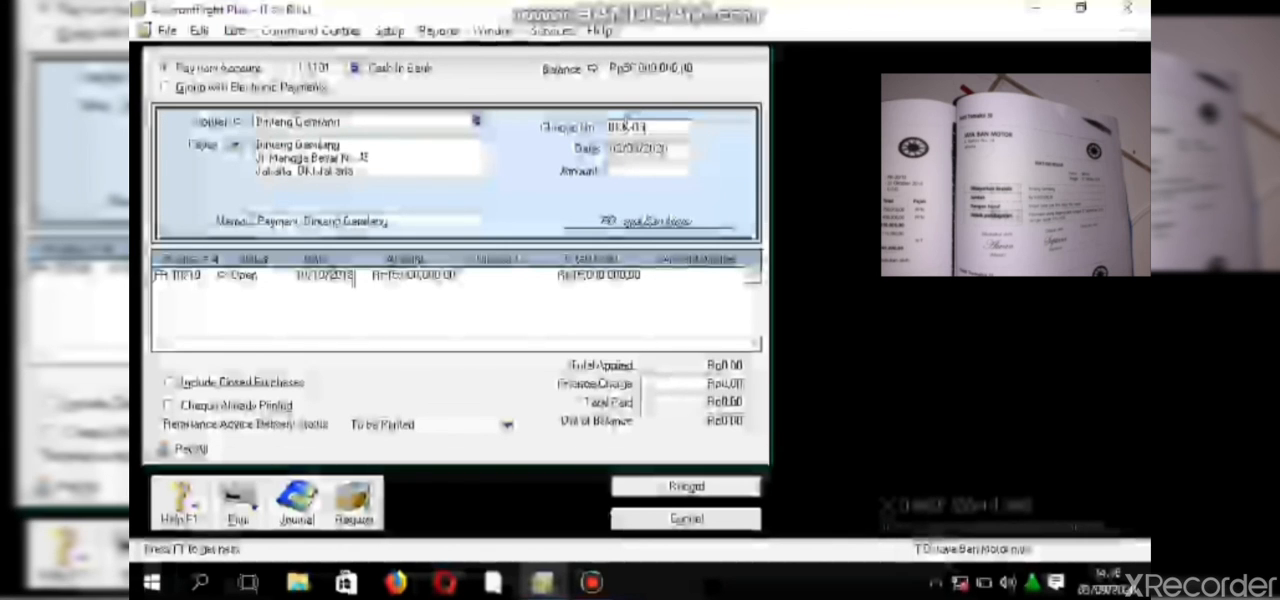
- Date the supplier payment 21/10/2018
click(628, 152)
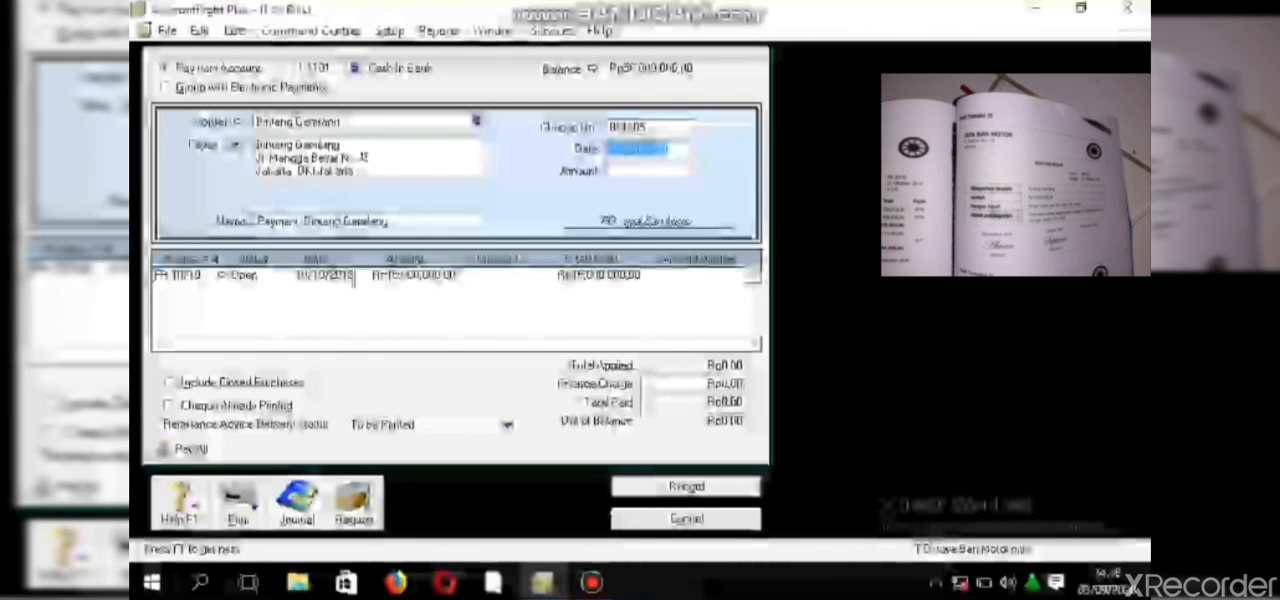
text(21/1)
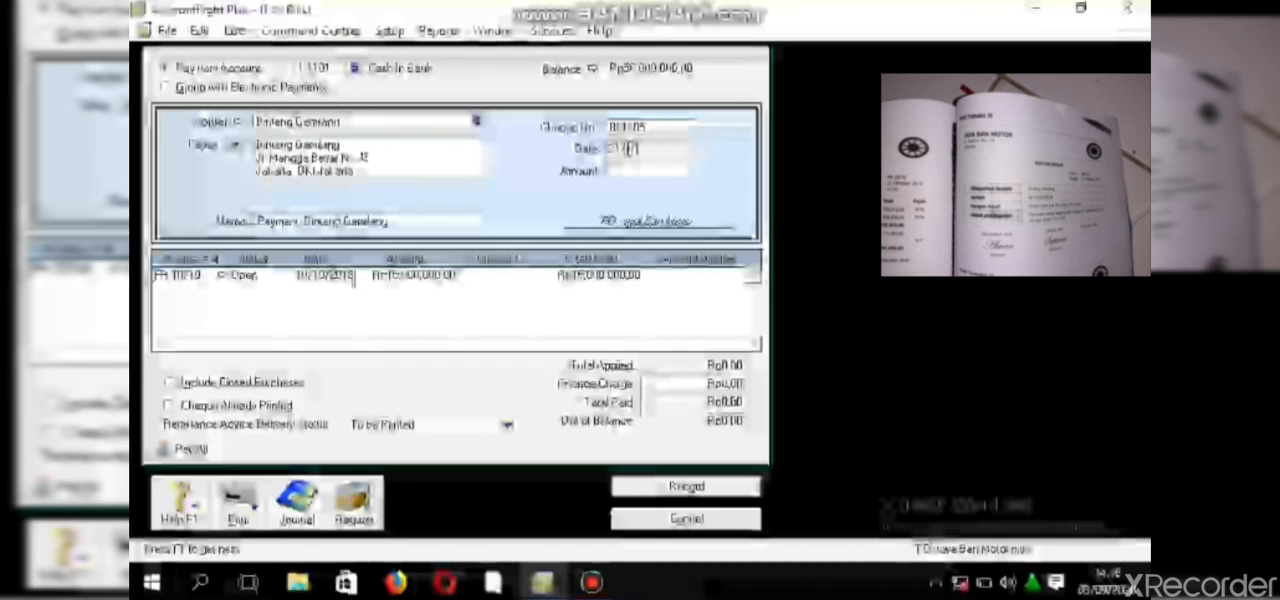
text(0/2)
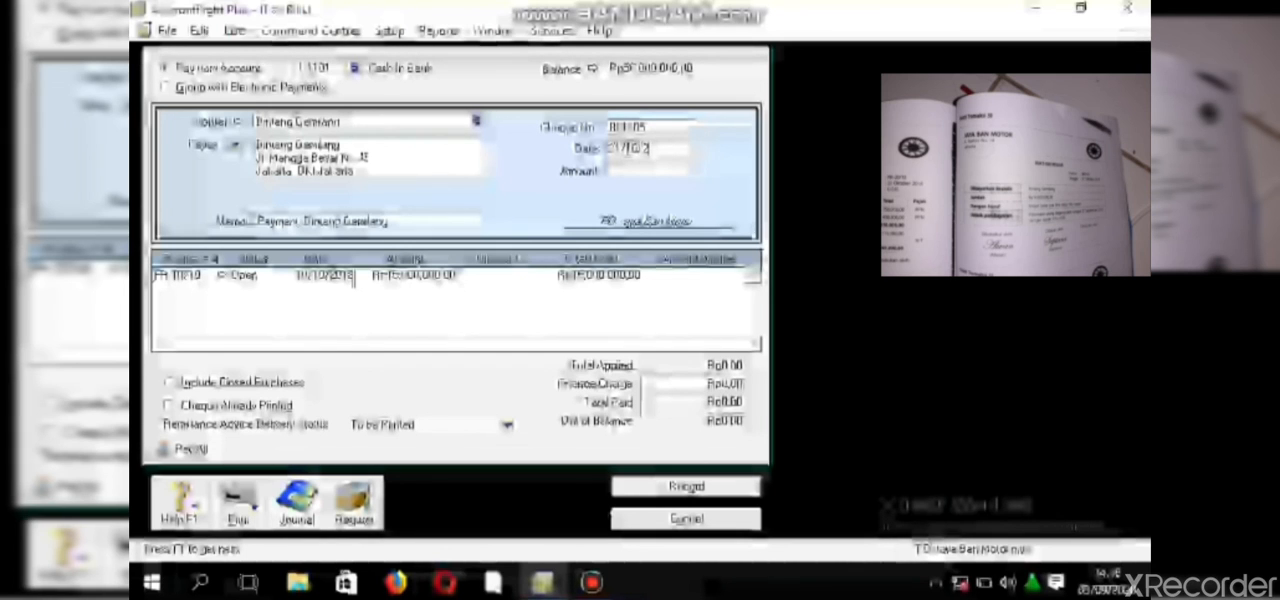
text(018)
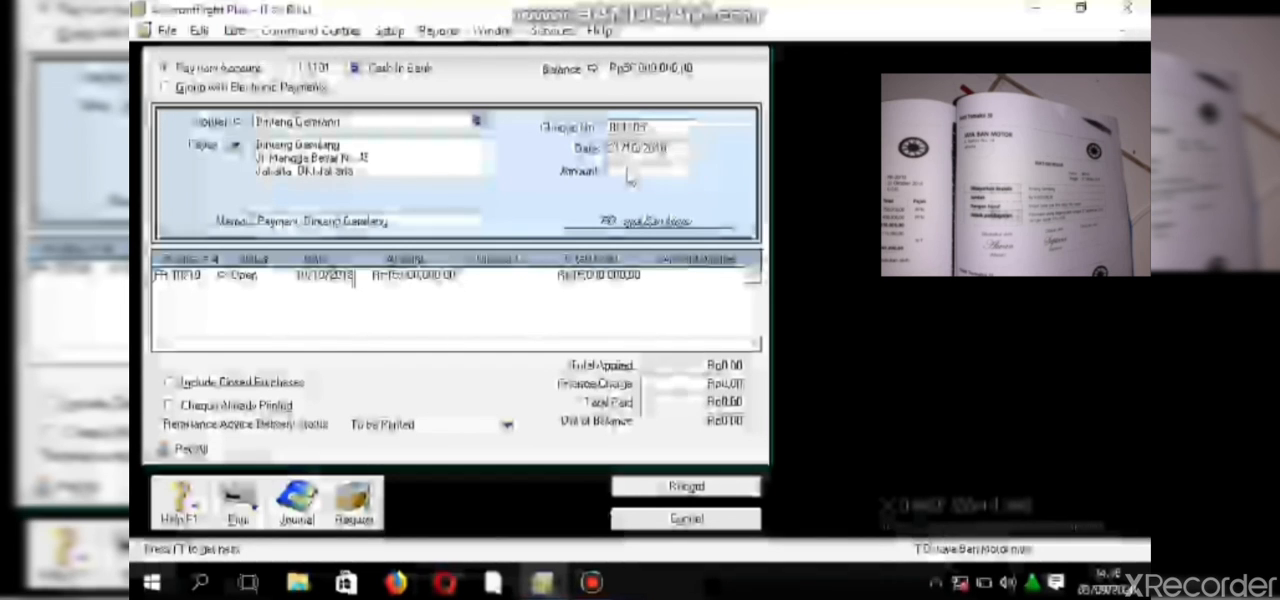
- Set the payment amount to 14,500,000, apply it in full to the supplier's open purchase, and record the payment
click(629, 174)
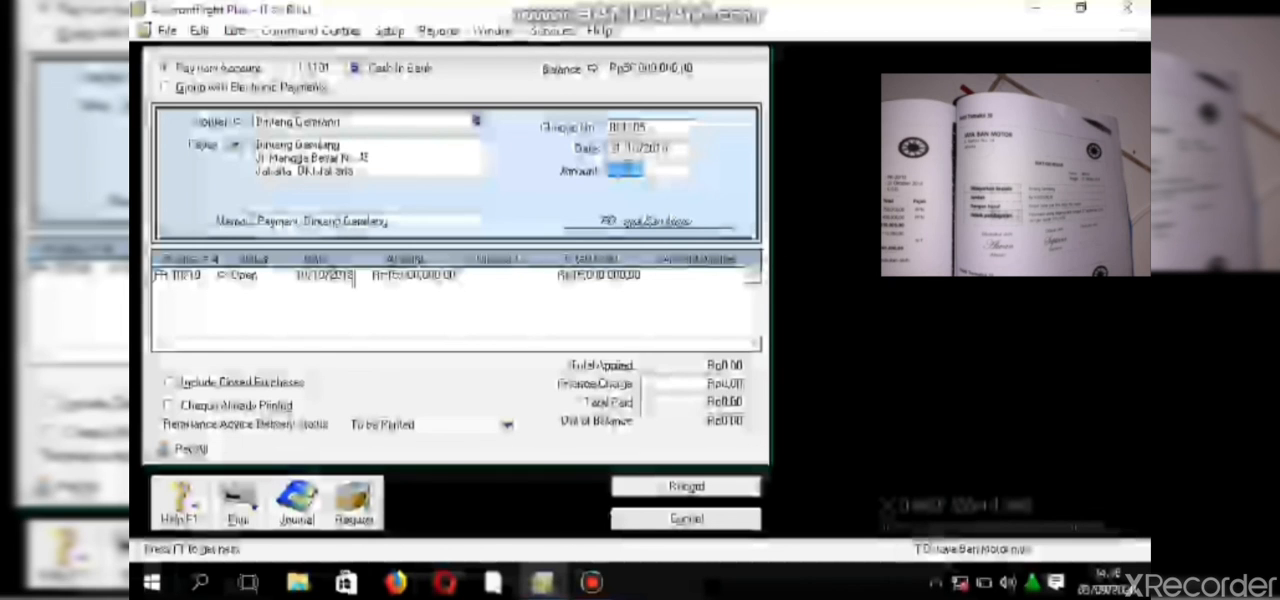
text(145)
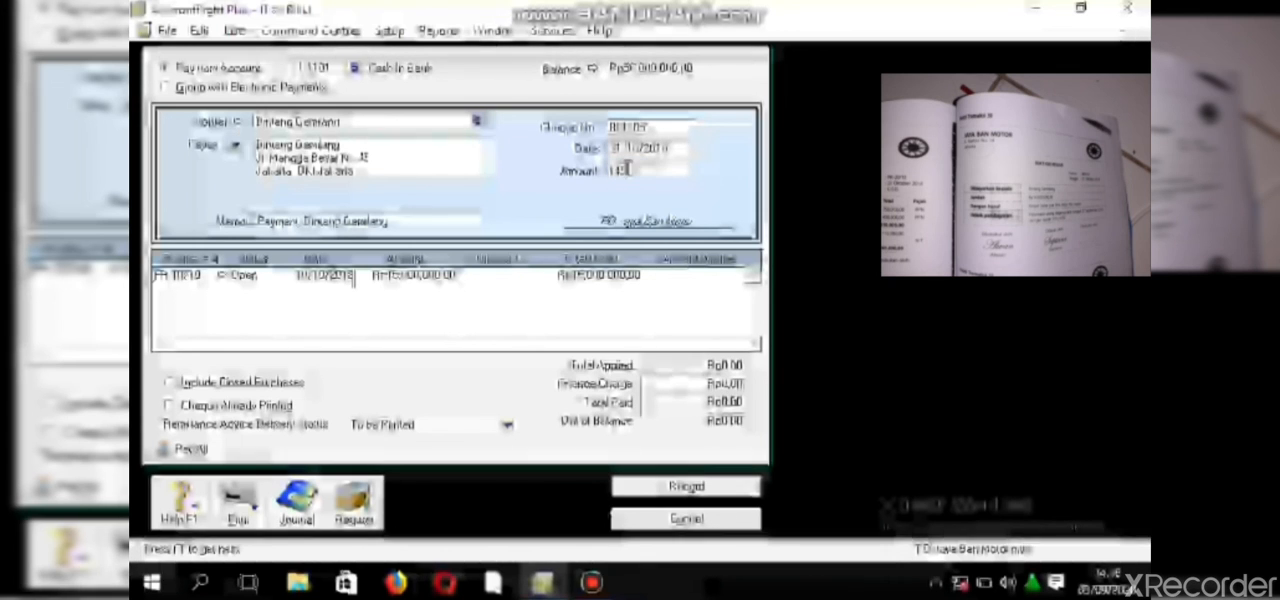
text(00000)
key(Tab)
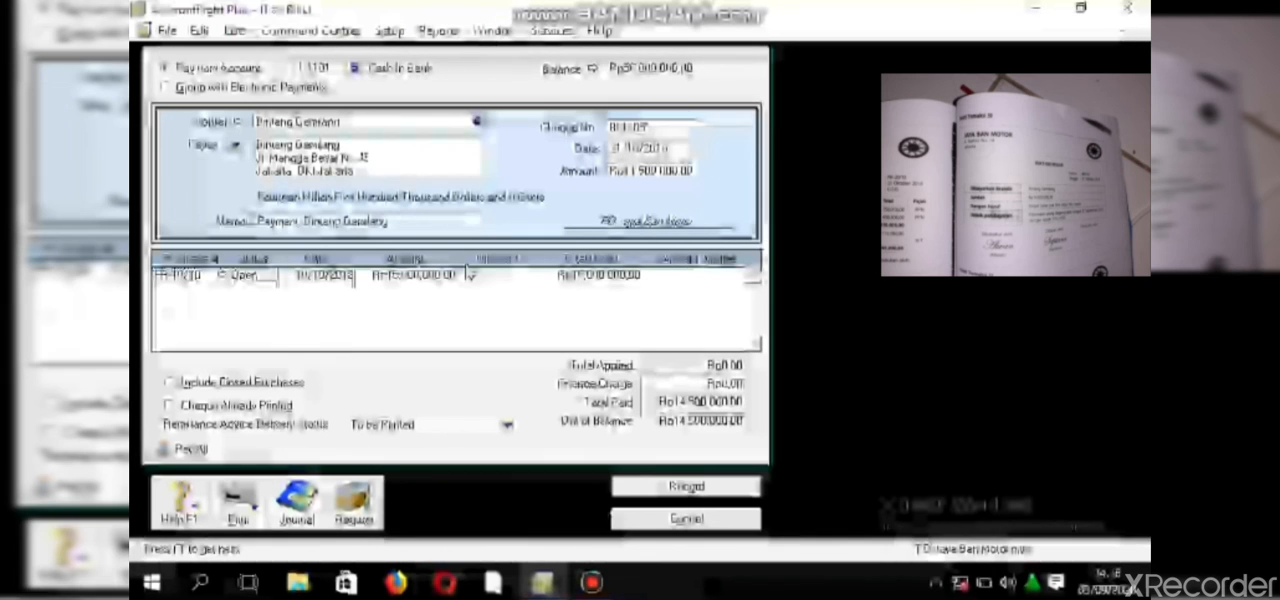
click(670, 279)
key(Tab)
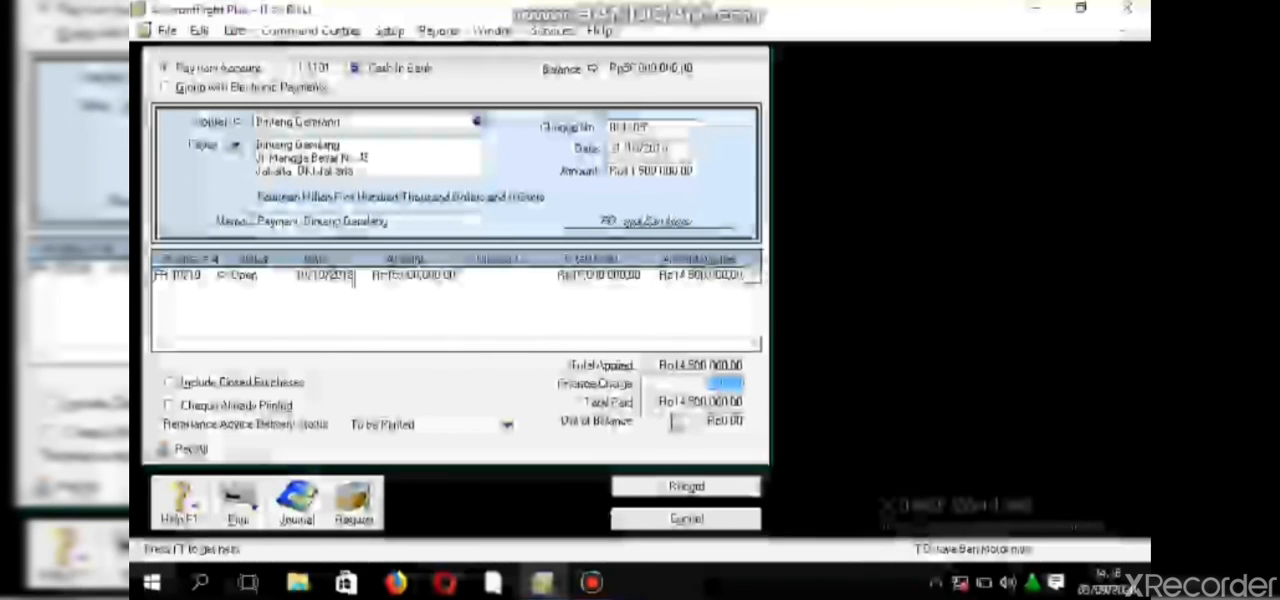
click(686, 487)
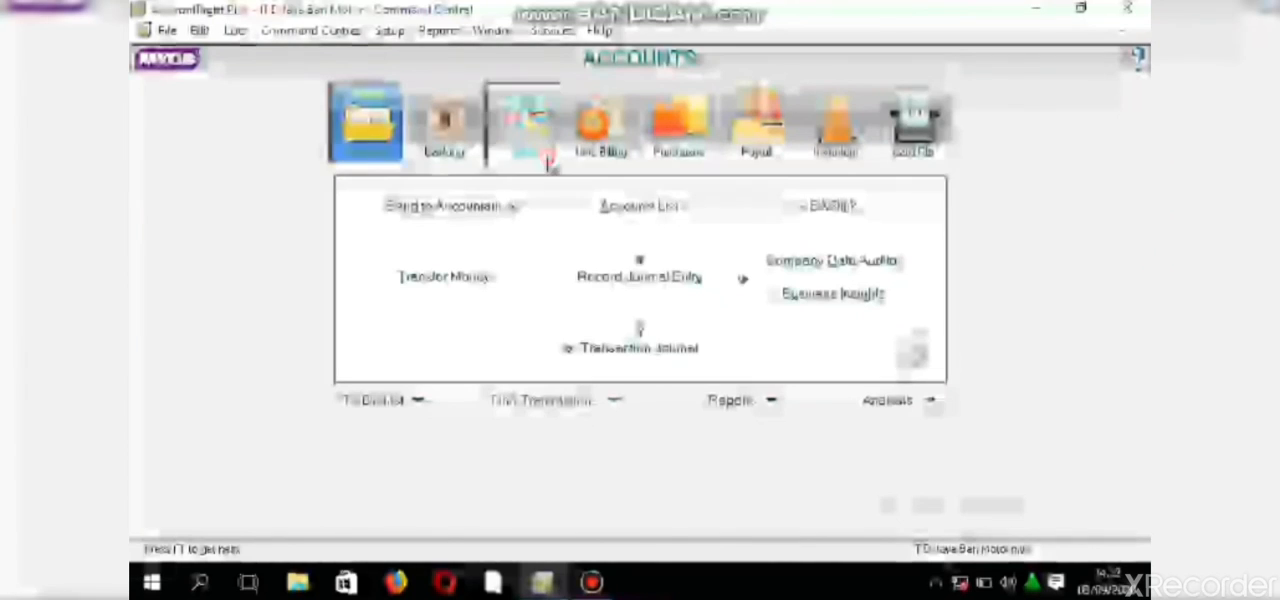
- Start a new sales invoice for Pelanggan Tunai without using the customer's existing order
click(522, 120)
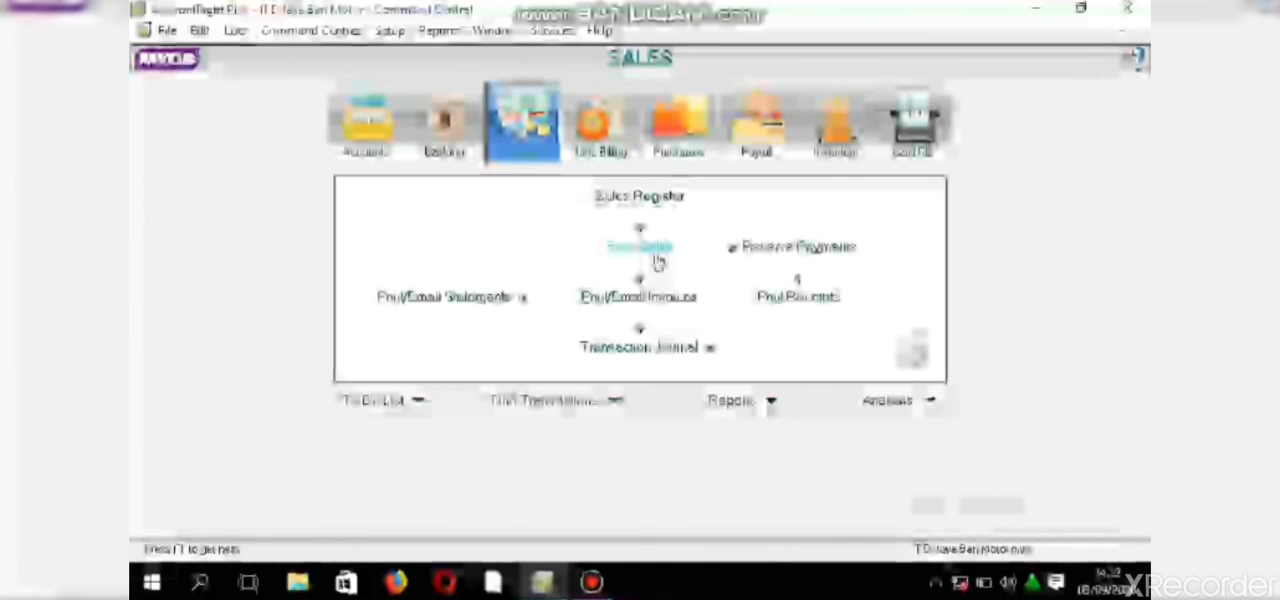
click(655, 250)
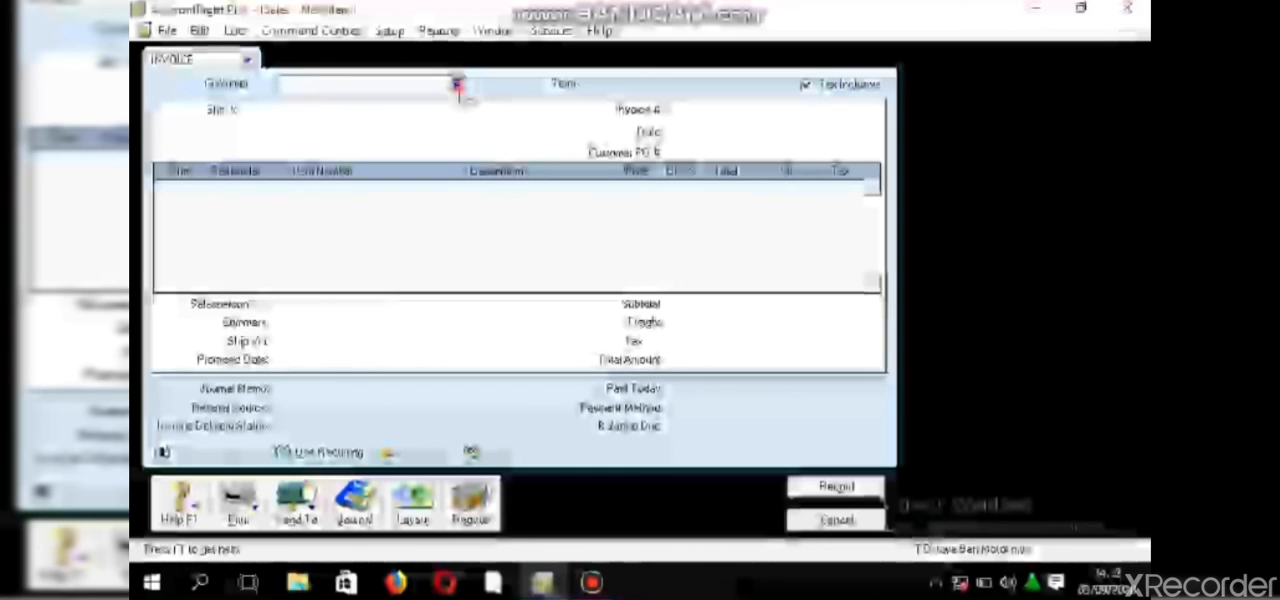
click(456, 84)
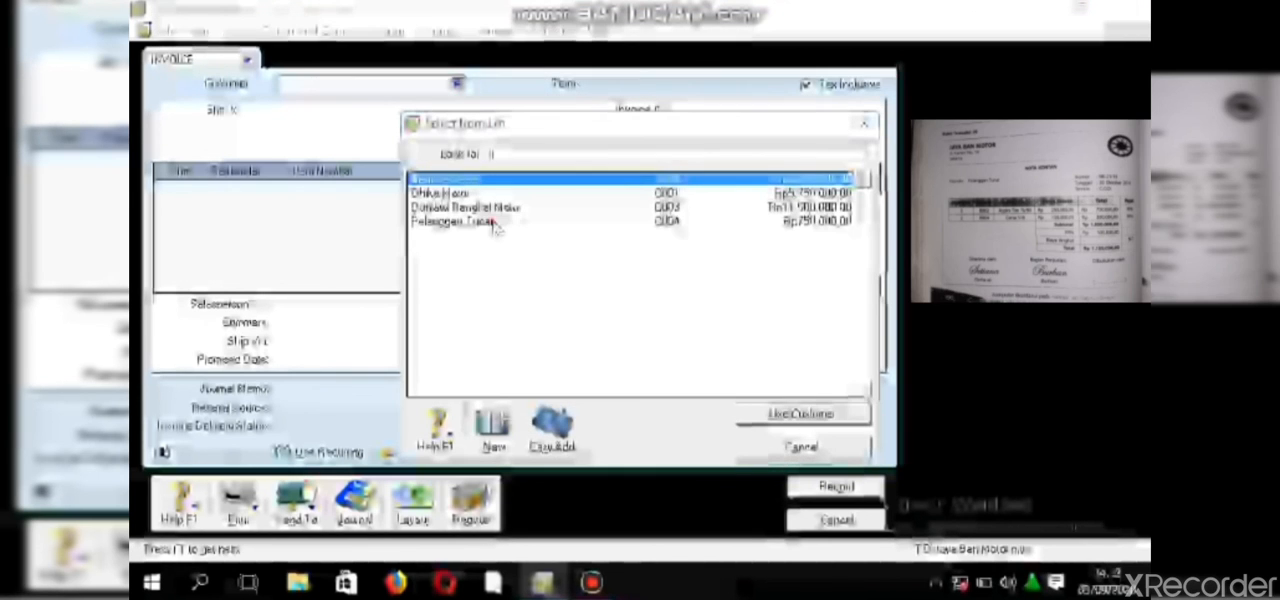
click(493, 222)
click(749, 420)
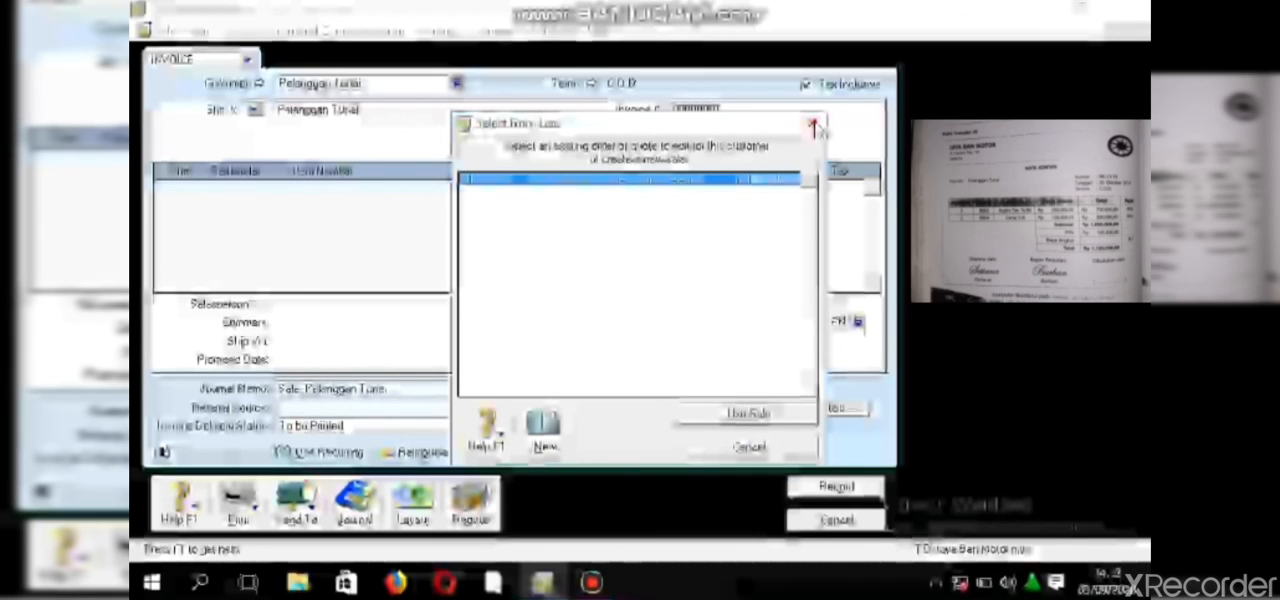
click(813, 125)
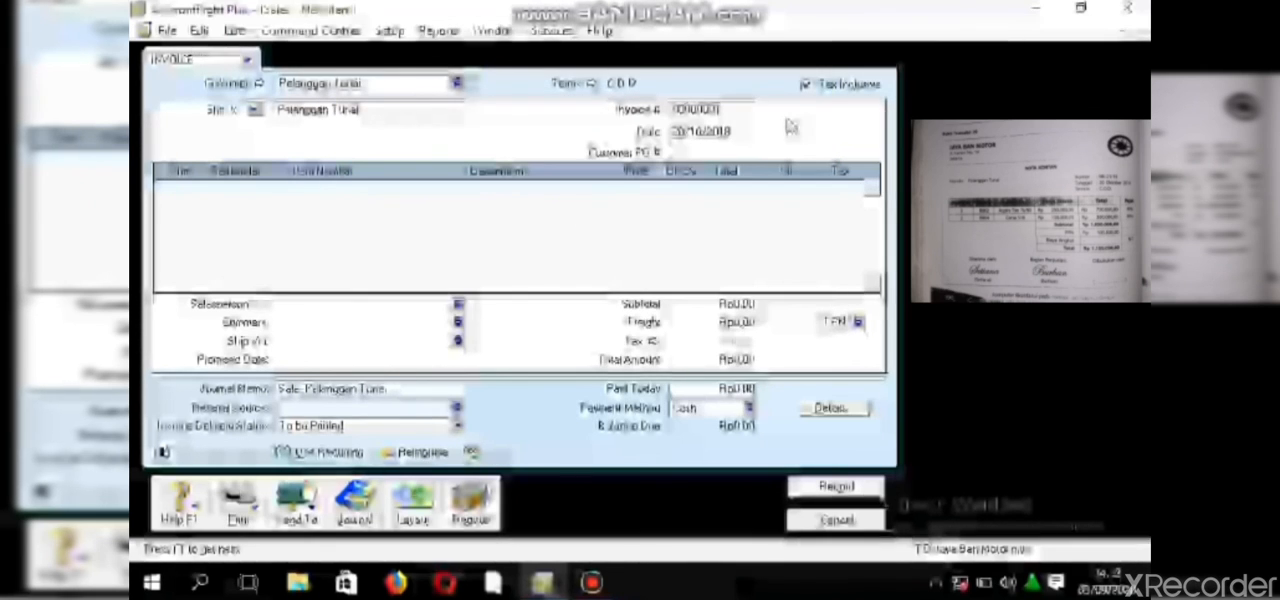
- Set the new invoice's number to NK-21/10
double_click(734, 108)
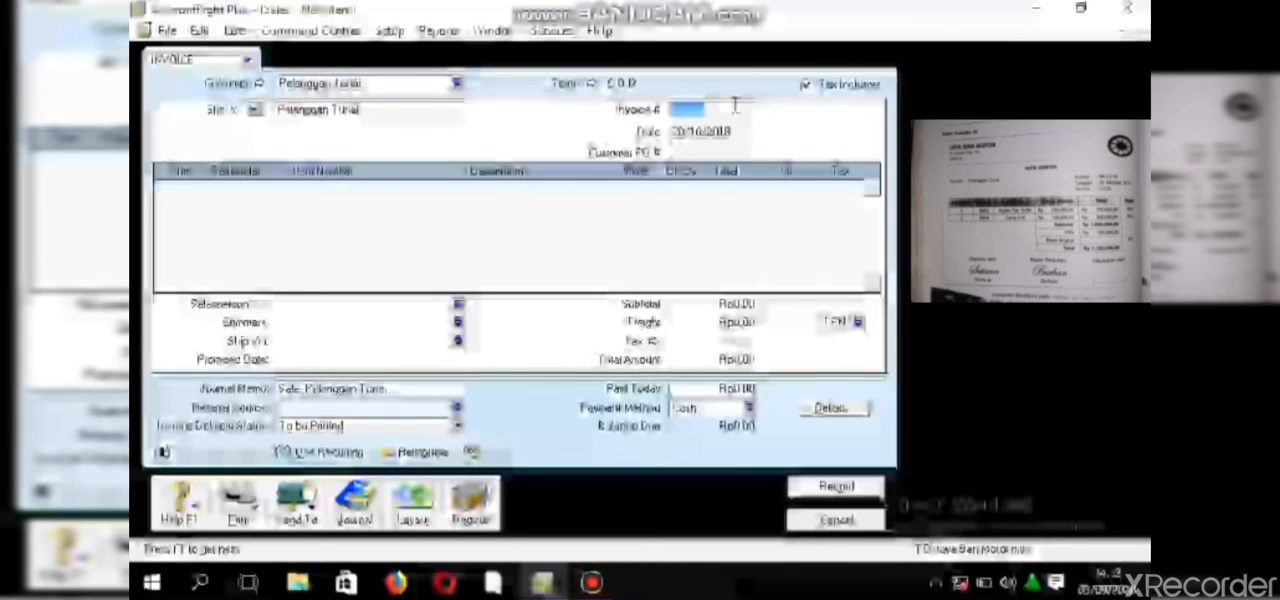
text(NK)
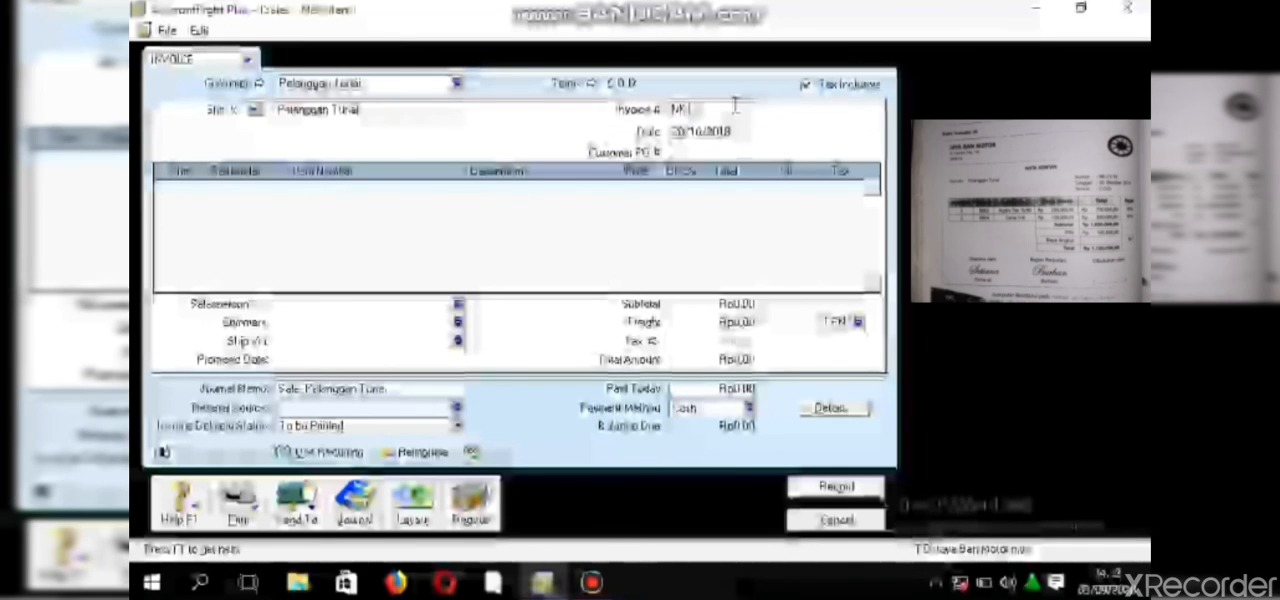
text(-214)
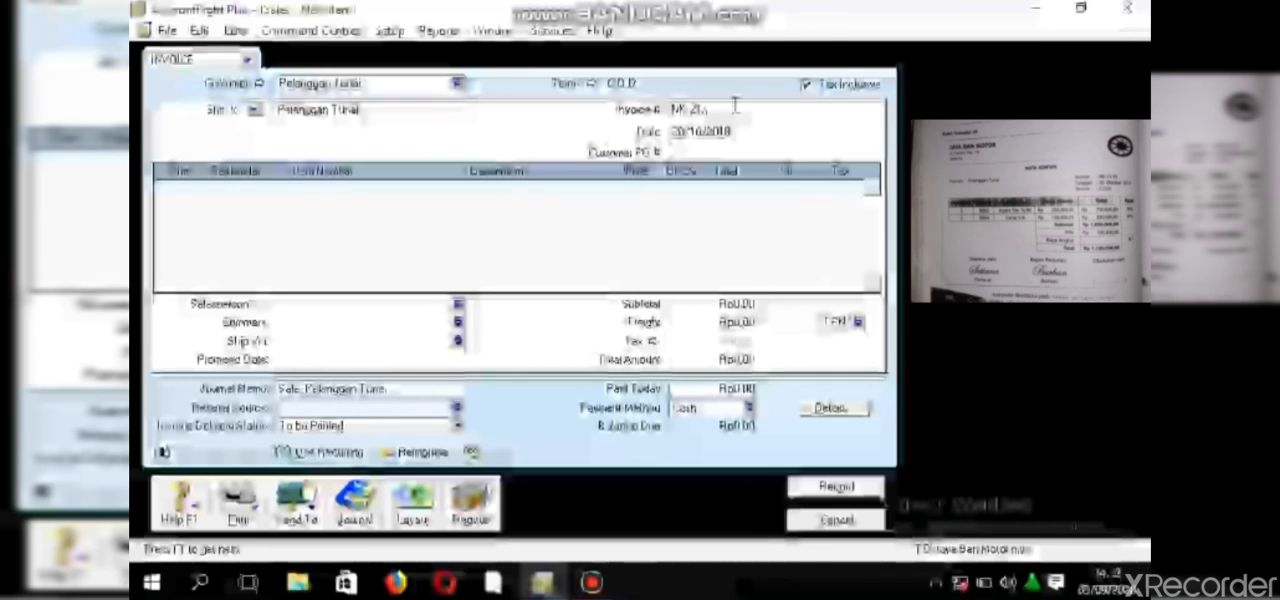
text(10)
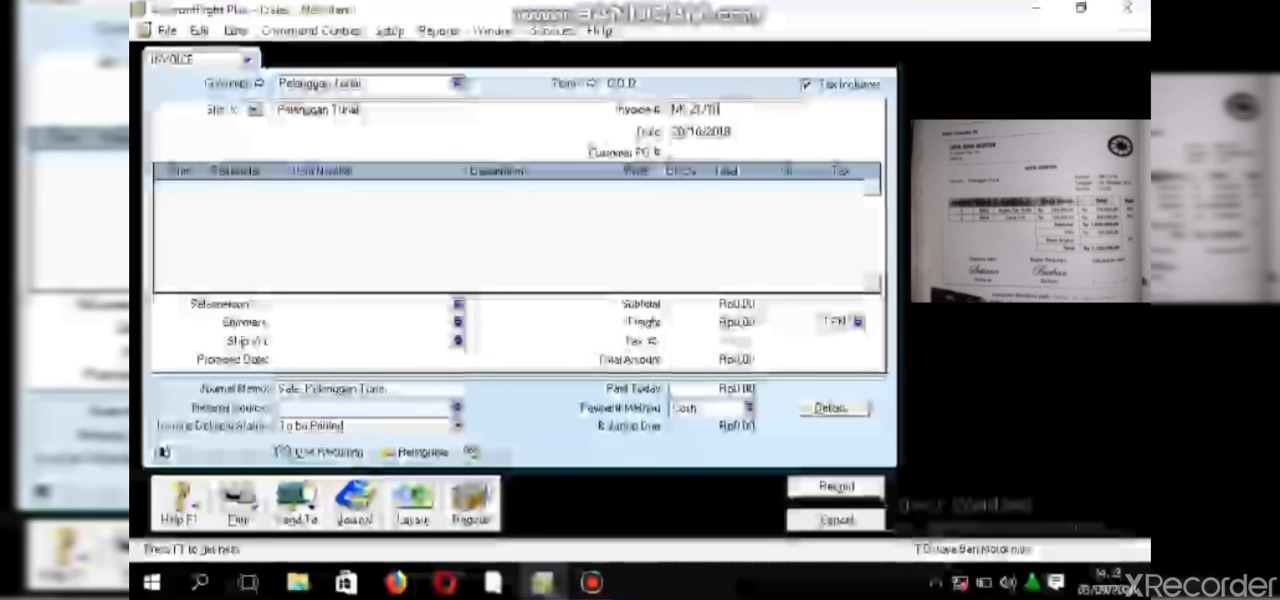
- Enter ship quantities 3 and 2 on the first two lines of invoice NK-21/10
click(186, 187)
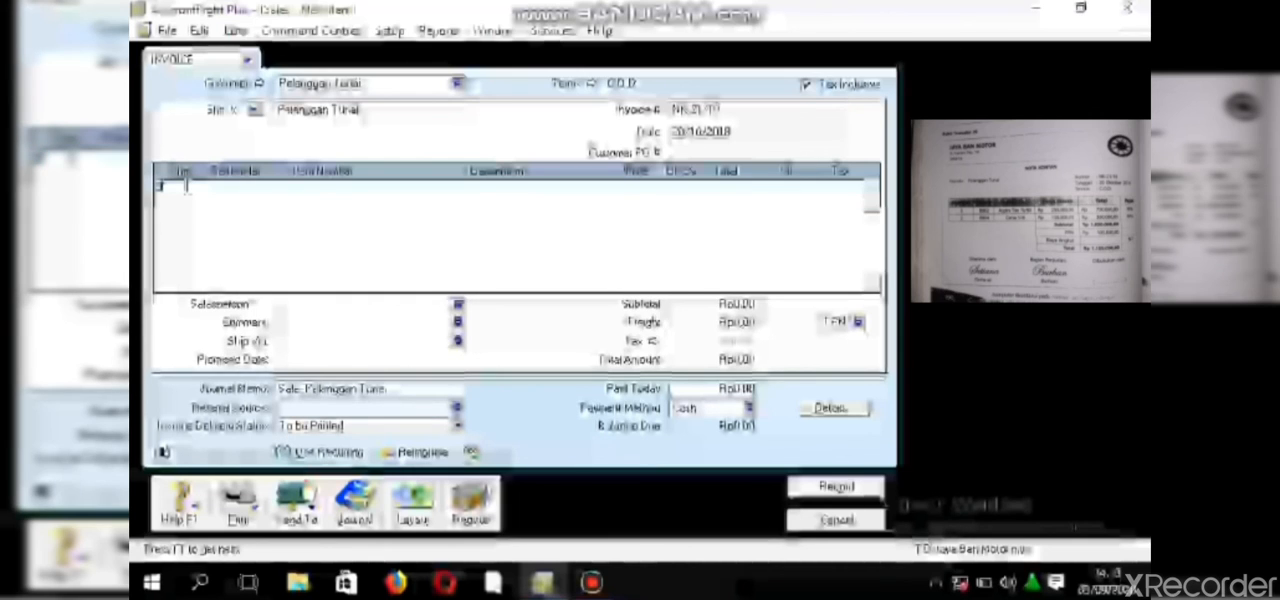
text(3)
key(Down)
text(2)
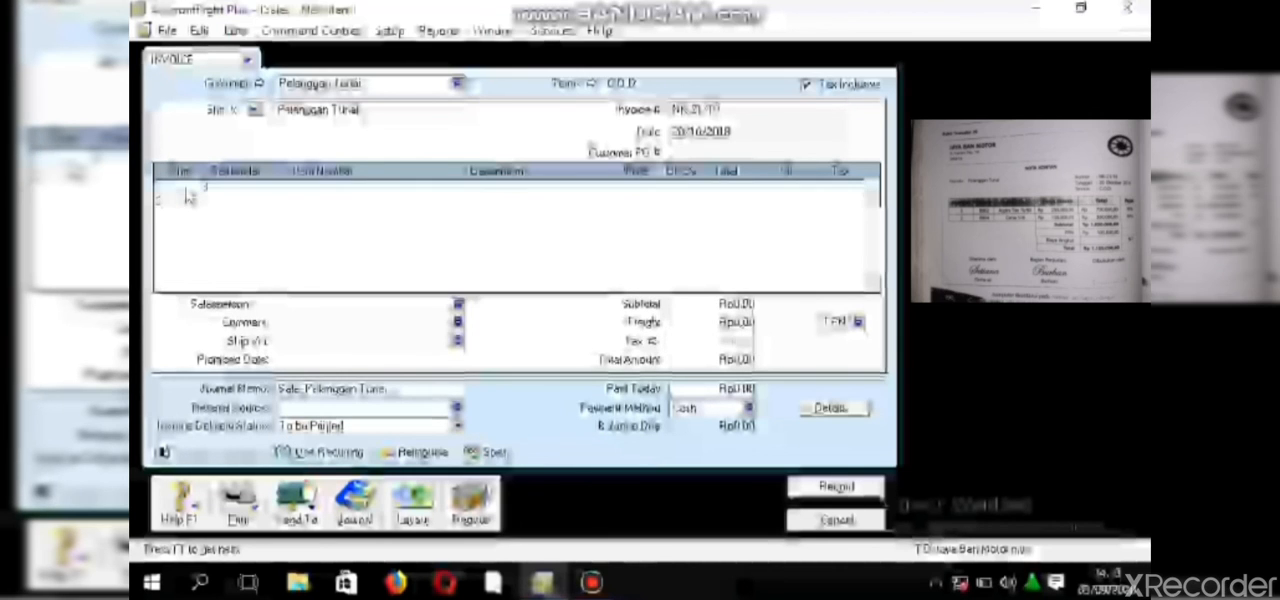
key(Down)
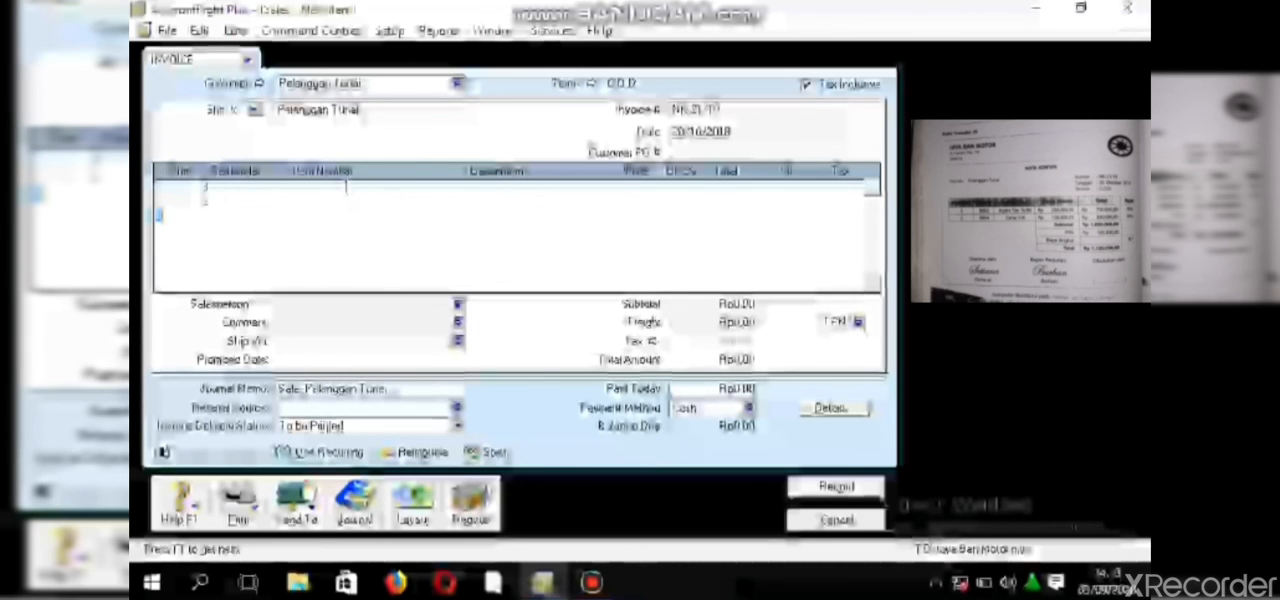
- Enter item B003 (Aspira Tire 70/90) on the first line of invoice NK-21/10 and item B004 on the second
click(346, 187)
text(B)
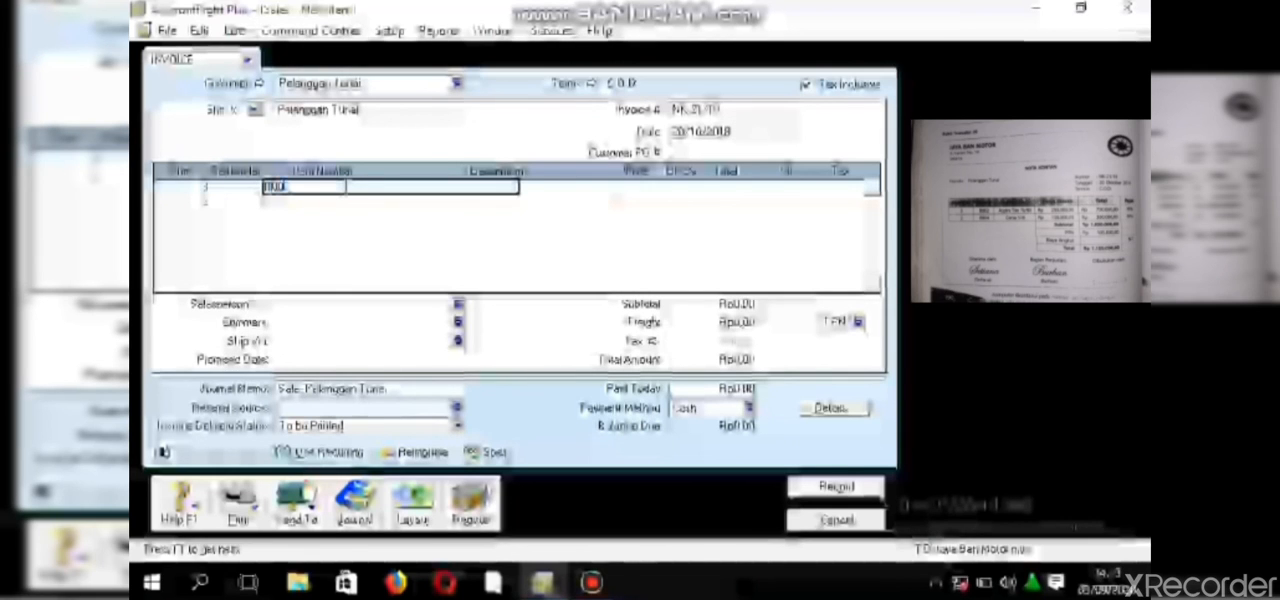
text(003)
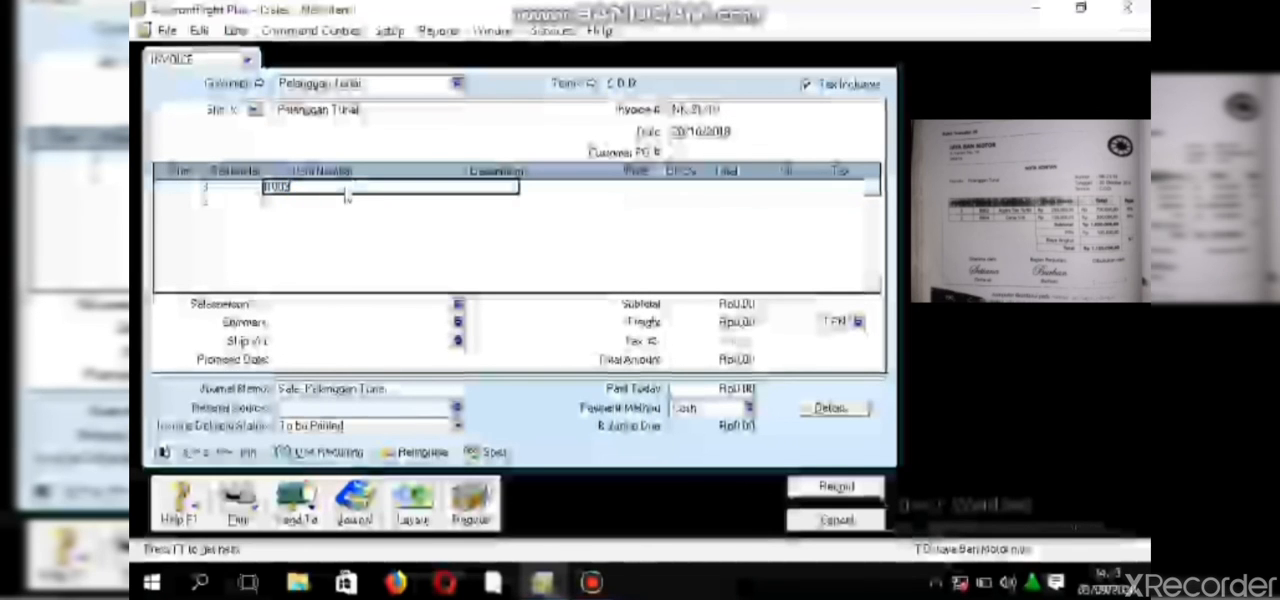
key(Tab)
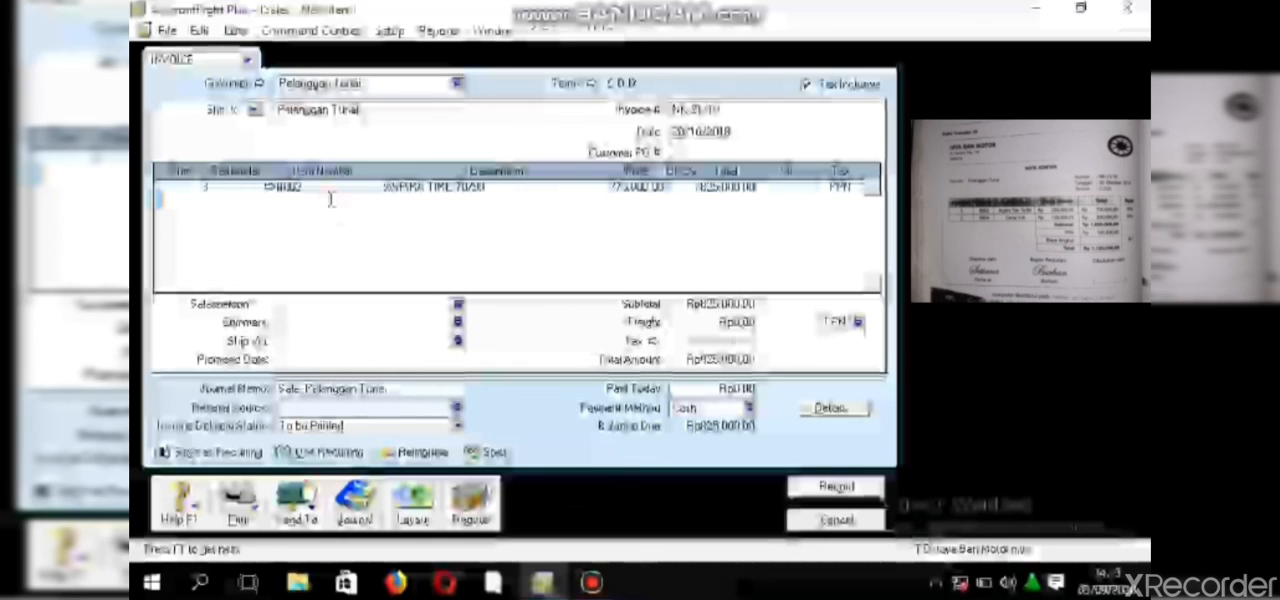
click(330, 199)
text(B00)
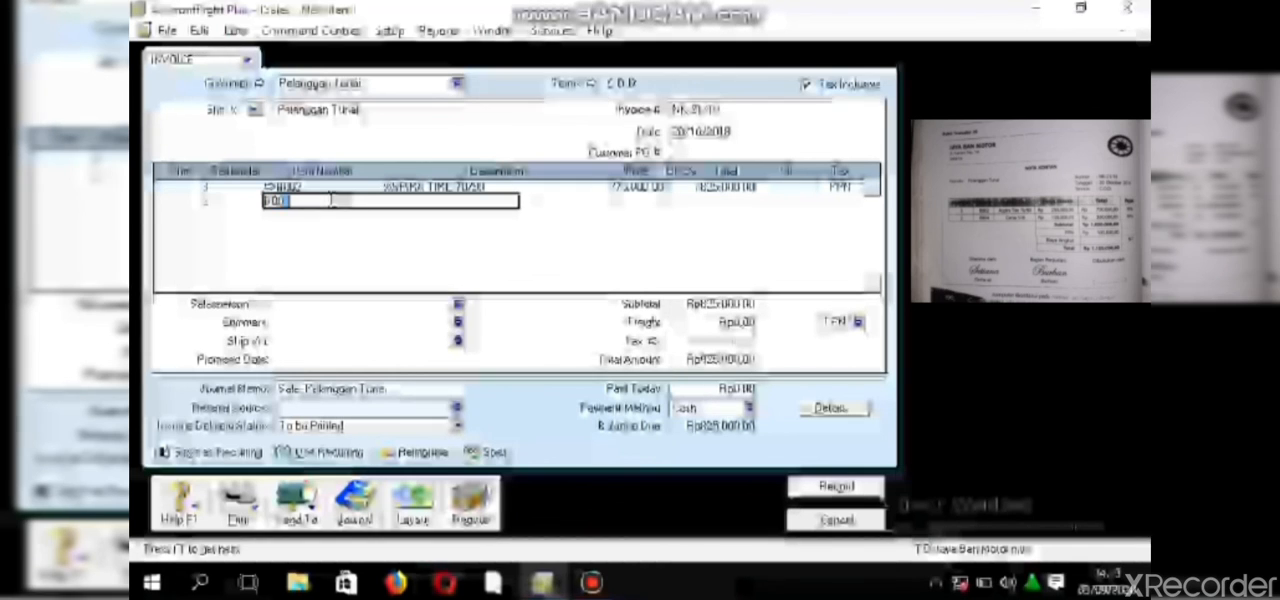
text(6)
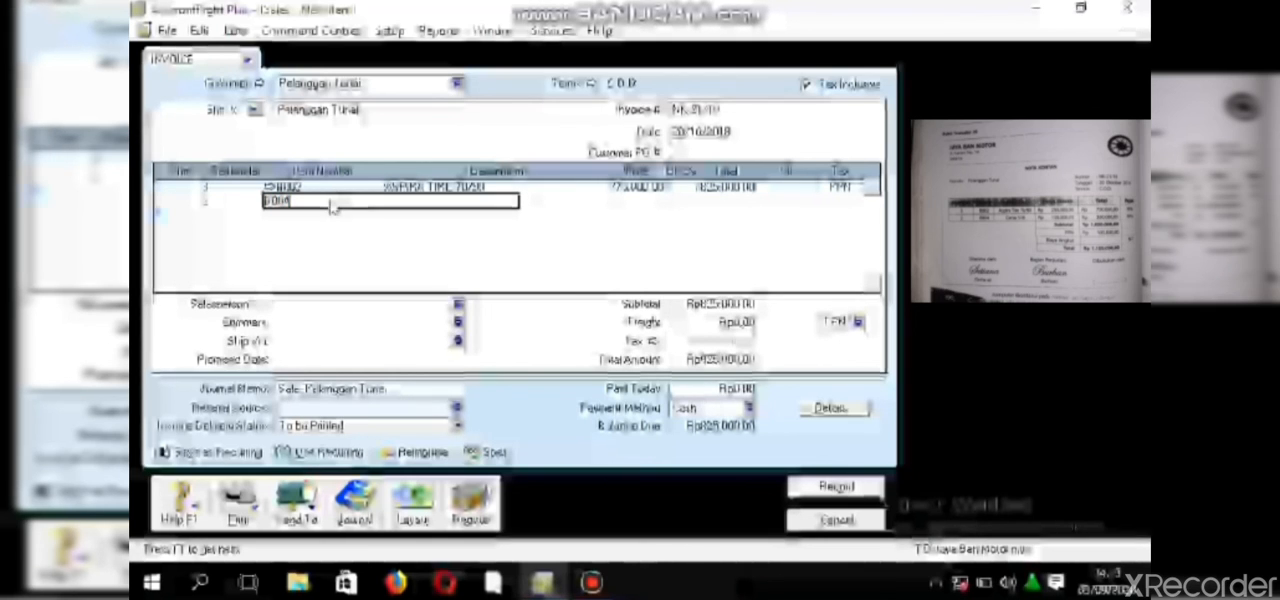
click(632, 205)
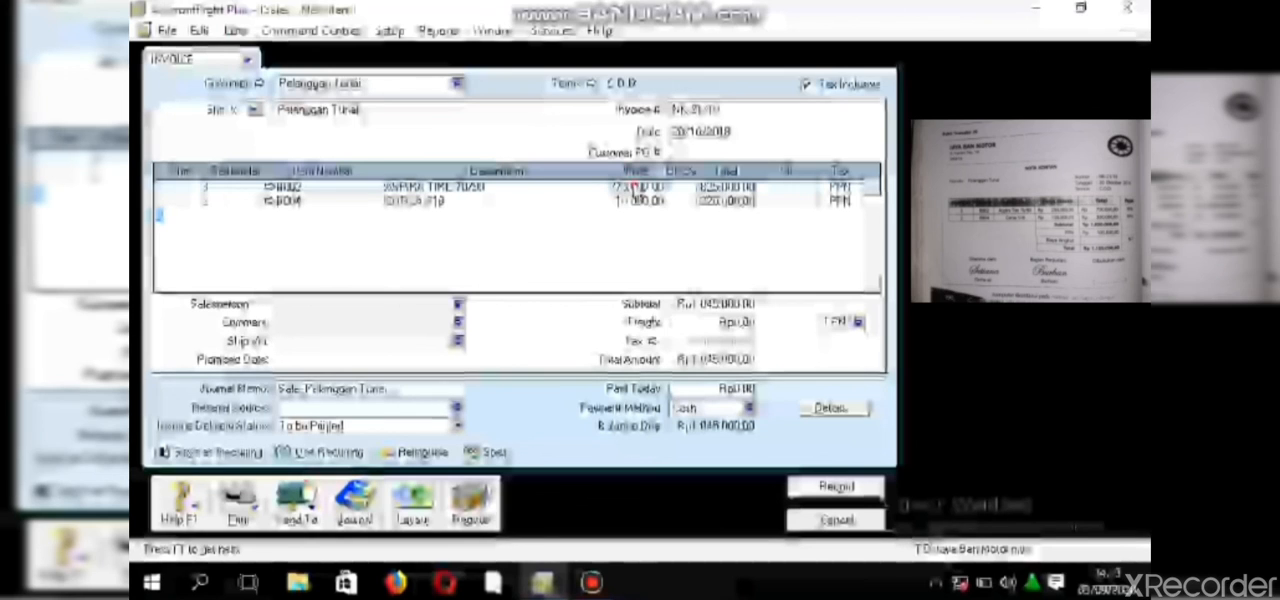
- Set the unit price to 250,000 for the Aspira Tire 70/90 line and 150,000 for the second item line
click(632, 186)
text(8)
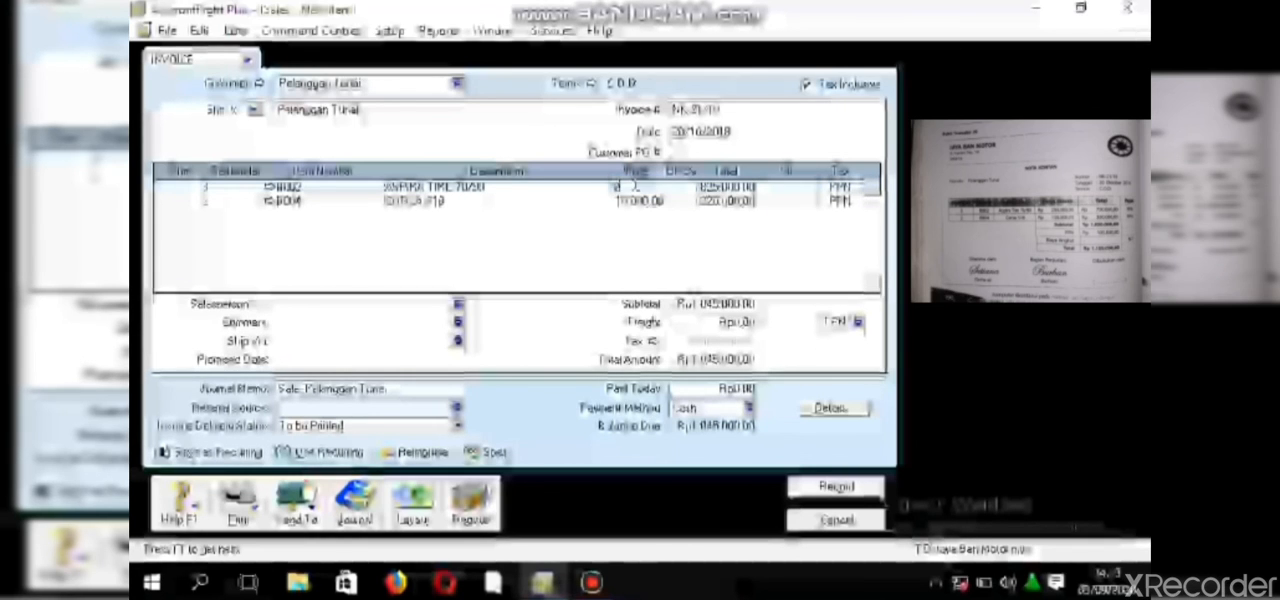
text(5000)
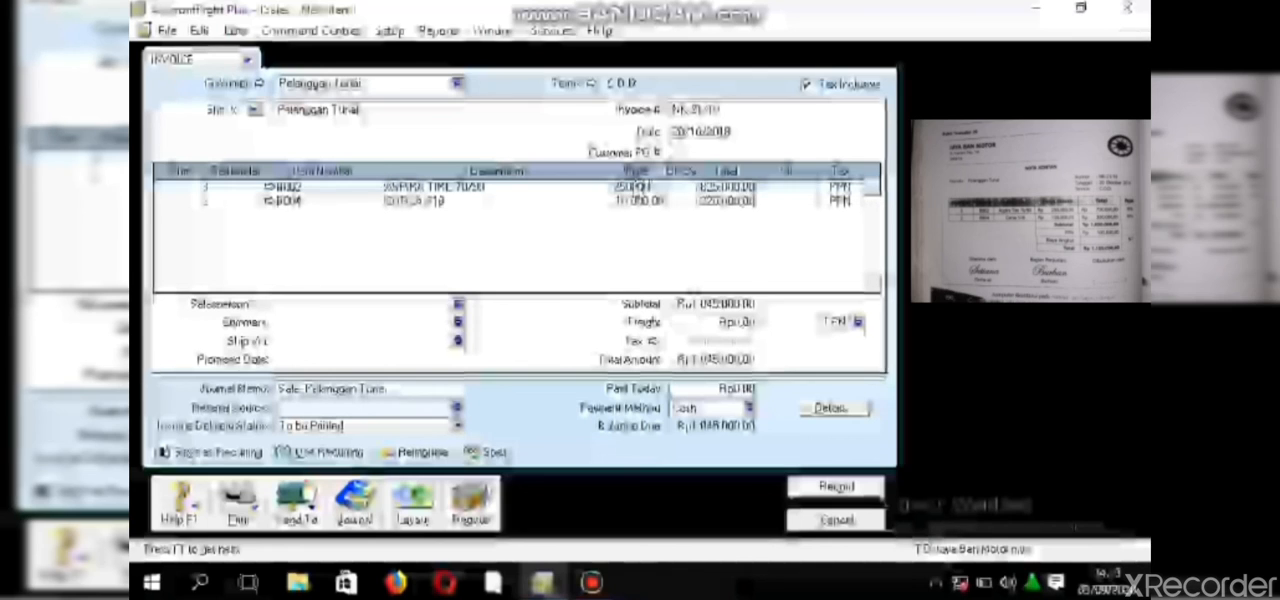
click(637, 202)
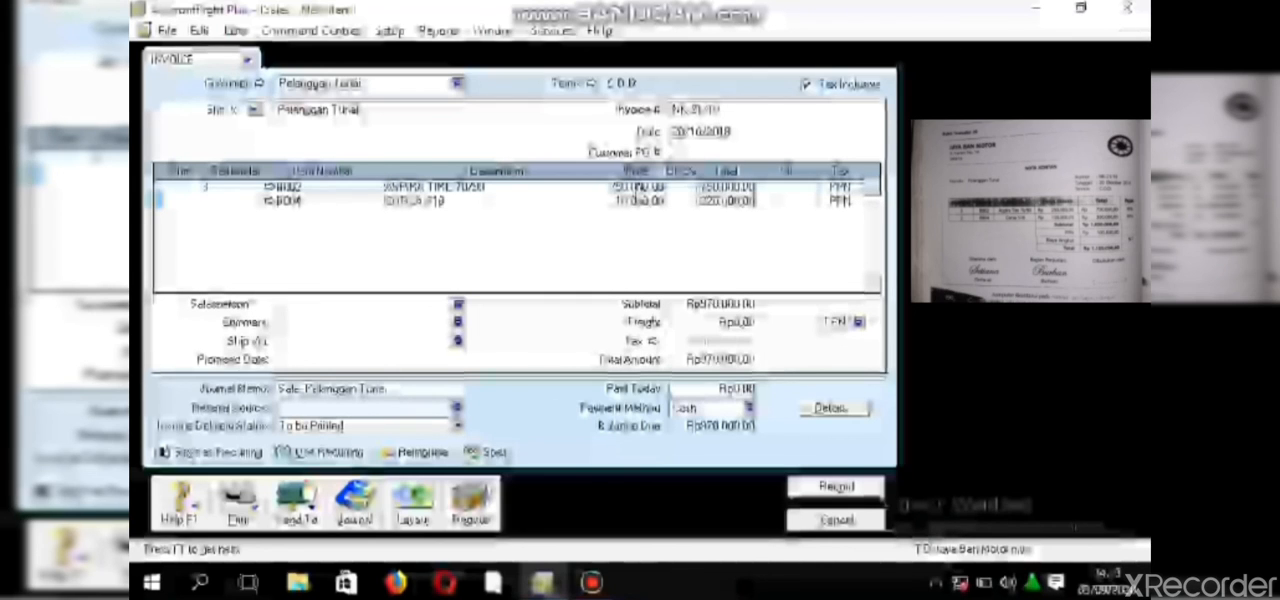
double_click(637, 202)
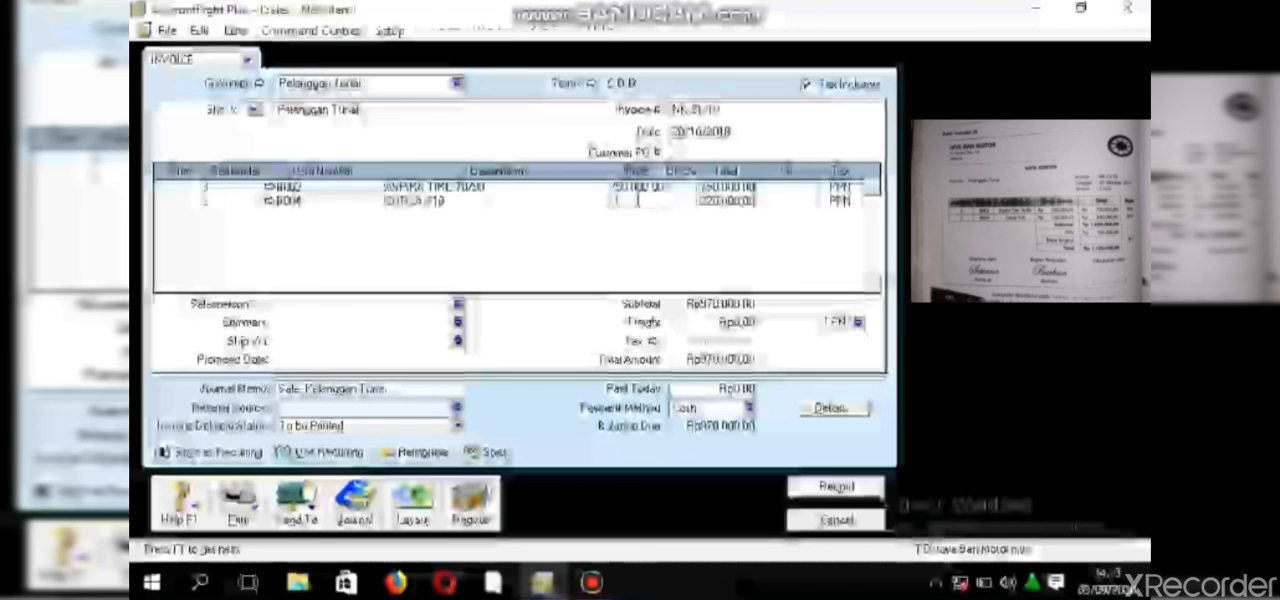
key(BackSpace)
text(50)
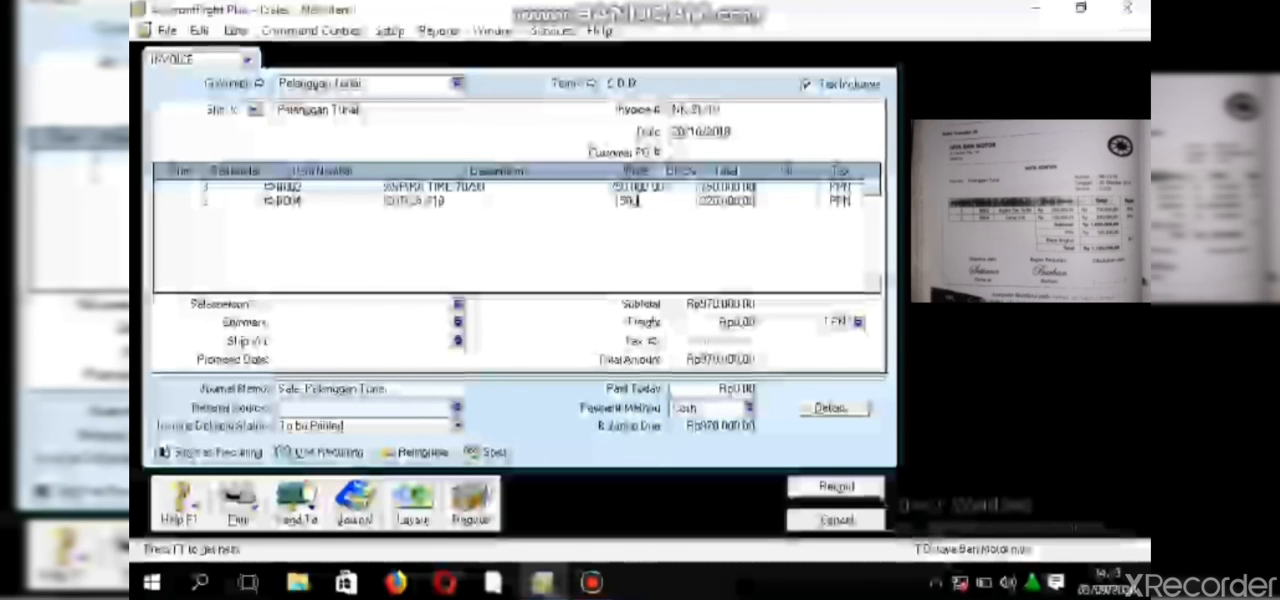
text(00)
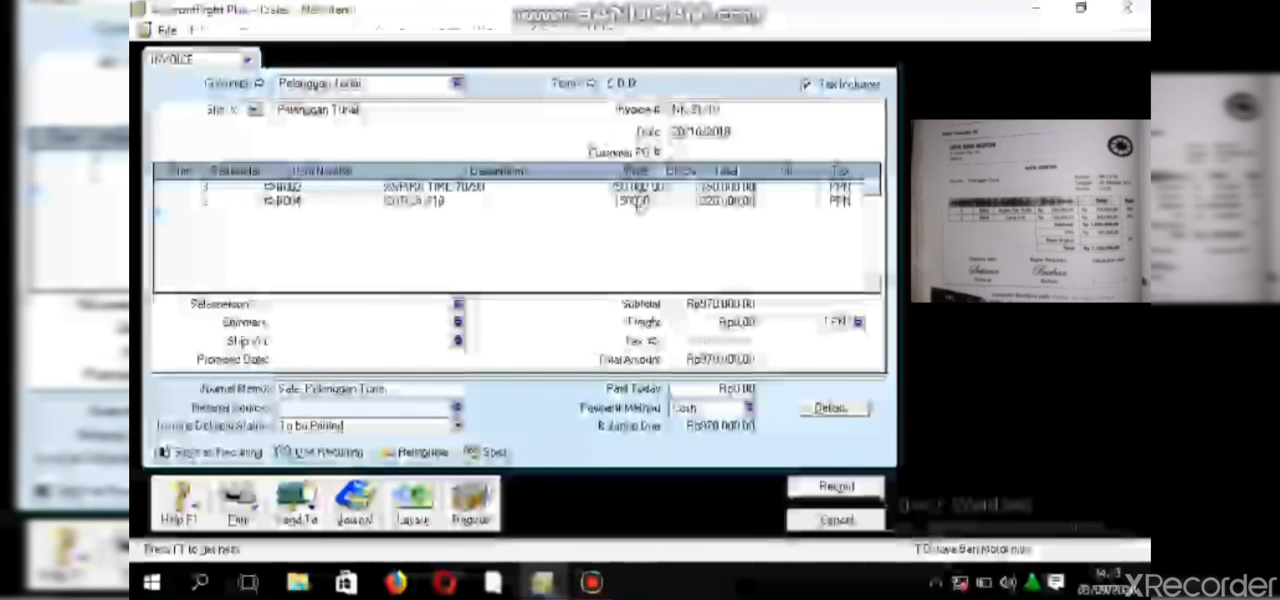
key(Return)
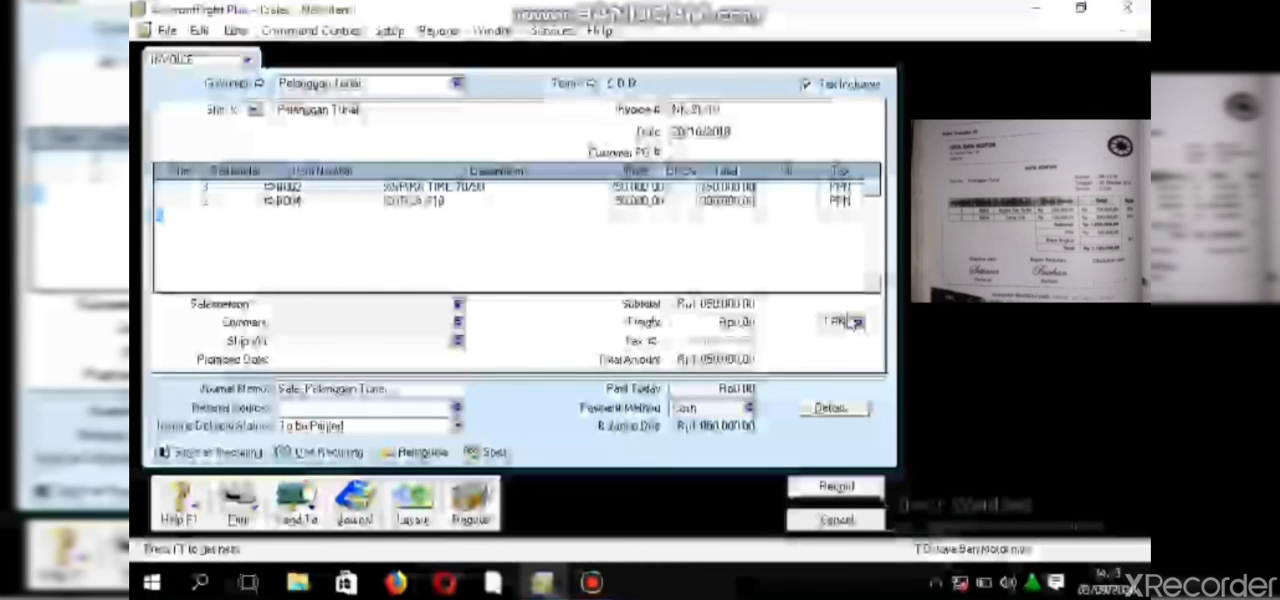
- Set the invoice's freight tax code to N-T and submit it for recording, placing the short-stocked second item on backorder
click(856, 322)
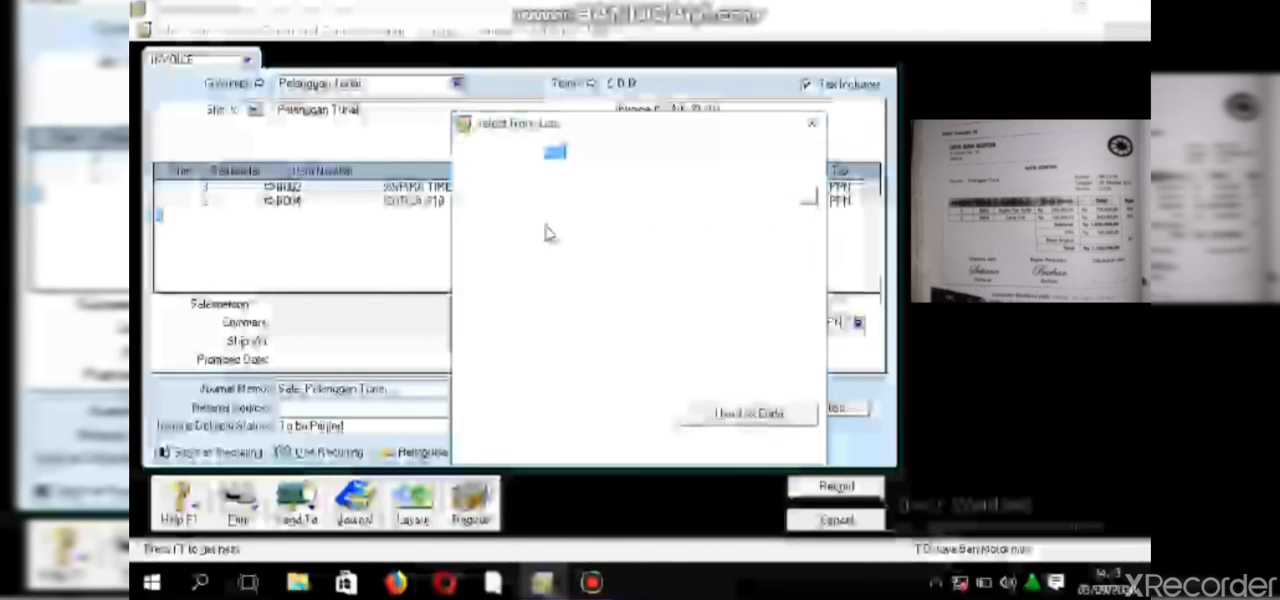
click(533, 192)
click(532, 181)
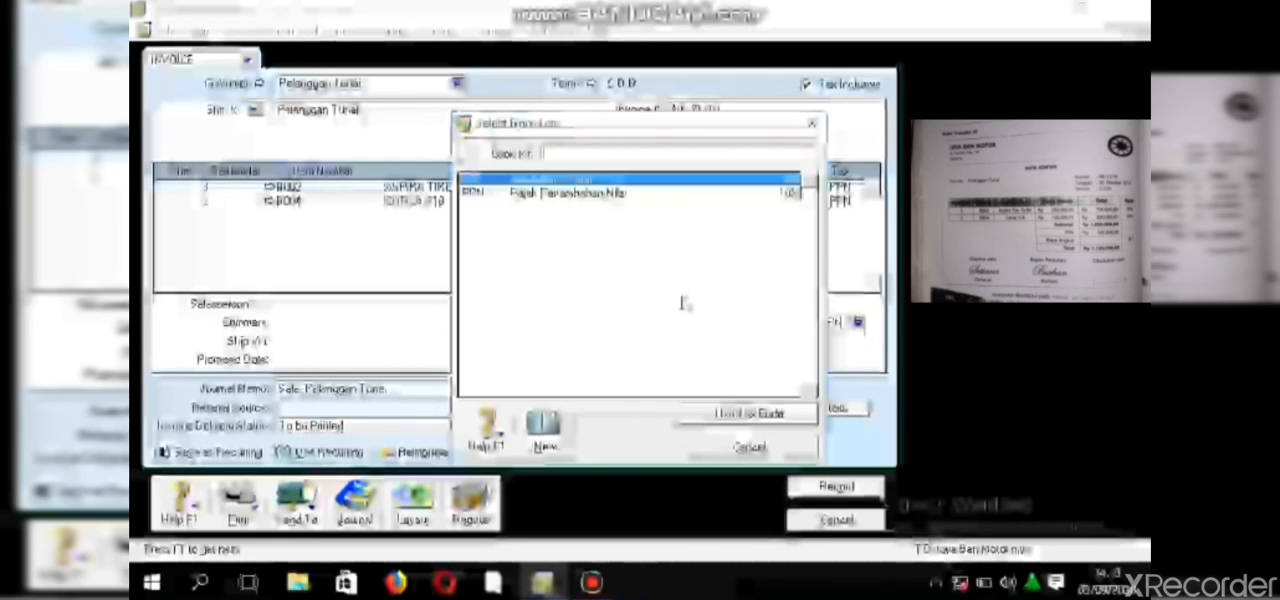
click(728, 420)
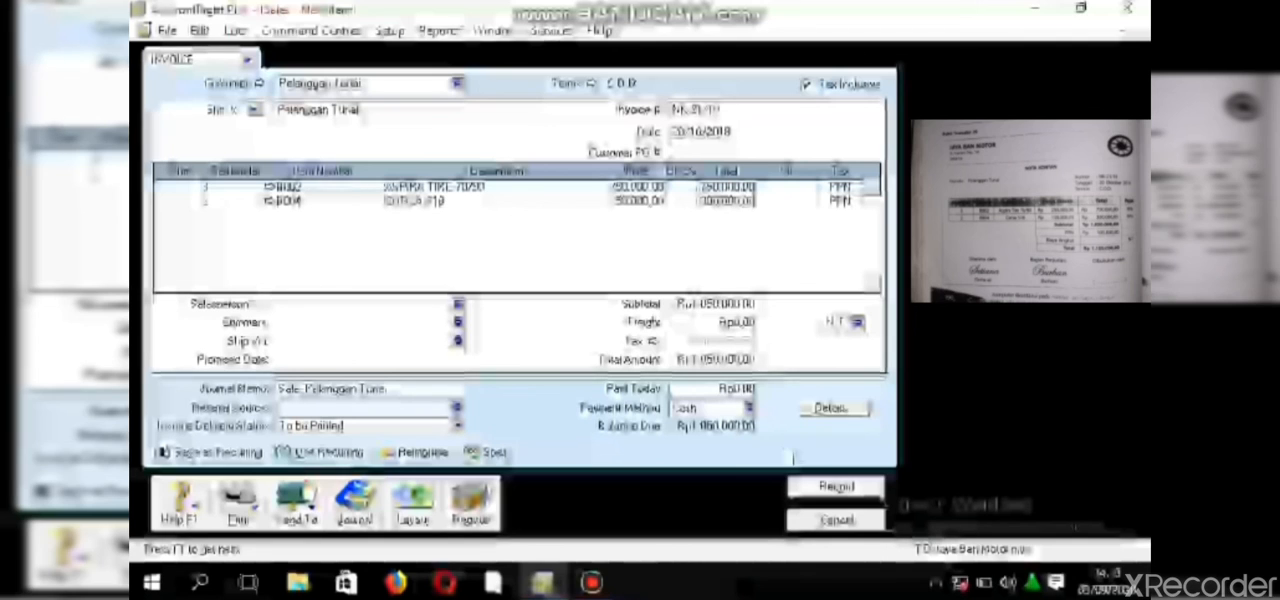
click(824, 495)
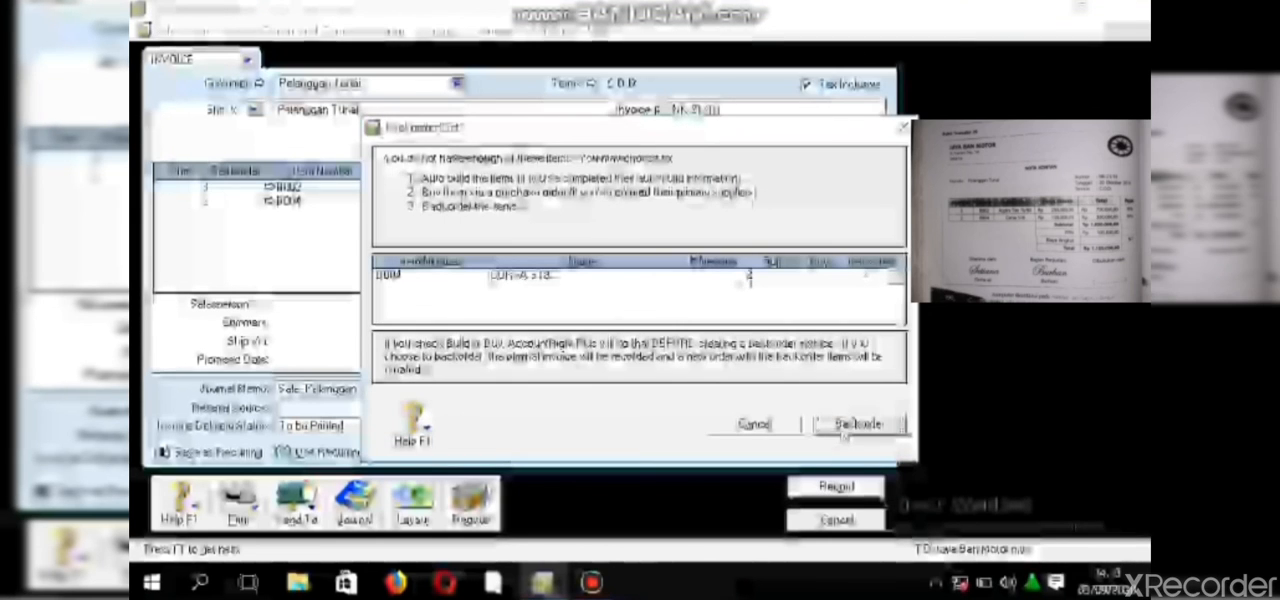
click(843, 425)
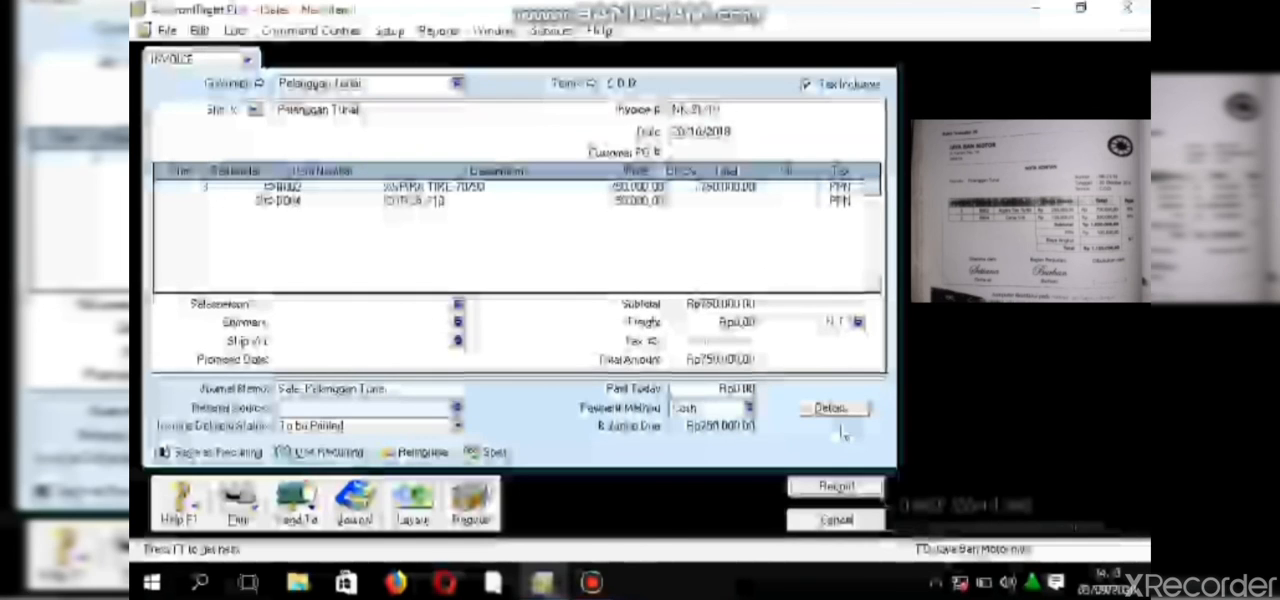